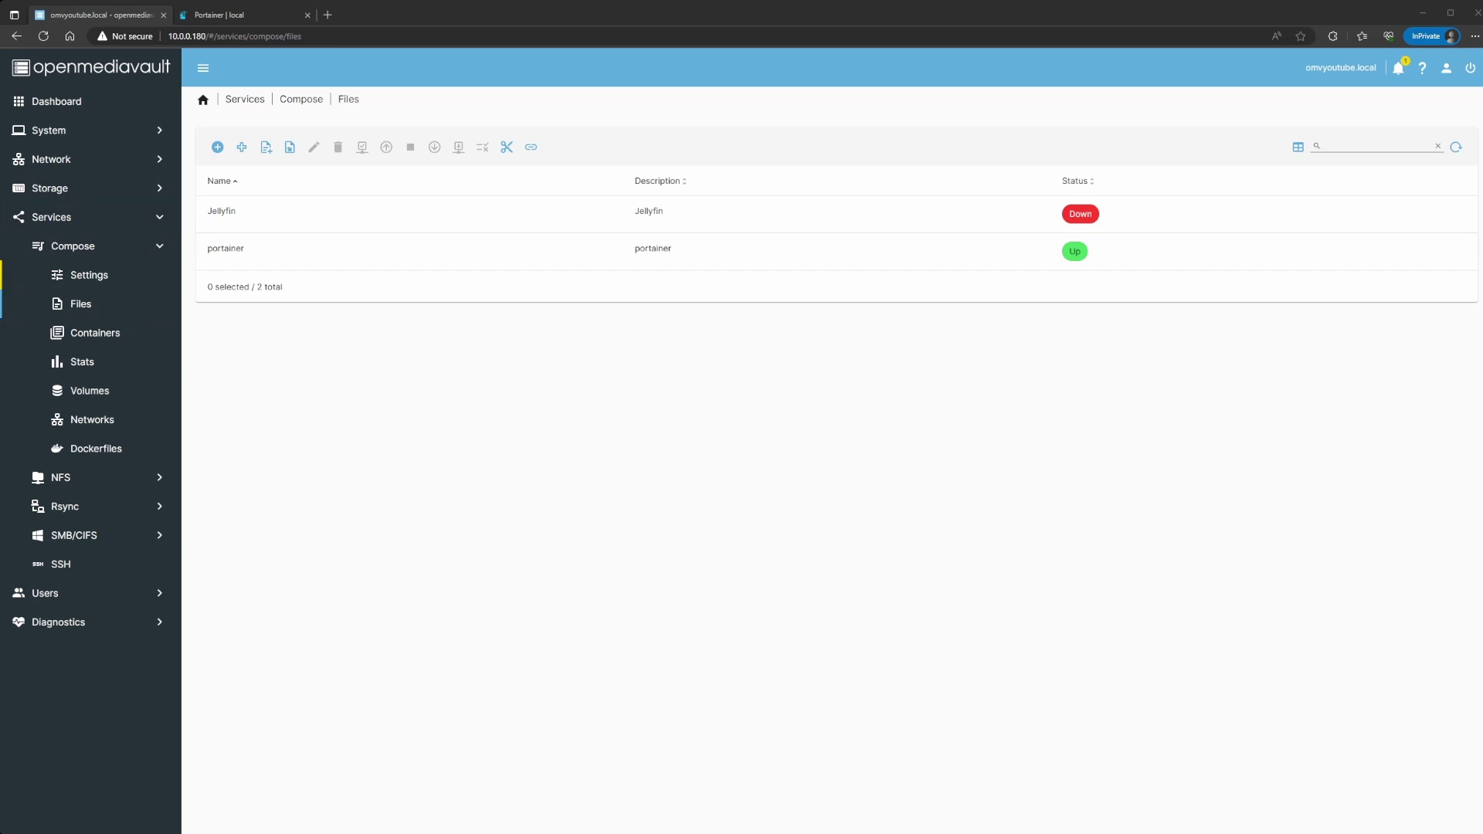
In Storage > File Systems, start creating an EXT4 file system, browse devices, then cancel back to the list
{"action": "left_click", "coordinate": [54, 190]}
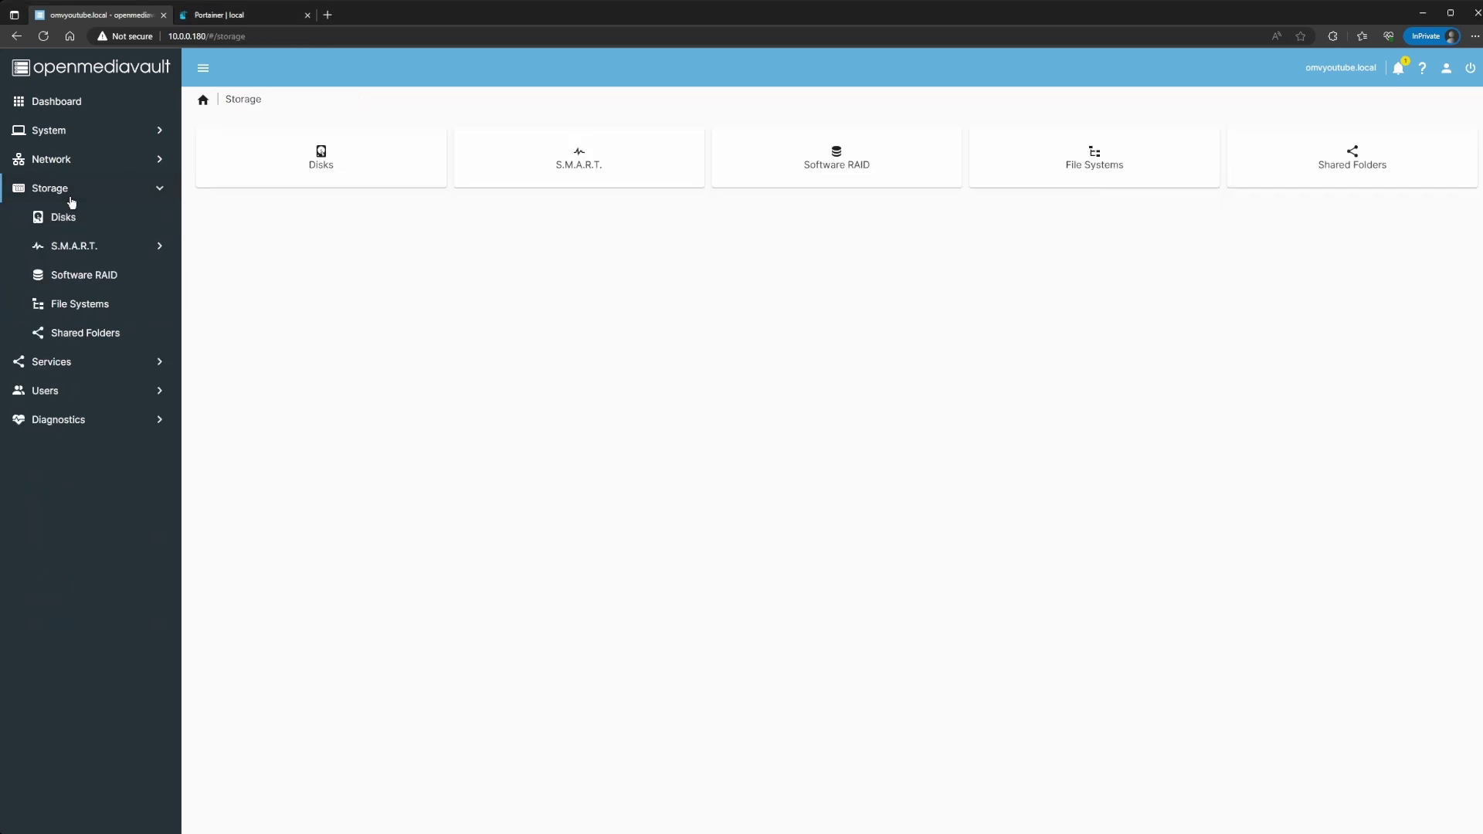
{"action": "left_click", "coordinate": [62, 306]}
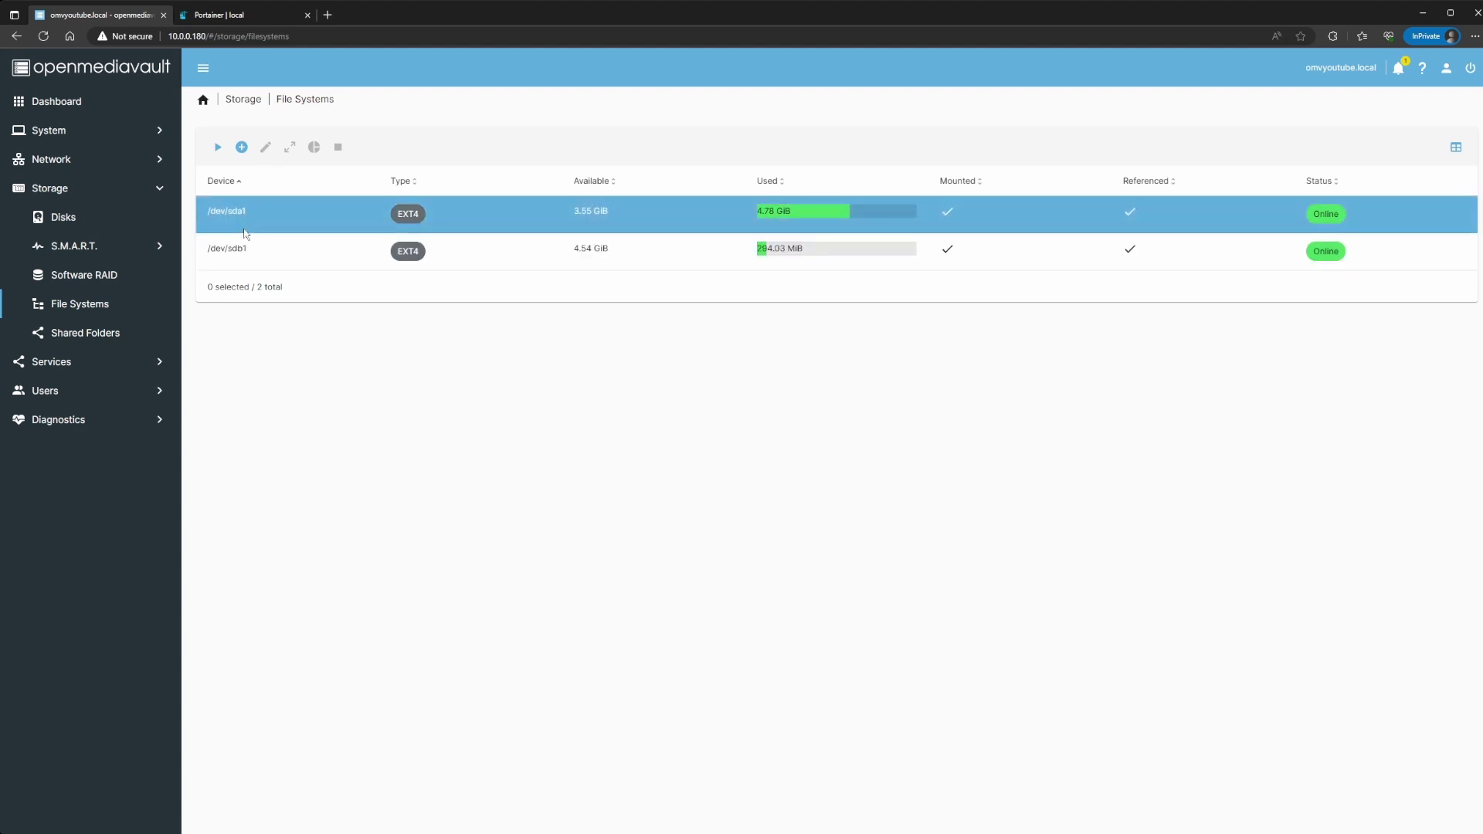
{"action": "left_click", "coordinate": [243, 150]}
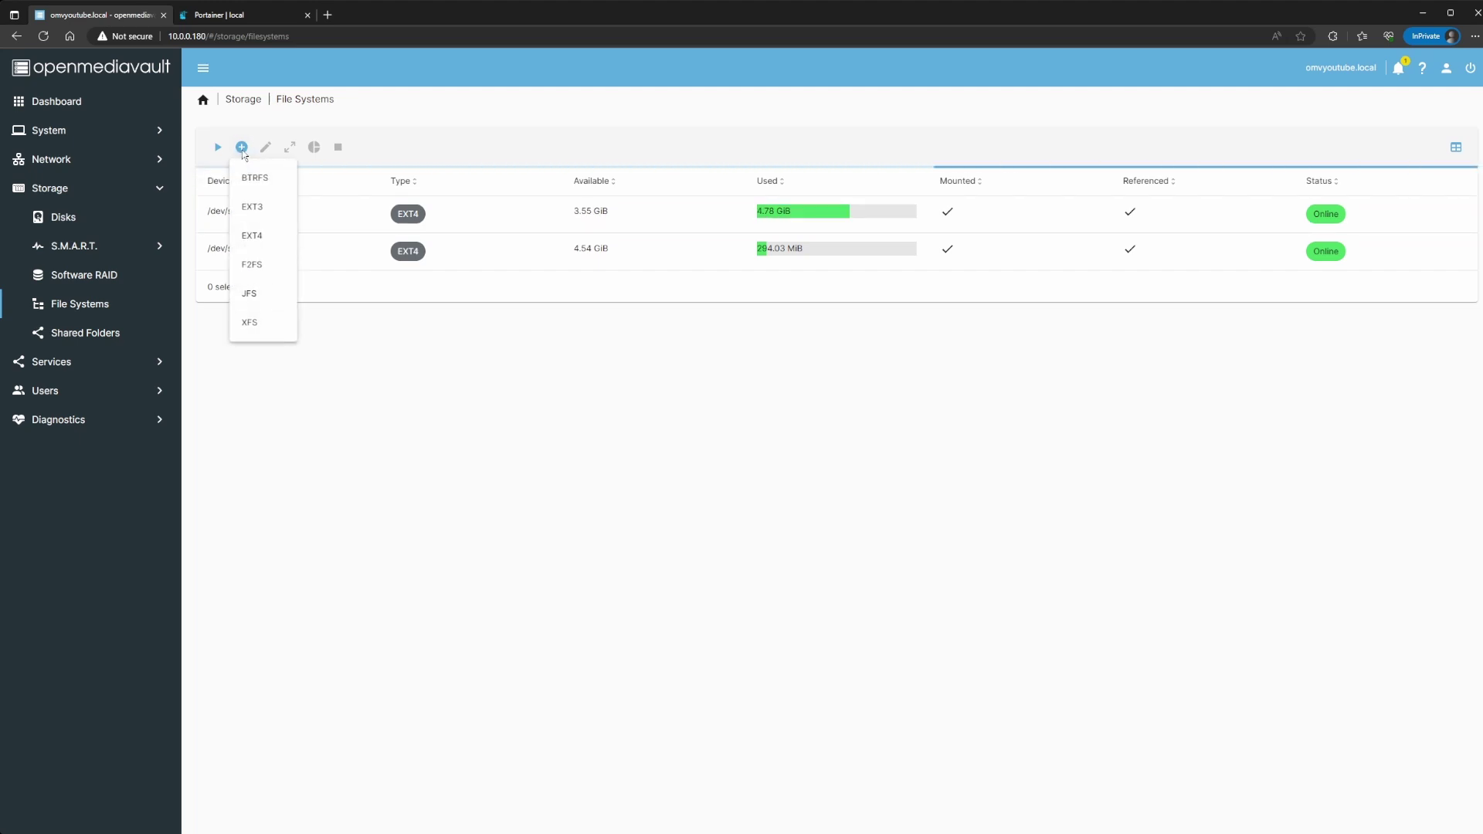
{"action": "left_click", "coordinate": [266, 245]}
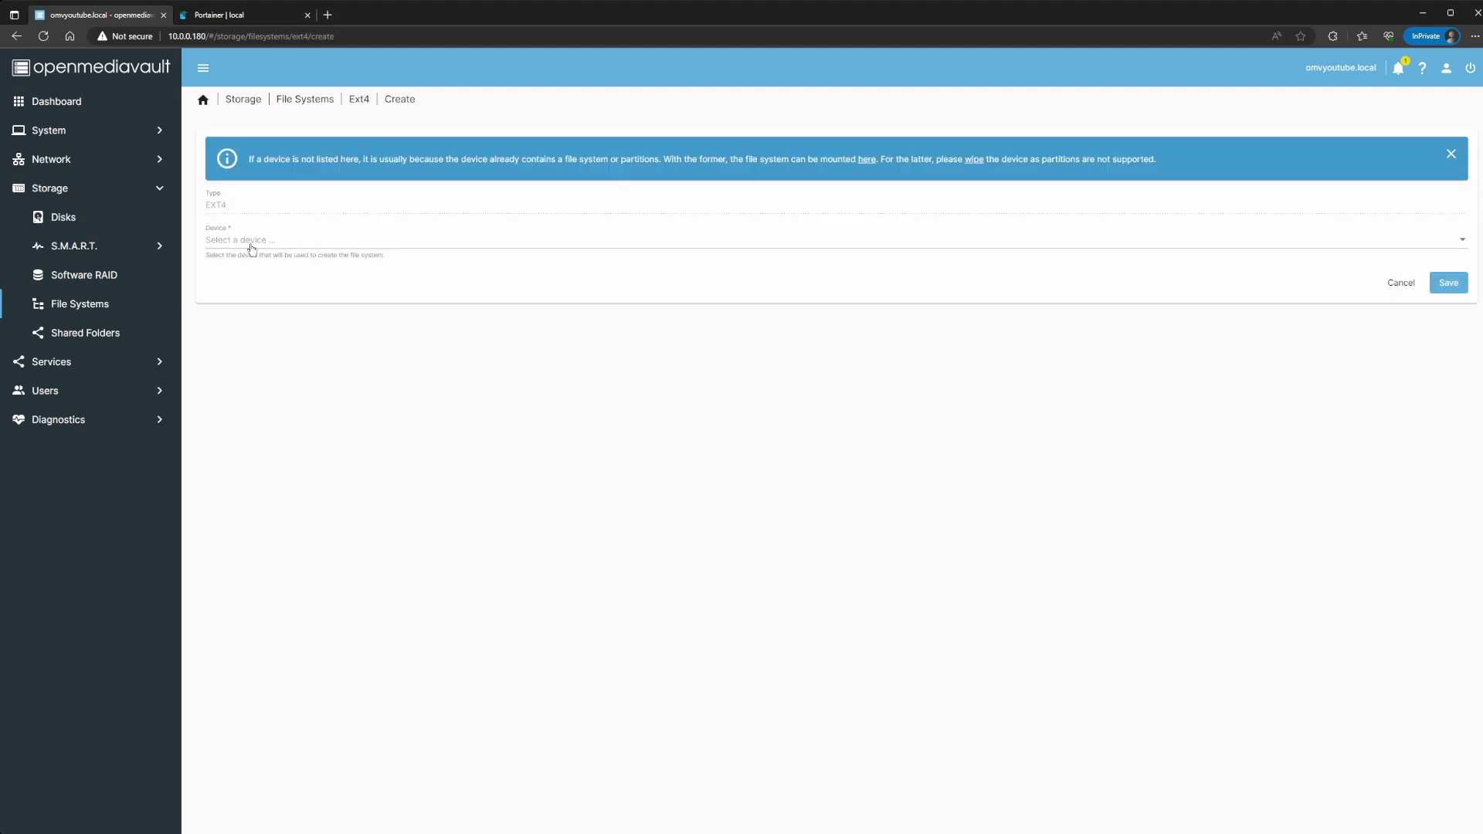
{"action": "left_click", "coordinate": [251, 248]}
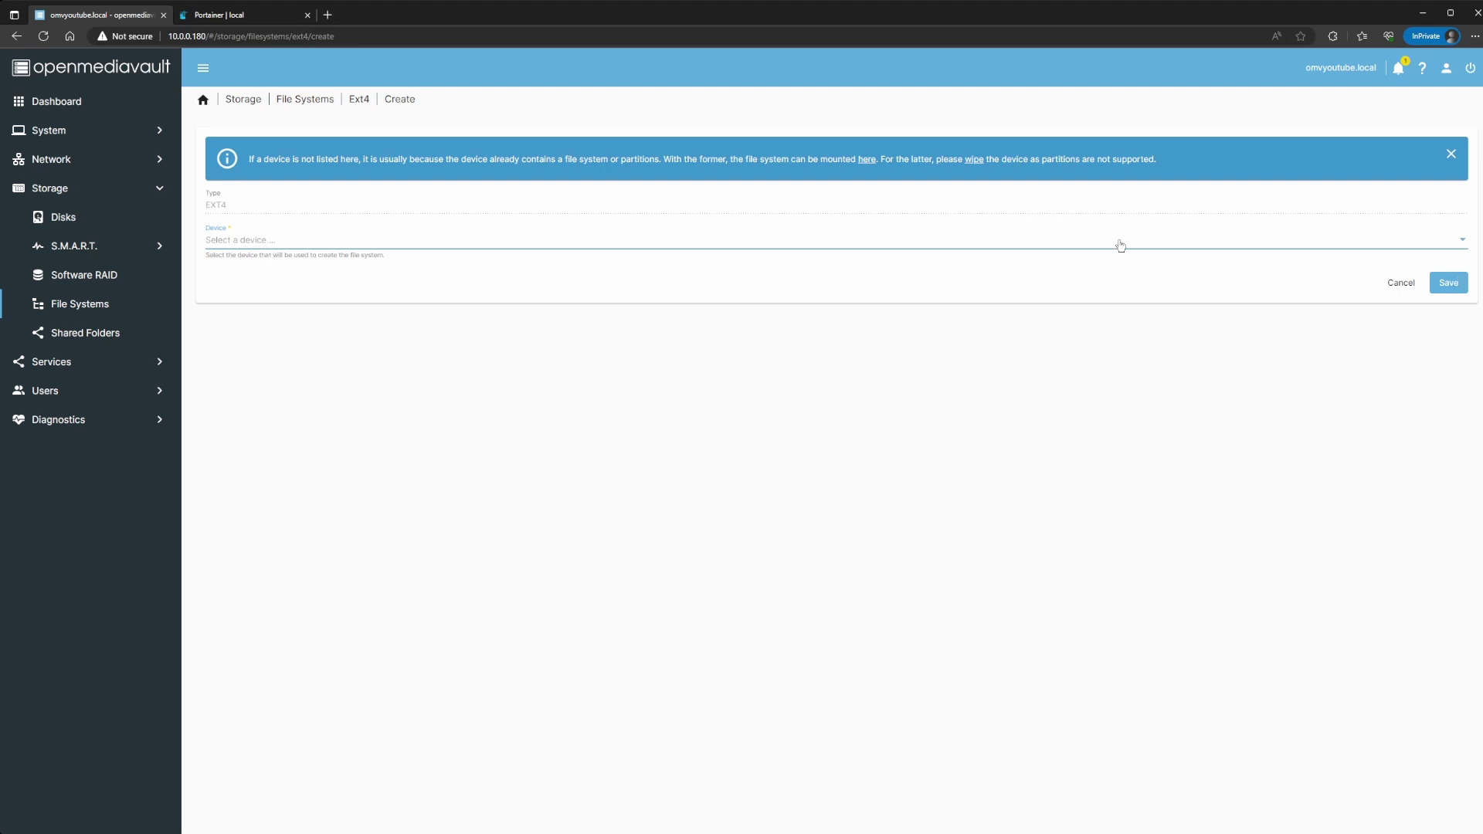
{"action": "left_click", "coordinate": [306, 108]}
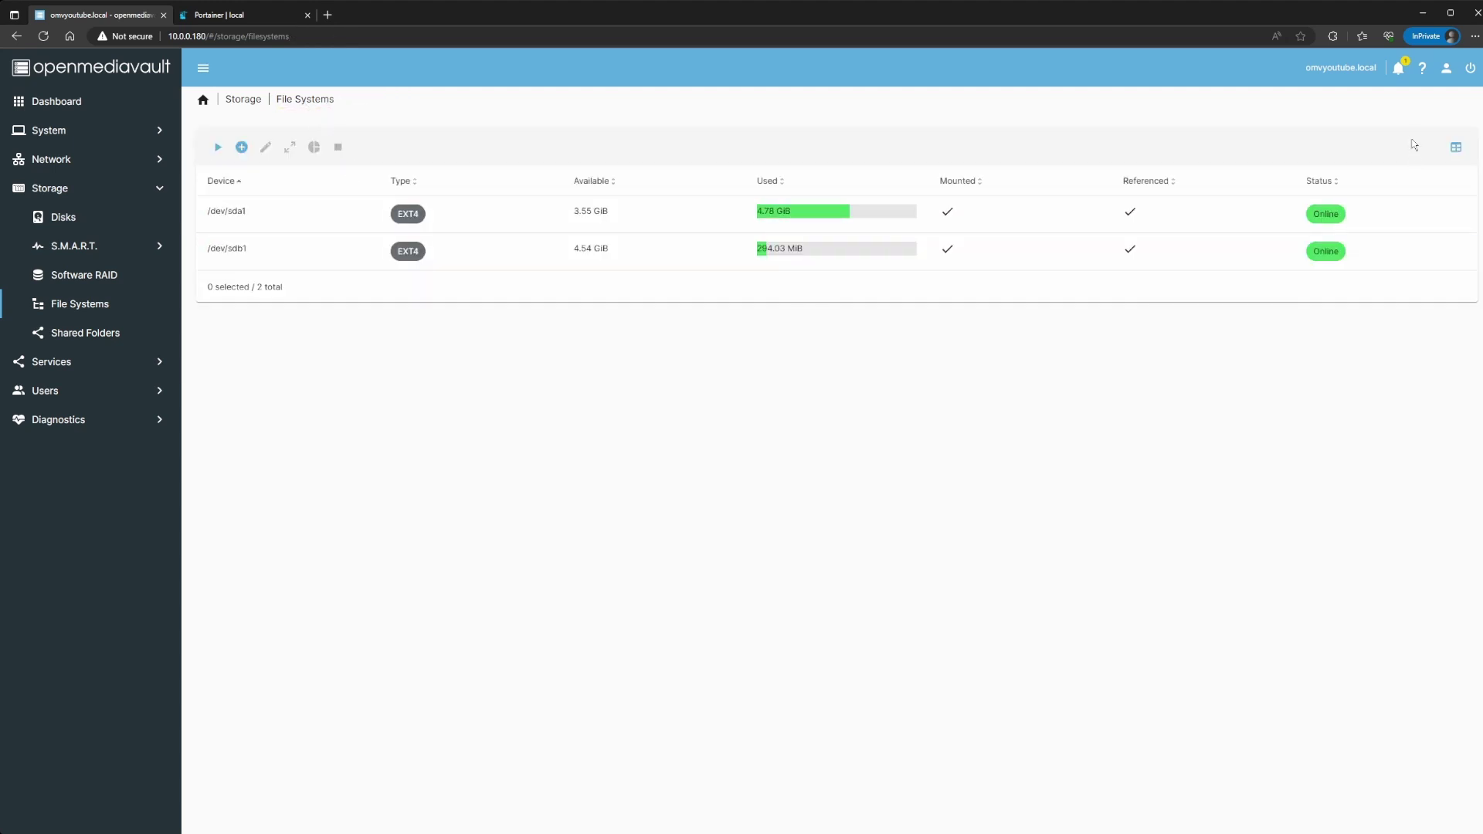
Open and leave the mount form, select /dev/sdb1, then go to Shared Folders
{"action": "left_click", "coordinate": [218, 147]}
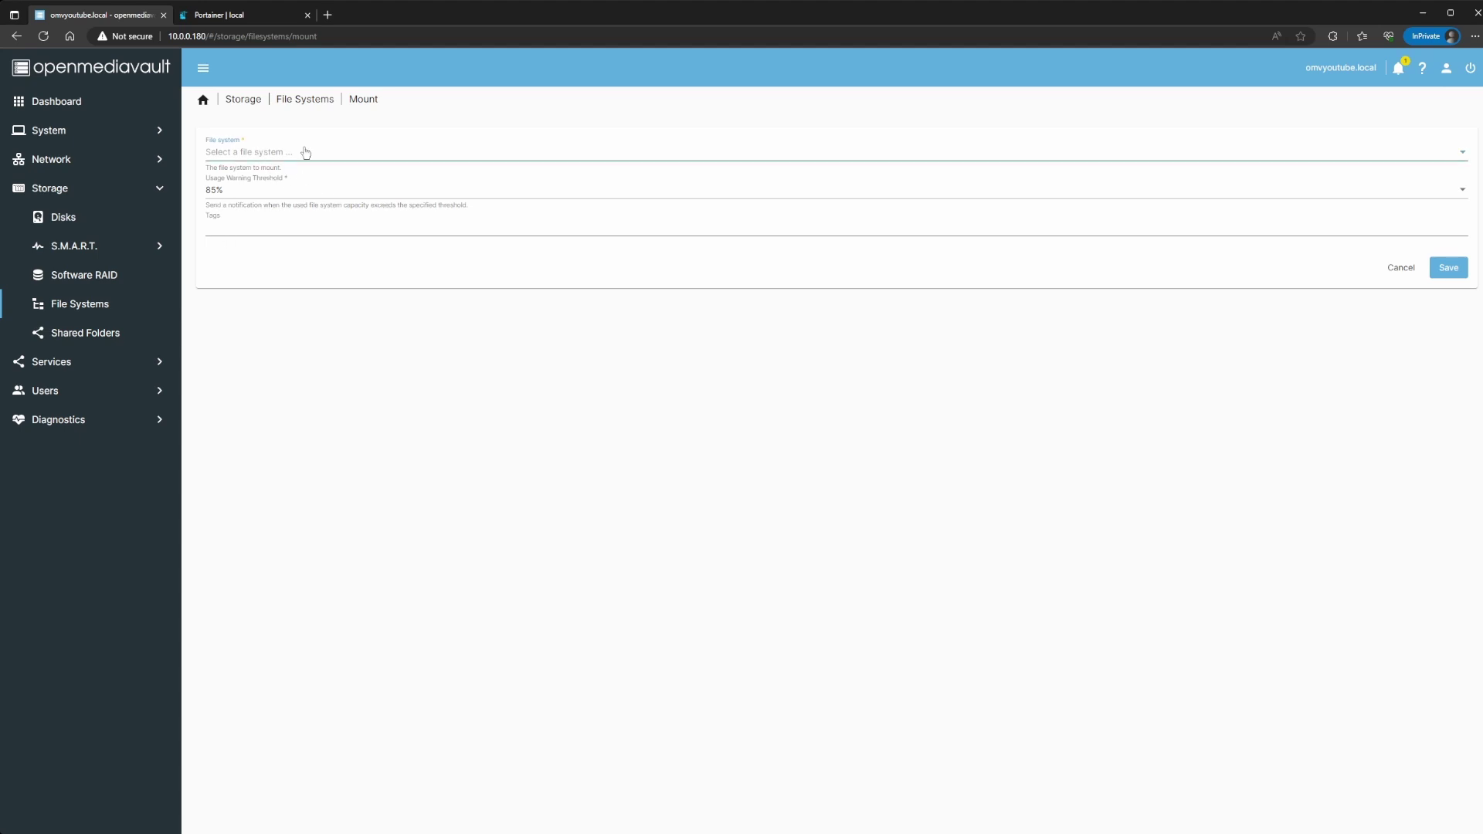
{"action": "left_click", "coordinate": [304, 100]}
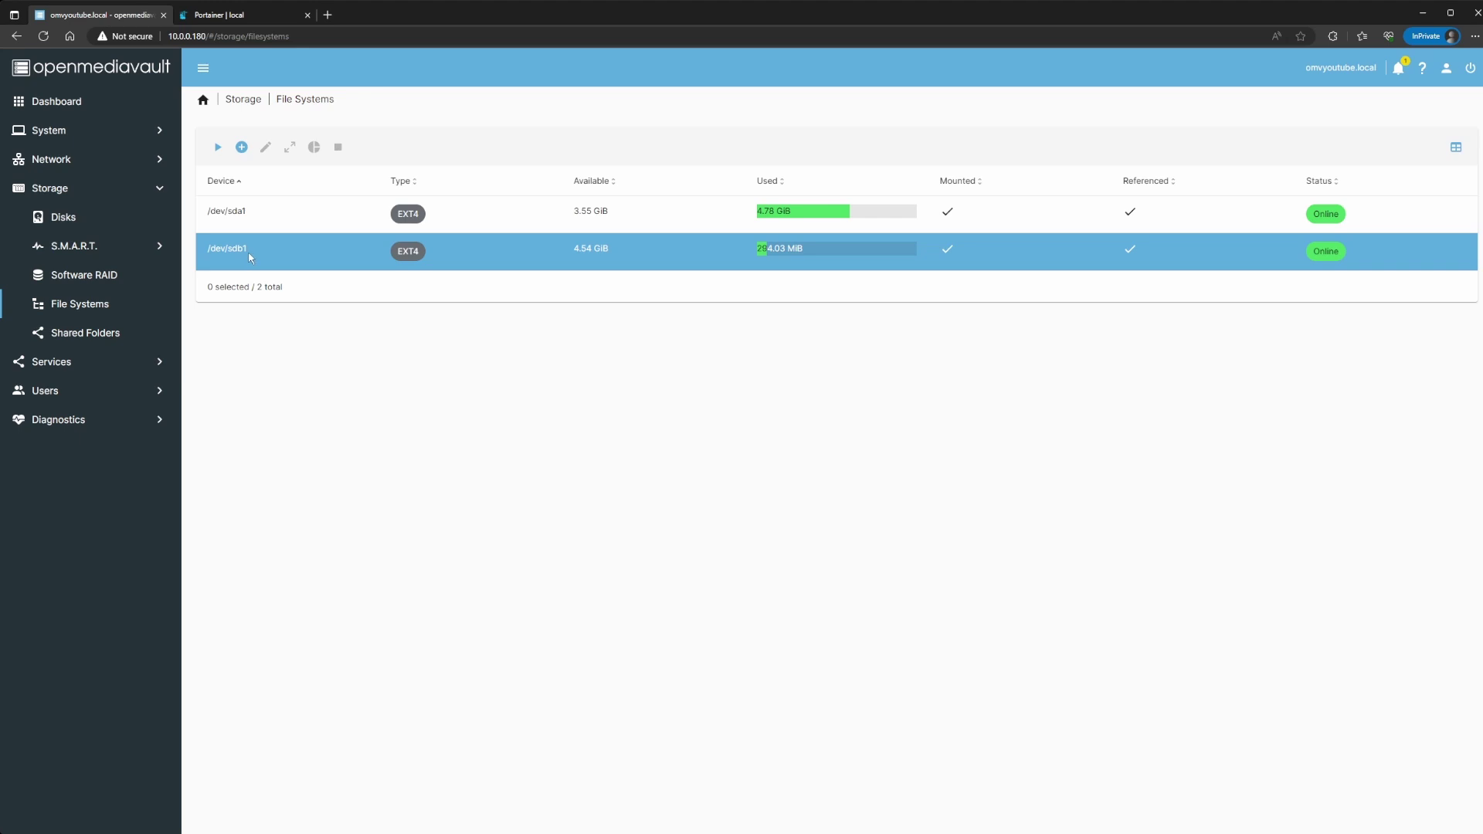
{"action": "left_click_drag", "start_coordinate": [242, 249], "coordinate": [207, 249]}
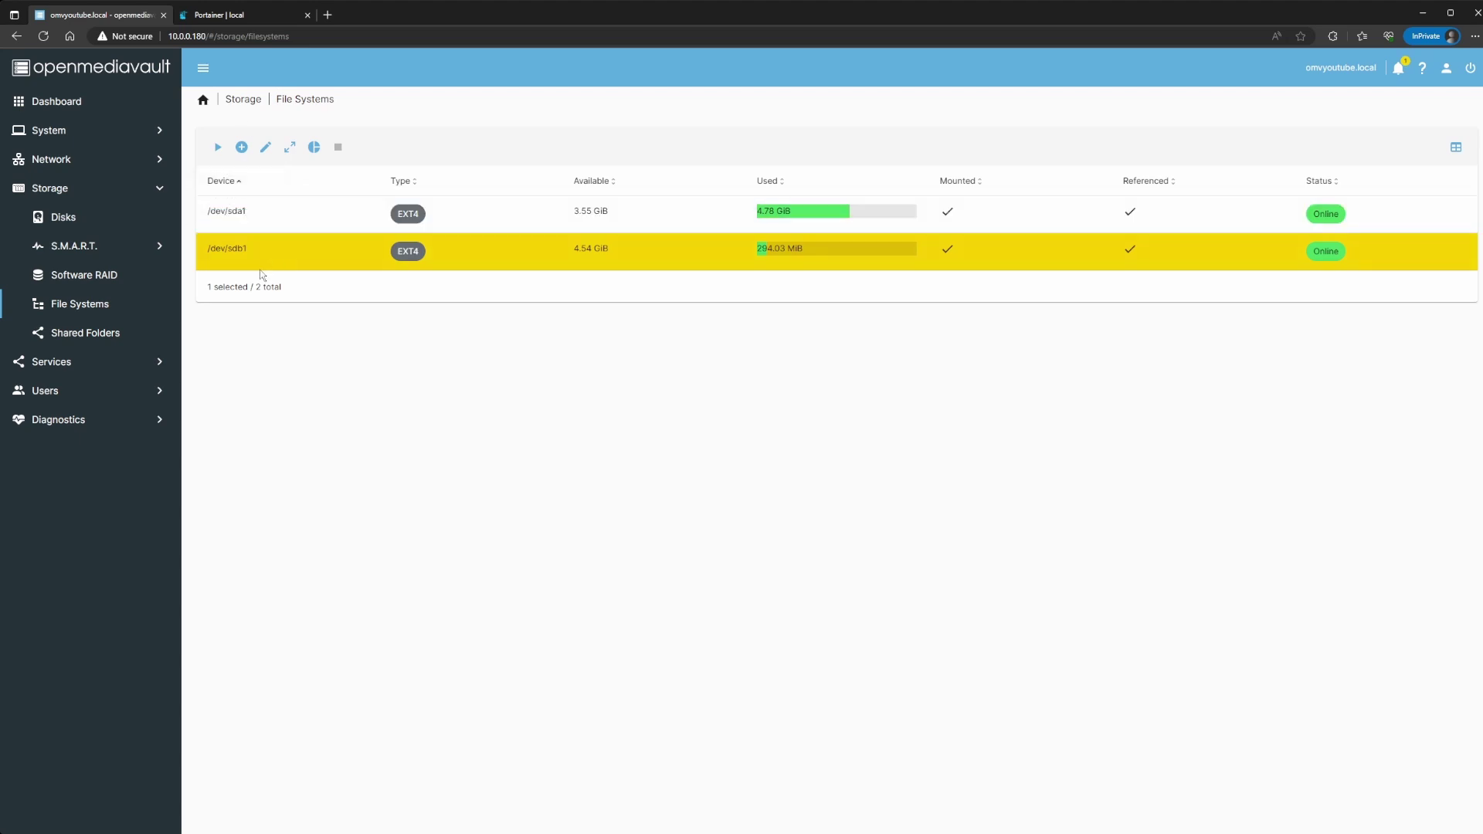
{"action": "left_click", "coordinate": [83, 332]}
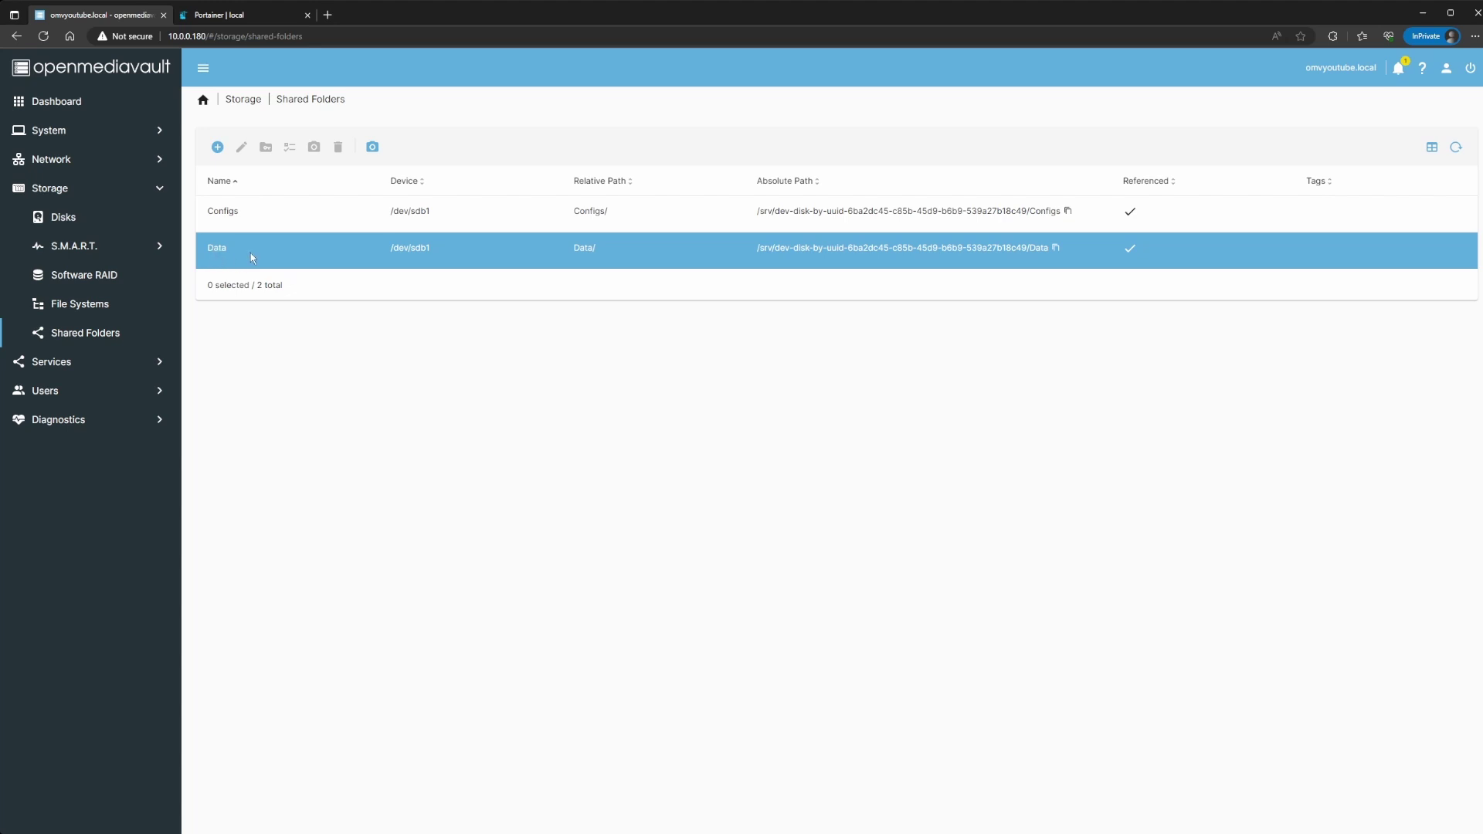
Start a new shared folder named Data2 on /dev/sdb1 and bring up its permission choices
{"action": "left_click", "coordinate": [219, 149]}
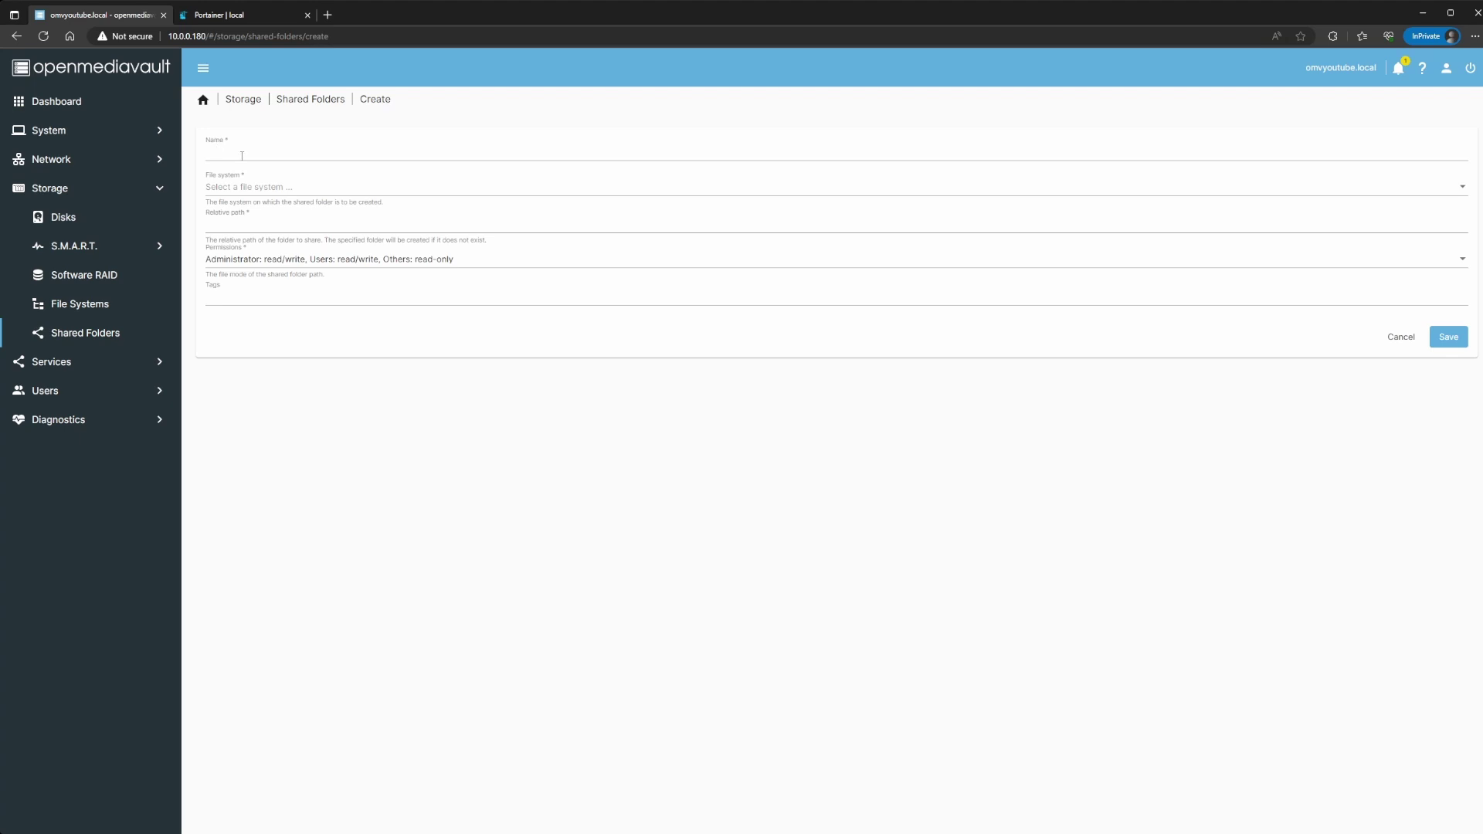
{"action": "left_click", "coordinate": [242, 156]}
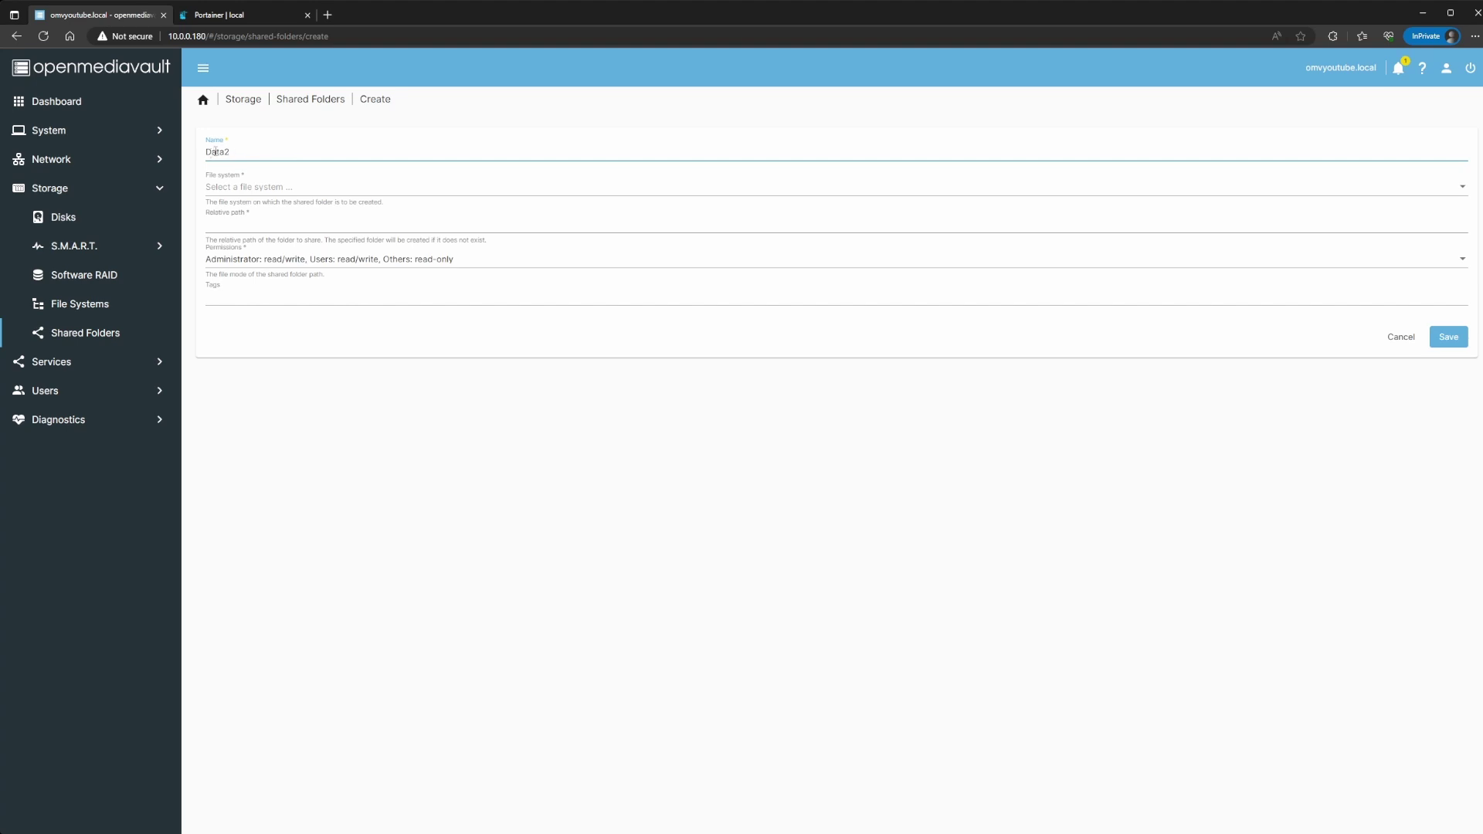
{"action": "left_click", "coordinate": [232, 191]}
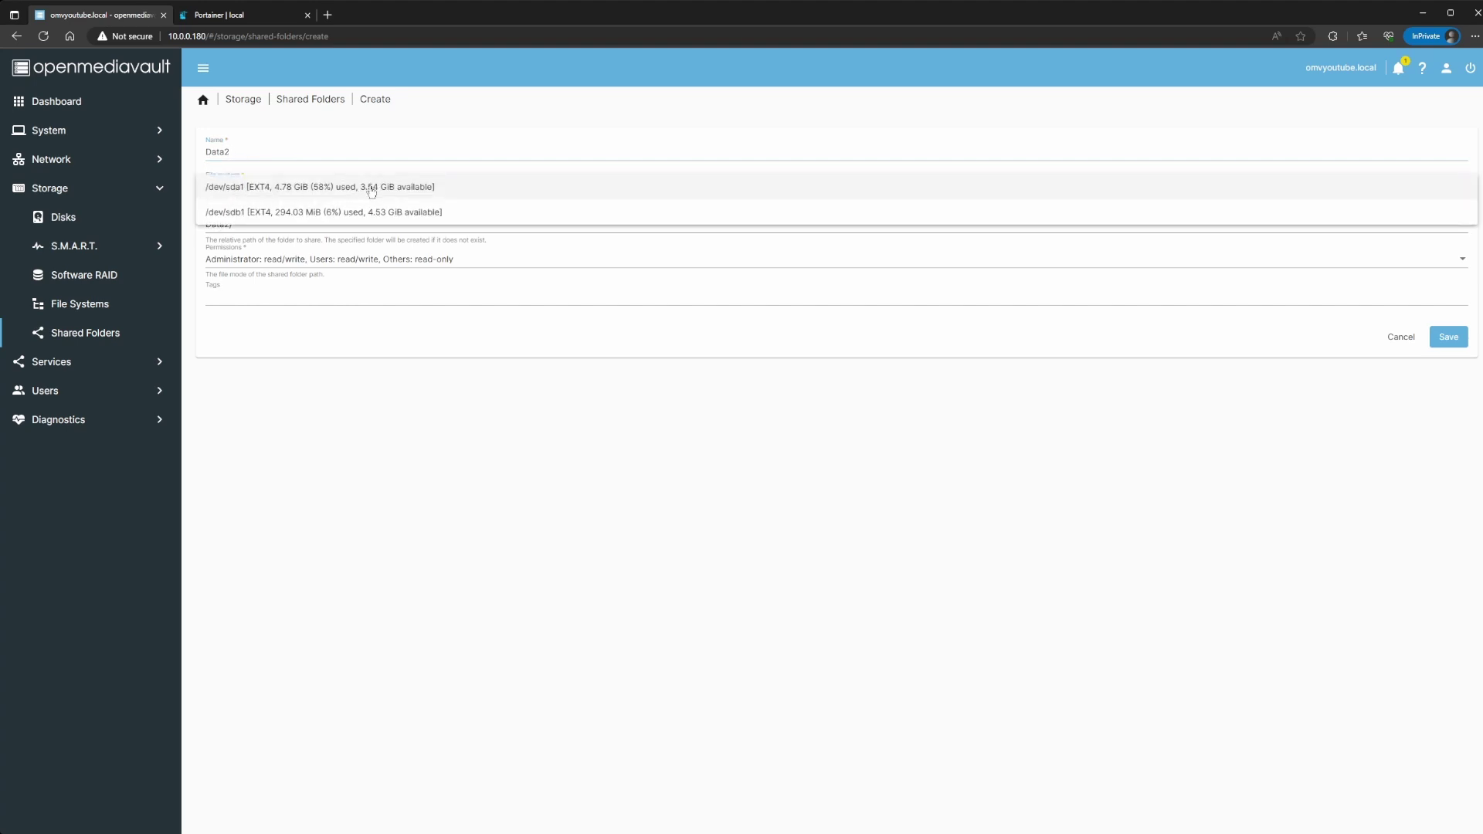
{"action": "left_click", "coordinate": [269, 217]}
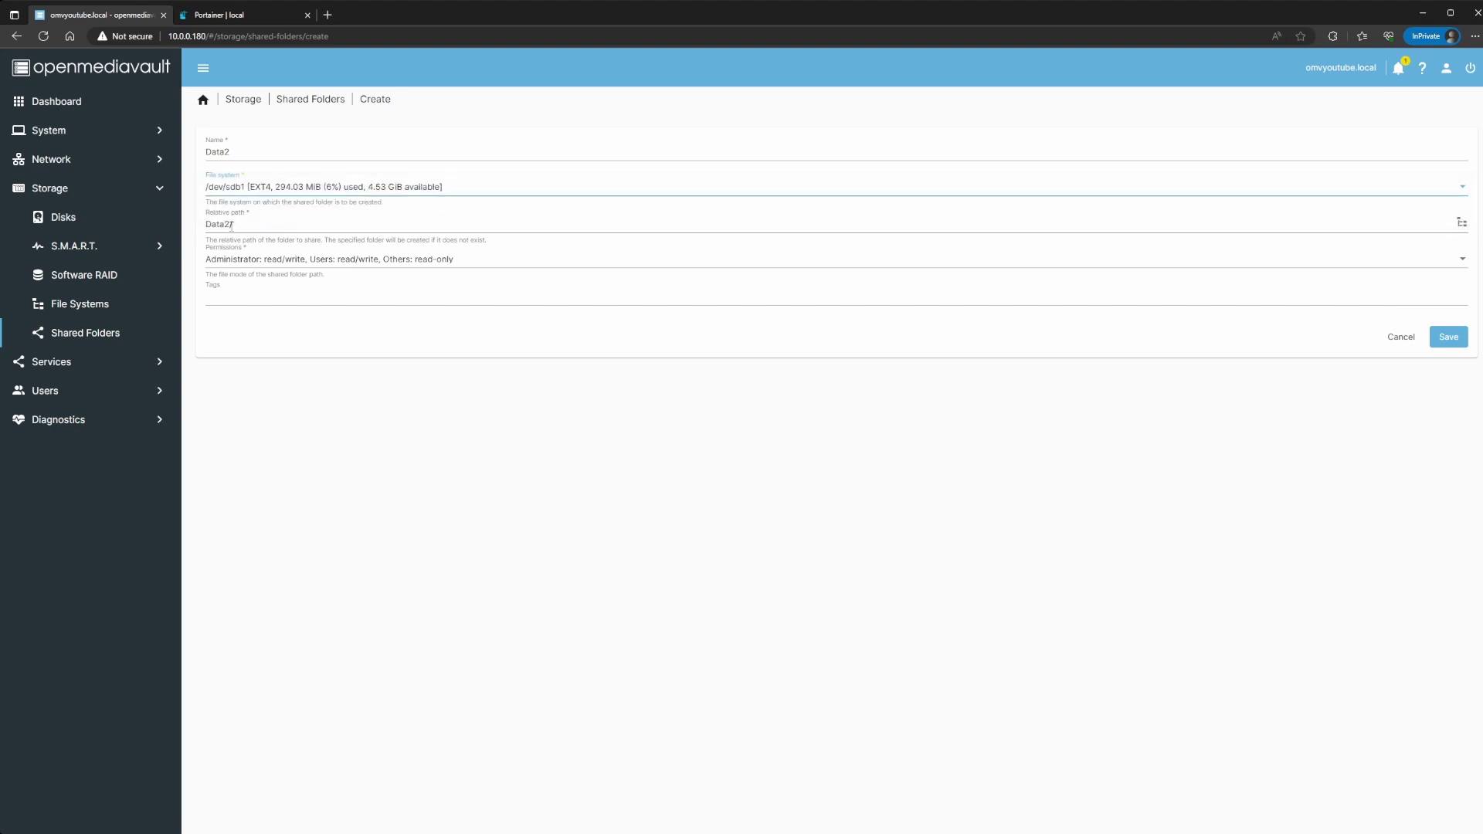
{"action": "left_click", "coordinate": [328, 265]}
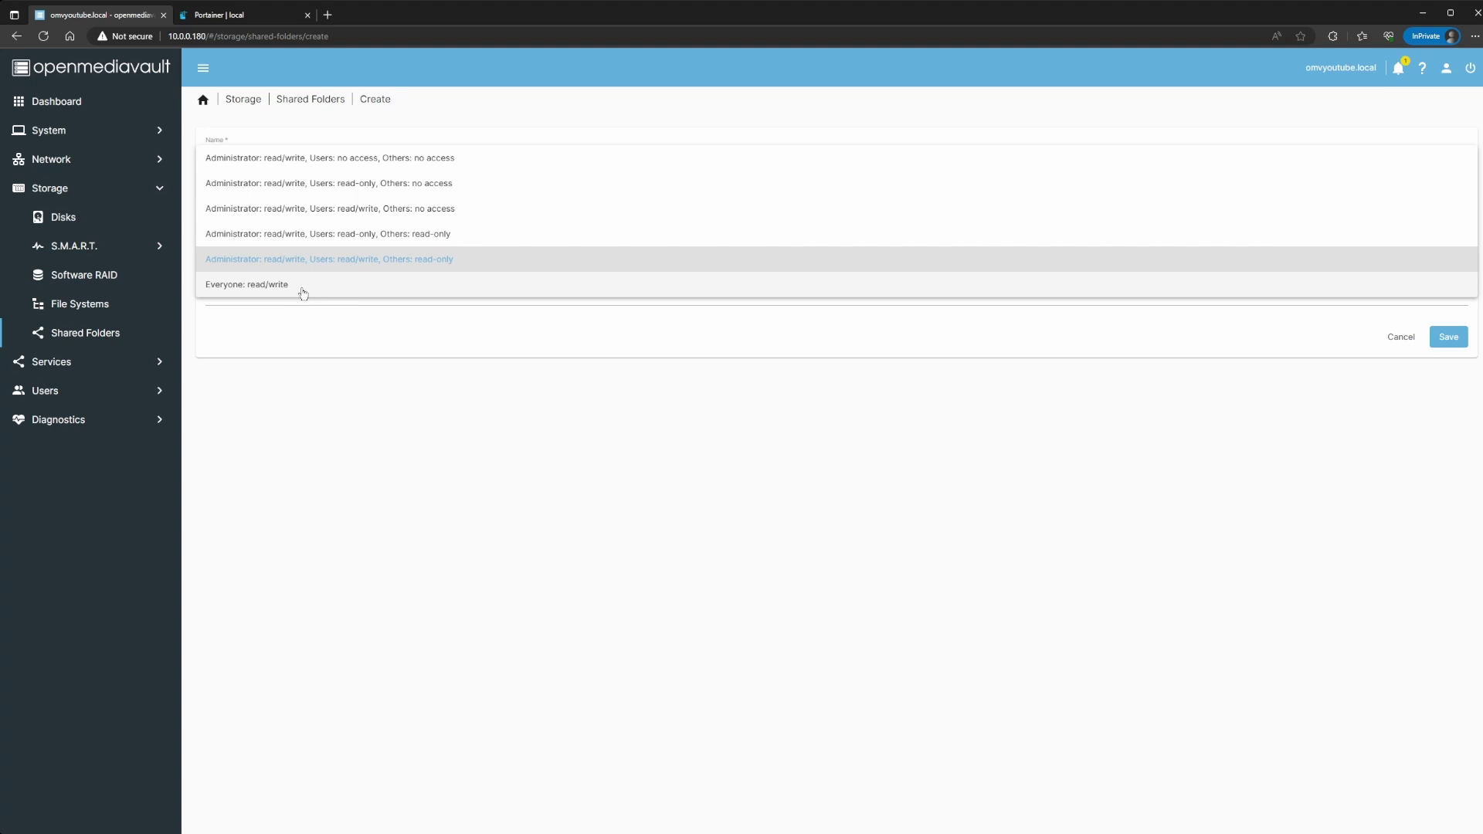
Give Data2 Everyone: read/write permissions, tag it 'Plex demo', and save it
{"action": "left_click", "coordinate": [252, 288]}
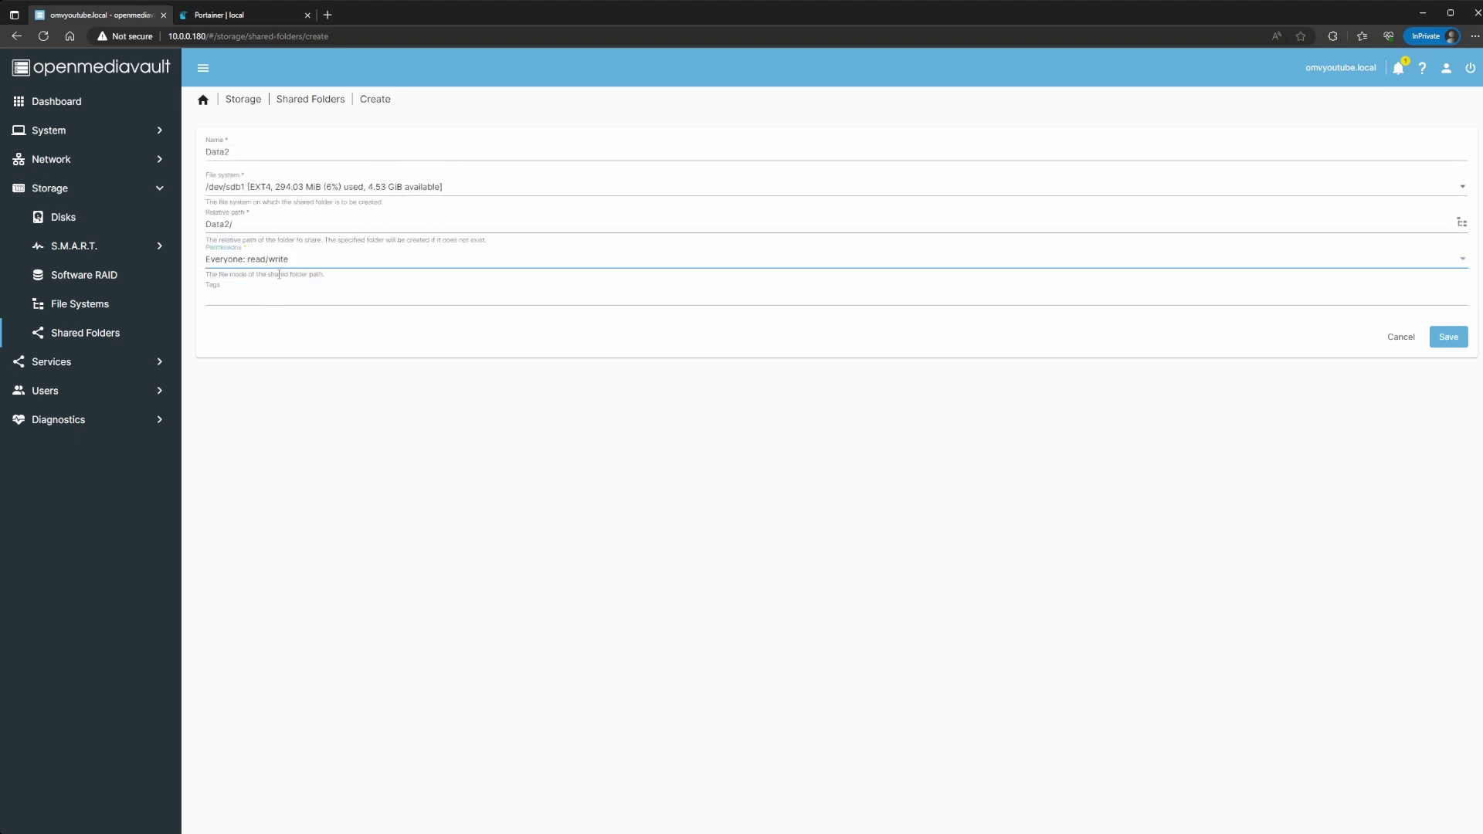
{"action": "left_click", "coordinate": [279, 265]}
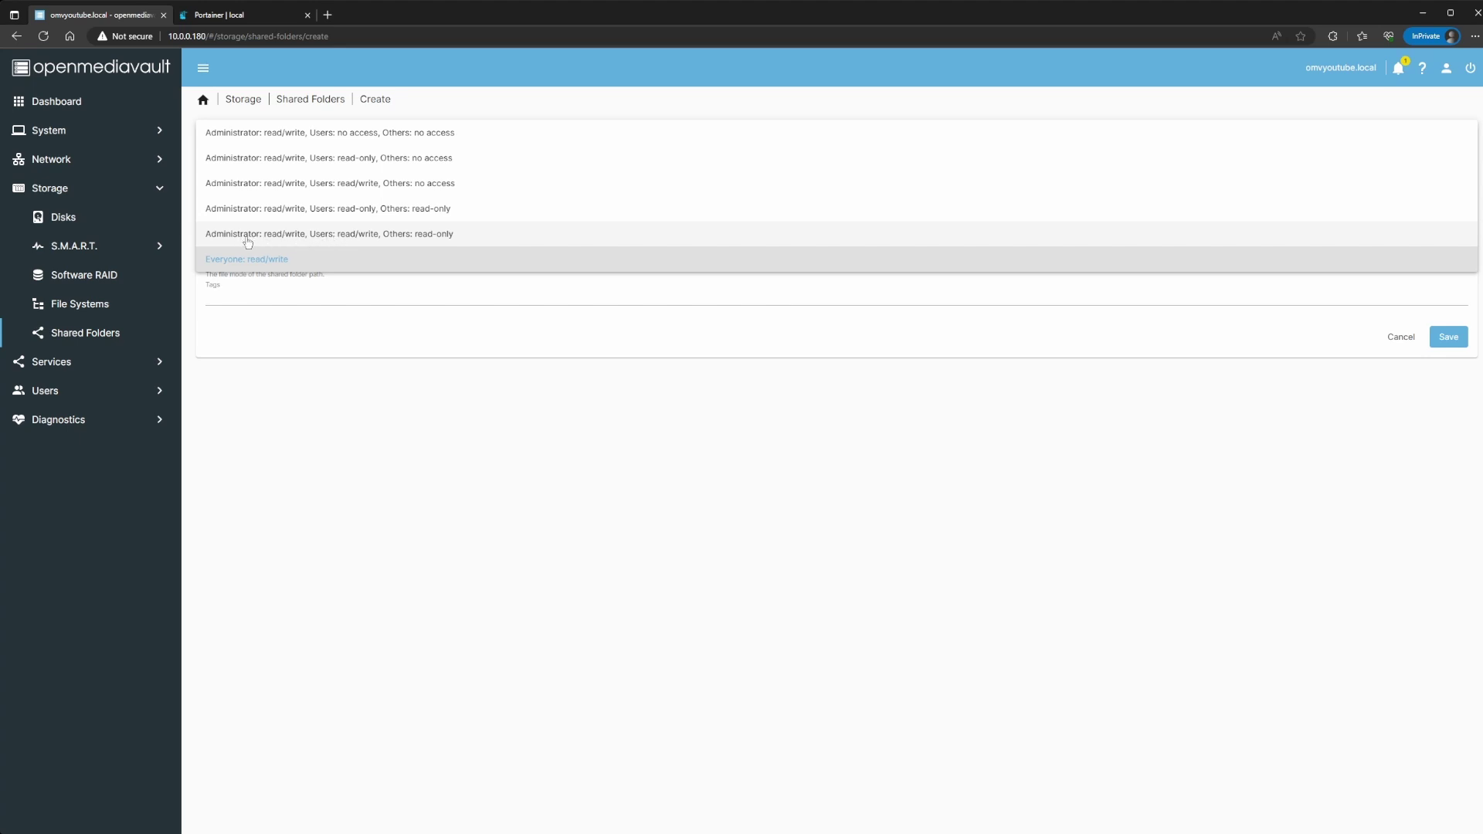
{"action": "left_click", "coordinate": [326, 262]}
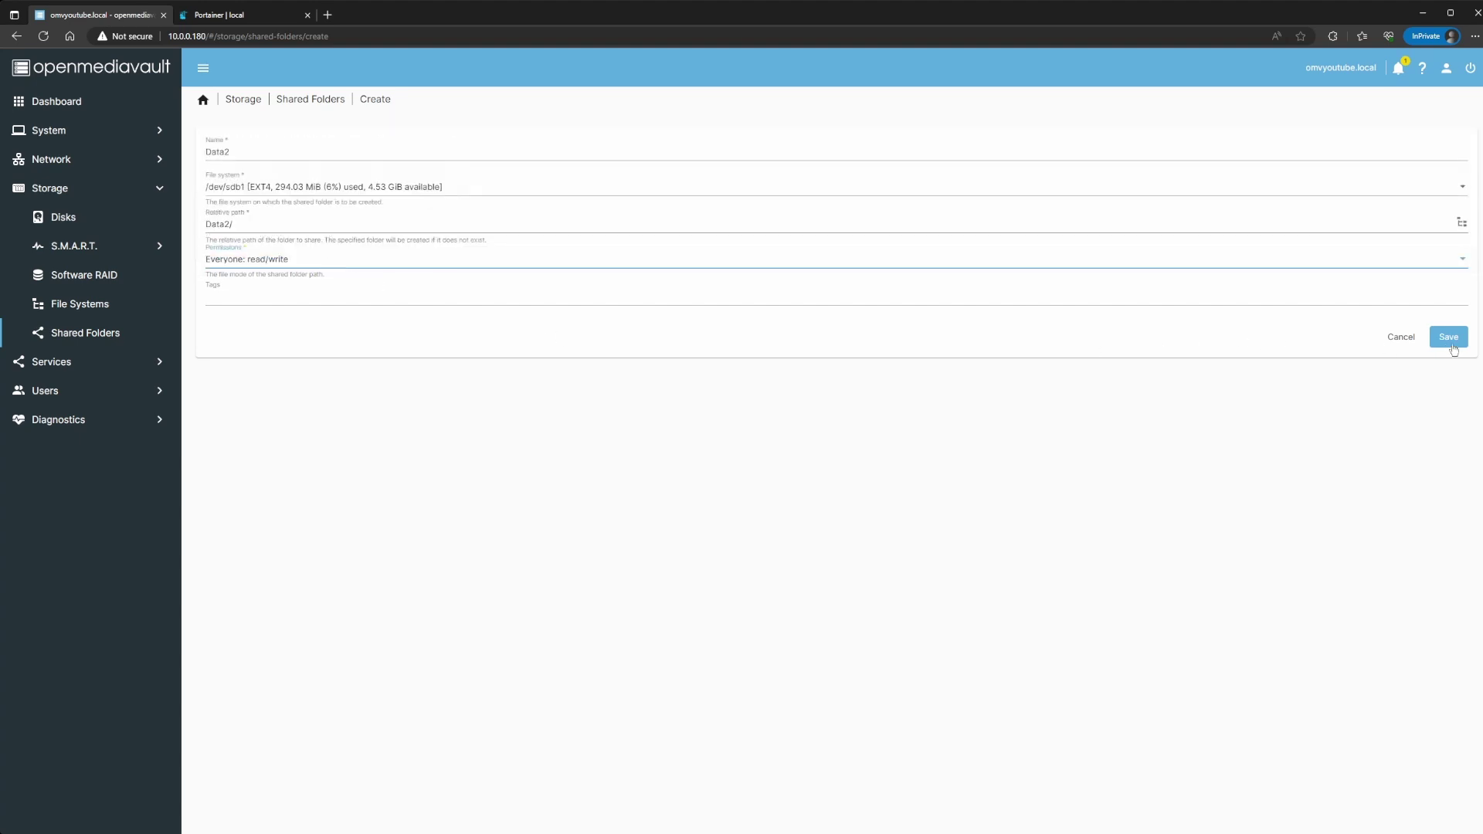
{"action": "left_click", "coordinate": [303, 299]}
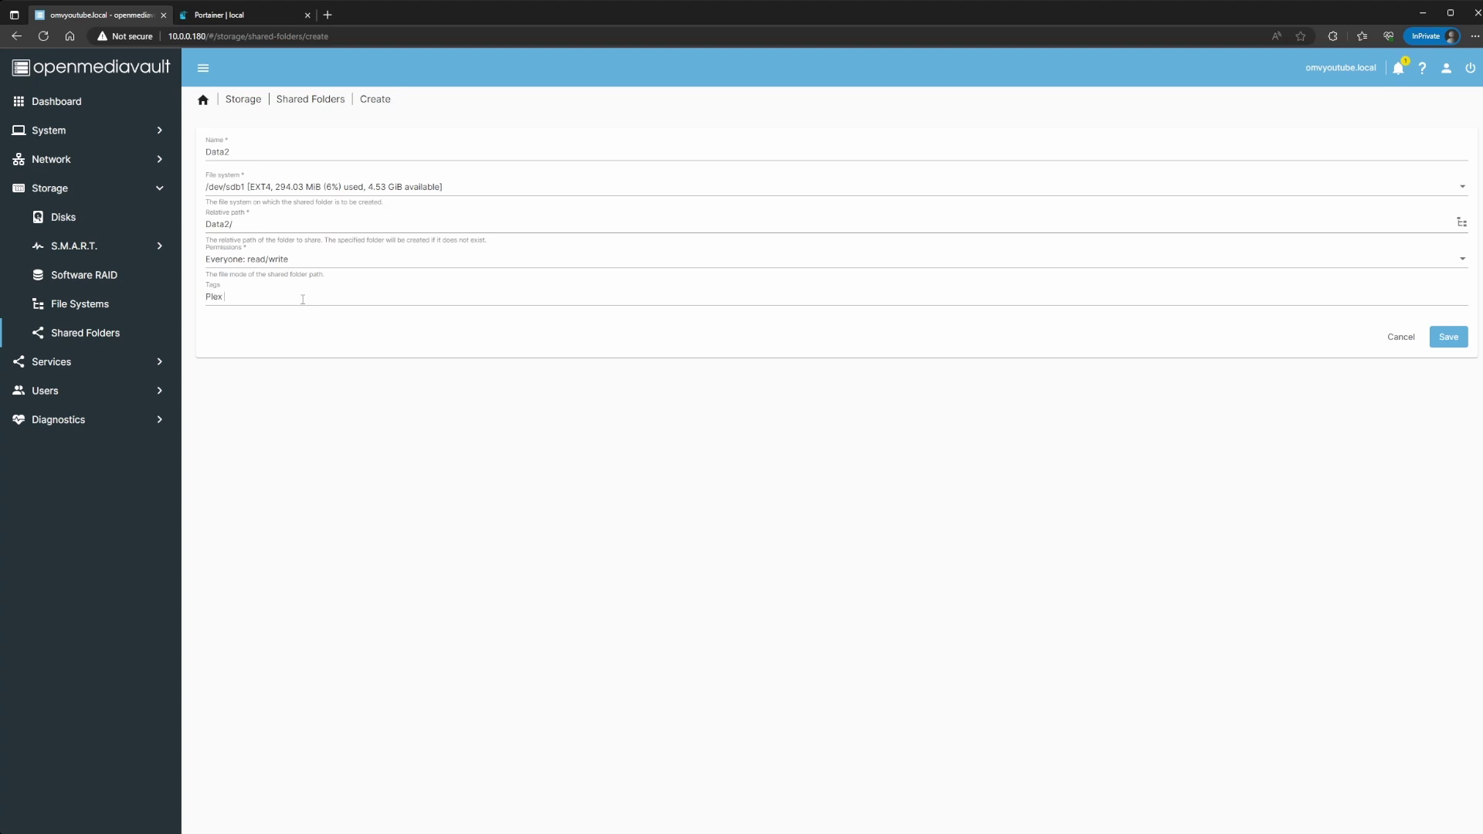
{"action": "type", "text": "Plex demo"}
{"action": "left_click", "coordinate": [1449, 337]}
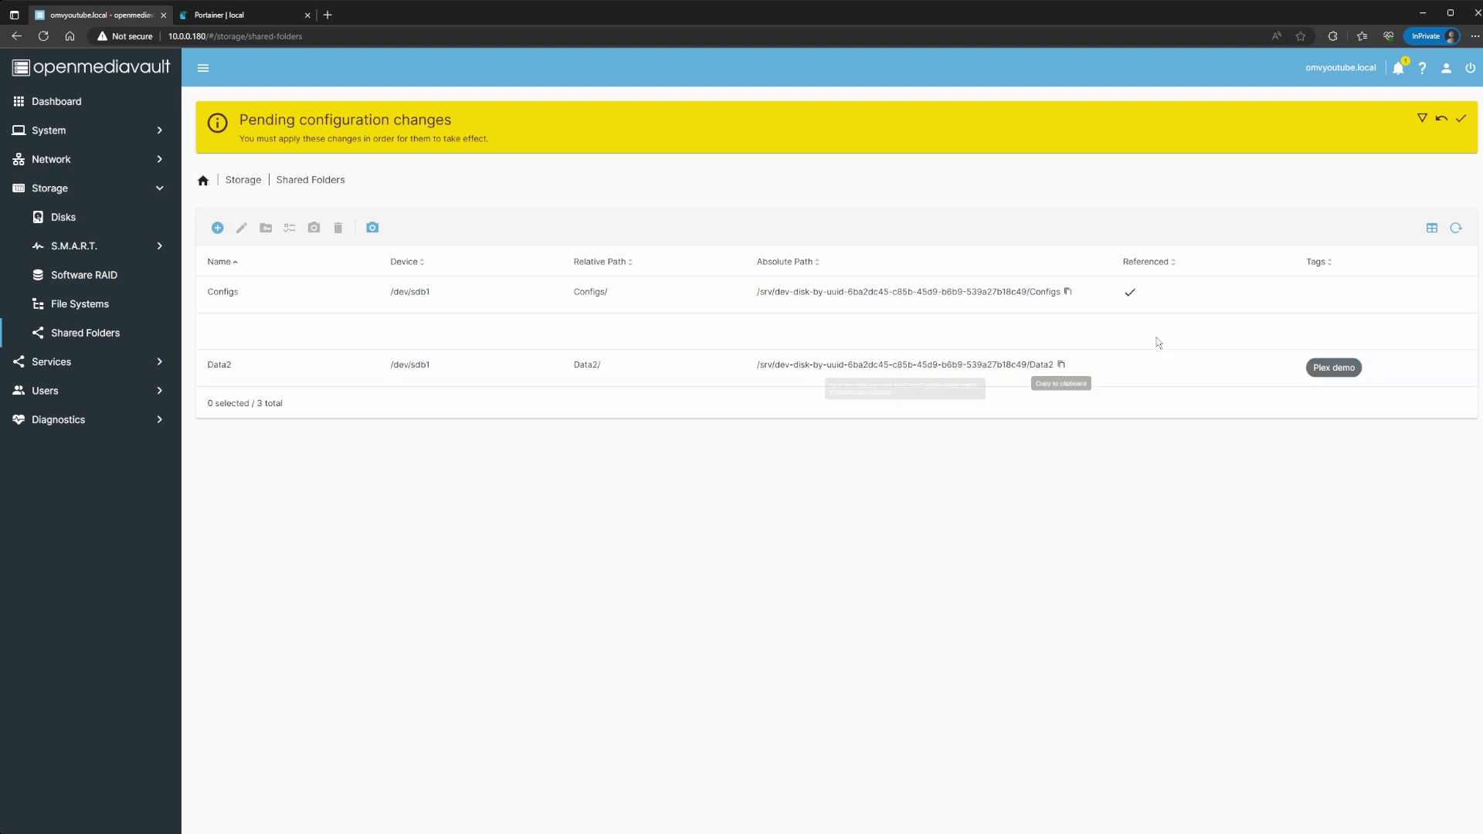
Apply the pending configuration changes and copy Data2's absolute path to the clipboard
{"action": "left_click", "coordinate": [1461, 119]}
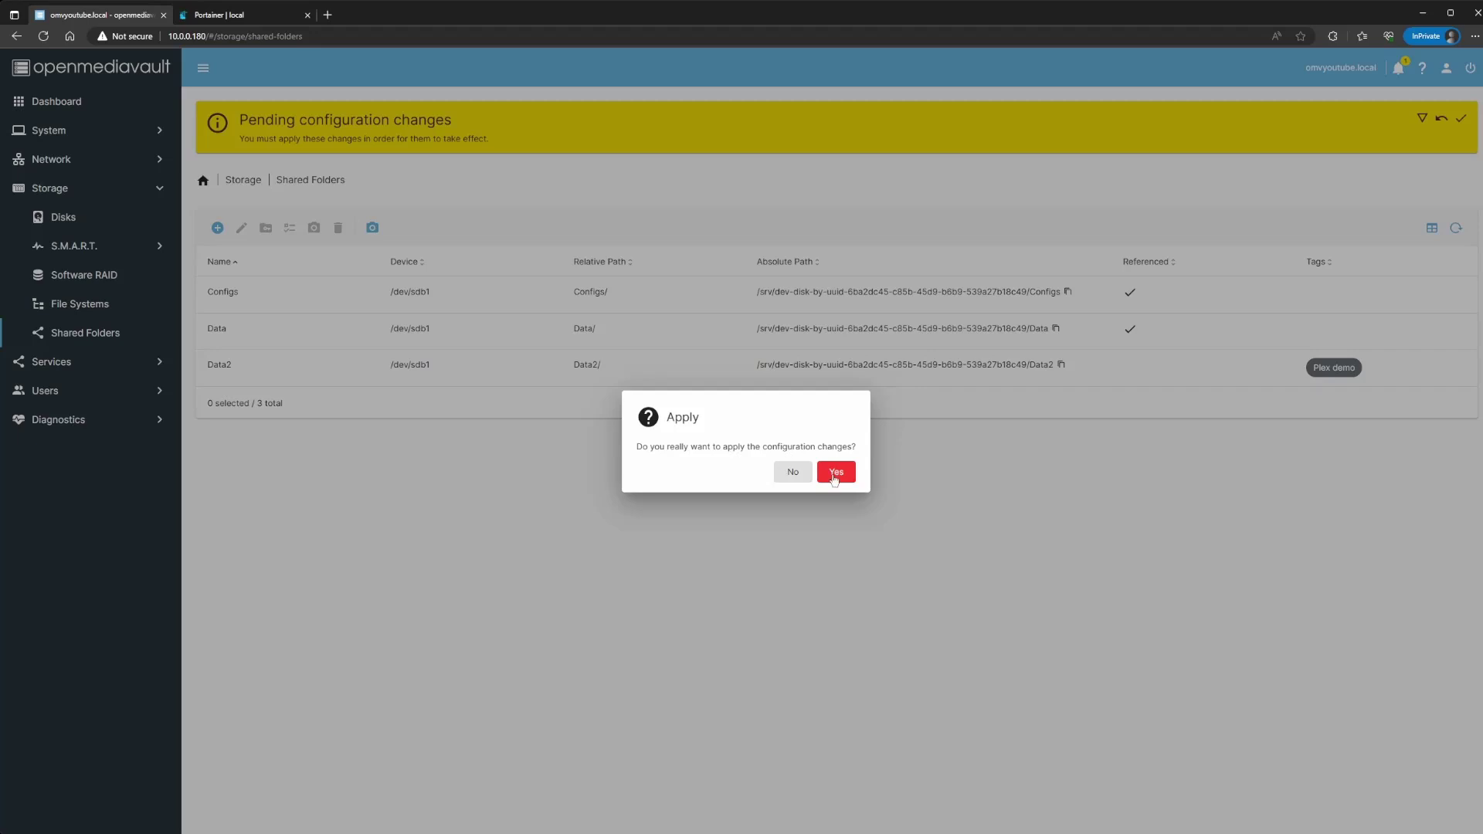
{"action": "left_click", "coordinate": [834, 473]}
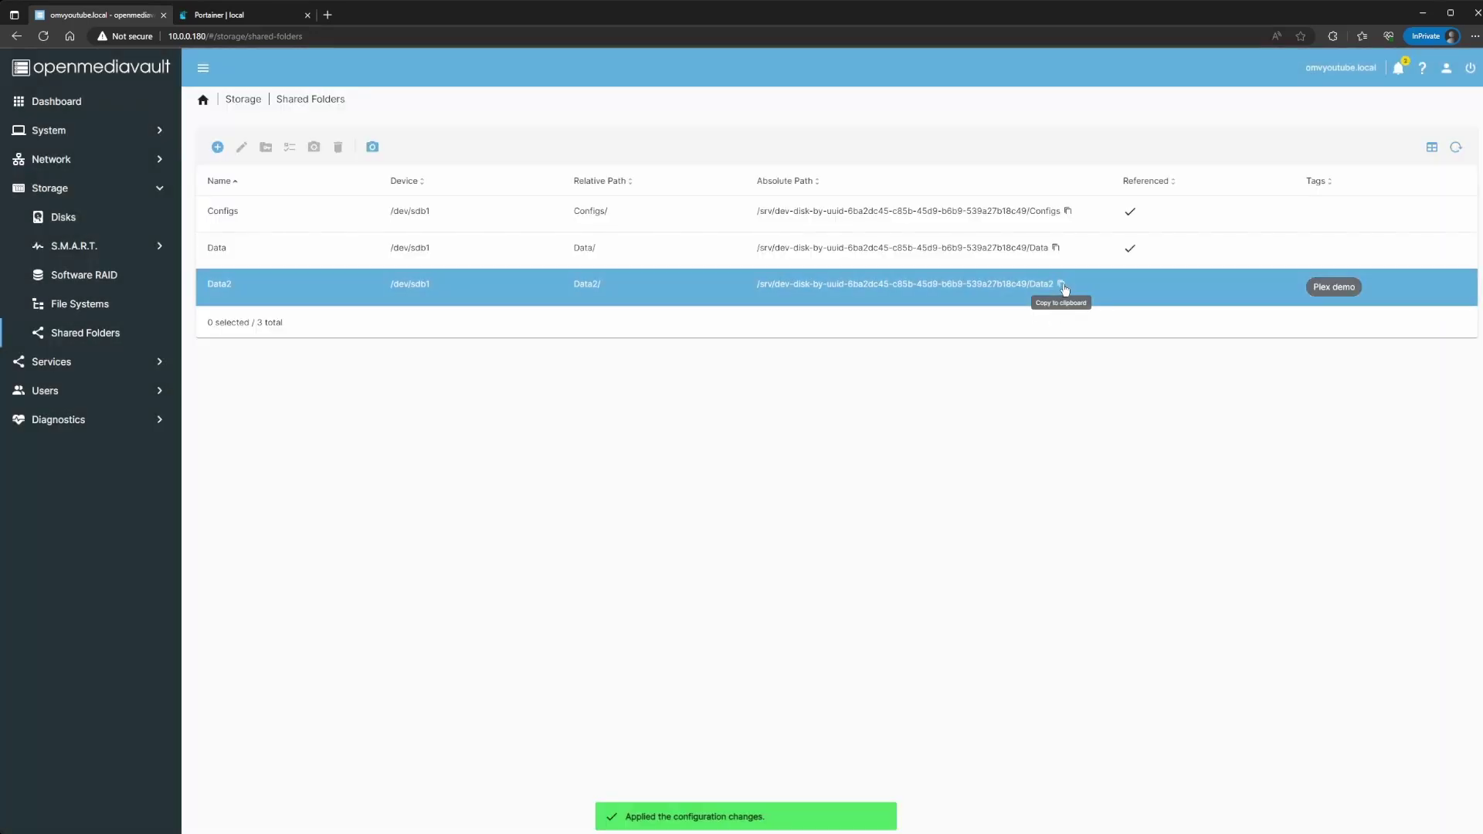
{"action": "left_click", "coordinate": [1063, 285]}
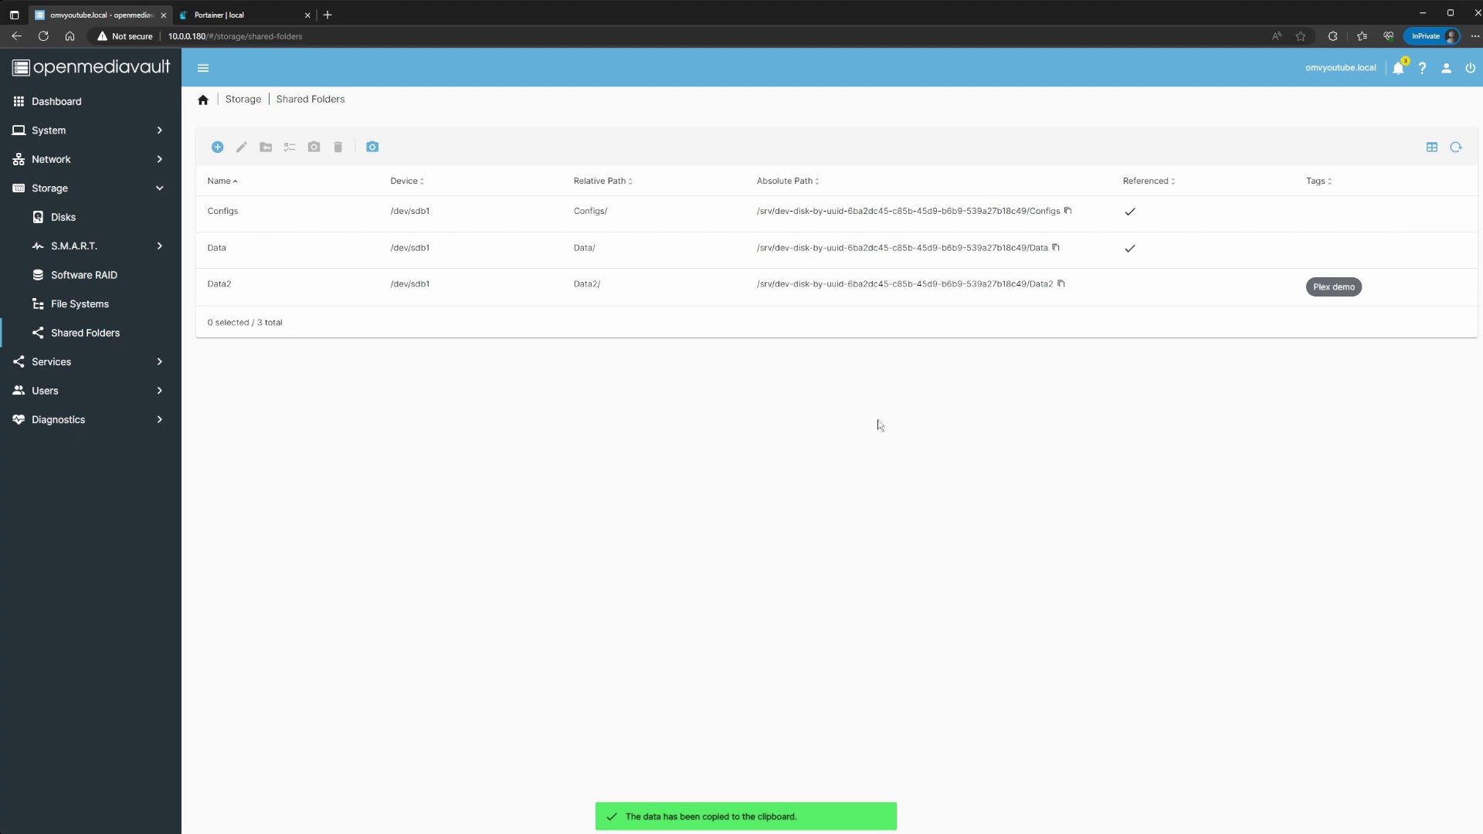
{"action": "left_click", "coordinate": [856, 305]}
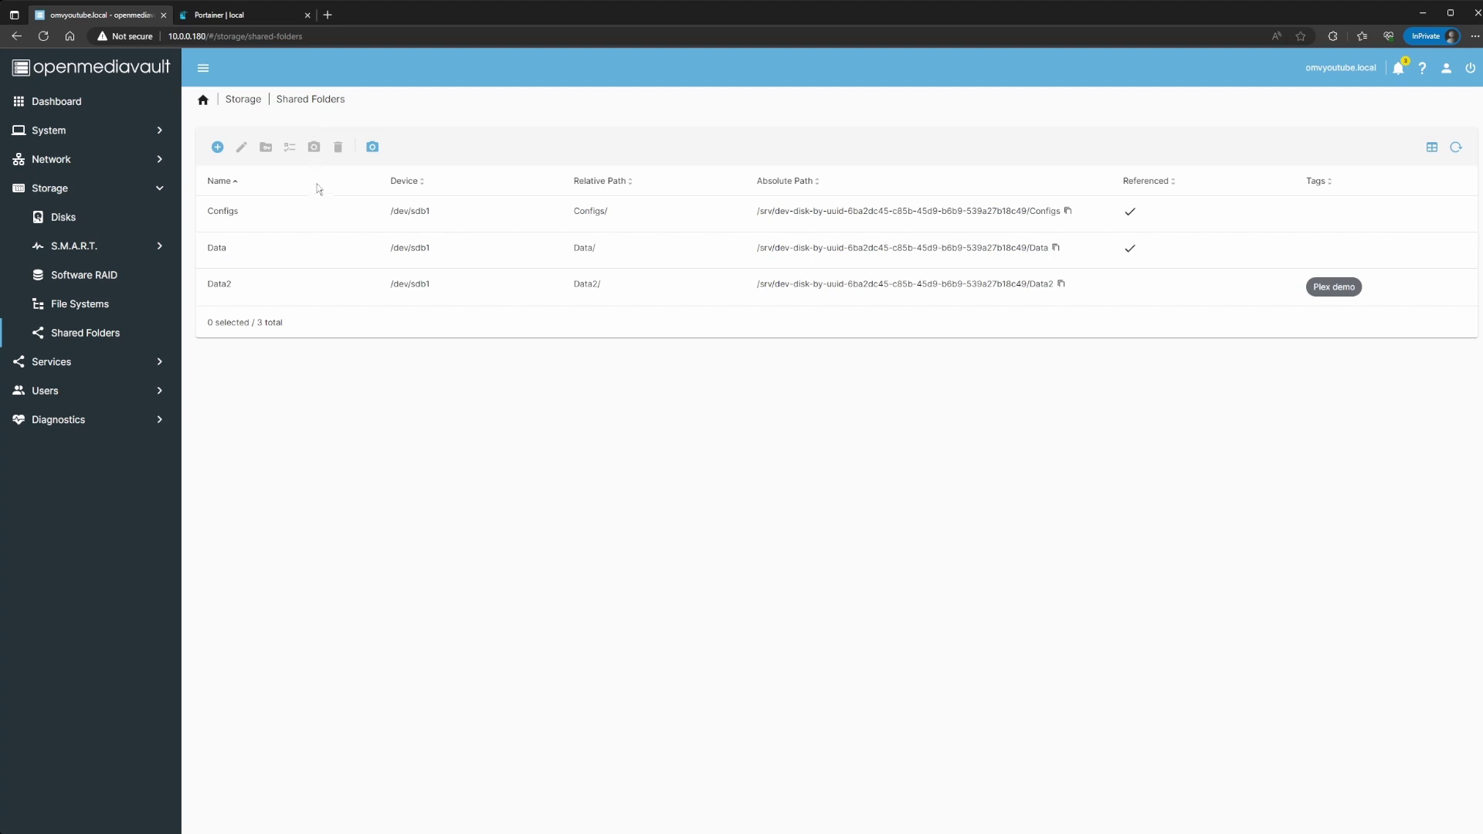
Go to Services > SMB/CIFS, view its settings, then open the SMB Shares list
{"action": "left_click", "coordinate": [75, 370]}
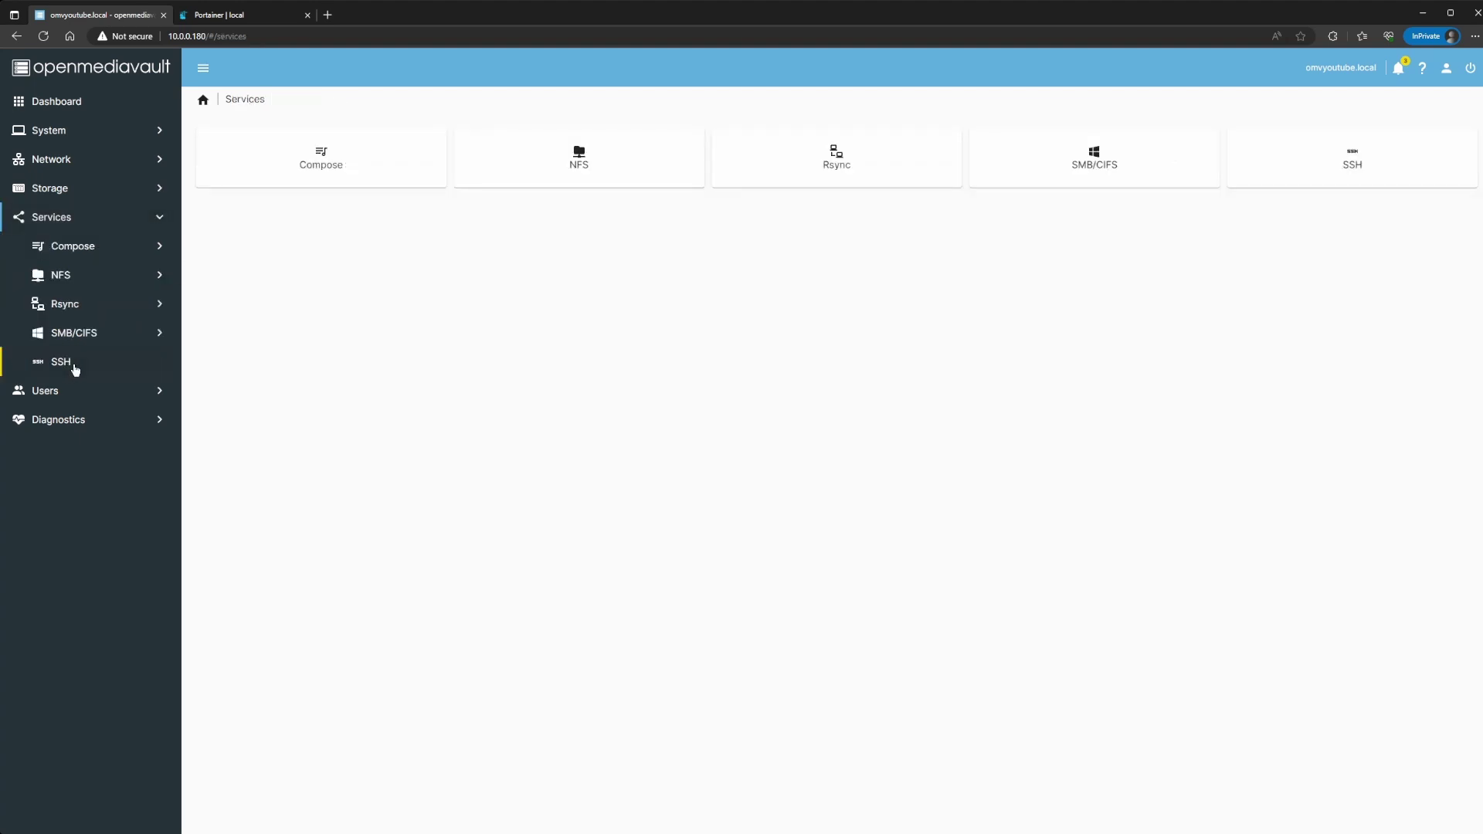
{"action": "left_click", "coordinate": [67, 340]}
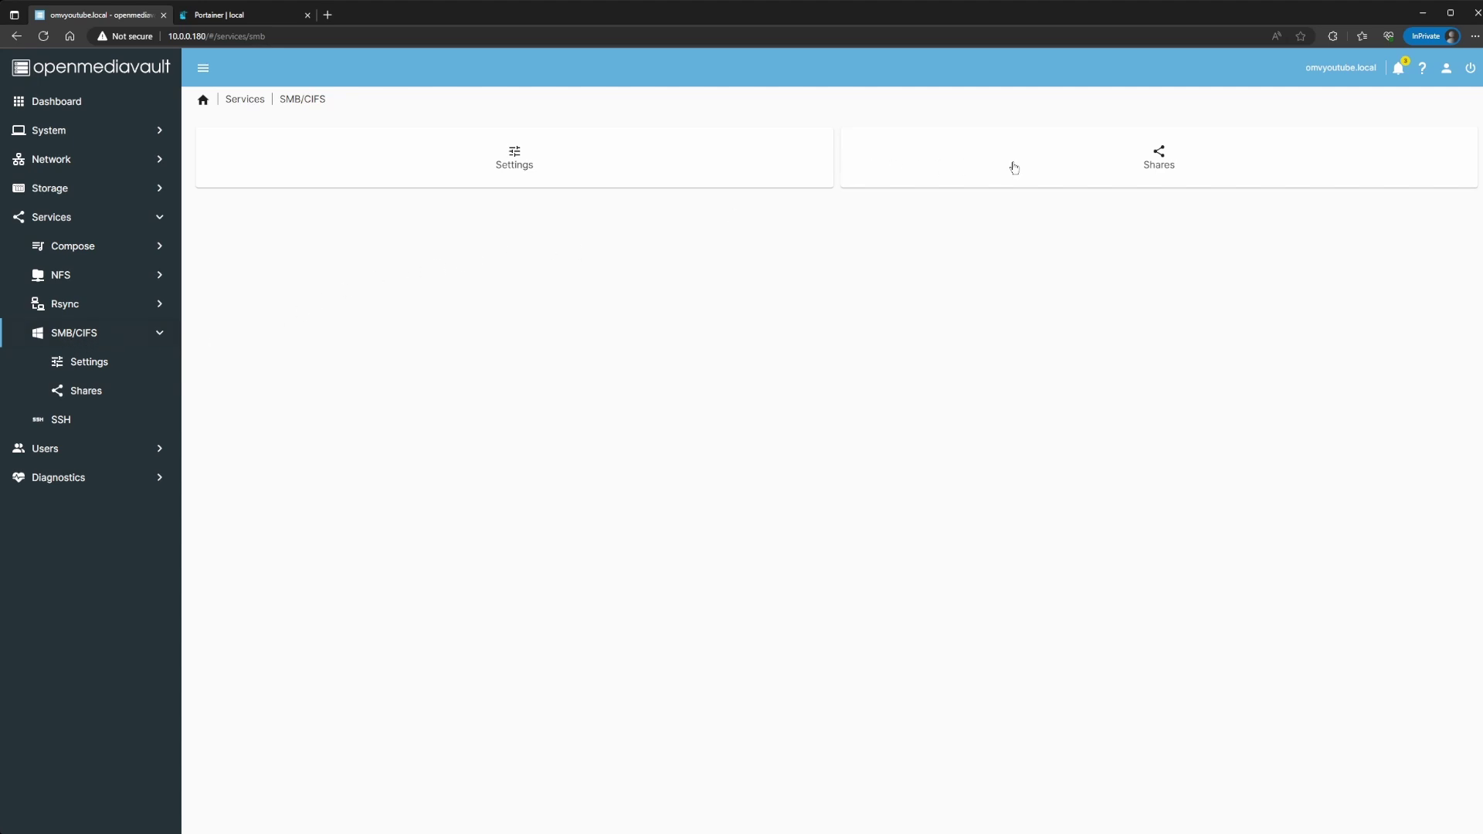
{"action": "left_click", "coordinate": [509, 171]}
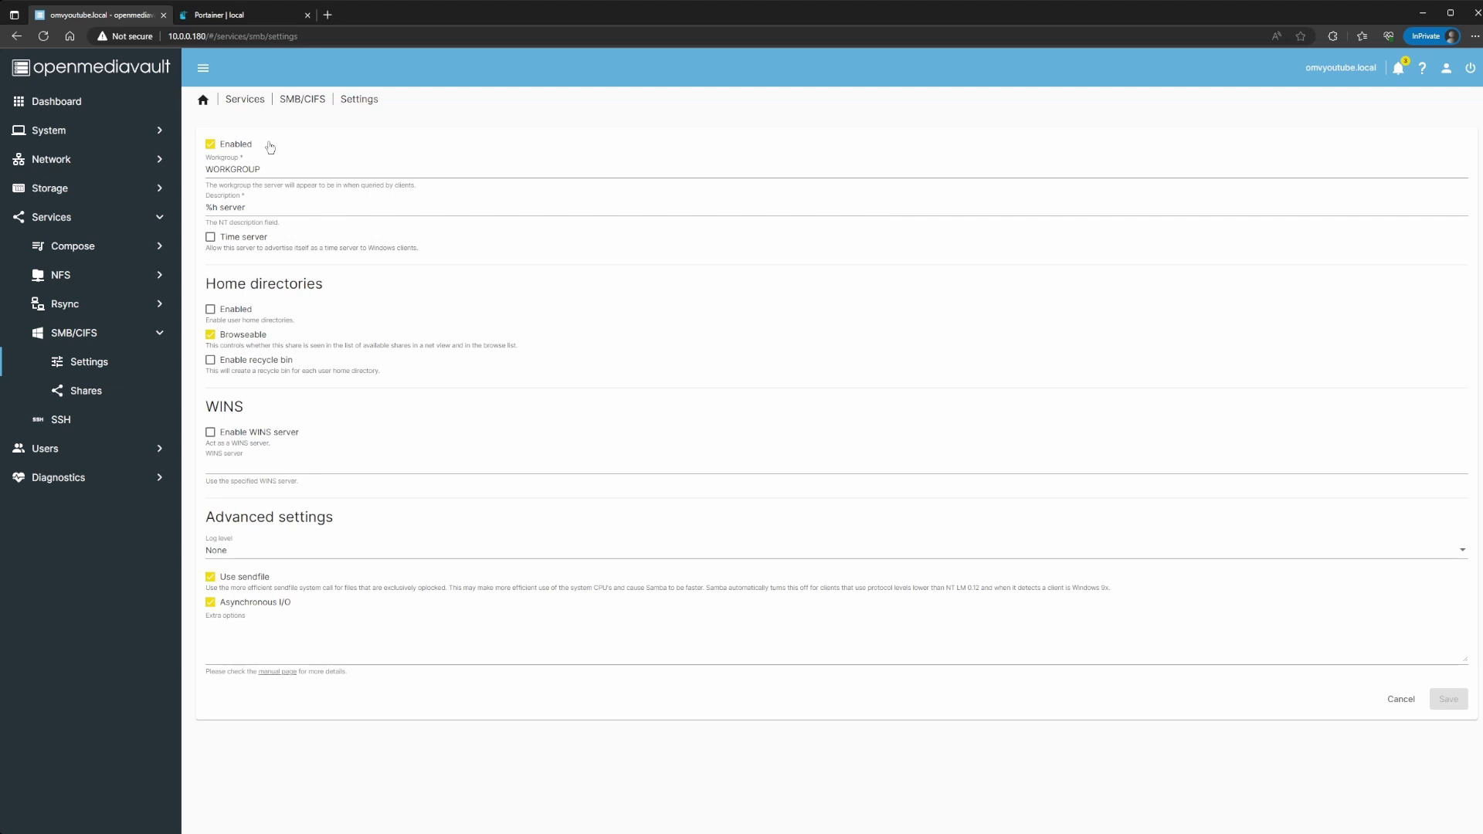
{"action": "left_click", "coordinate": [295, 97]}
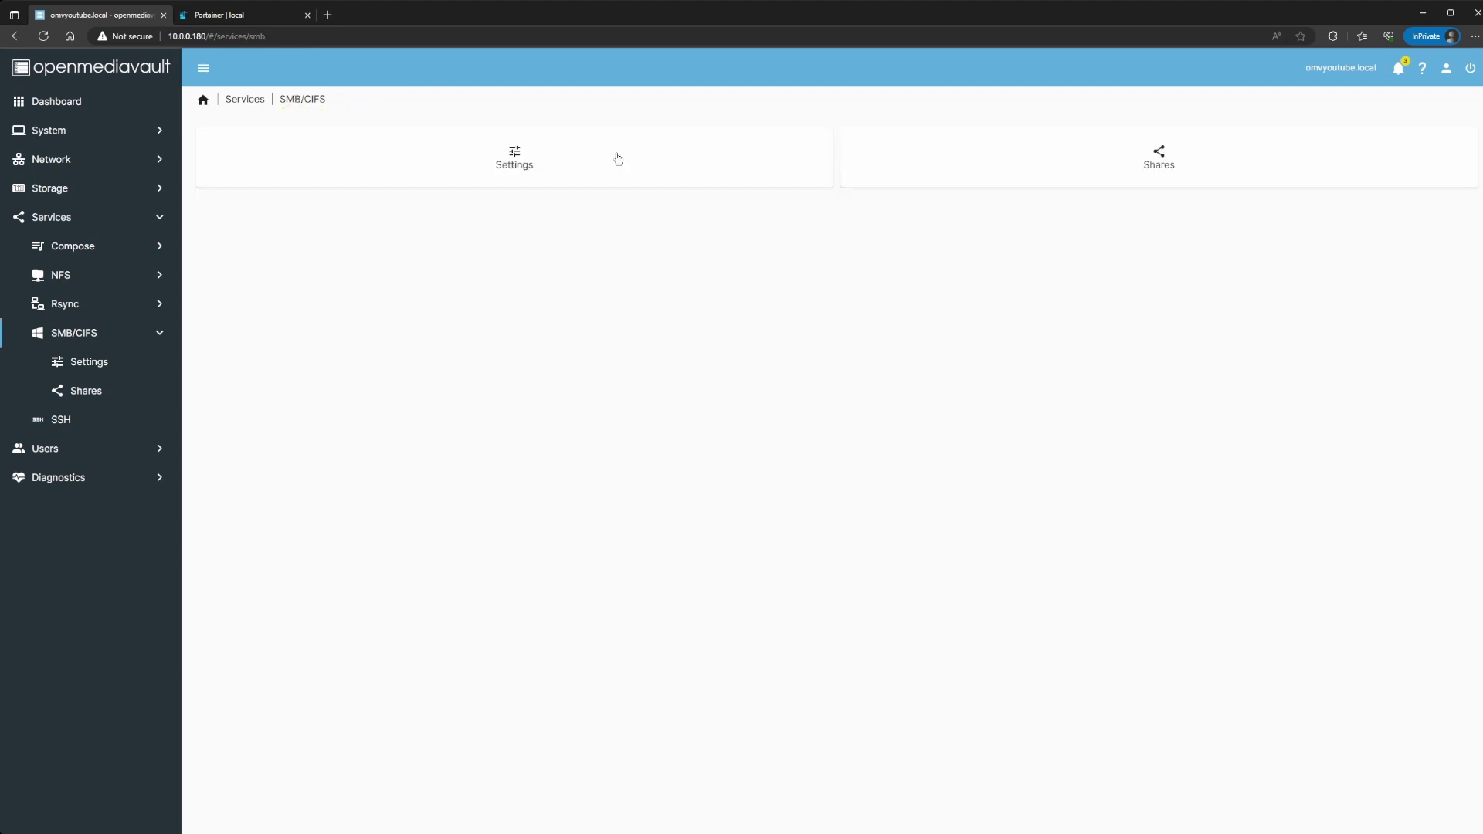
{"action": "left_click", "coordinate": [1126, 174]}
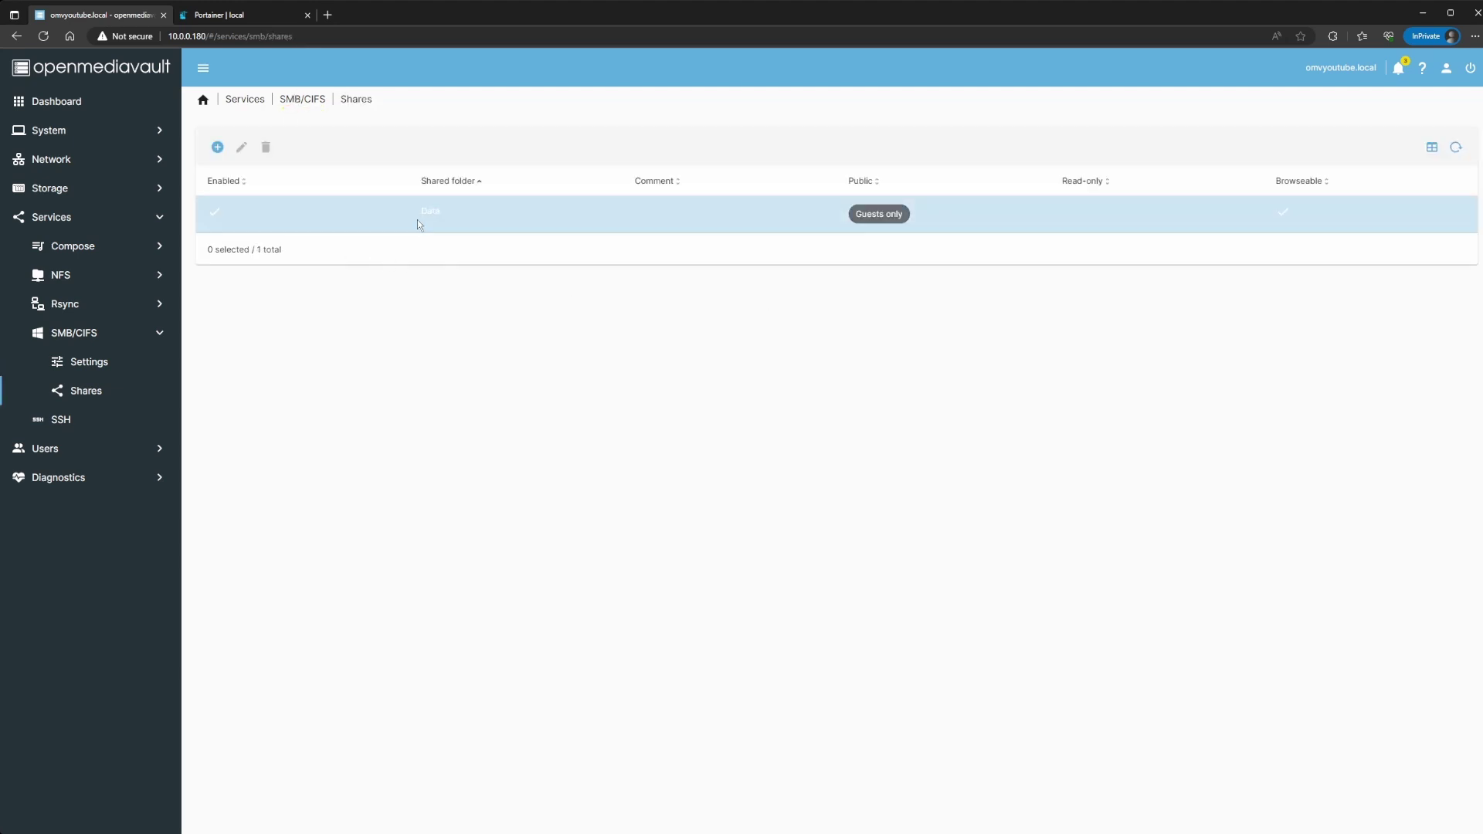
Create an SMB share for Data2 [Plex demo] with comment 'Plex' and public access Guests only
{"action": "left_click", "coordinate": [217, 148]}
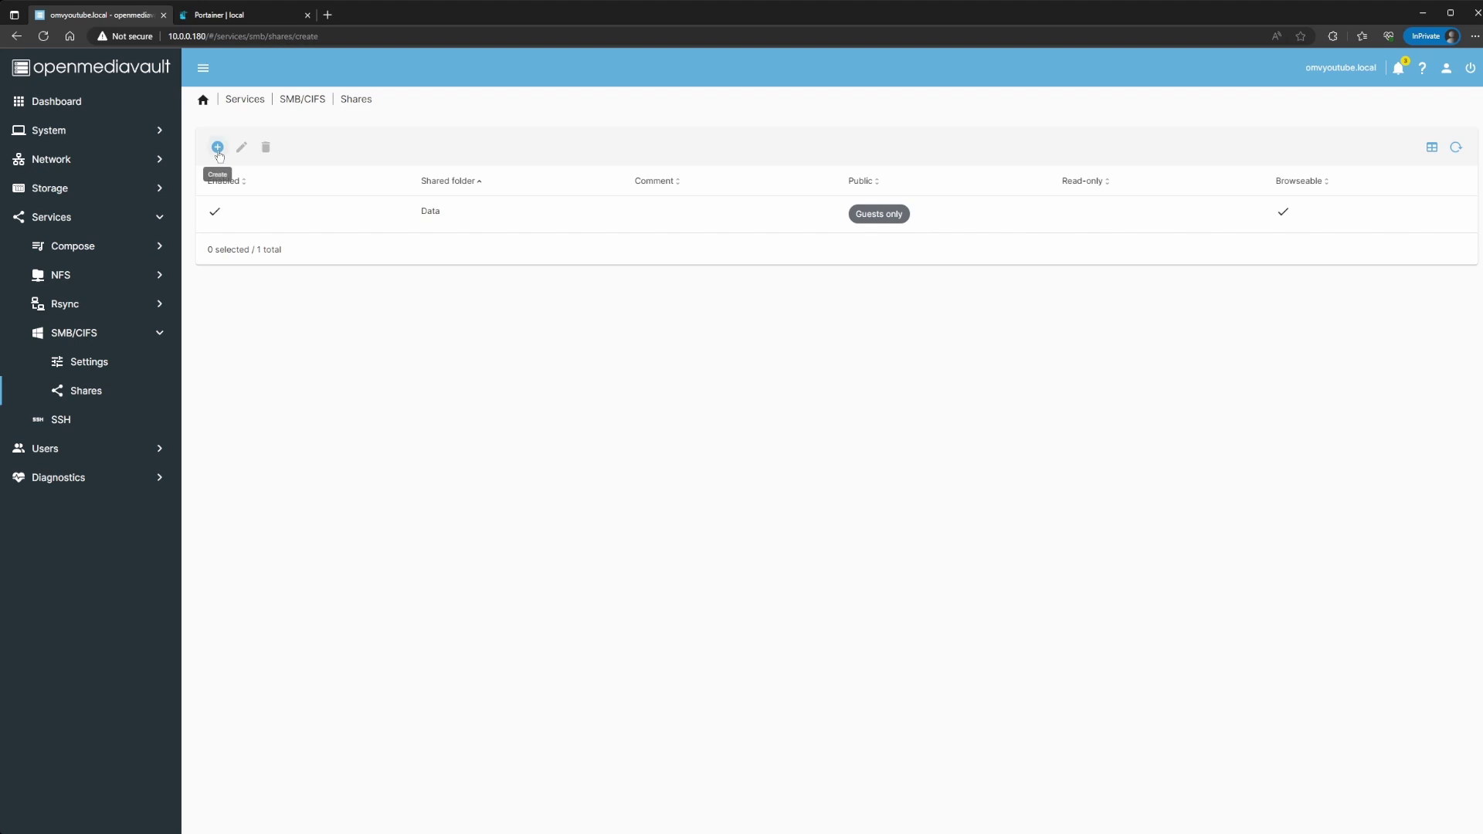
{"action": "left_click", "coordinate": [291, 173]}
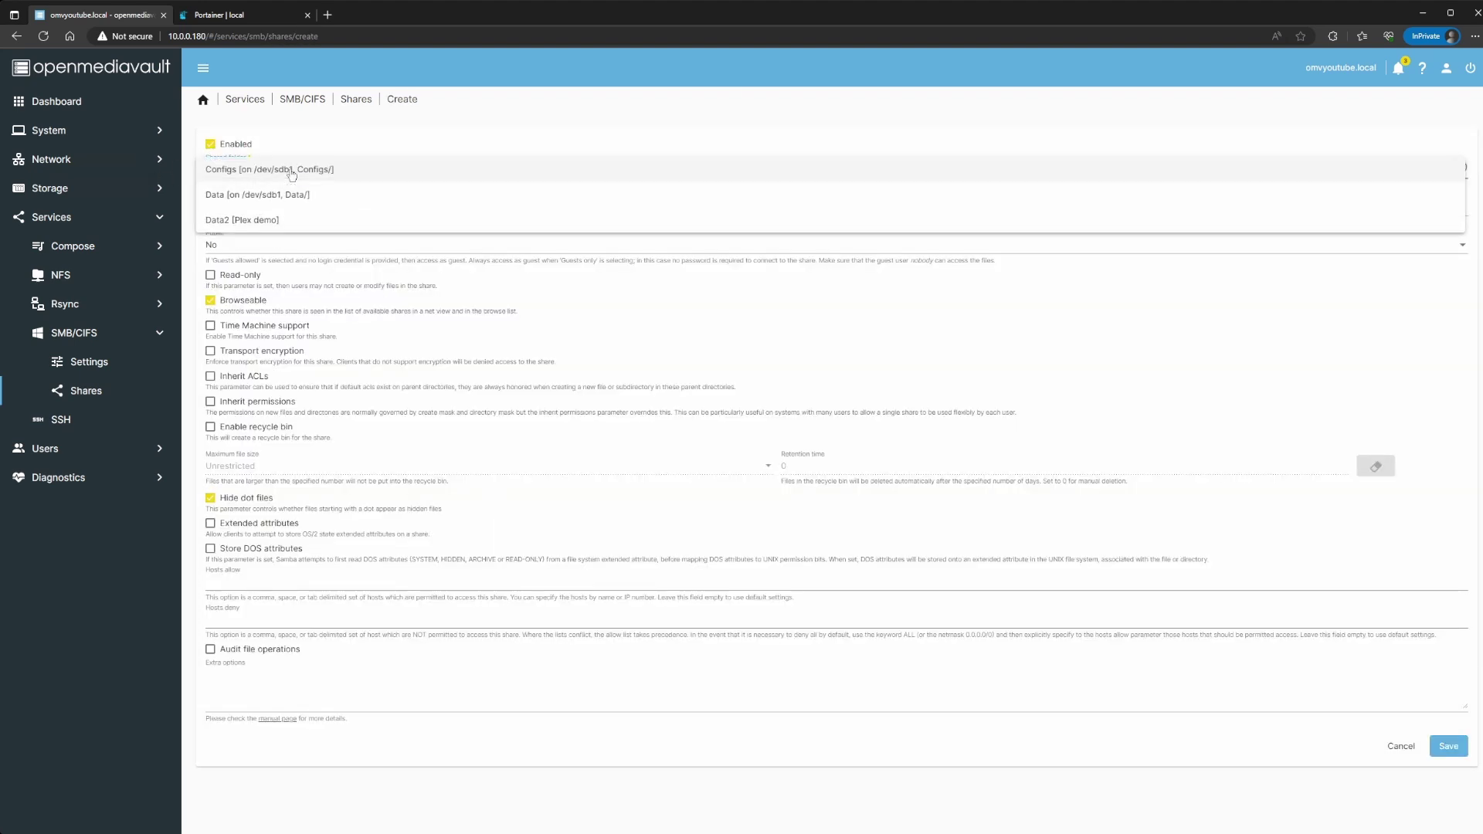
{"action": "left_click", "coordinate": [251, 223]}
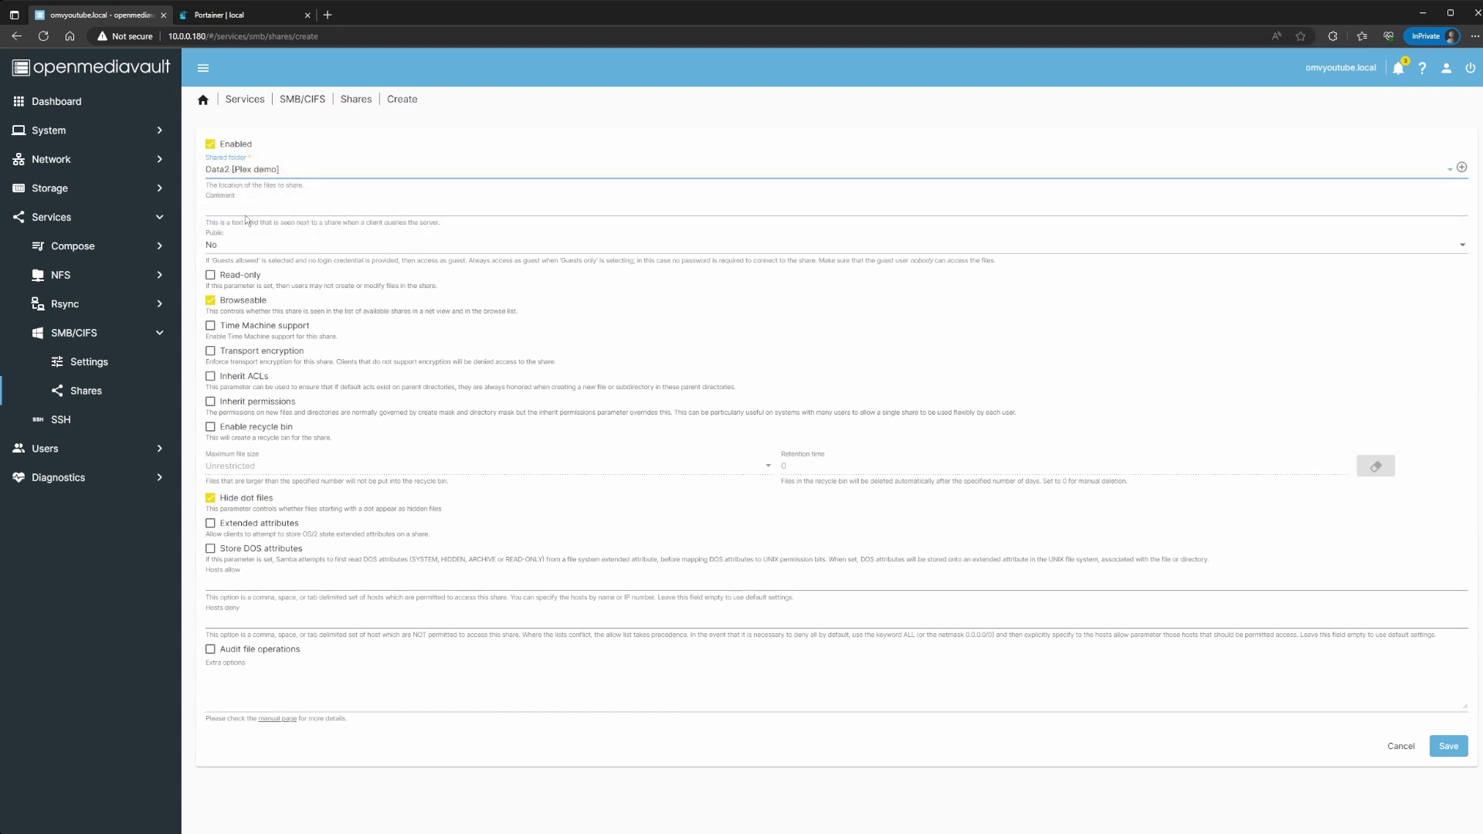
{"action": "left_click", "coordinate": [248, 211]}
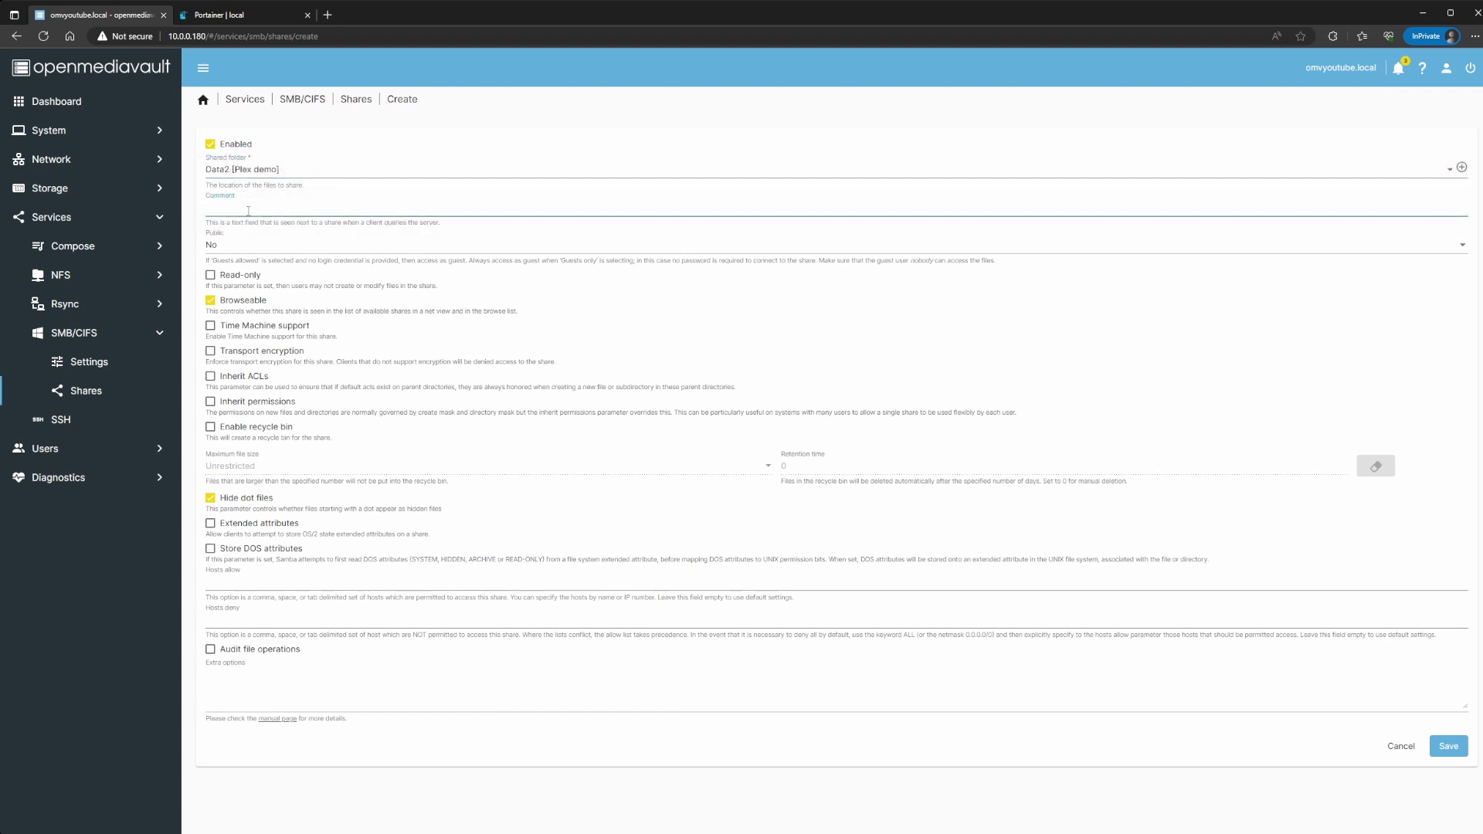
{"action": "type", "text": "Plex"}
{"action": "left_click", "coordinate": [234, 246]}
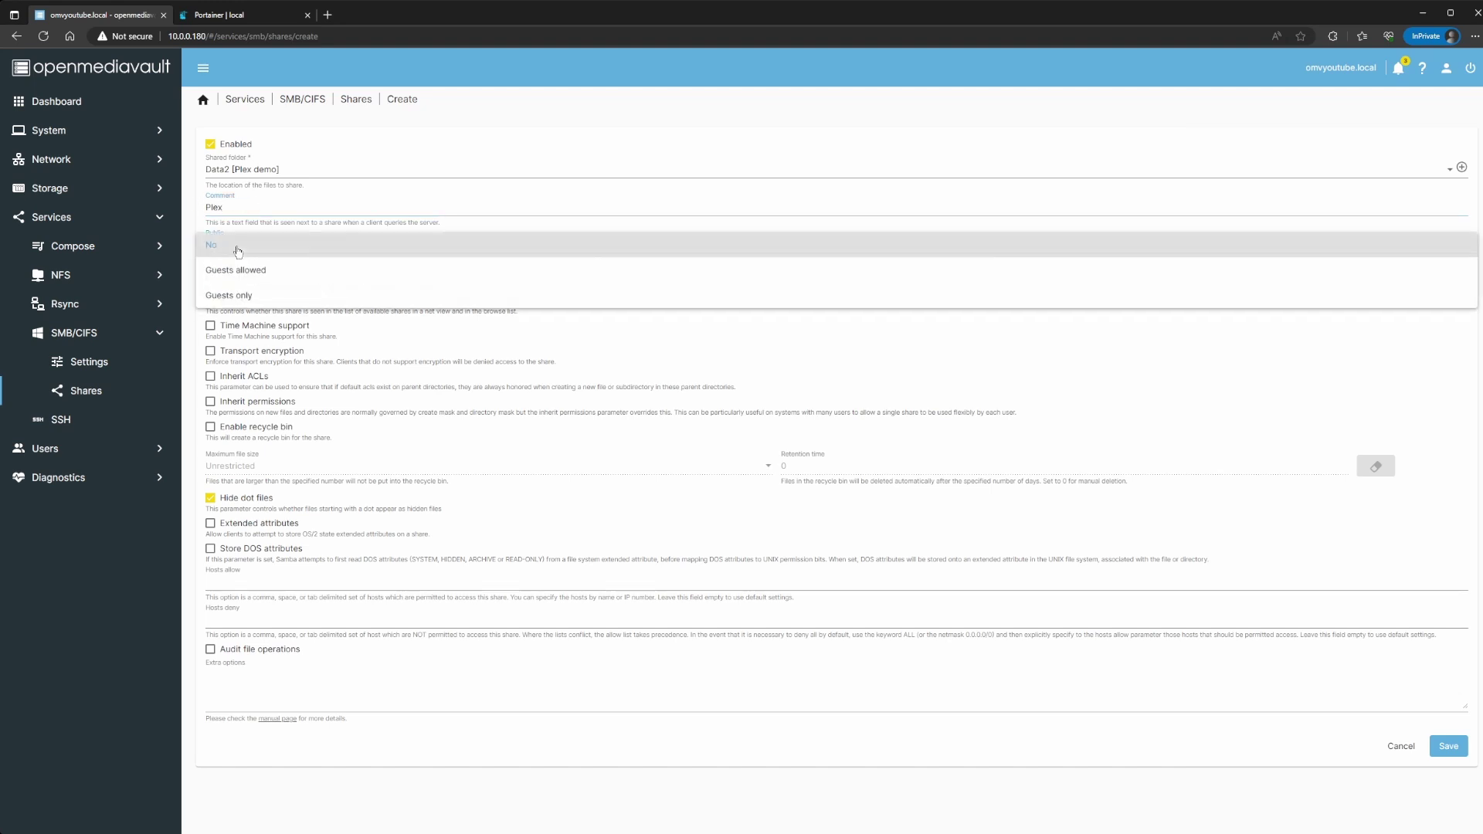
{"action": "left_click", "coordinate": [249, 296]}
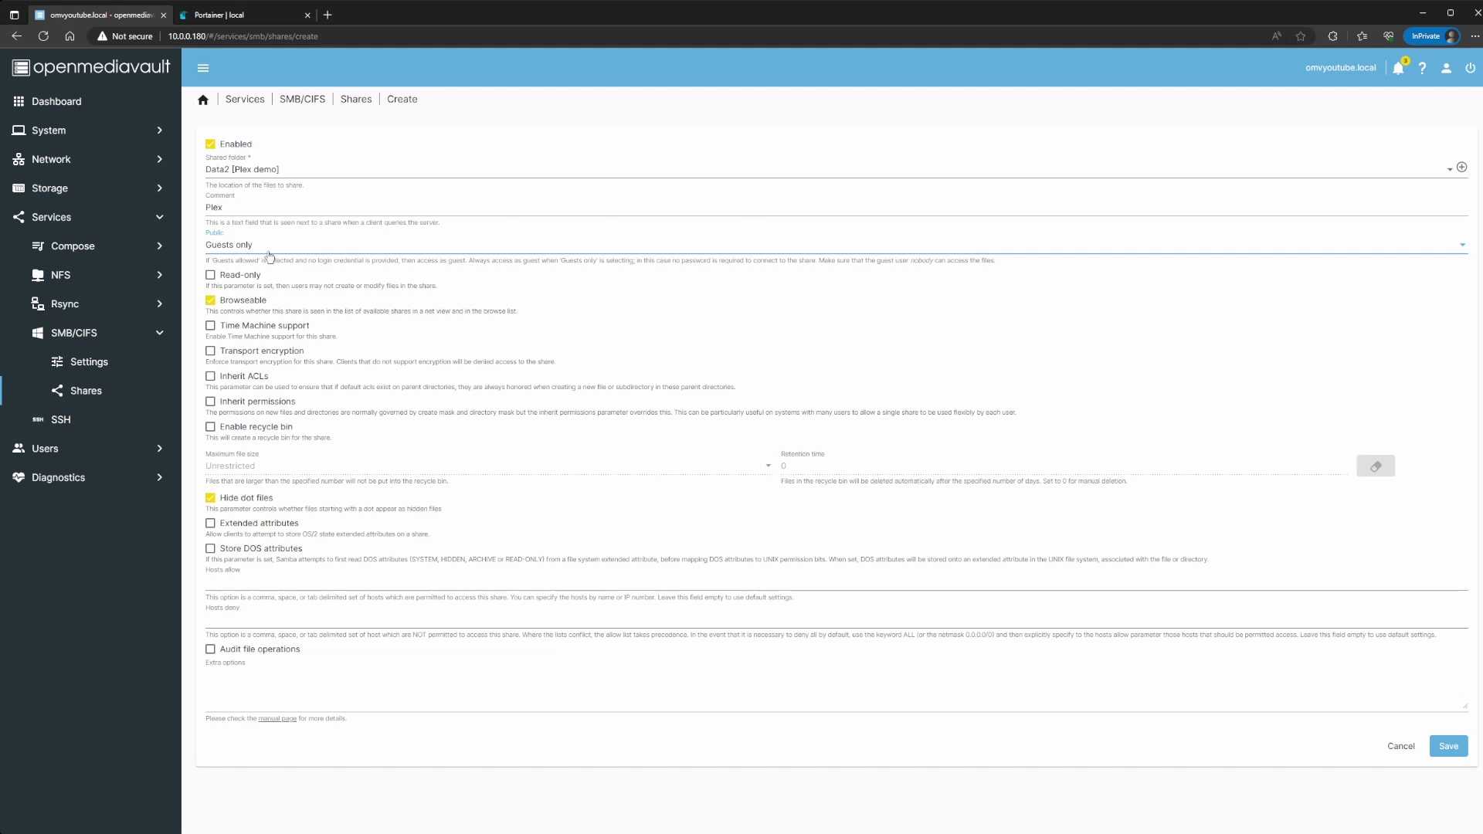
{"action": "left_click", "coordinate": [269, 247]}
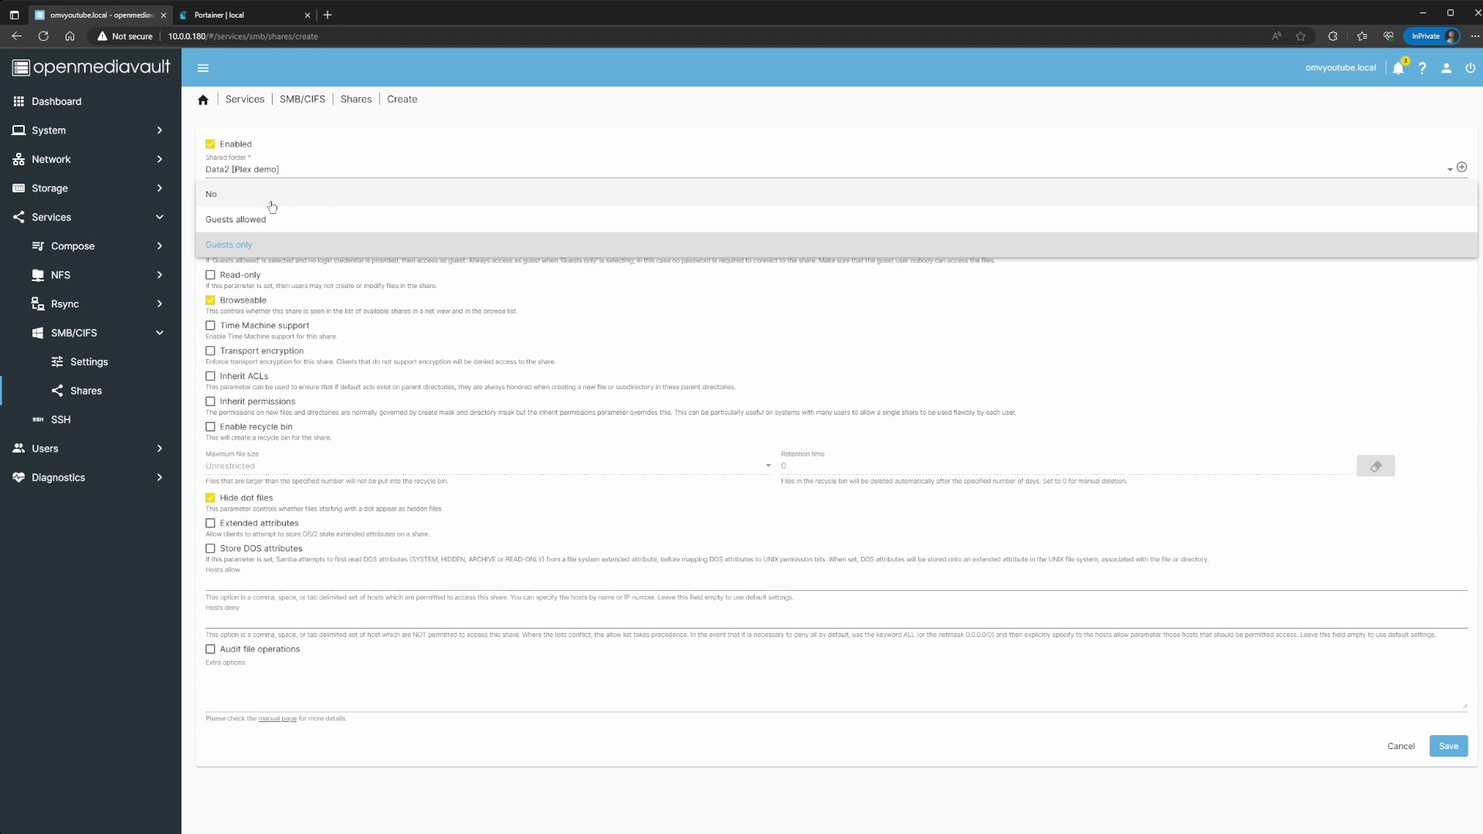
{"action": "left_click", "coordinate": [238, 247]}
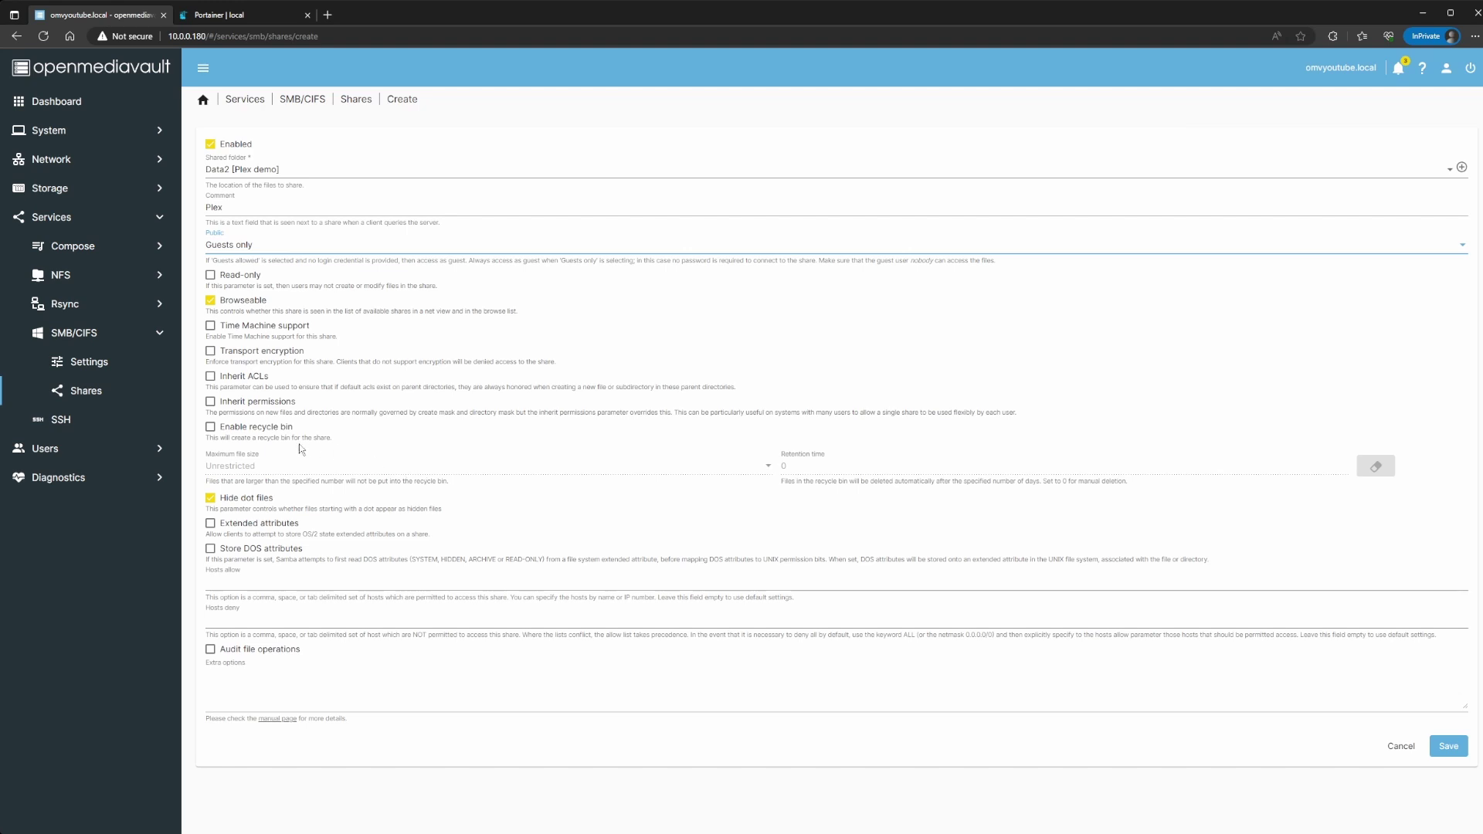
Save the Data2 SMB share and apply the pending configuration changes
{"action": "left_click", "coordinate": [1450, 748]}
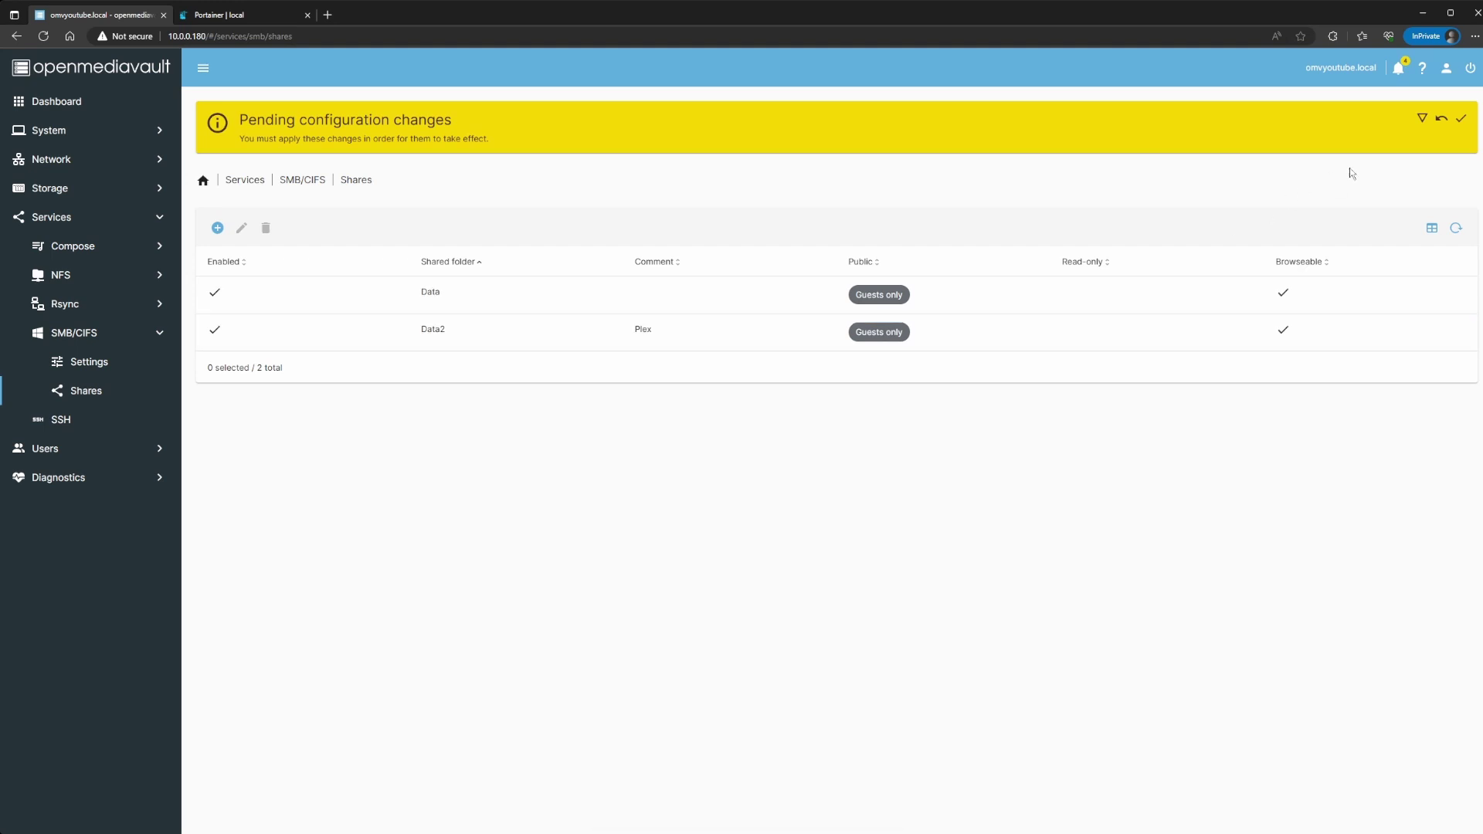
{"action": "left_click", "coordinate": [1462, 120]}
{"action": "left_click", "coordinate": [835, 470]}
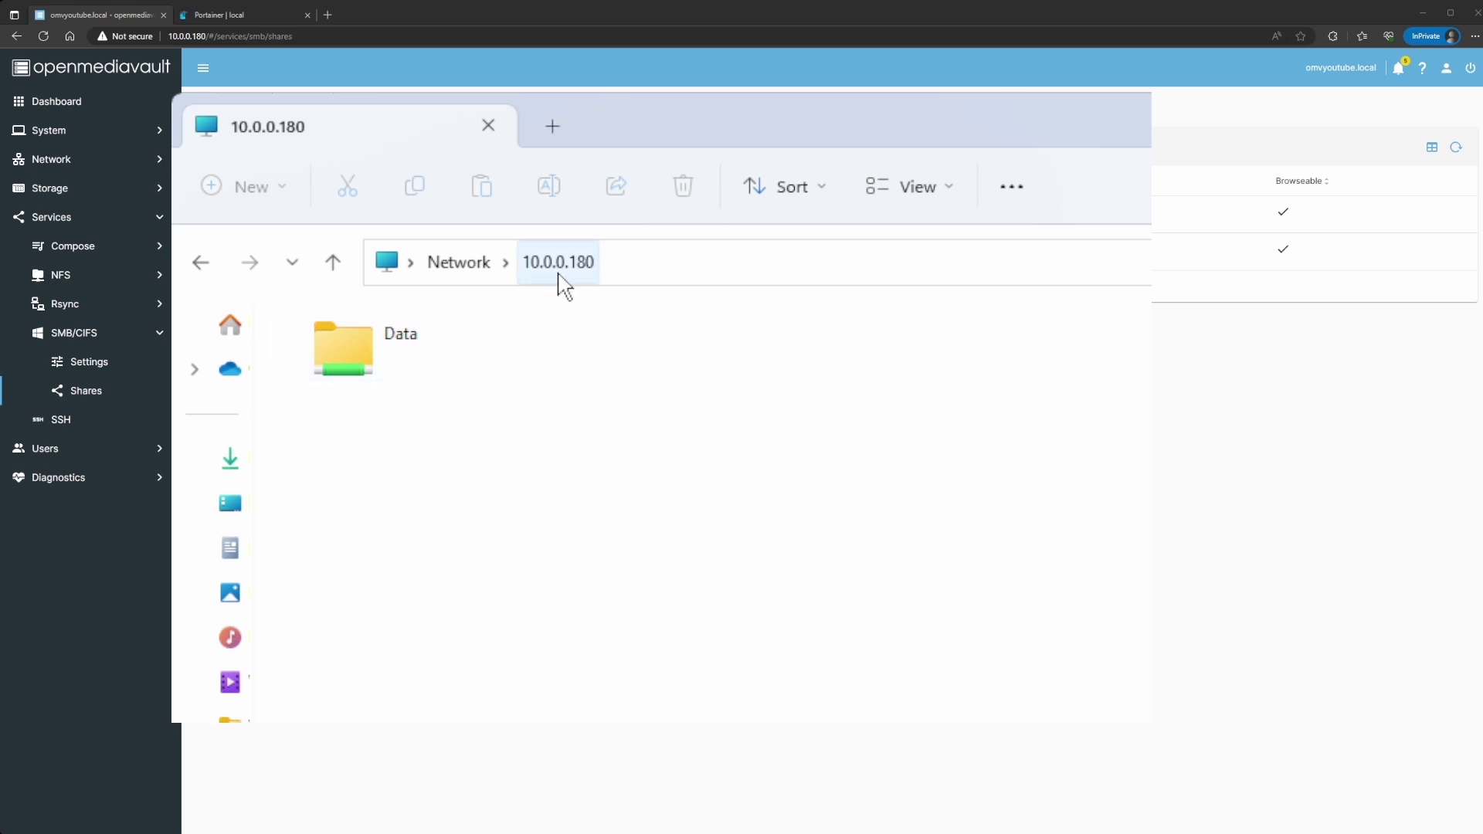
Refresh \\10.0.0.180 in File Explorer so Data2 appears beside Data, then open the empty Data2 share
{"action": "left_click", "coordinate": [649, 272]}
{"action": "left_click", "coordinate": [404, 265]}
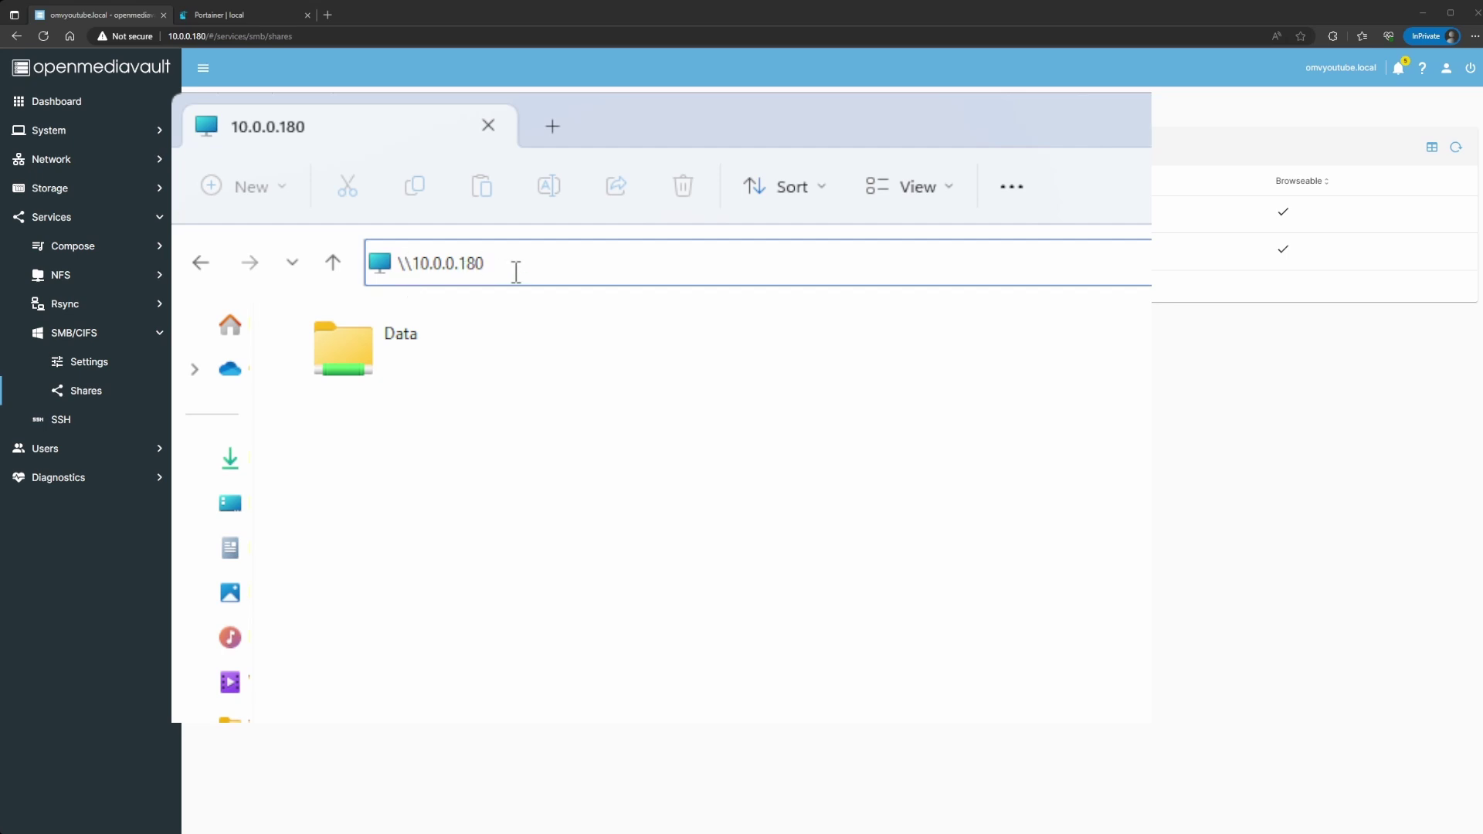
{"action": "key", "text": "Return"}
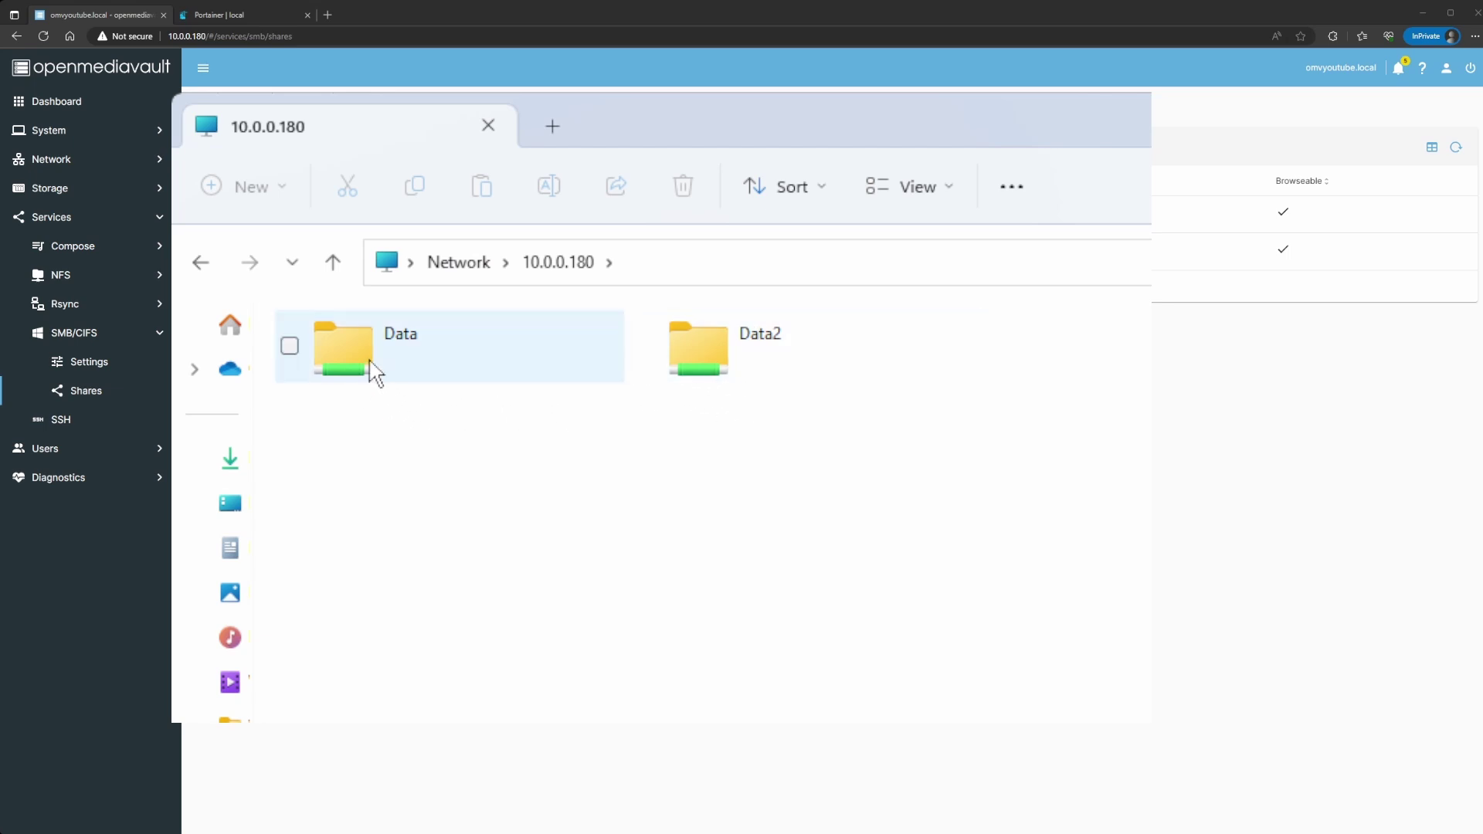
{"action": "left_click", "coordinate": [1236, 251]}
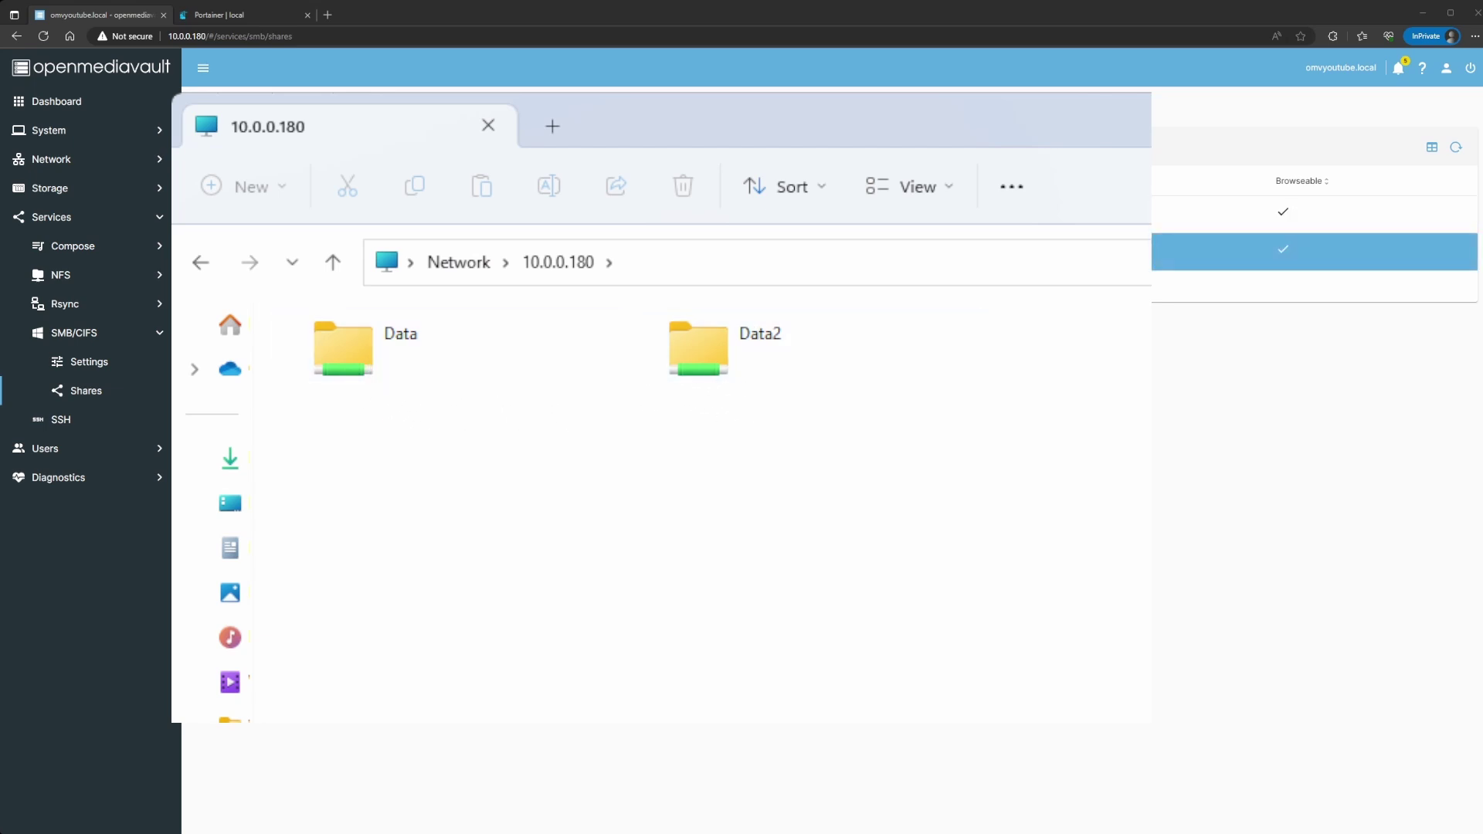
{"action": "double_click", "coordinate": [718, 363]}
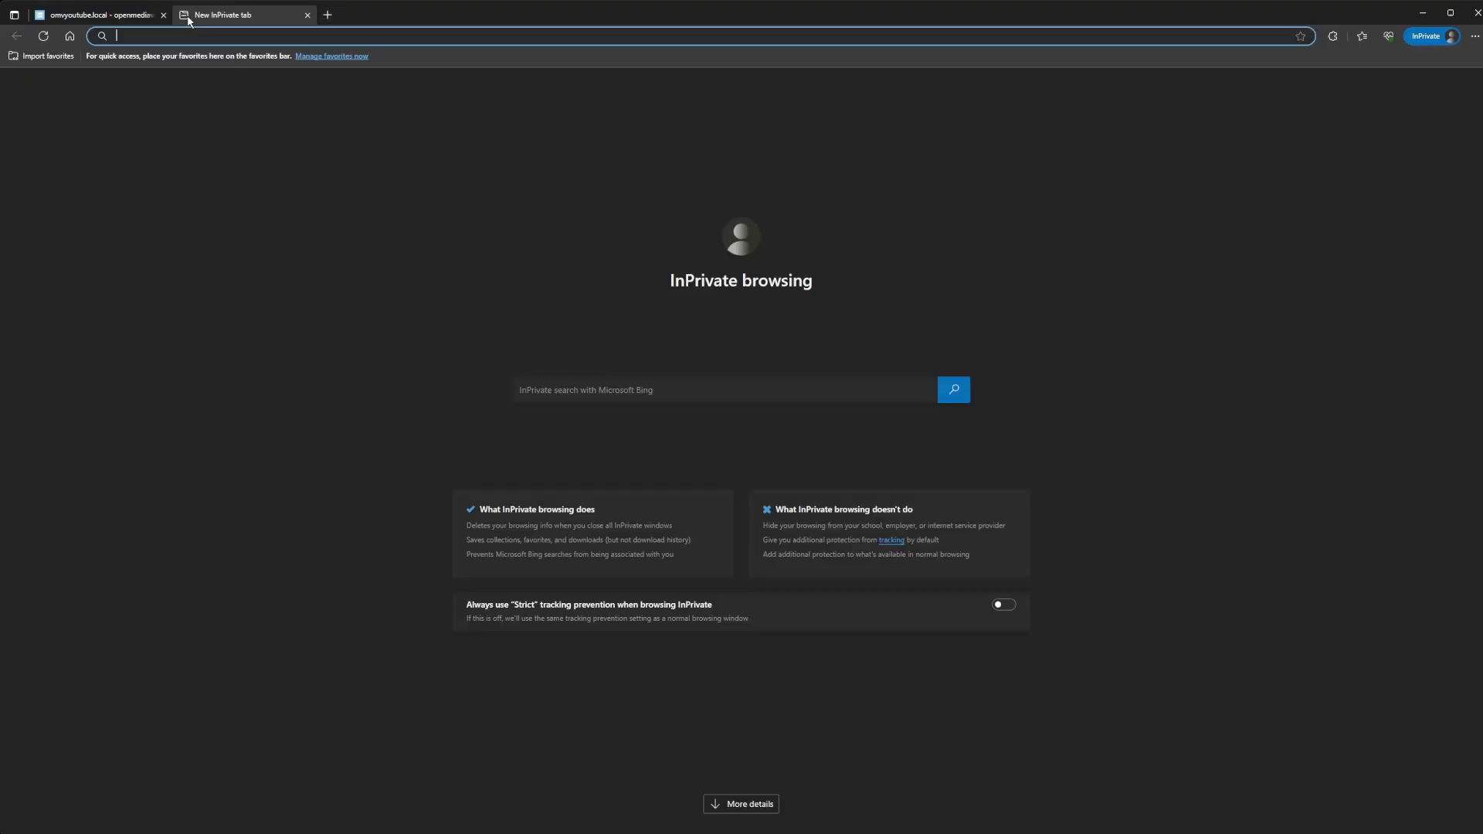
Search the web for 'docker hub' and open Docker Hub's linuxserver/plex image page
{"action": "type", "text": "docker hub"}
{"action": "key", "text": "Return"}
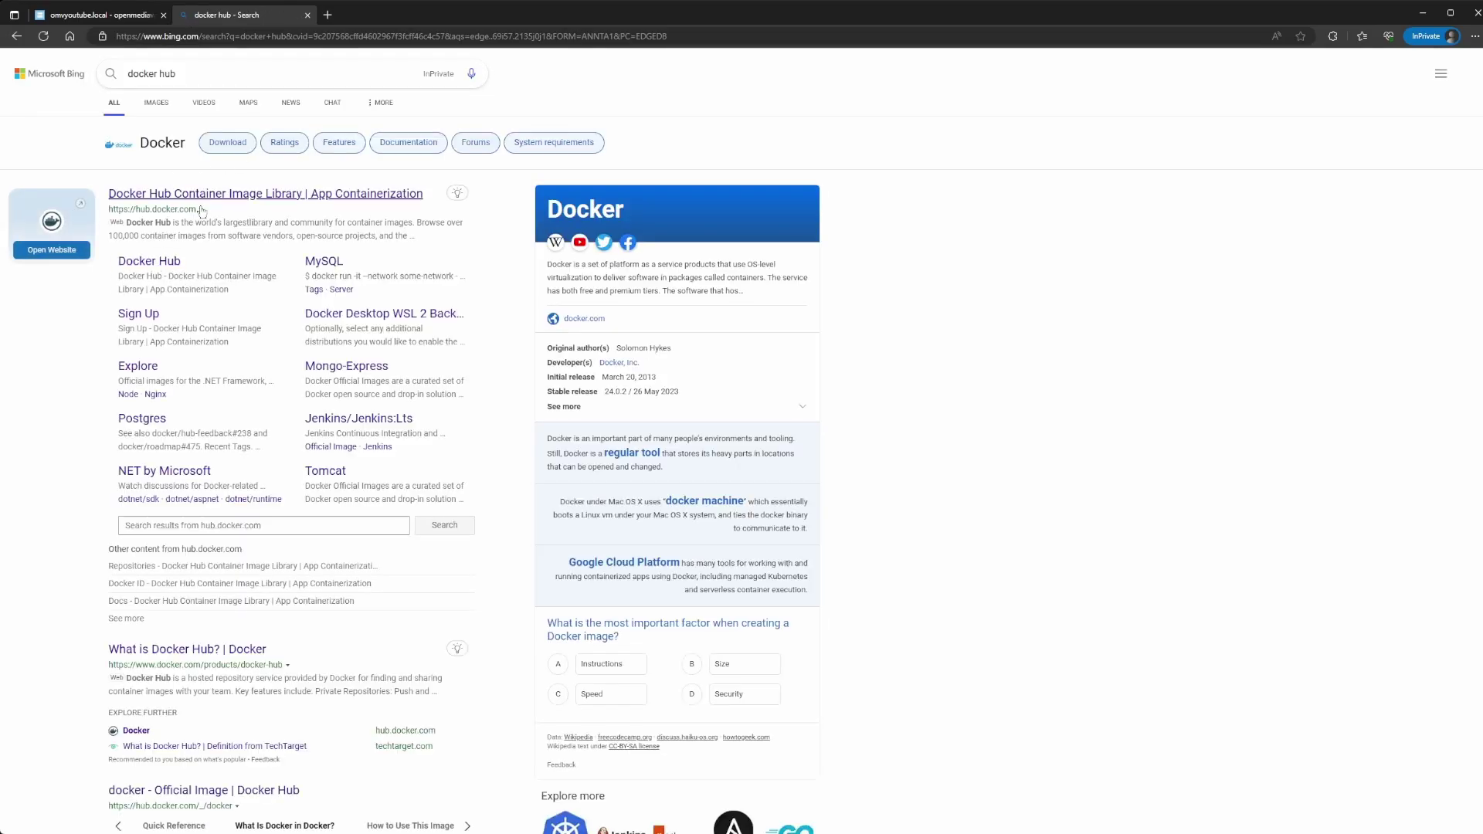
{"action": "left_click", "coordinate": [203, 196]}
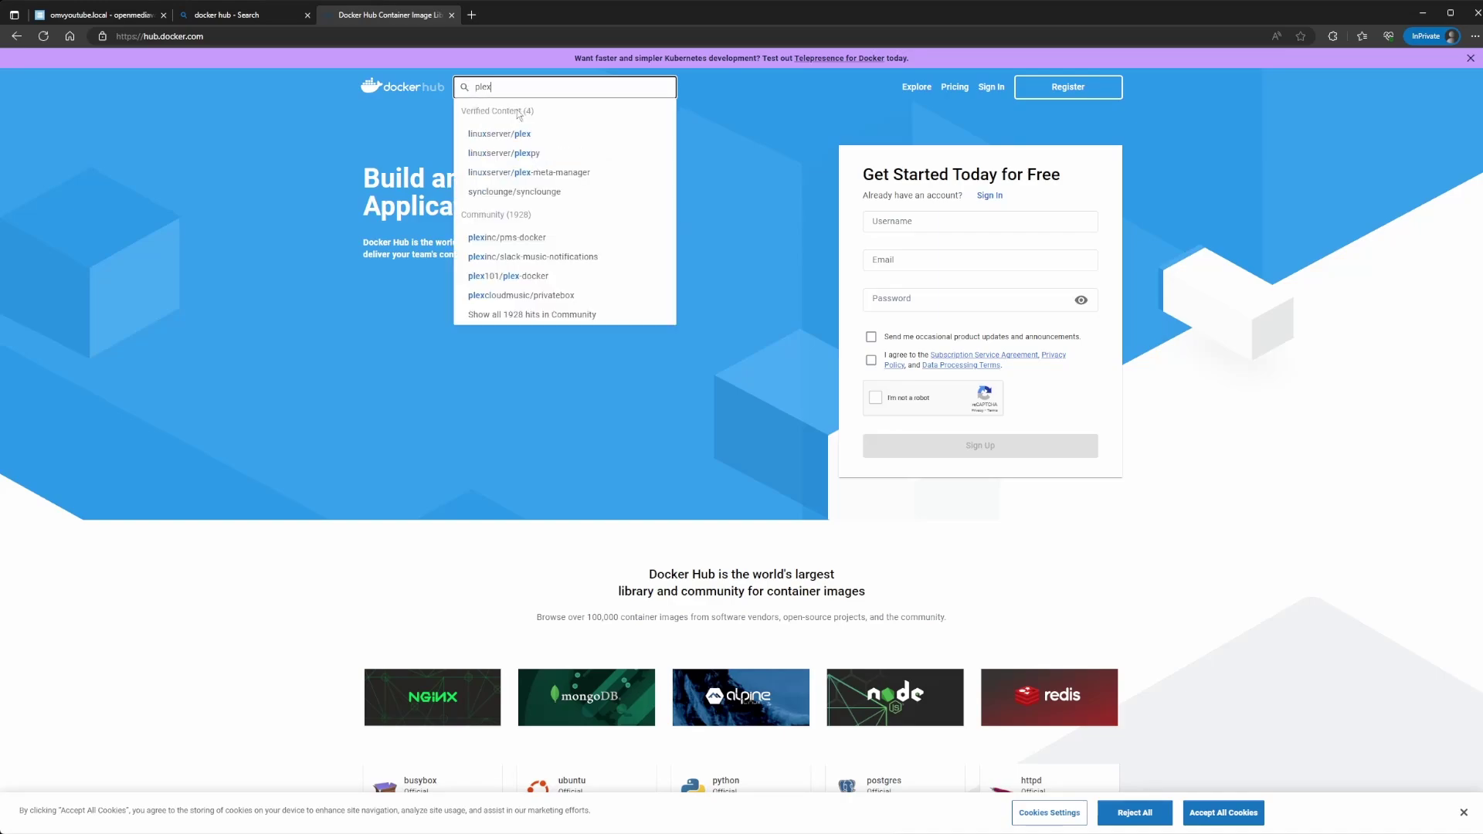
{"action": "left_click", "coordinate": [501, 134]}
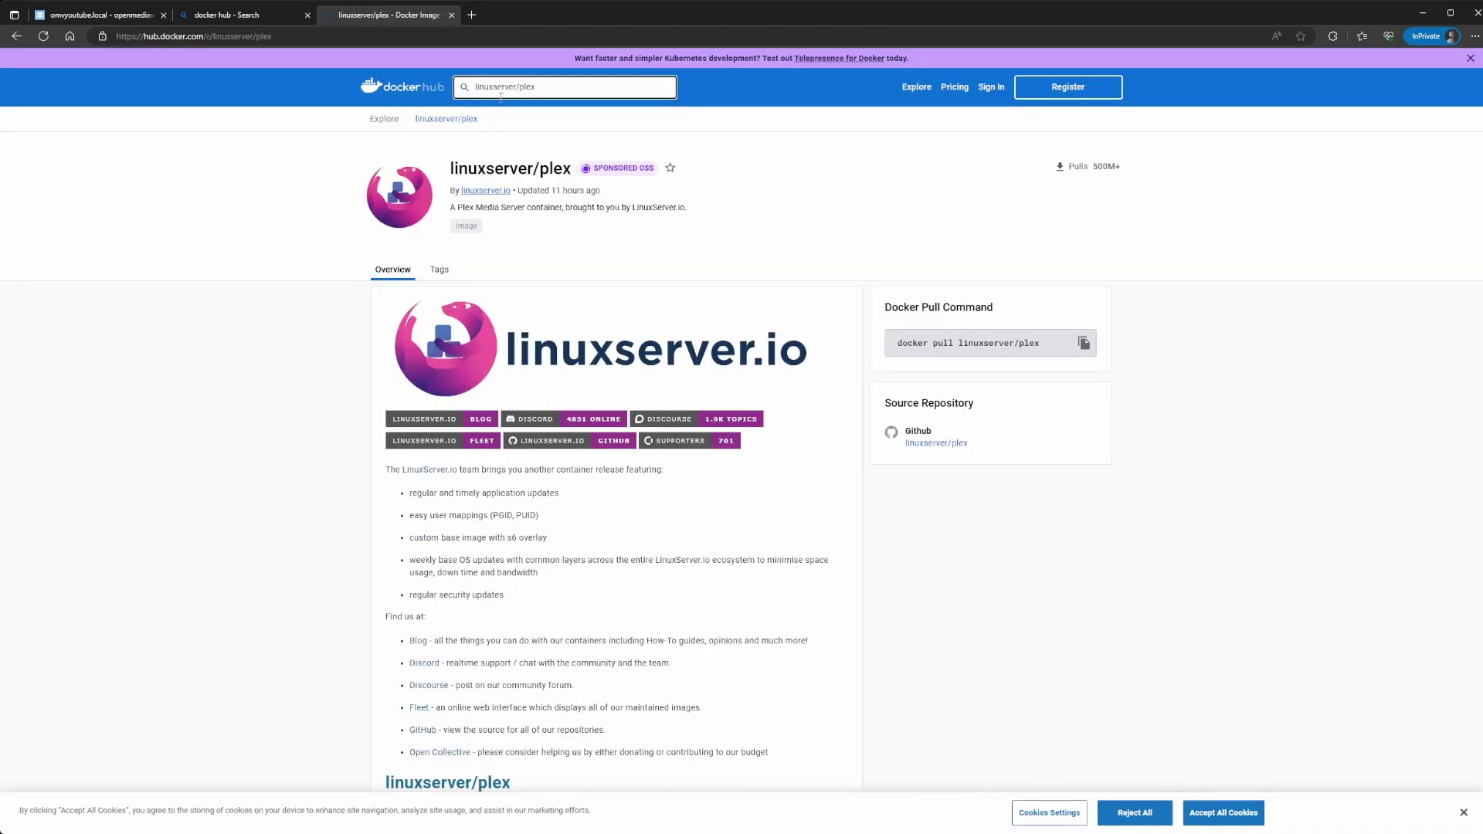
Scroll to the docker-compose example and highlight its tv and movies volume paths
{"action": "scroll", "coordinate": [669, 340], "scroll_direction": "down", "scroll_amount": 20}
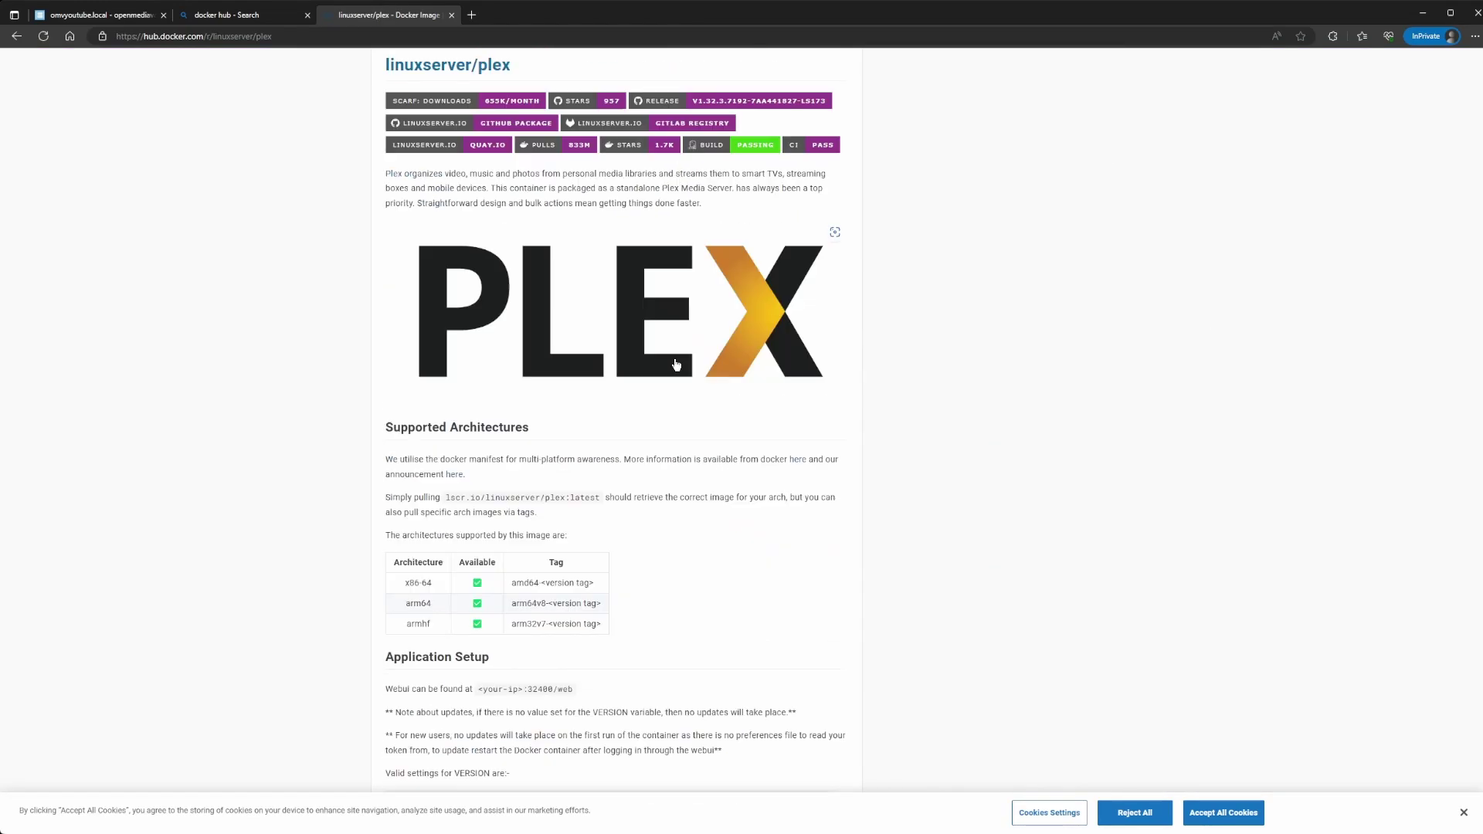
{"action": "scroll", "coordinate": [683, 373], "scroll_direction": "down", "scroll_amount": 4}
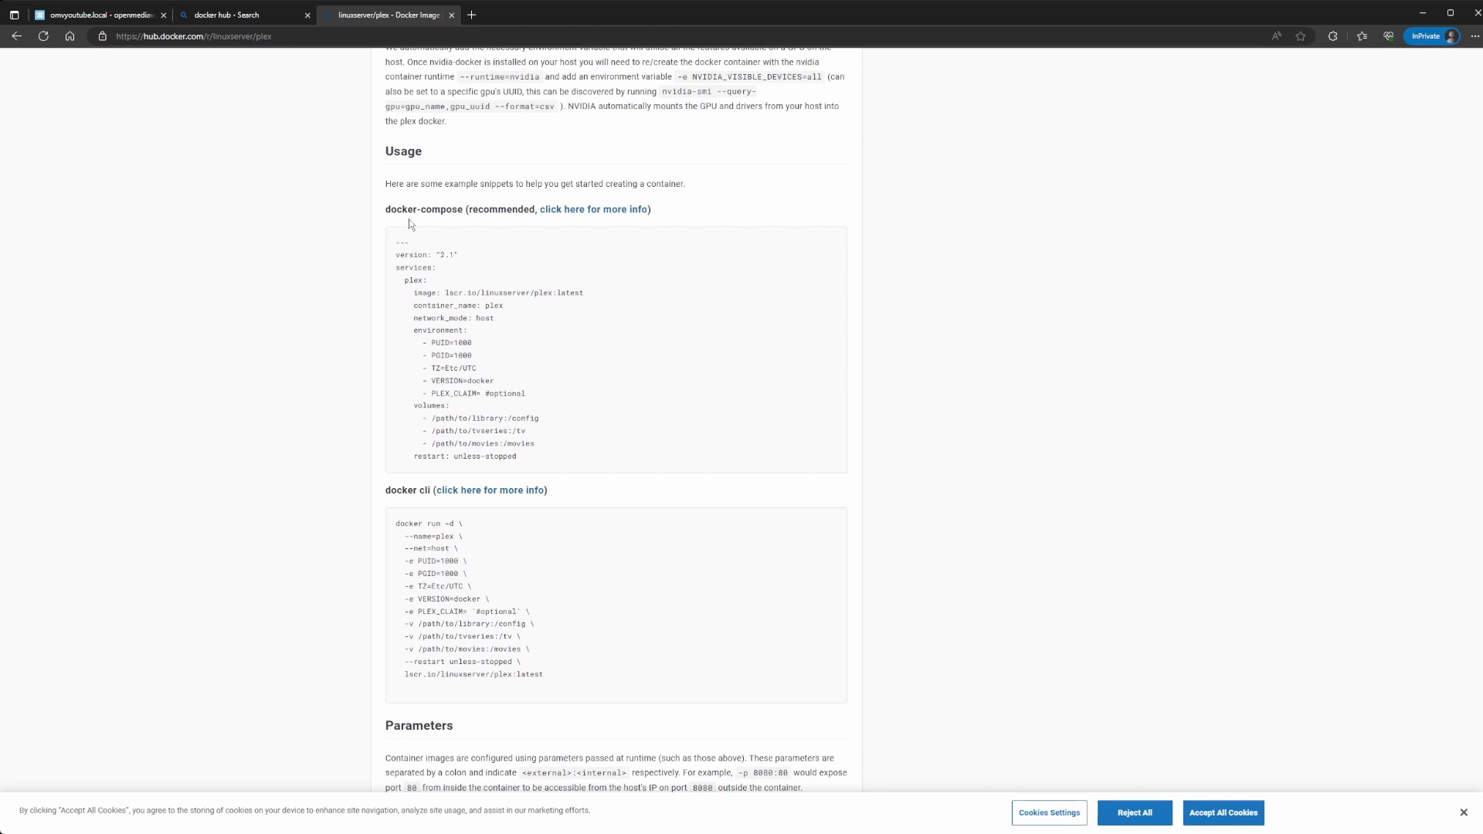
{"action": "left_click_drag", "start_coordinate": [382, 215], "coordinate": [472, 217]}
{"action": "left_click", "coordinate": [545, 388]}
{"action": "double_click", "coordinate": [522, 444]}
{"action": "left_click_drag", "start_coordinate": [511, 431], "coordinate": [541, 446]}
Create two new folders, tv and movies, inside the Data2 share at 10.0.0.180
{"action": "key", "text": "alt+Tab"}
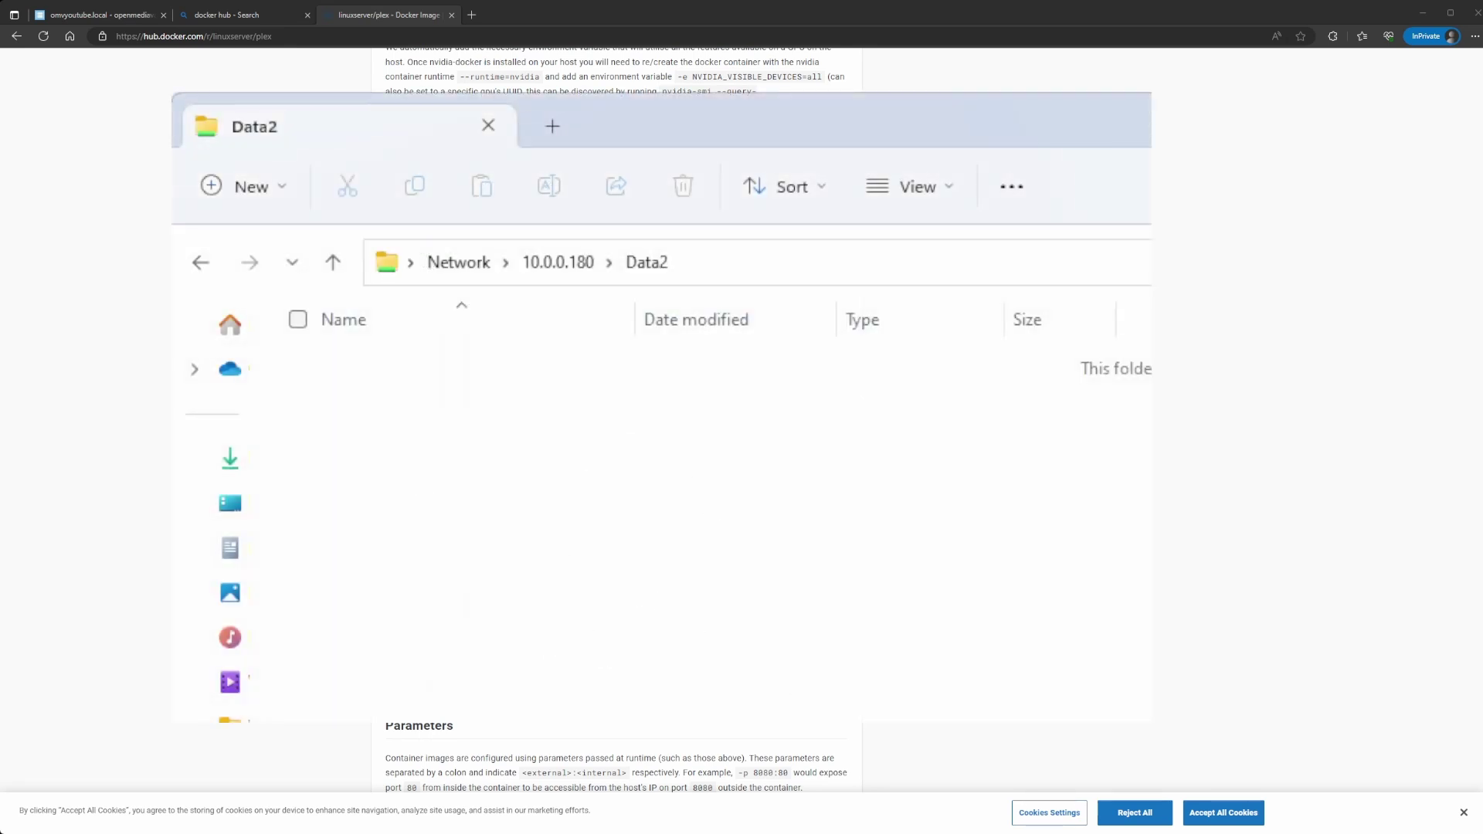
{"action": "key", "text": "ctrl+shift+n"}
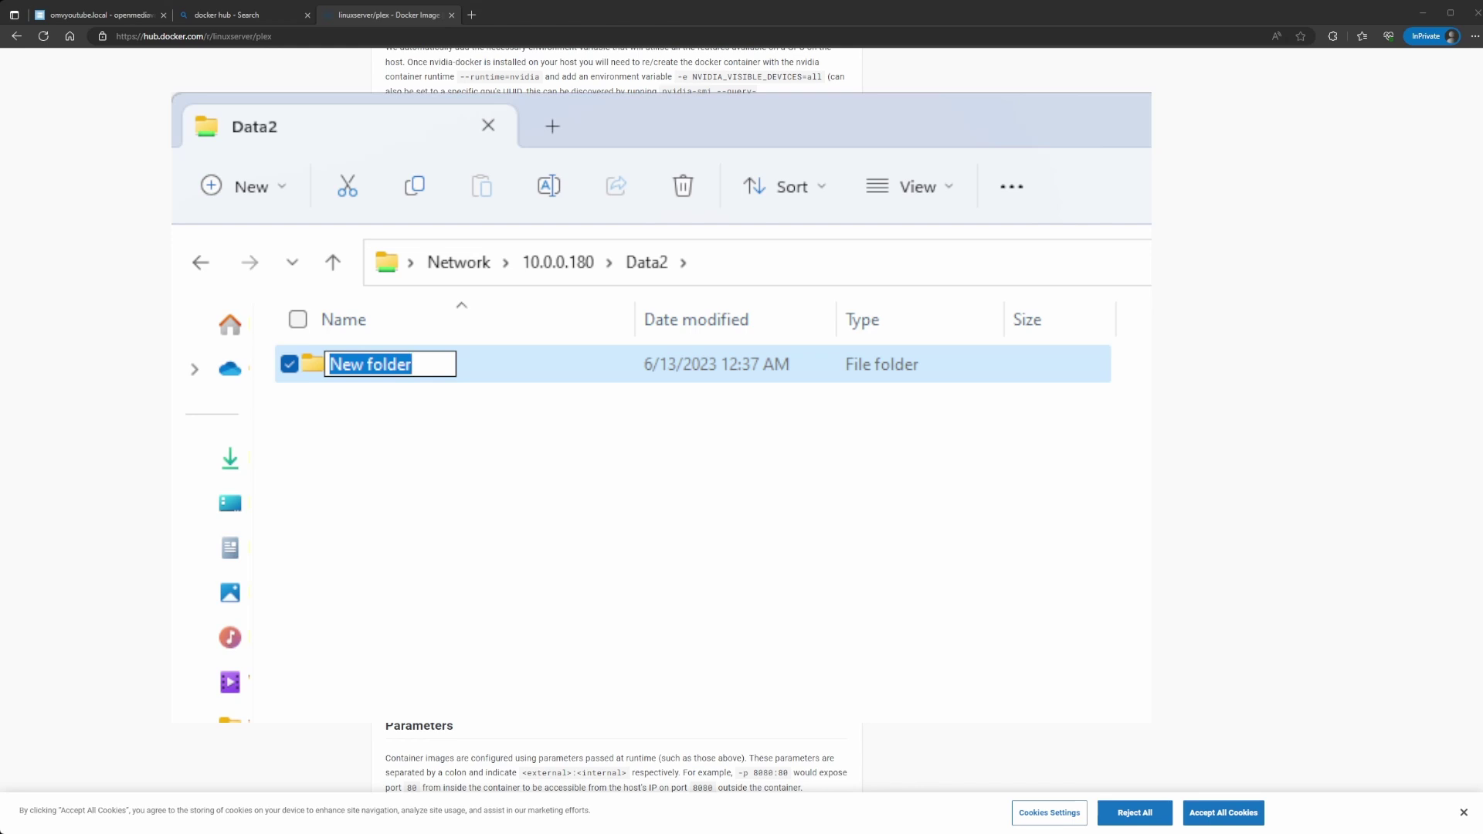
{"action": "type", "text": "tv"}
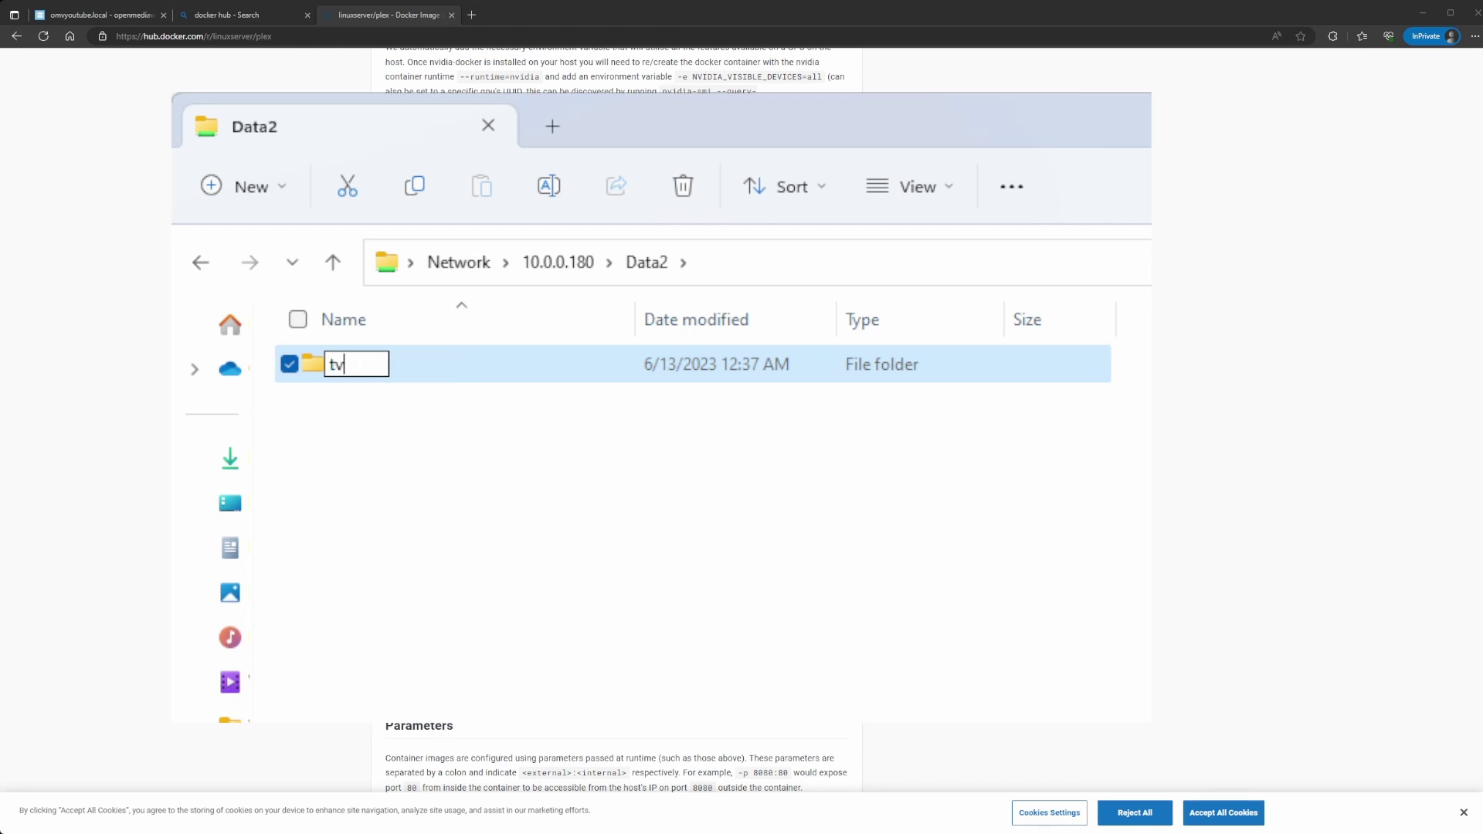
{"action": "key", "text": "Return"}
{"action": "left_click", "coordinate": [613, 682]}
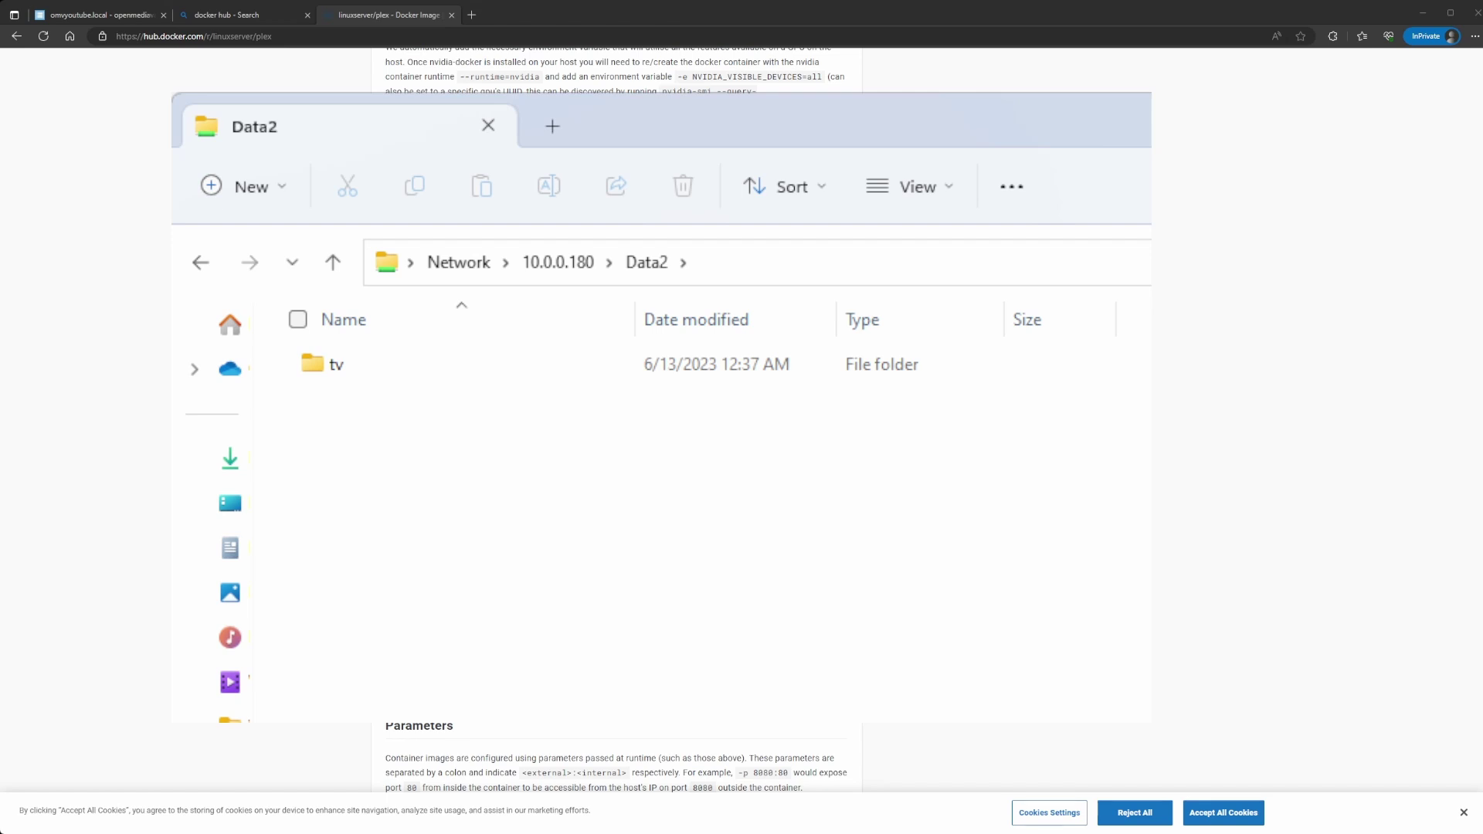
{"action": "key", "text": "ctrl+shift+n"}
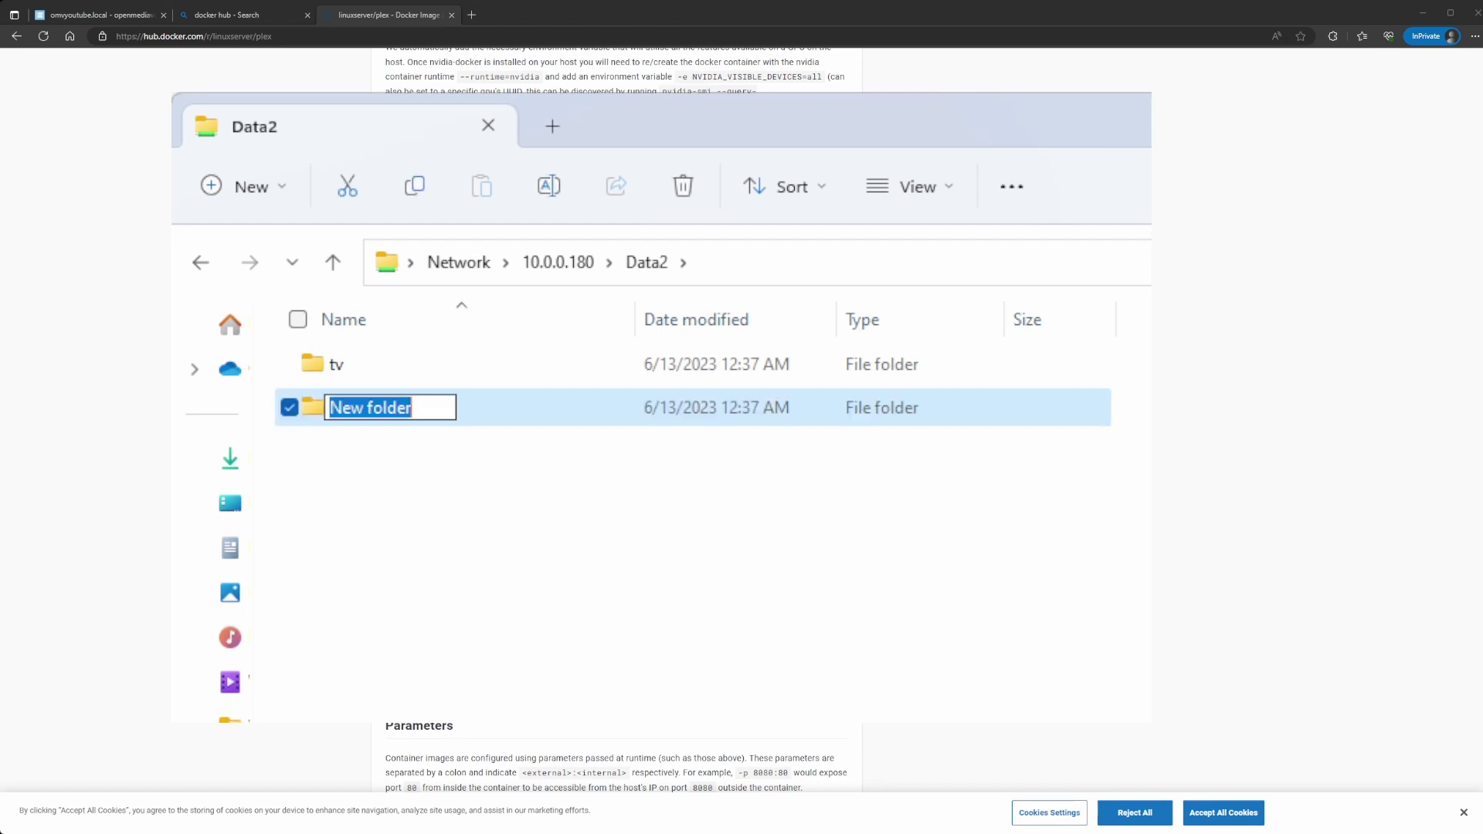
{"action": "type", "text": "movies"}
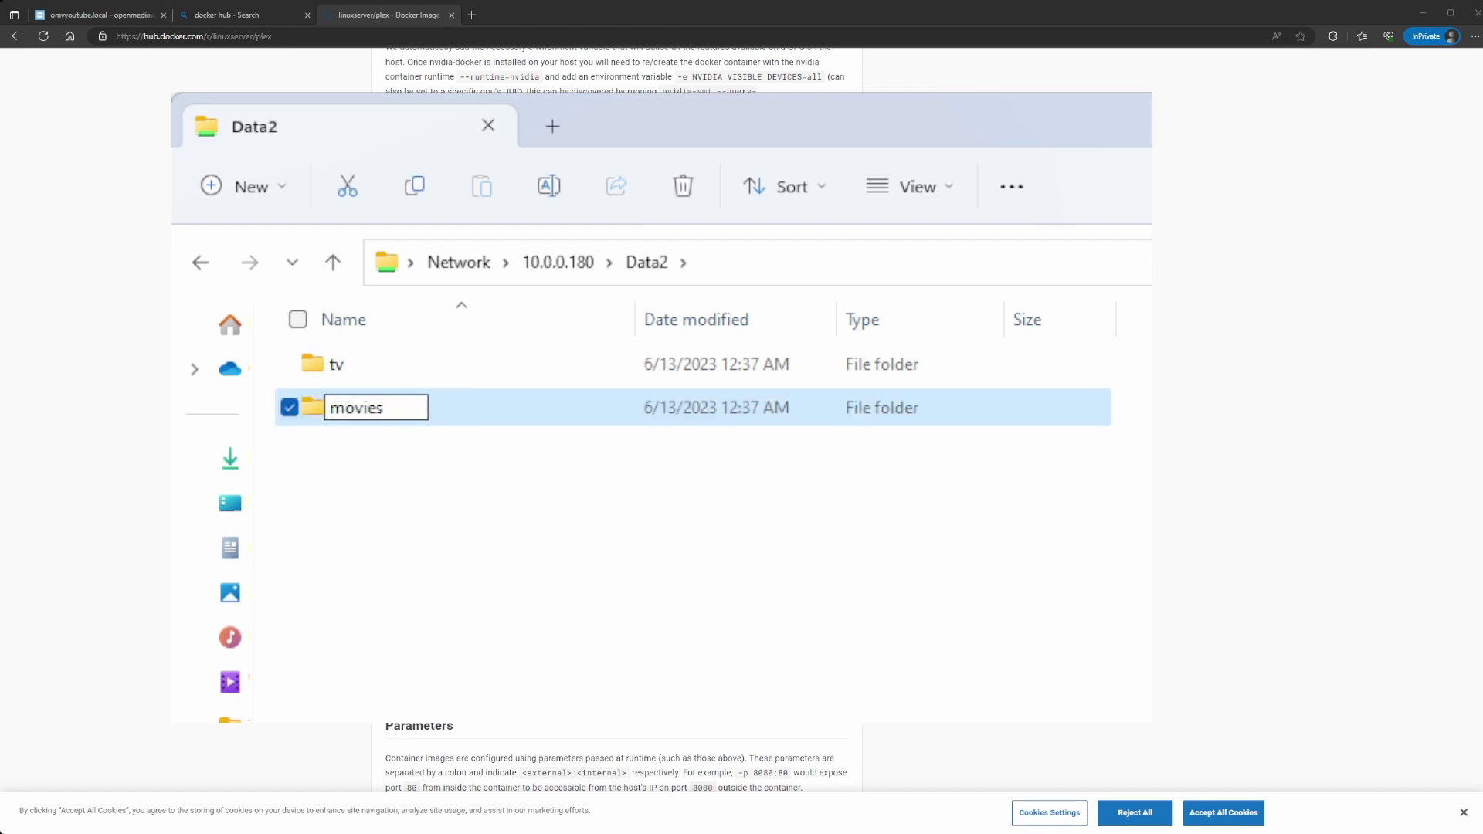
{"action": "key", "text": "Return"}
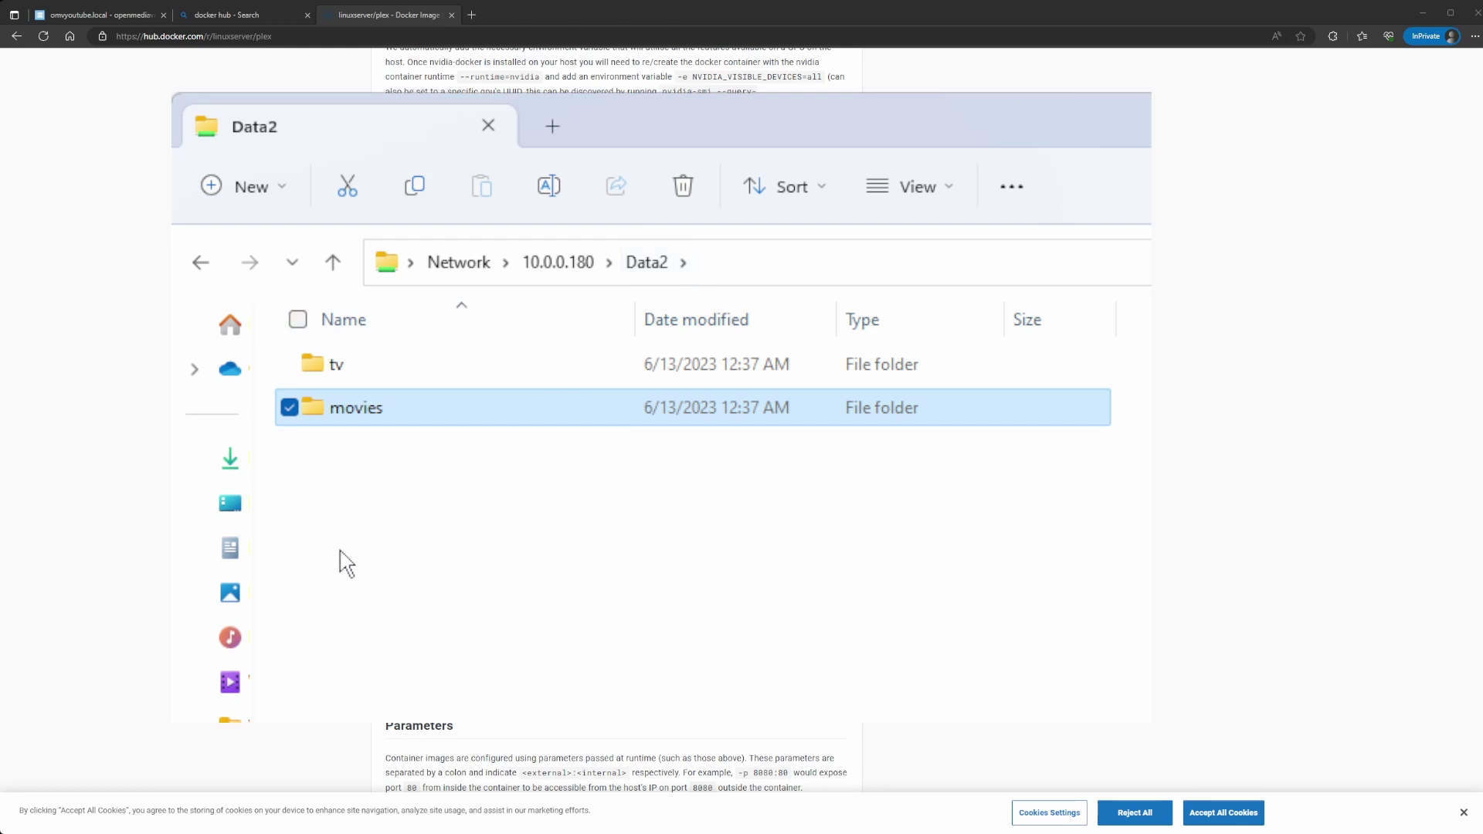
{"action": "left_click", "coordinate": [357, 522]}
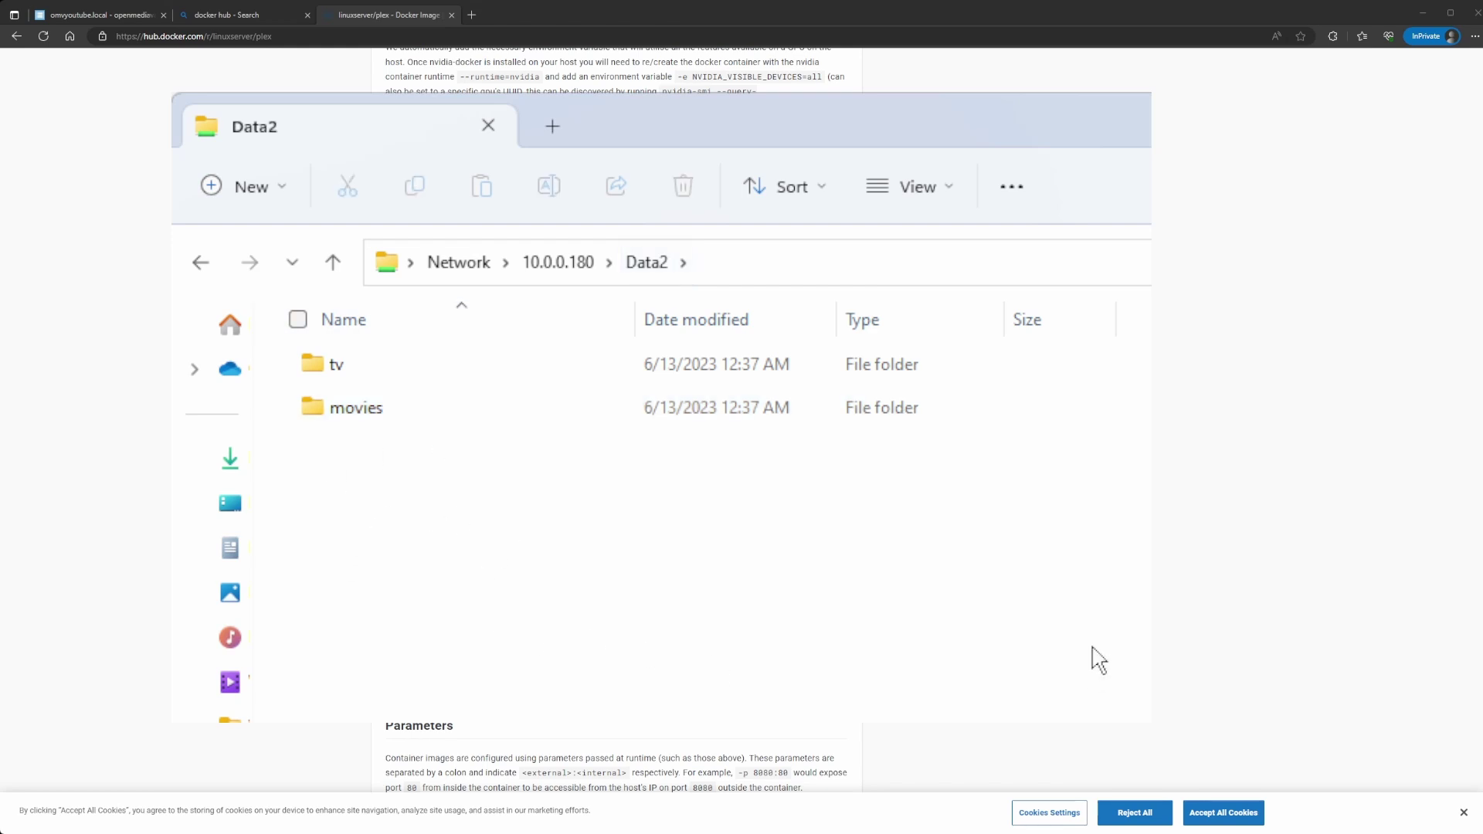
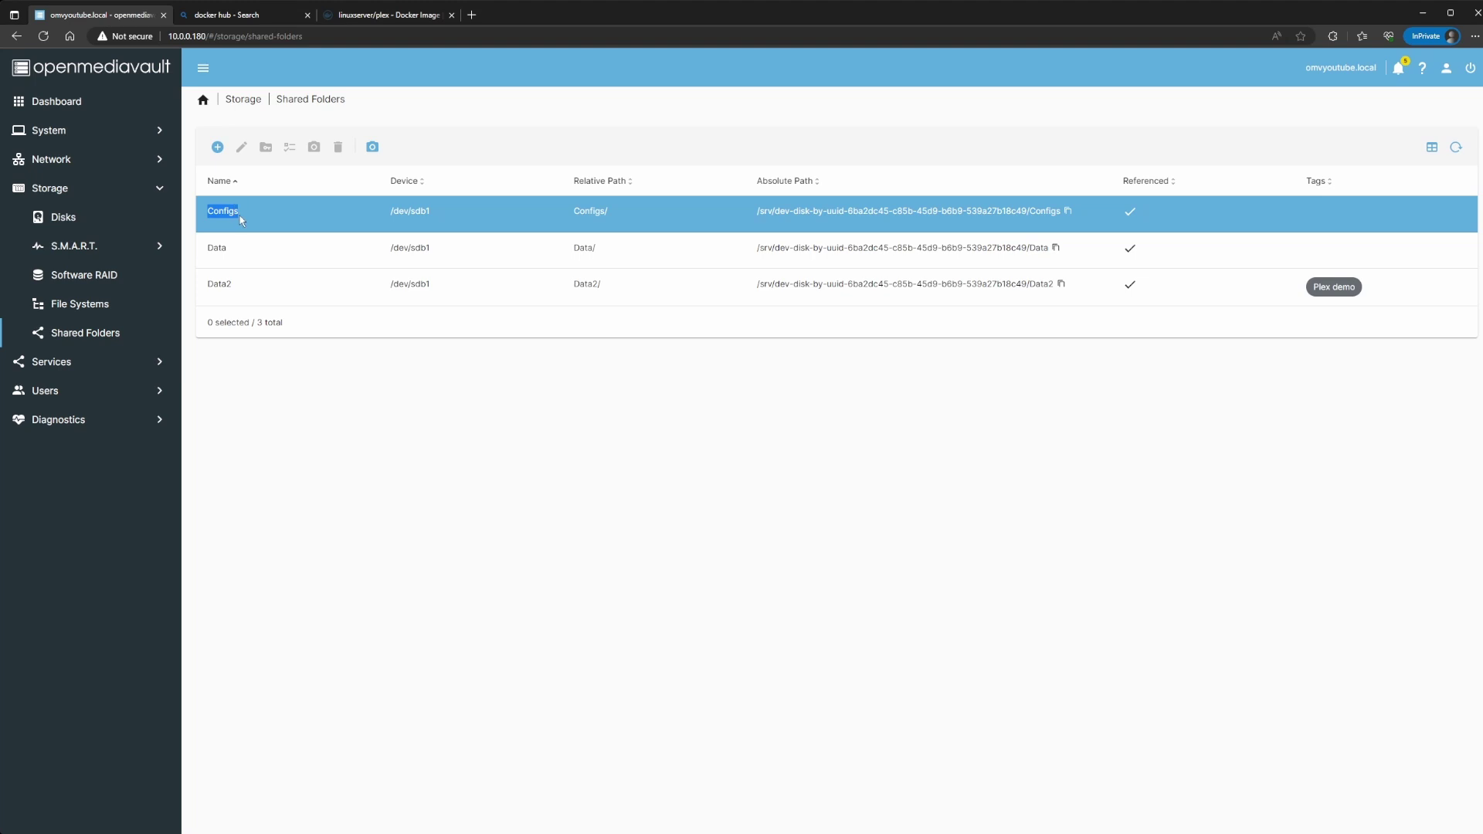
Compare the Configs shared folder with the config volume line on the linuxserver/plex page
{"action": "left_click", "coordinate": [240, 215]}
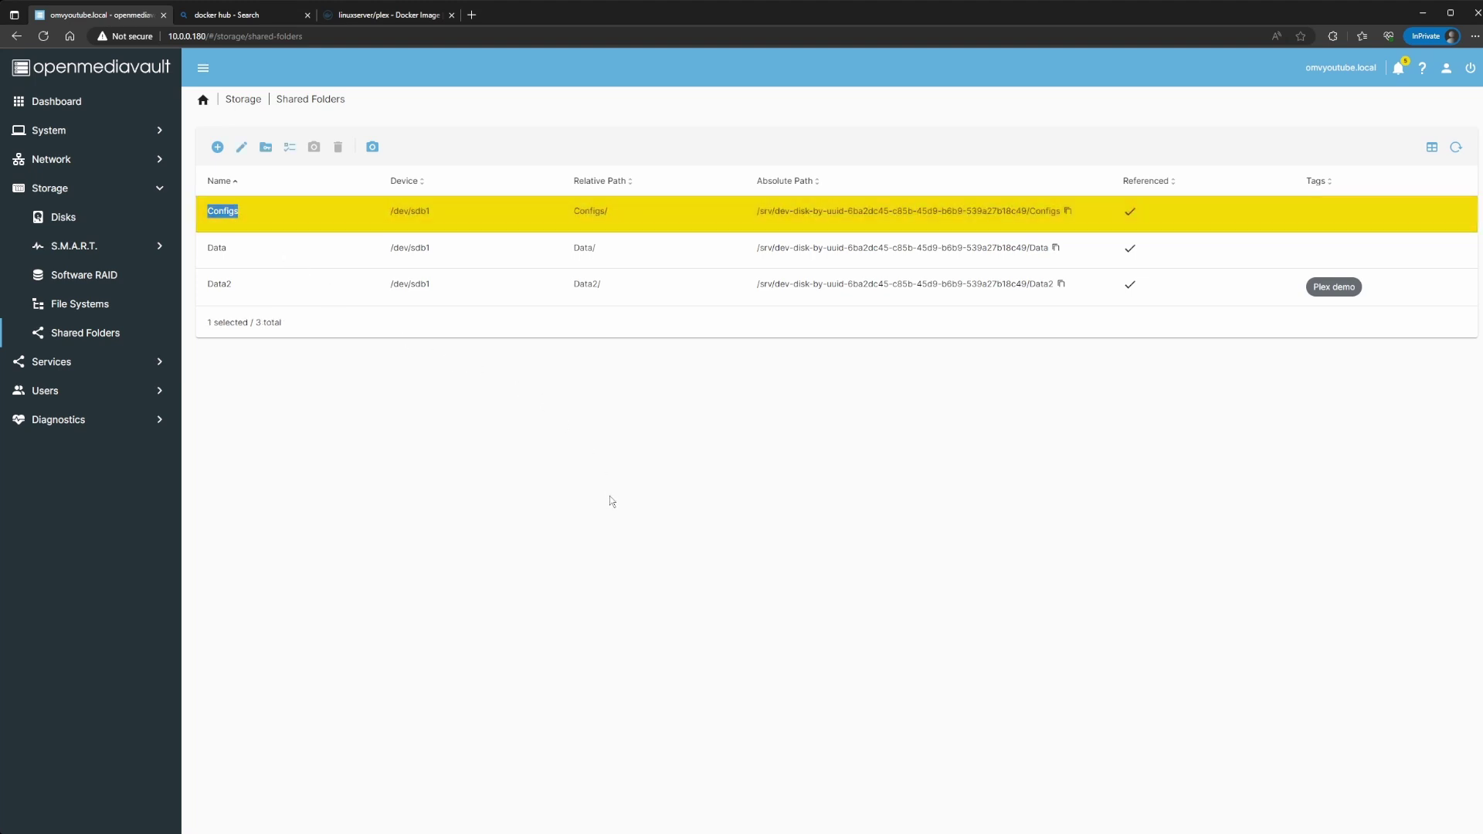
{"action": "left_click", "coordinate": [456, 472]}
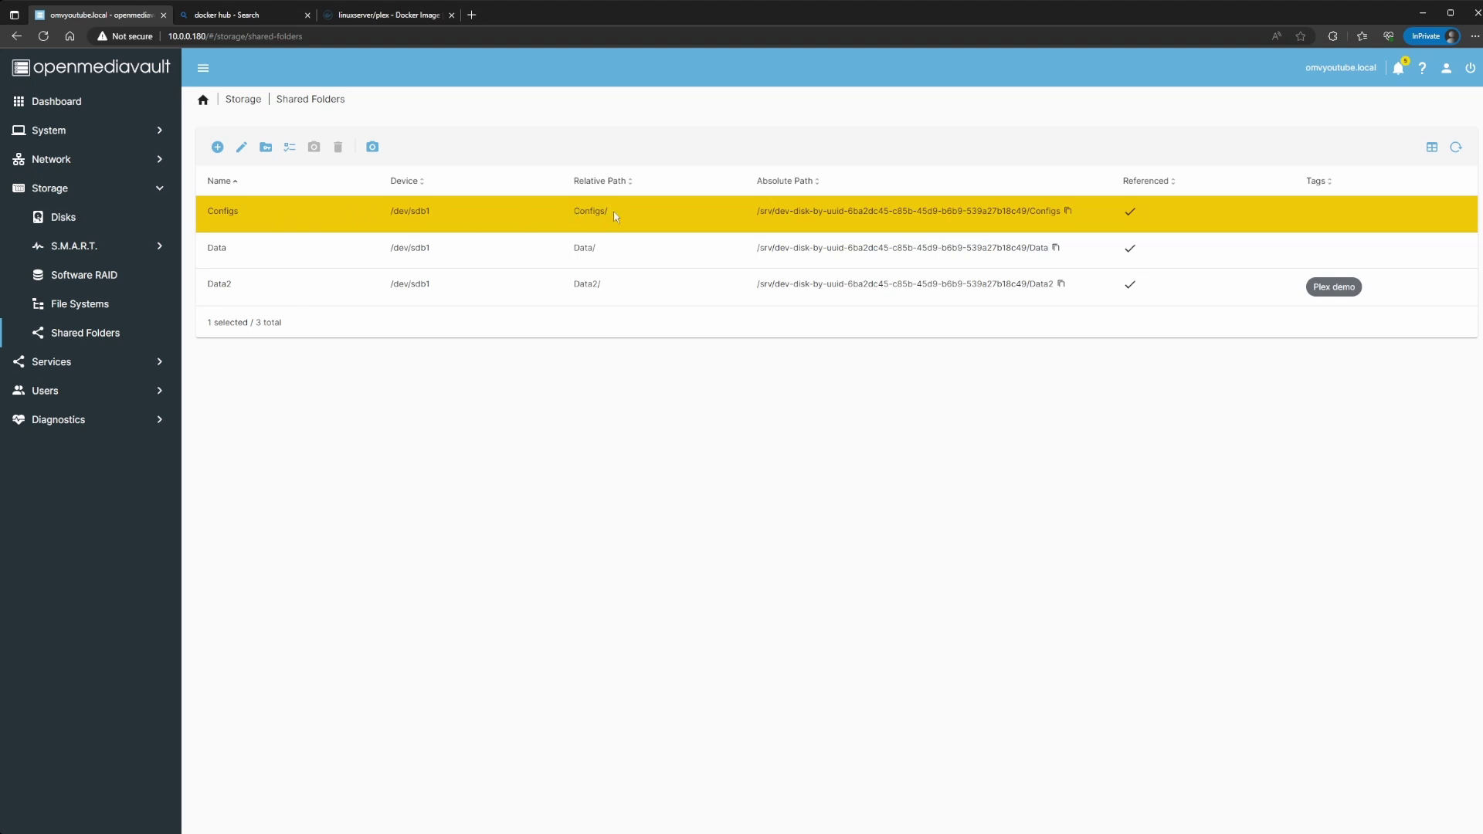
{"action": "left_click", "coordinate": [357, 14]}
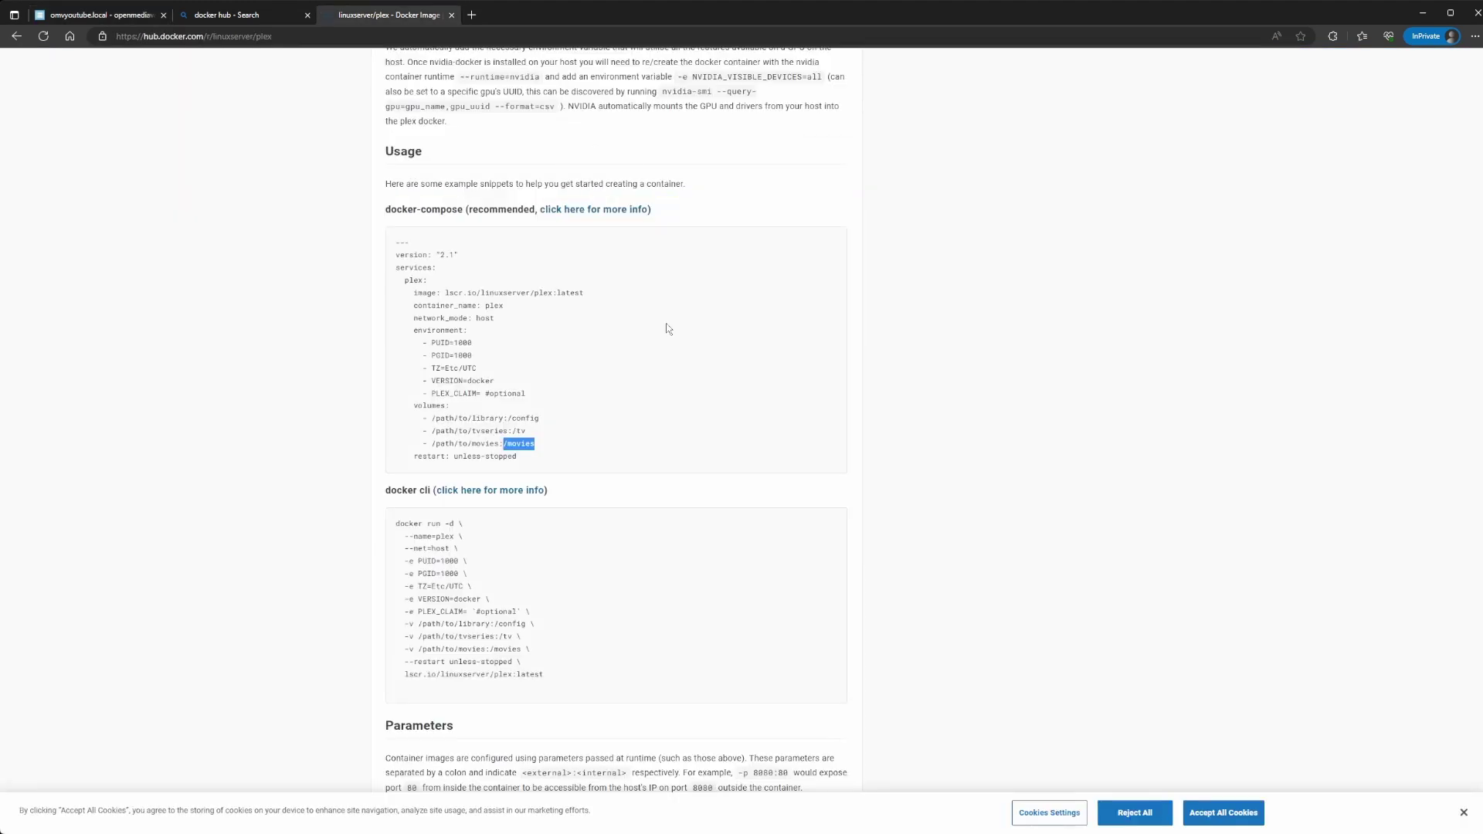
{"action": "left_click", "coordinate": [514, 421]}
{"action": "left_click_drag", "start_coordinate": [513, 421], "coordinate": [556, 423]}
{"action": "left_click", "coordinate": [119, 21]}
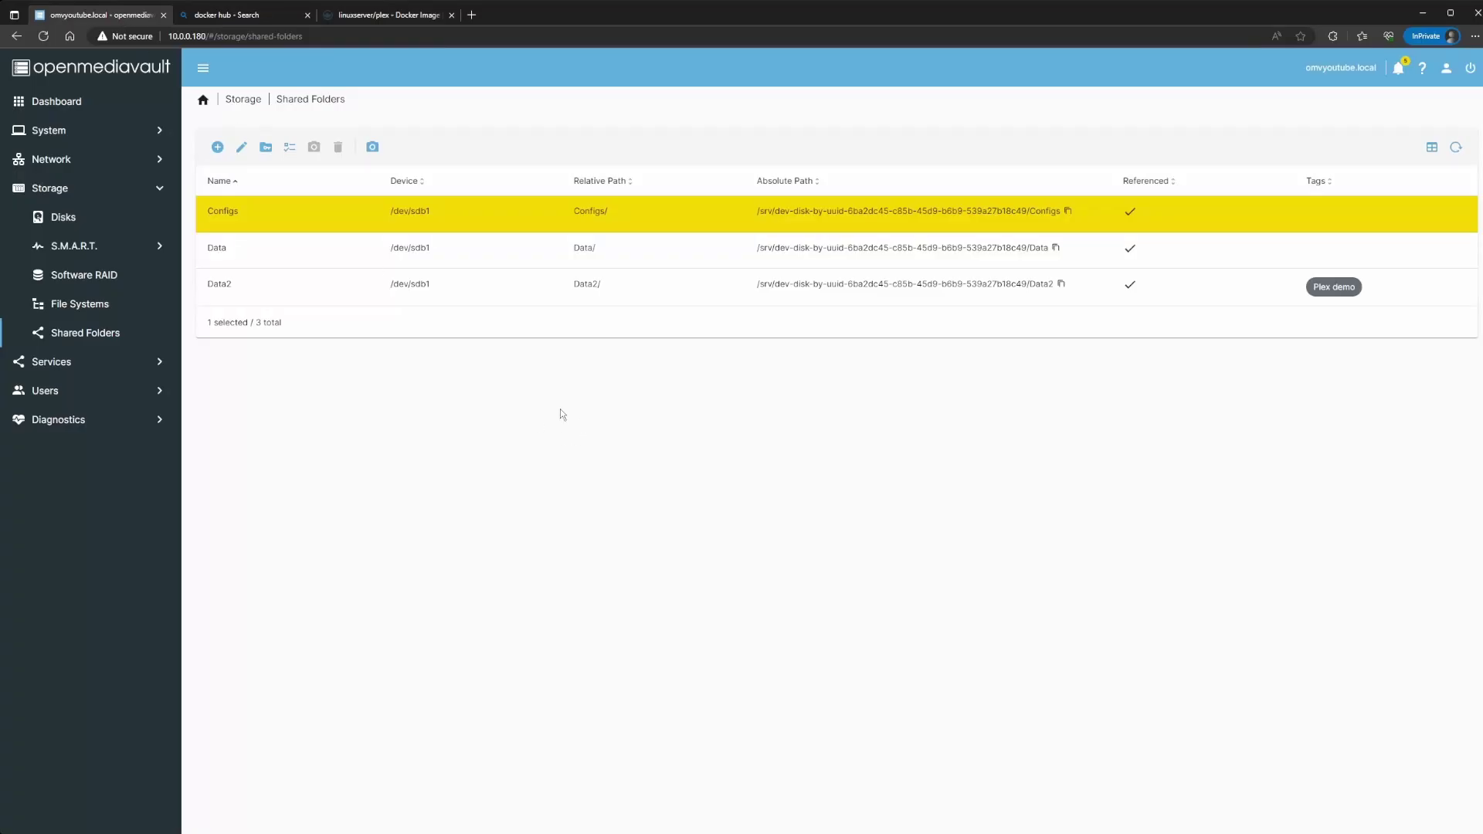
Copy the entire linuxserver/plex docker-compose example and go back to openmediavault Shared Folders
{"action": "left_click", "coordinate": [365, 15]}
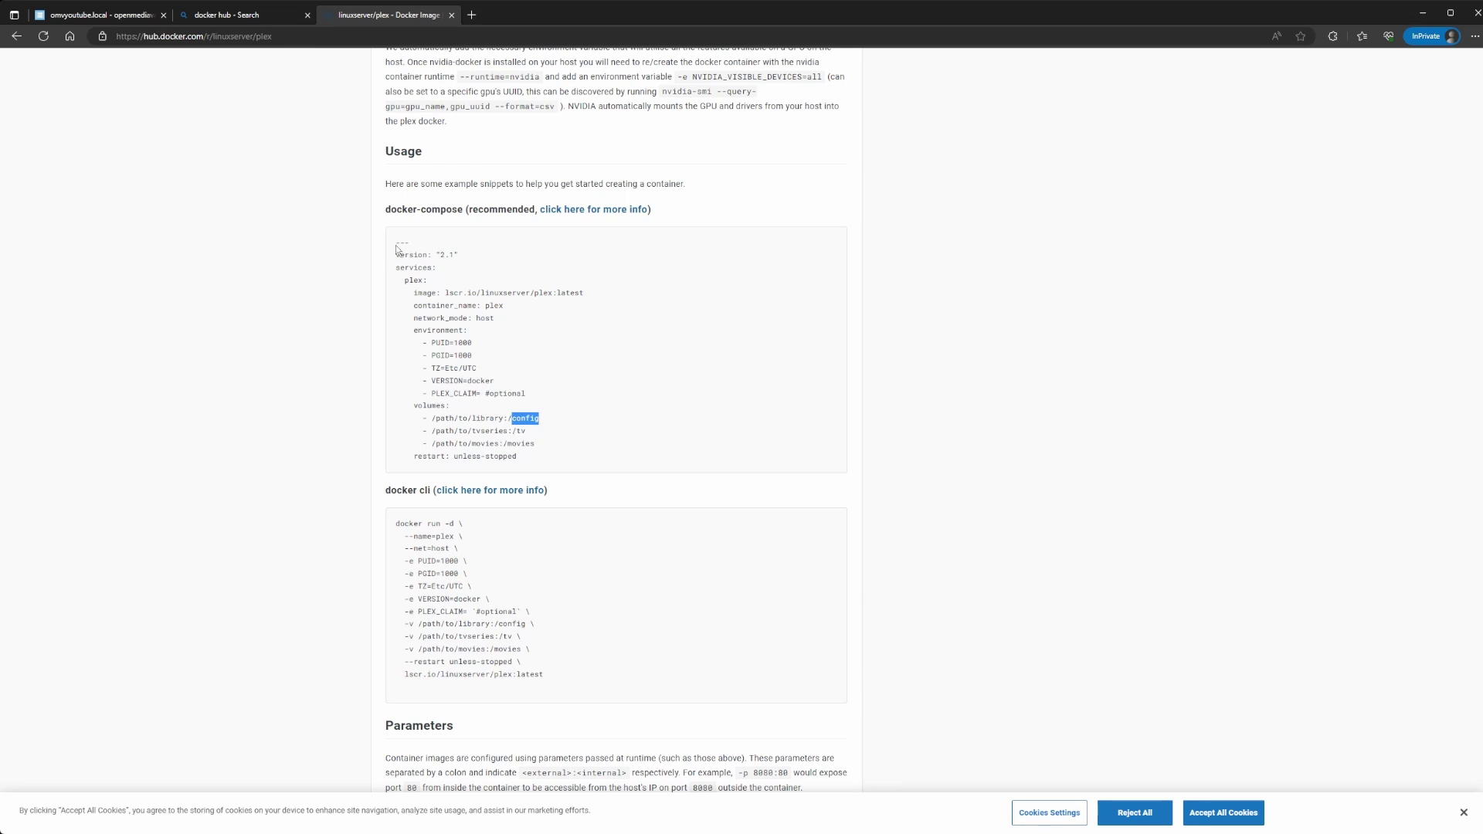
{"action": "left_click_drag", "start_coordinate": [396, 242], "coordinate": [541, 459]}
{"action": "key", "text": "ctrl+c"}
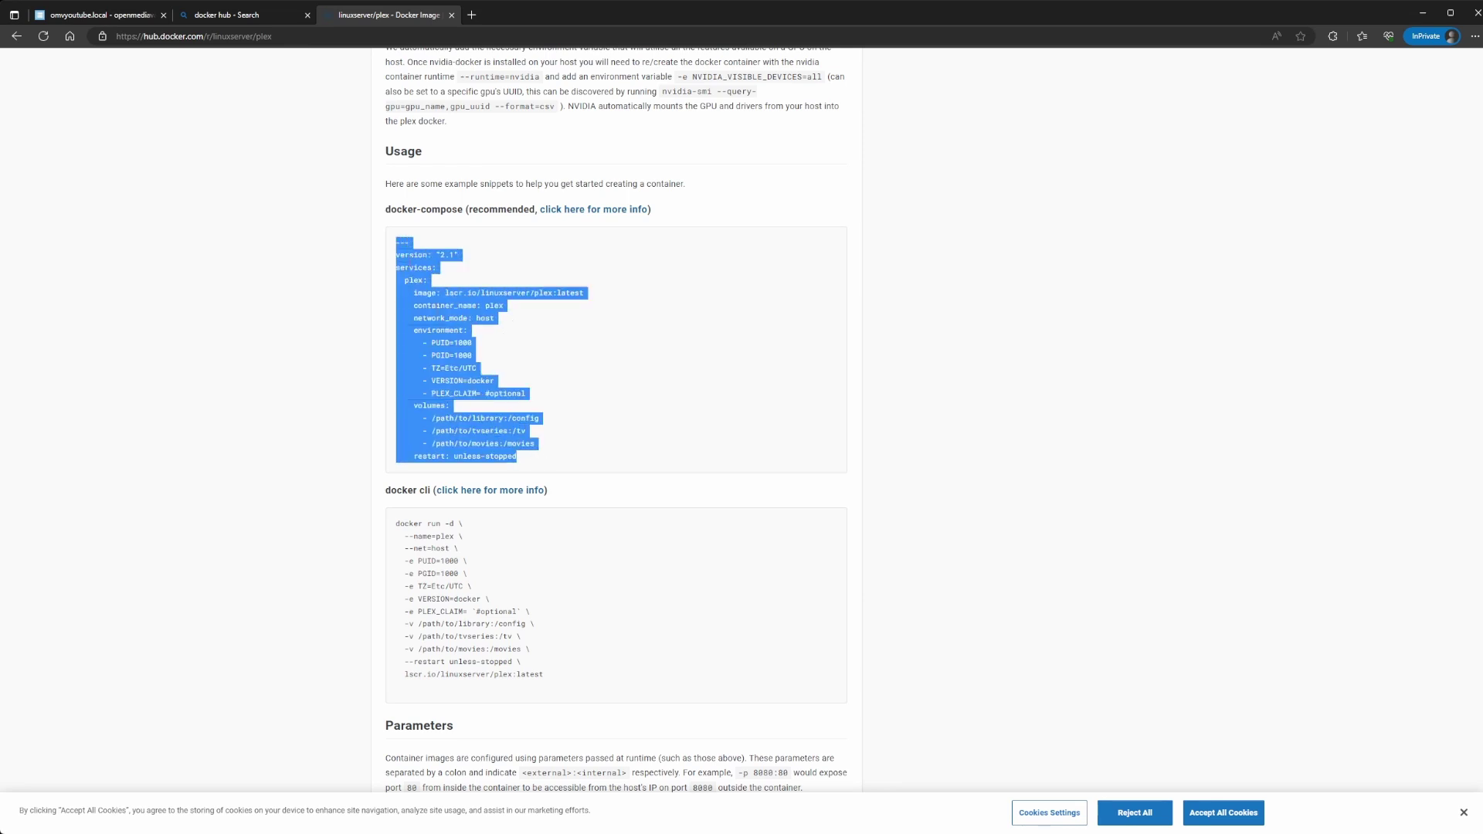
{"action": "left_click", "coordinate": [113, 17]}
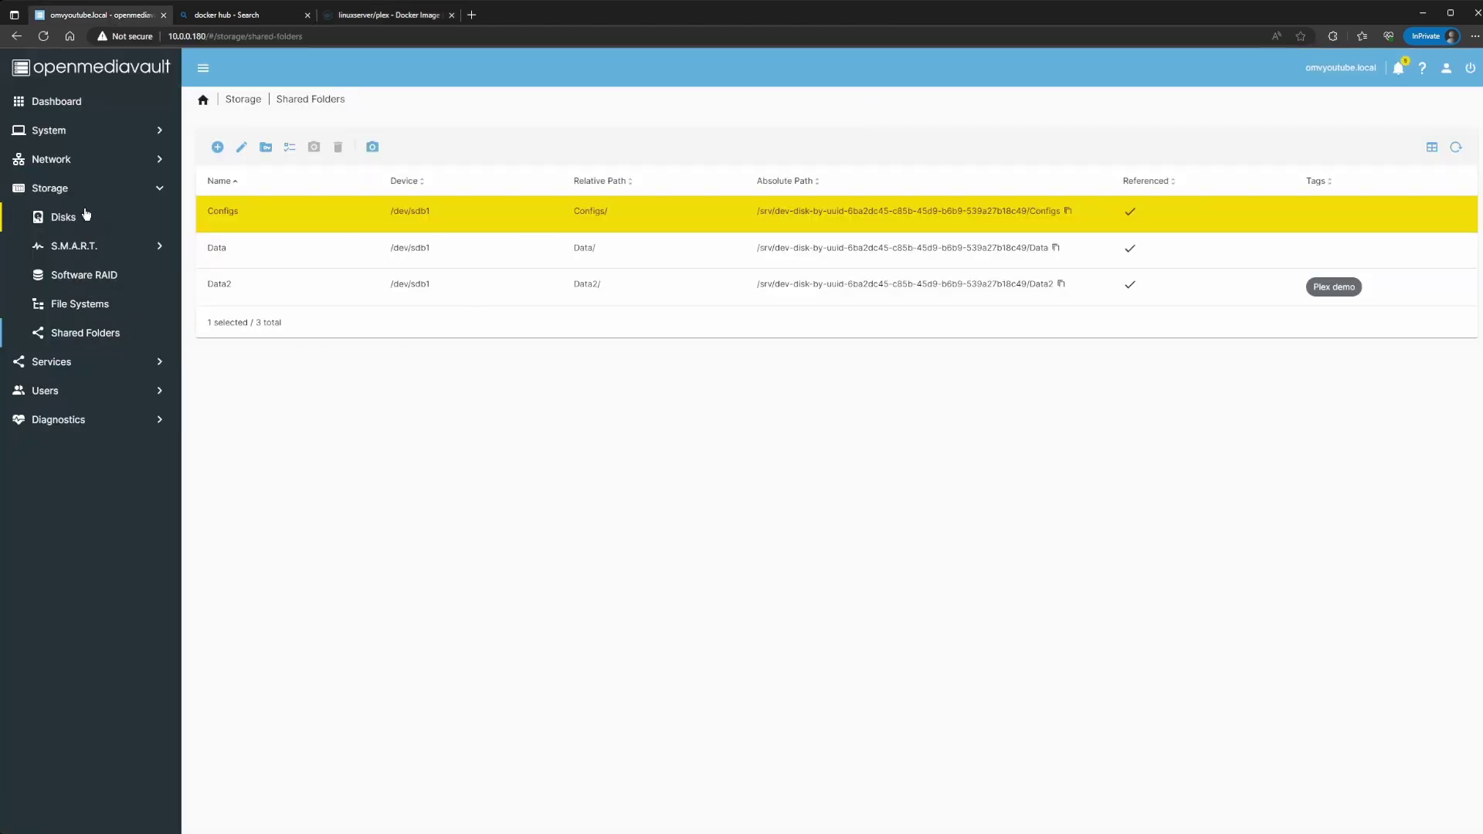
Start a new compose file named 'Plex Media Server' with description 'Plex'
{"action": "left_click", "coordinate": [92, 363]}
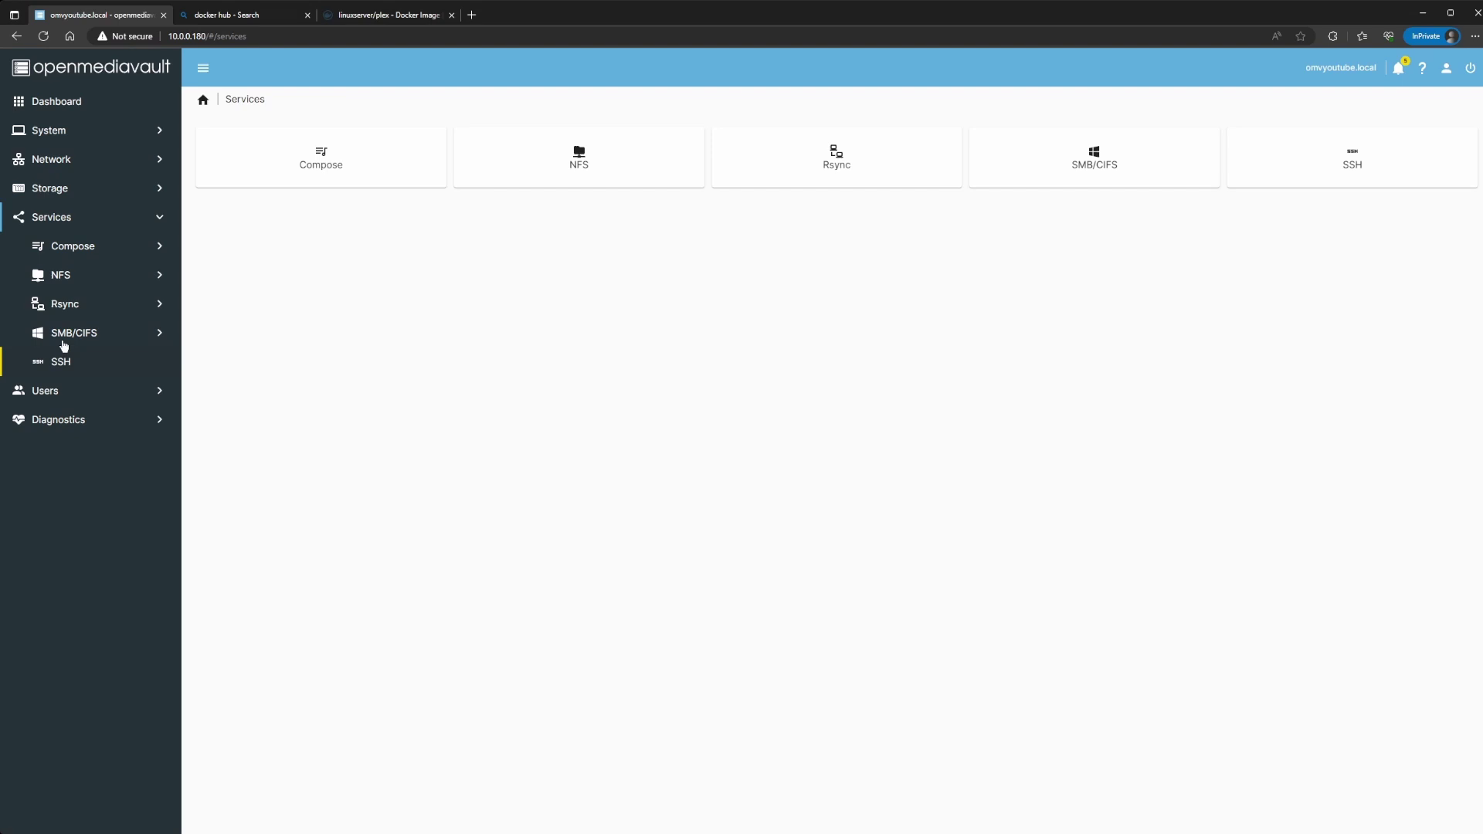
{"action": "left_click", "coordinate": [68, 249]}
{"action": "left_click", "coordinate": [456, 186]}
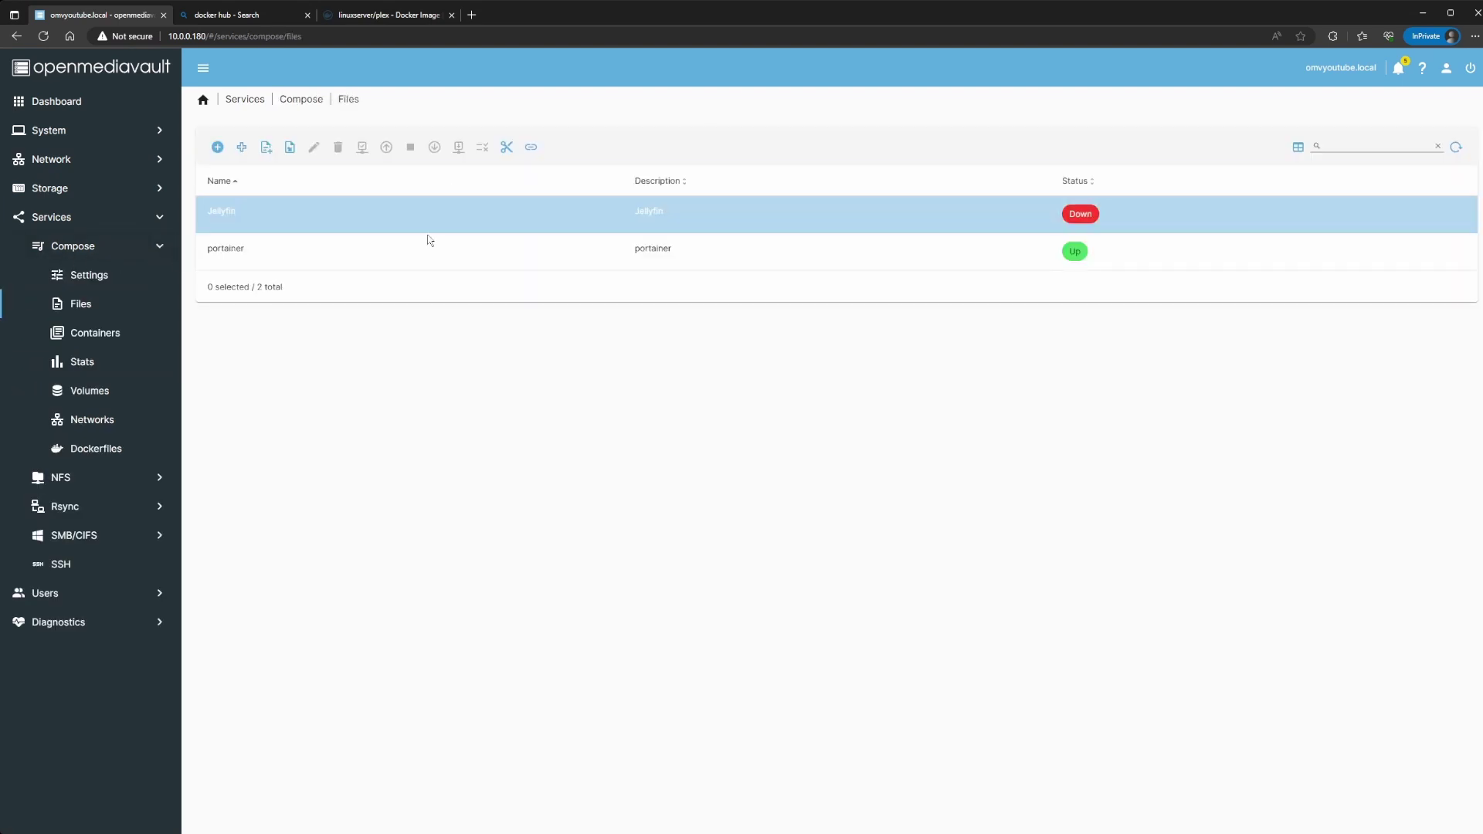
{"action": "left_click", "coordinate": [219, 147]}
{"action": "left_click", "coordinate": [242, 155]}
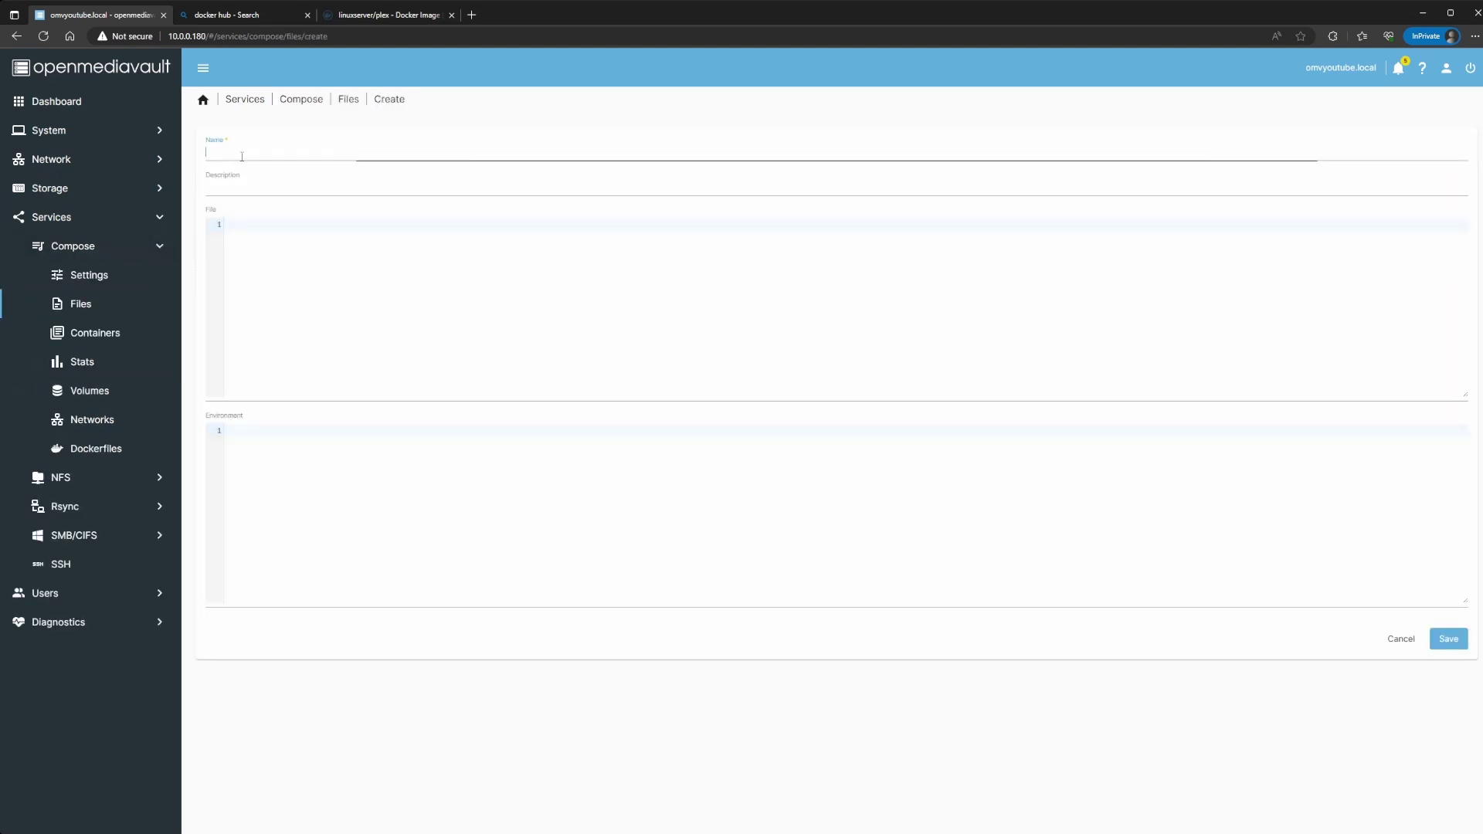
{"action": "type", "text": "Plex"}
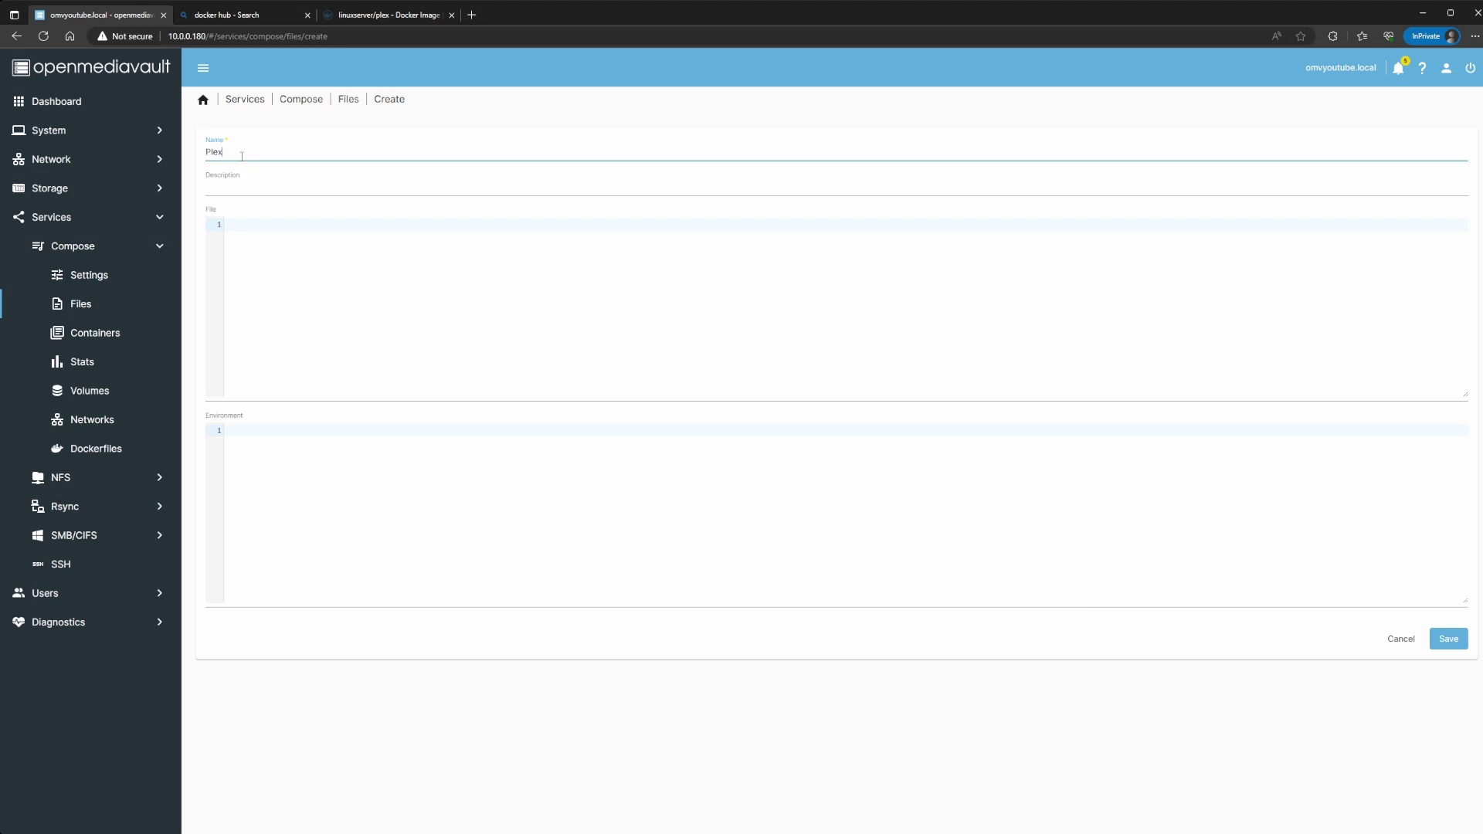
{"action": "type", "text": " Media Server"}
{"action": "left_click", "coordinate": [240, 185]}
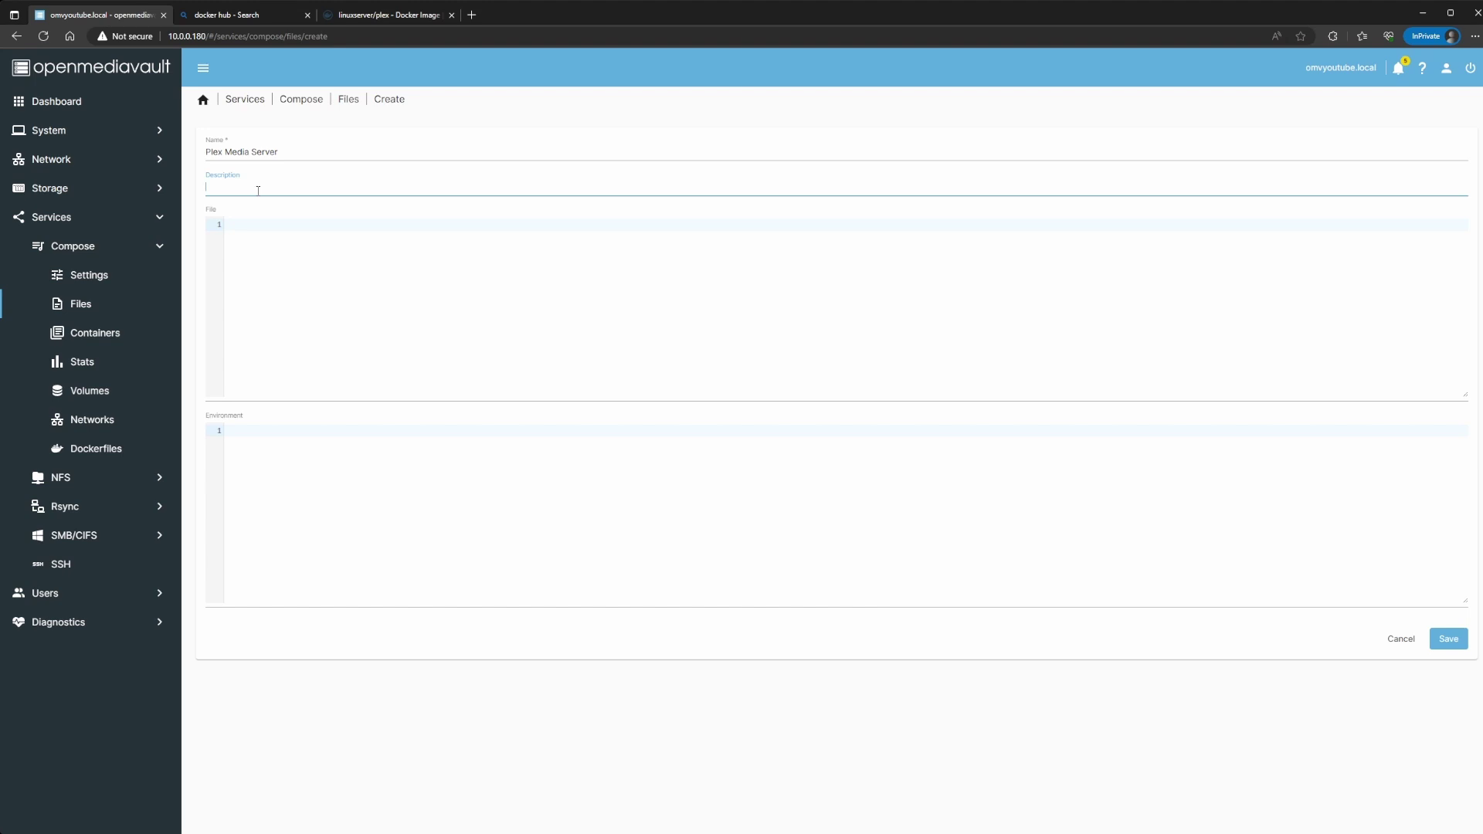
{"action": "type", "text": "Plex"}
Paste the linuxserver/plex compose YAML into the file, save it, and apply the changes
{"action": "left_click", "coordinate": [252, 222]}
{"action": "key", "text": "ctrl+v"}
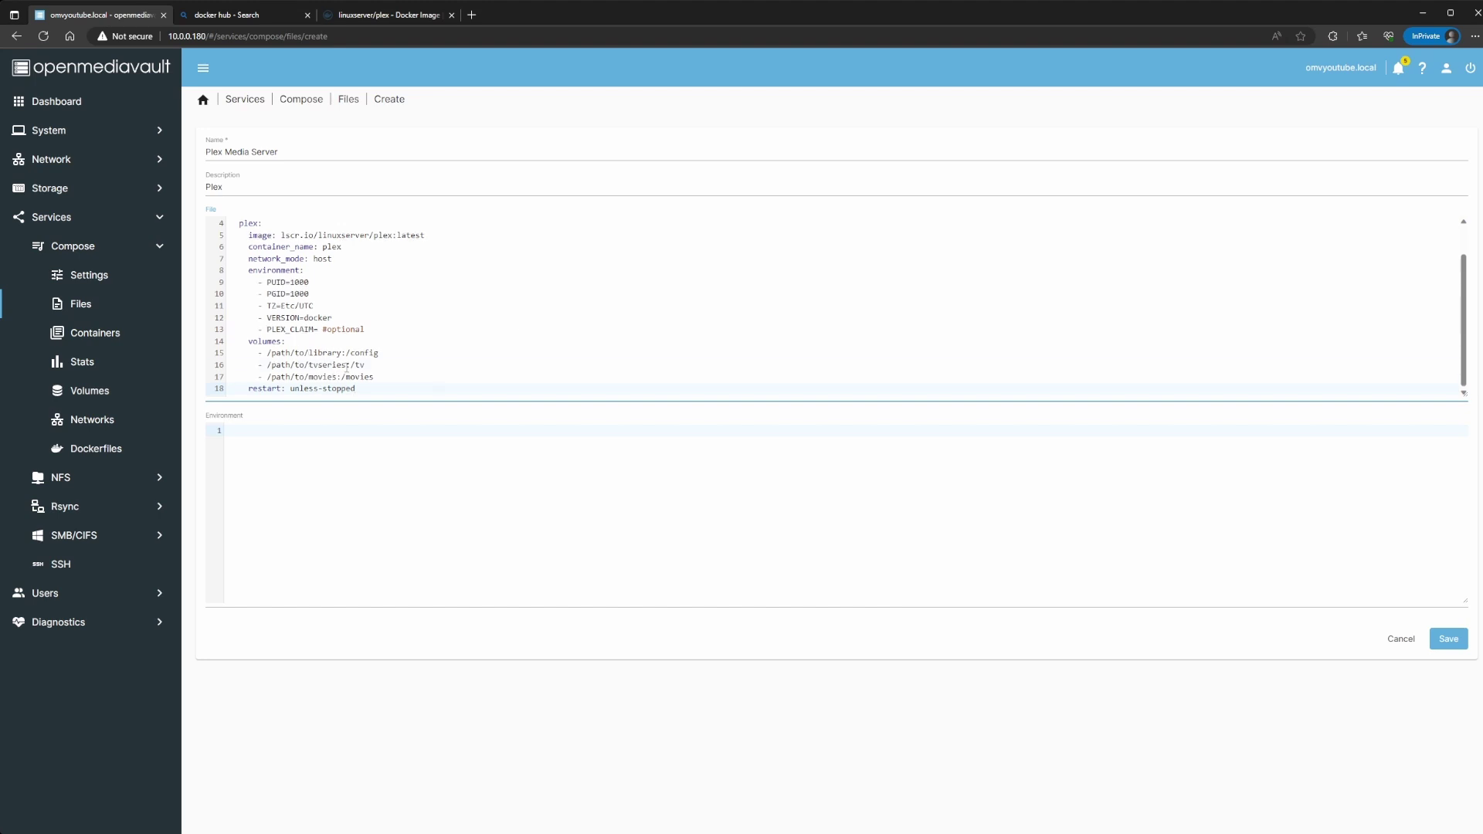
{"action": "left_click_drag", "start_coordinate": [347, 367], "coordinate": [268, 365]}
{"action": "left_click", "coordinate": [338, 378]}
{"action": "left_click", "coordinate": [1449, 639]}
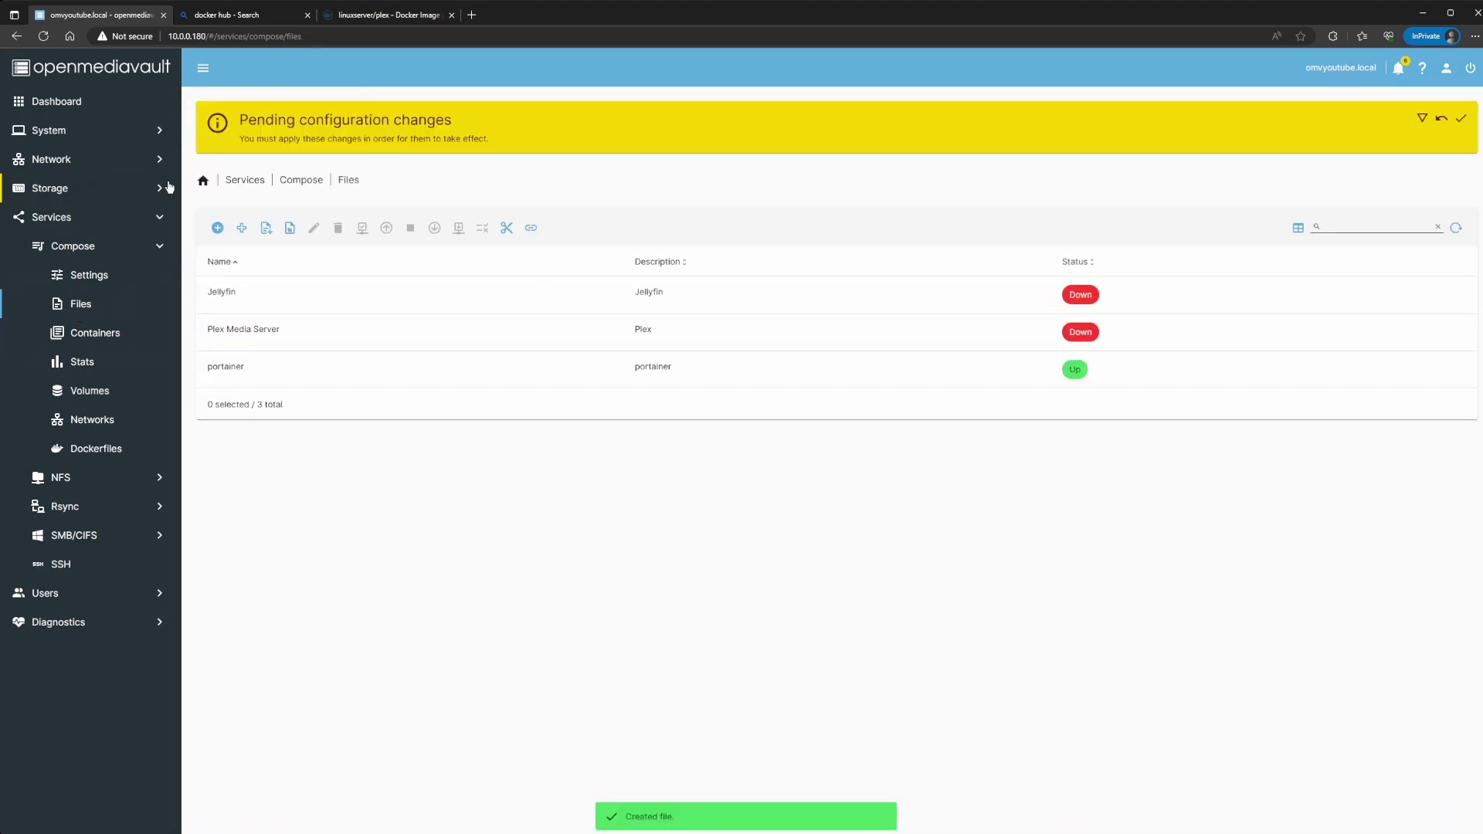
{"action": "left_click", "coordinate": [1461, 117]}
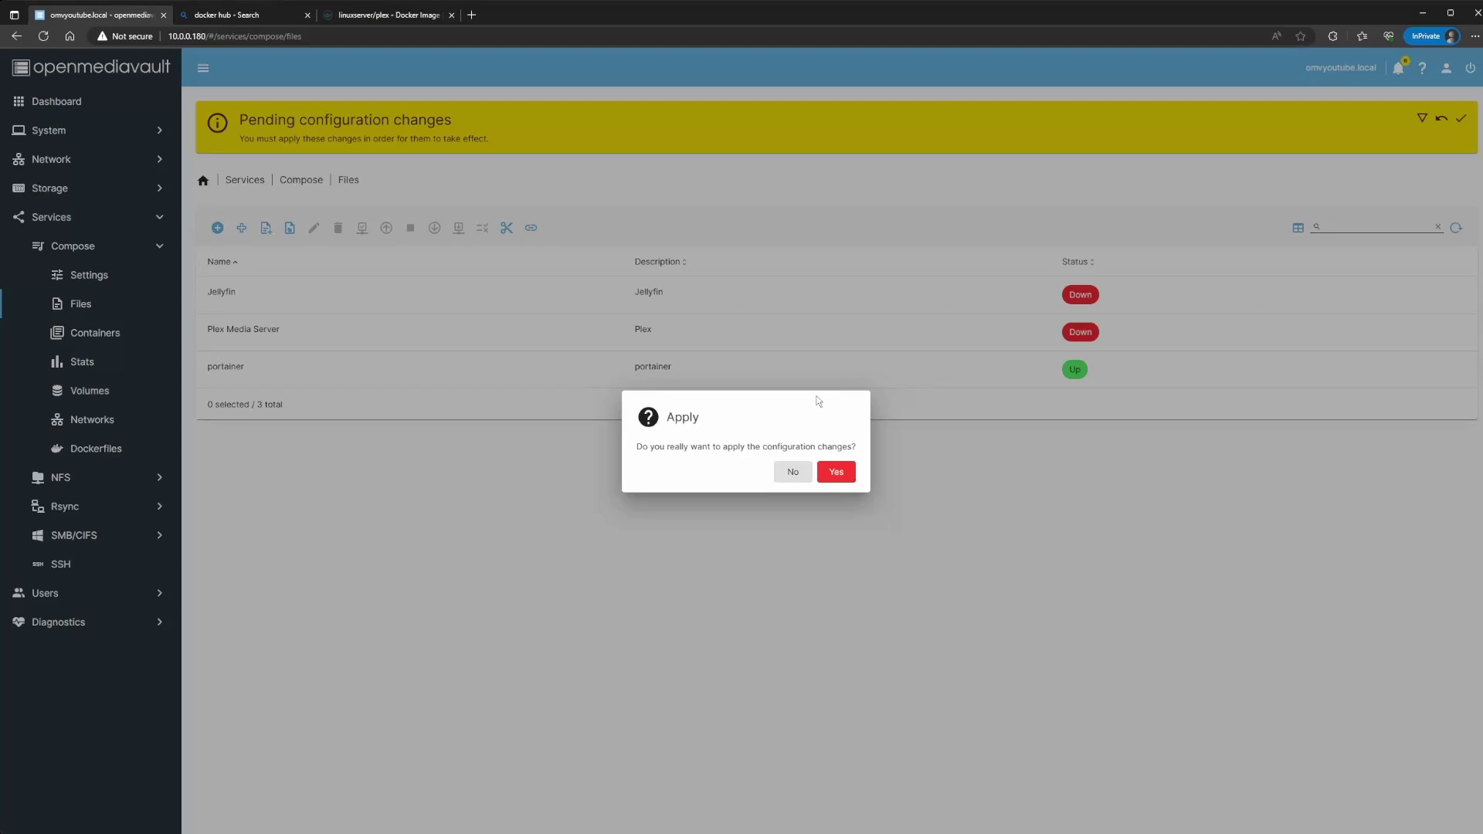
{"action": "left_click", "coordinate": [841, 471]}
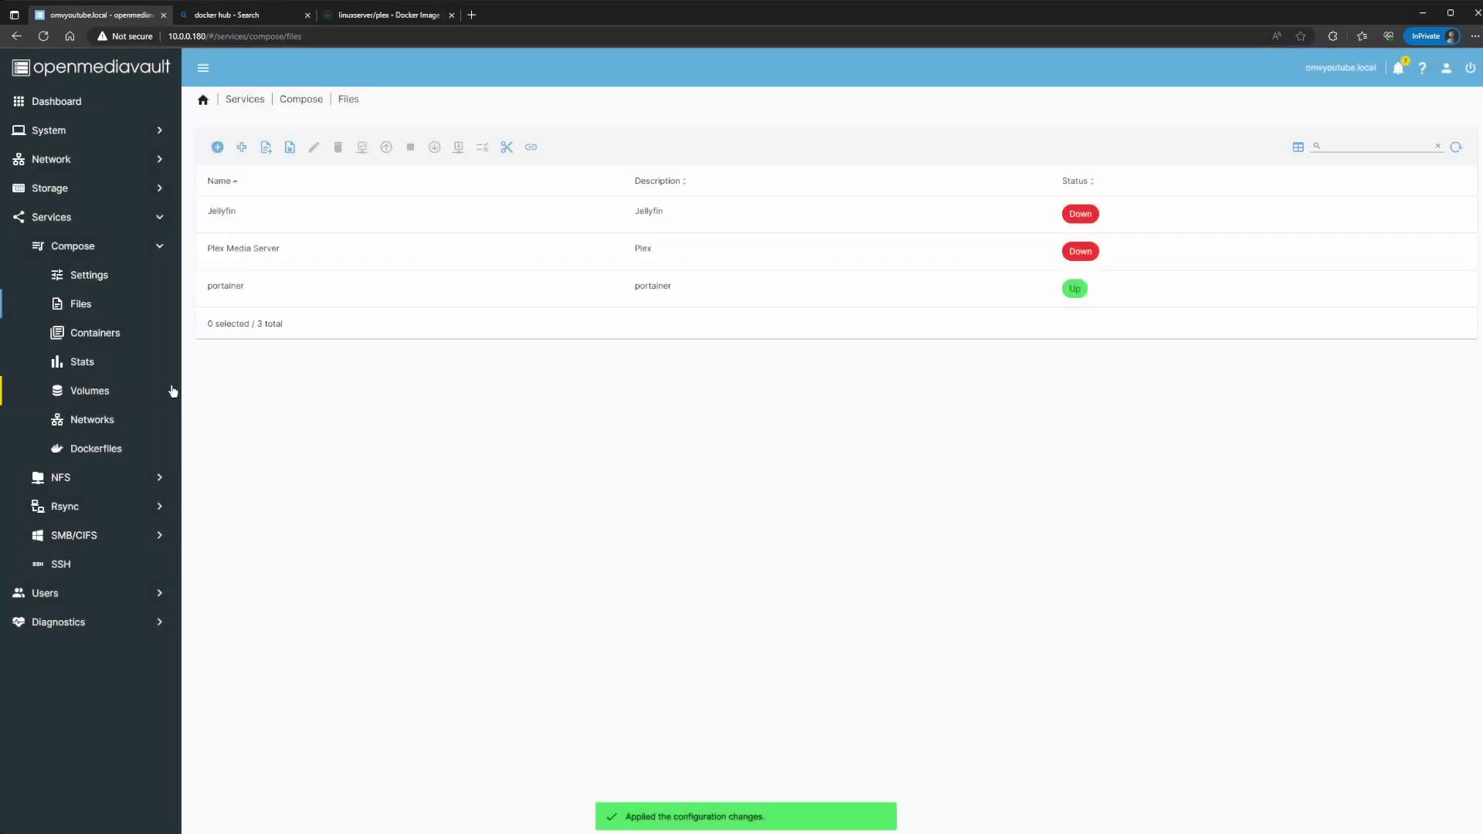
Copy the Data2 shared folder's absolute path from Storage > Shared Folders
{"action": "left_click", "coordinate": [105, 190]}
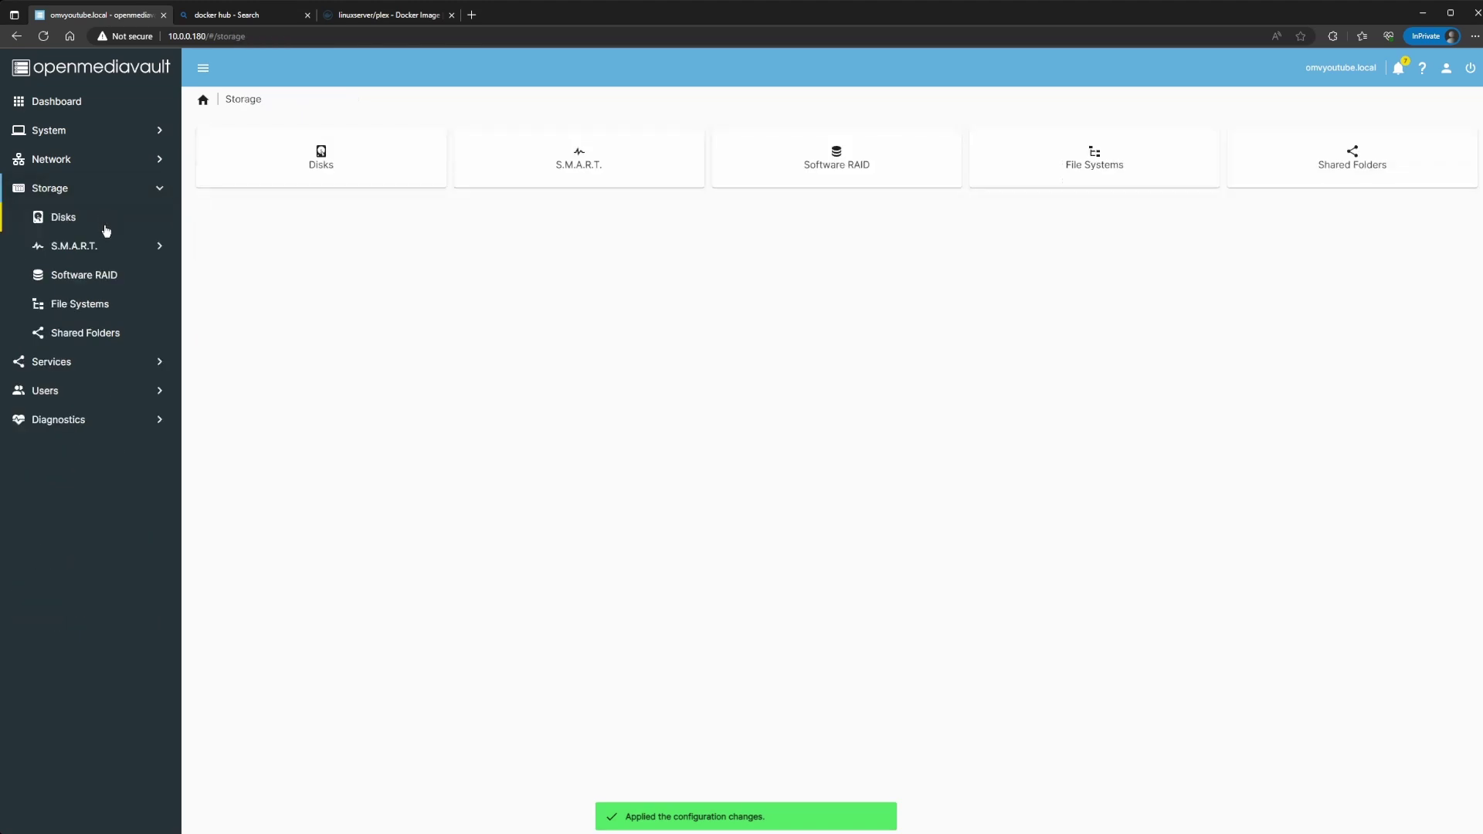
{"action": "left_click", "coordinate": [85, 332]}
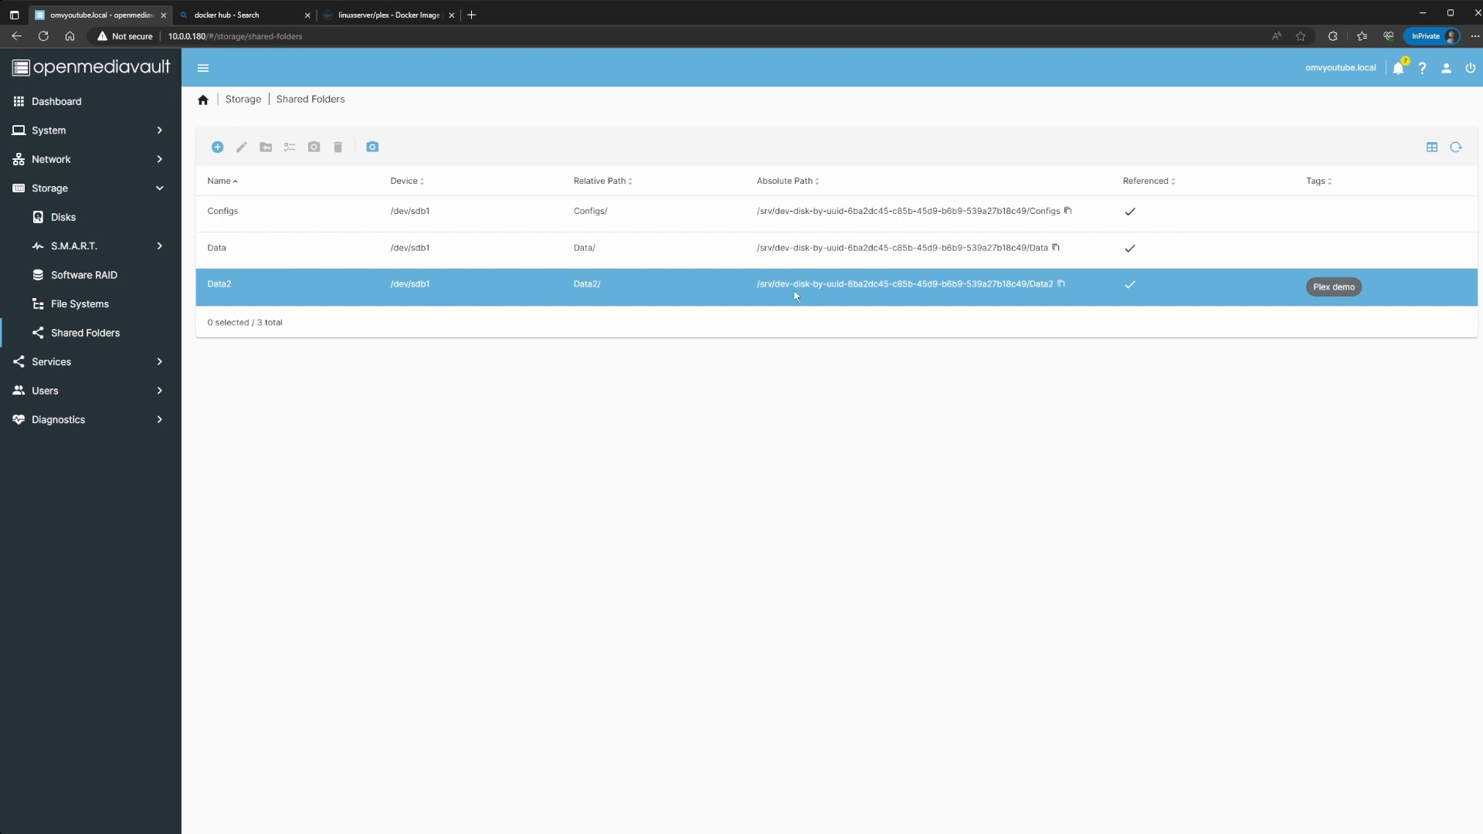
{"action": "left_click_drag", "start_coordinate": [757, 285], "coordinate": [1026, 286]}
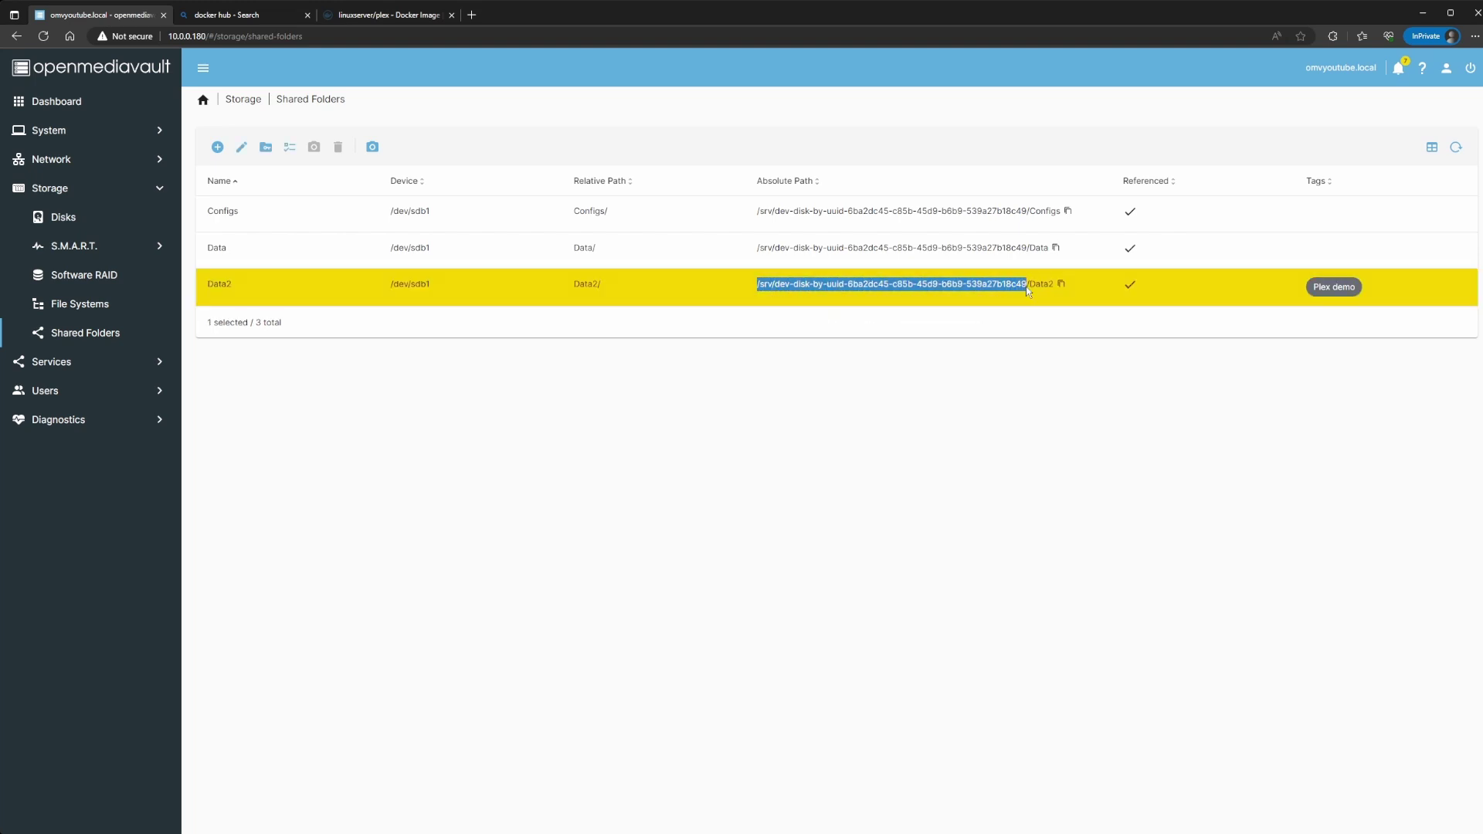
{"action": "left_click", "coordinate": [1066, 391]}
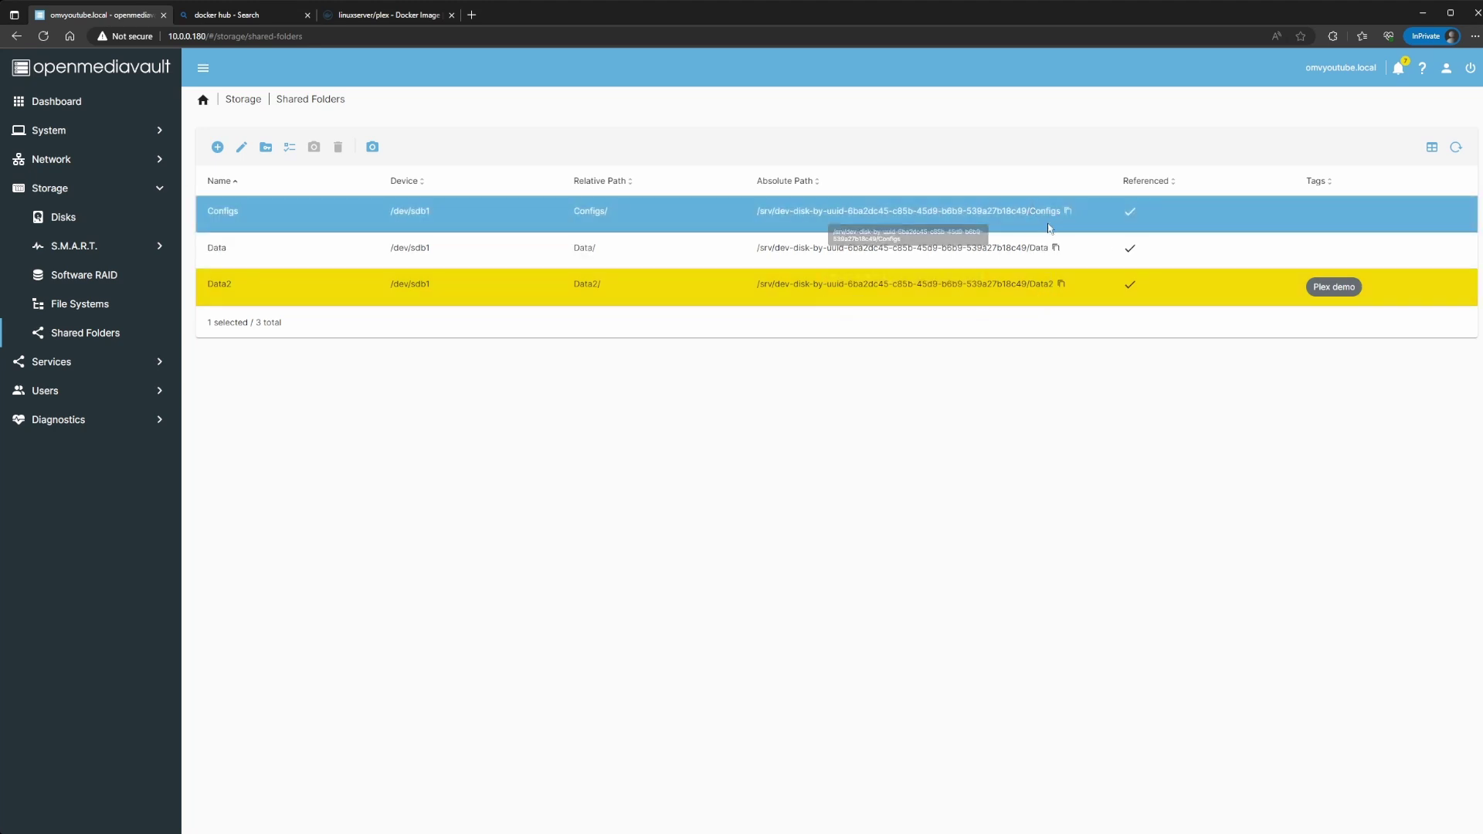
{"action": "left_click", "coordinate": [1063, 286]}
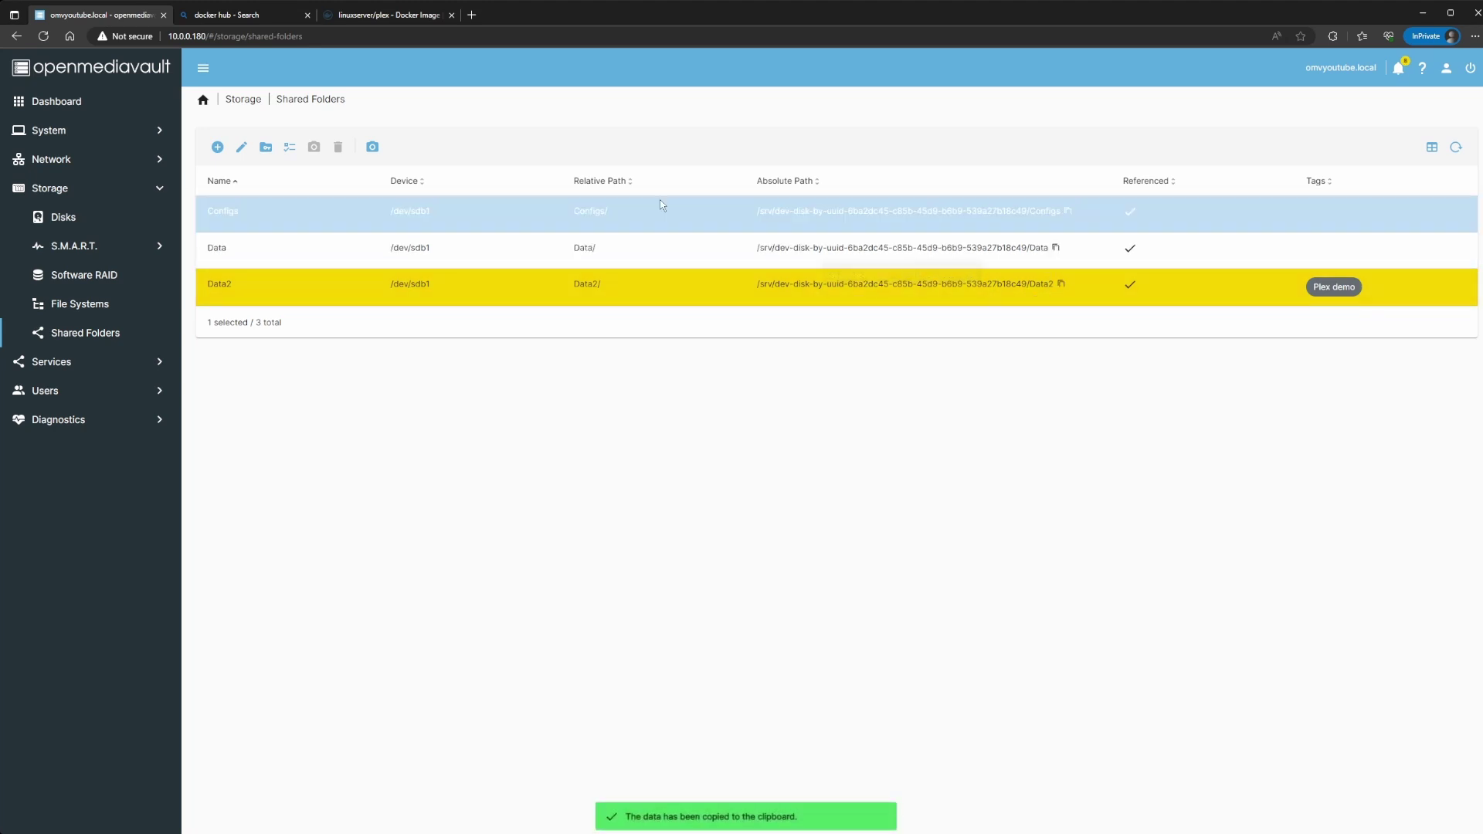
Open the Plex Media Server compose file for editing
{"action": "left_click", "coordinate": [86, 363]}
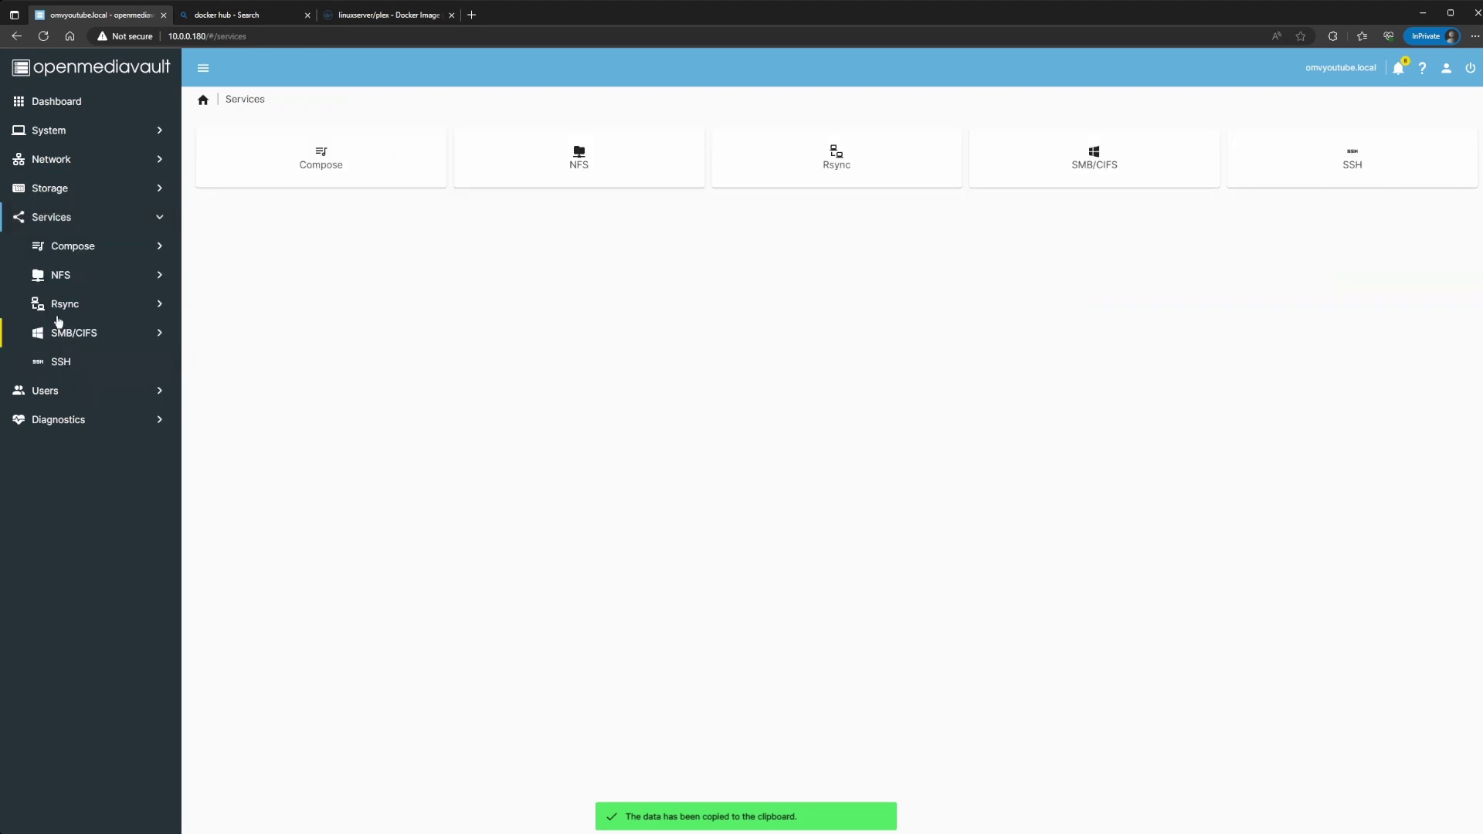
{"action": "left_click", "coordinate": [85, 249]}
{"action": "left_click", "coordinate": [434, 165]}
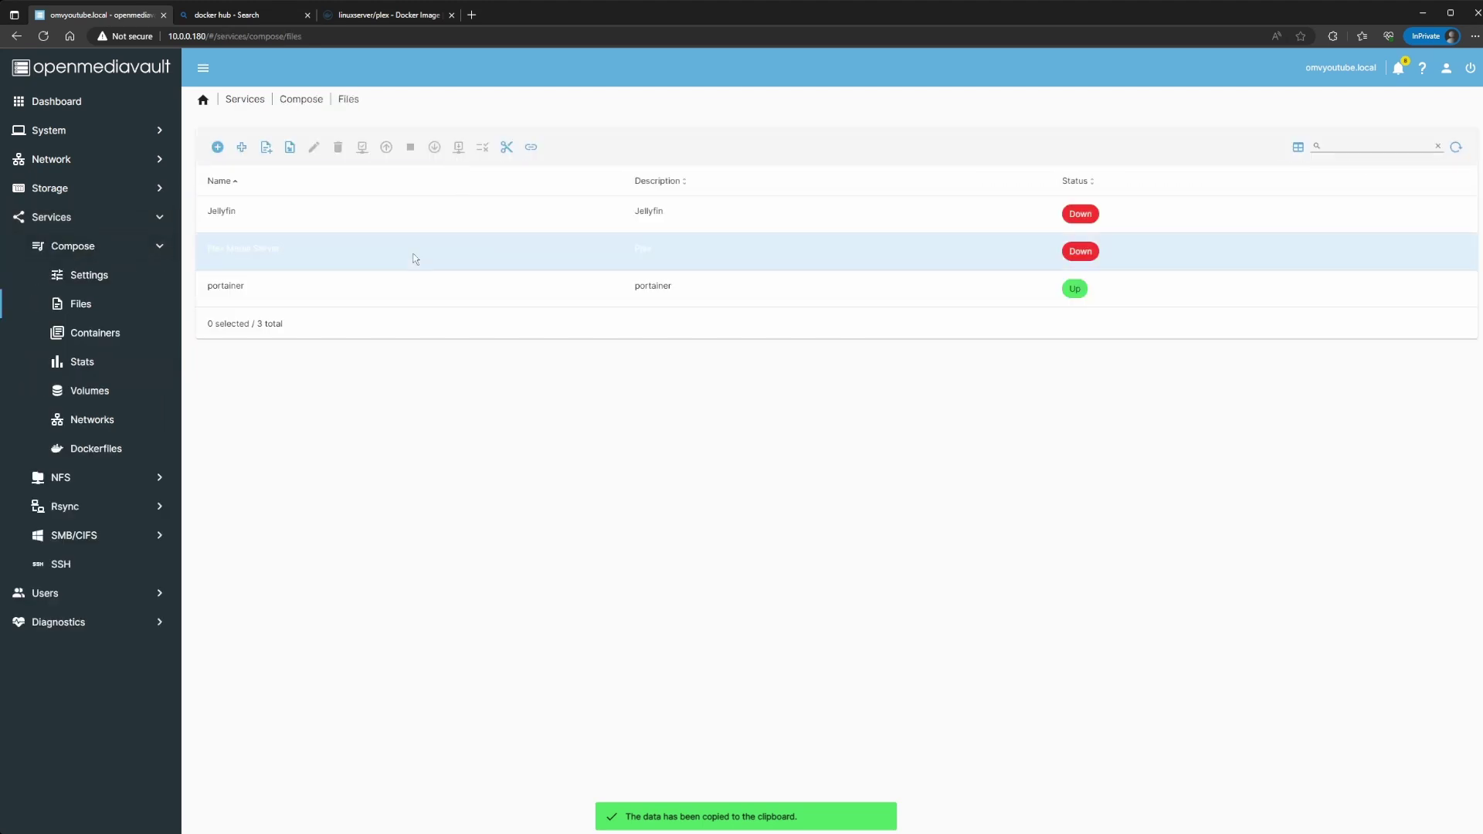
{"action": "left_click", "coordinate": [268, 254]}
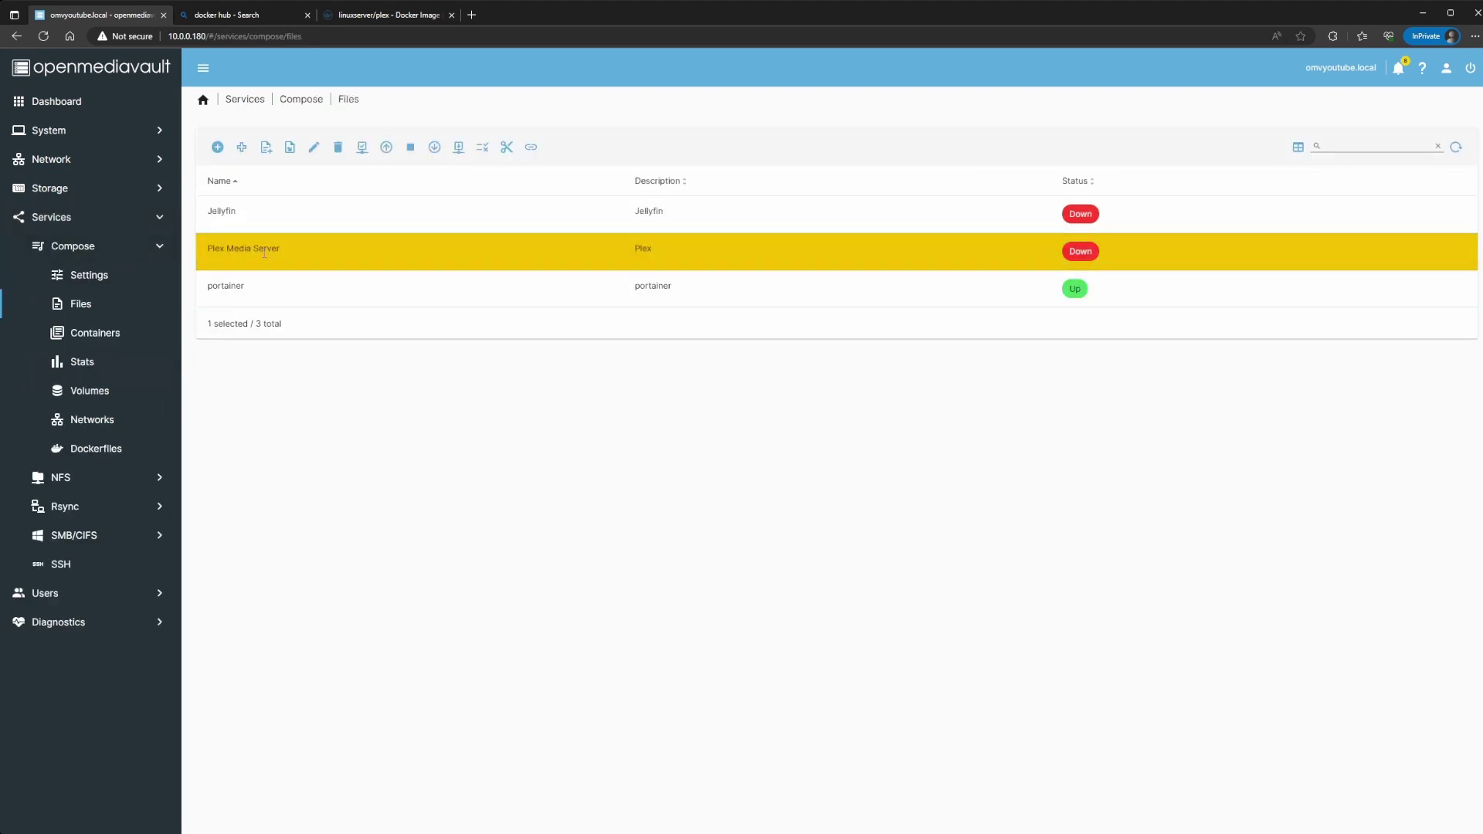
{"action": "left_click", "coordinate": [313, 147]}
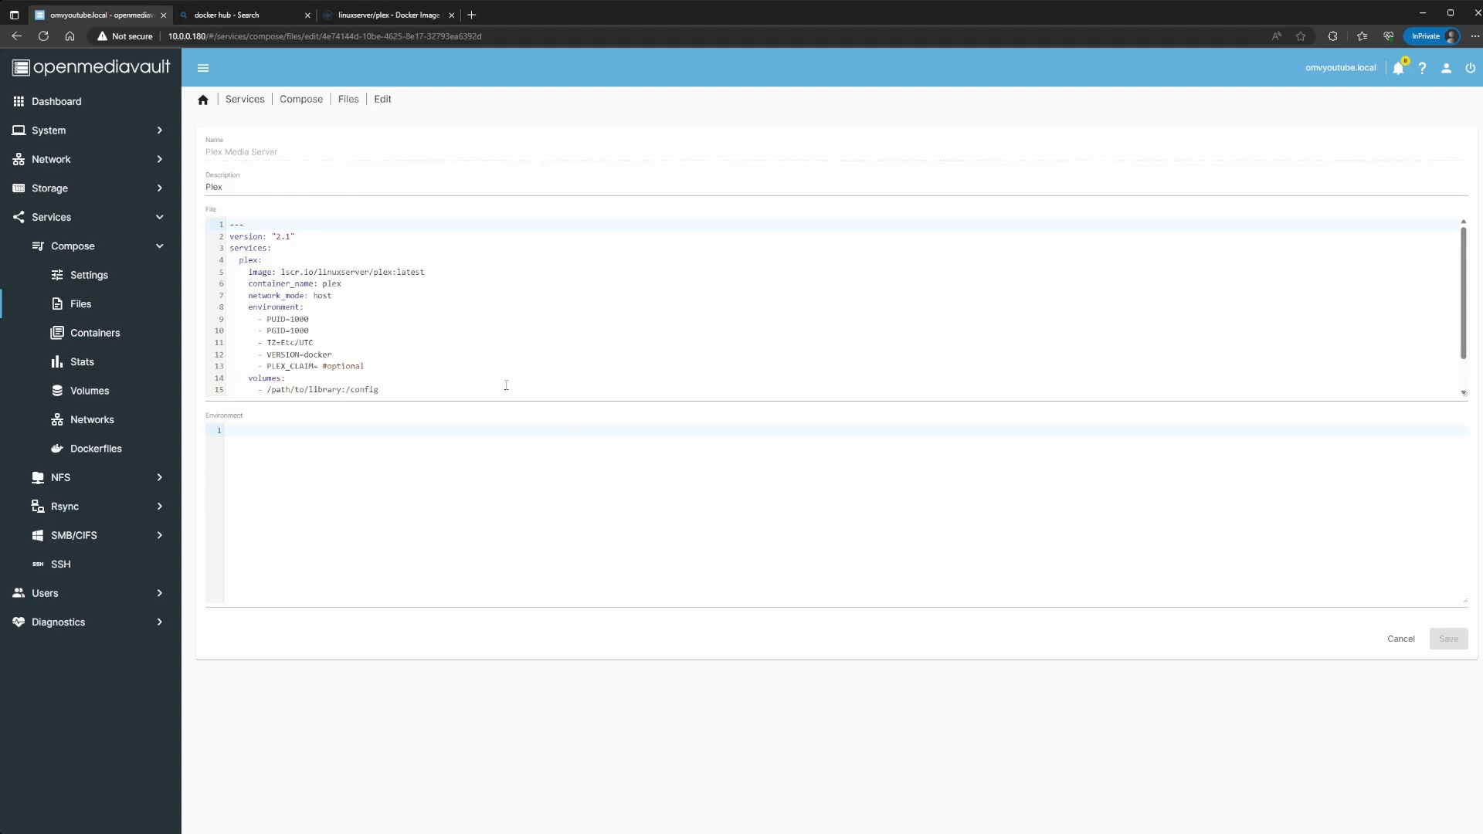
Replace the TV and movies placeholder paths with the Data2 disk path ending /tv and /movies
{"action": "scroll", "coordinate": [335, 353], "scroll_direction": "down", "scroll_amount": 1}
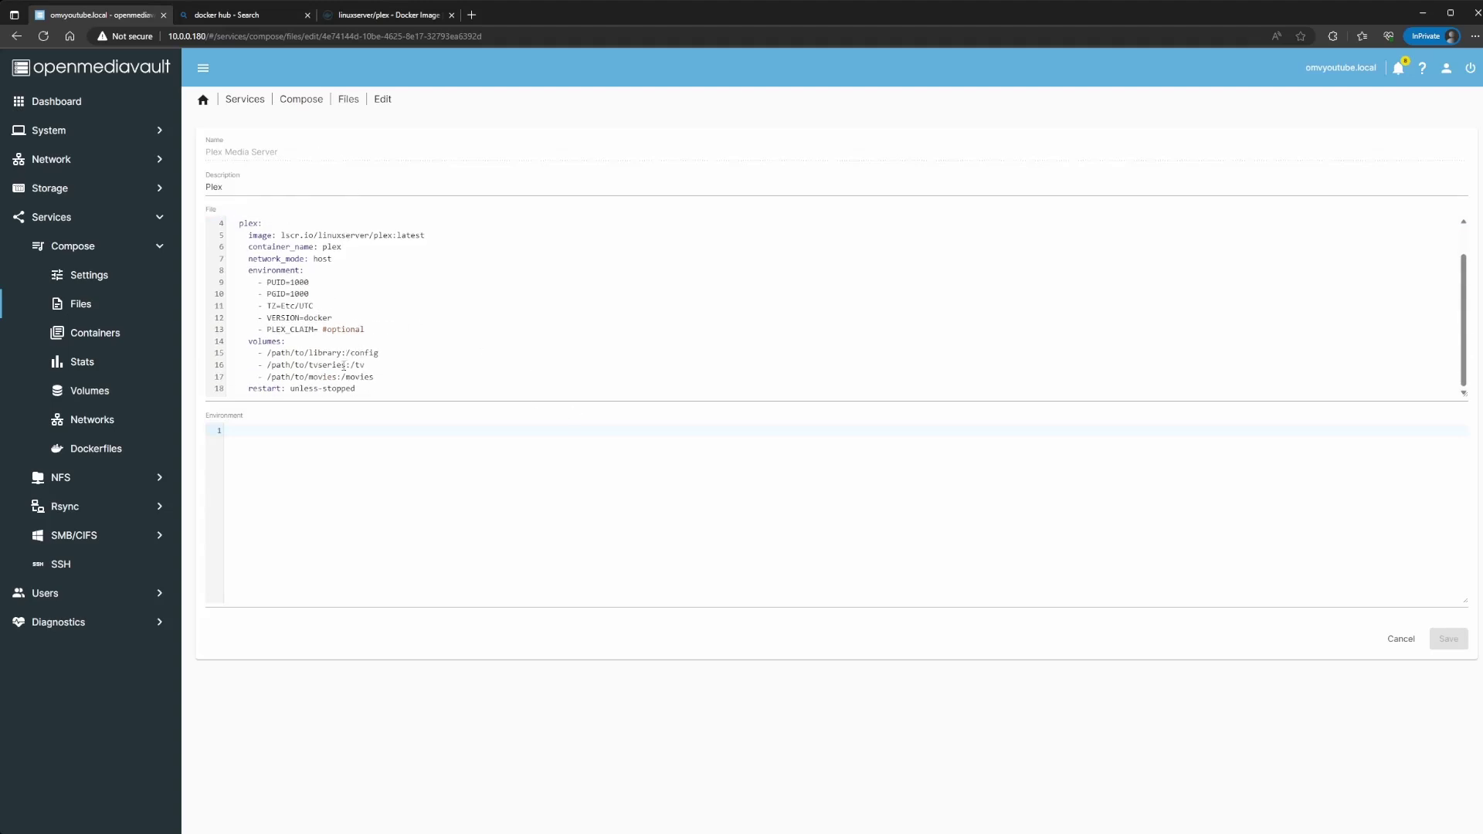
{"action": "left_click_drag", "start_coordinate": [347, 366], "coordinate": [268, 365]}
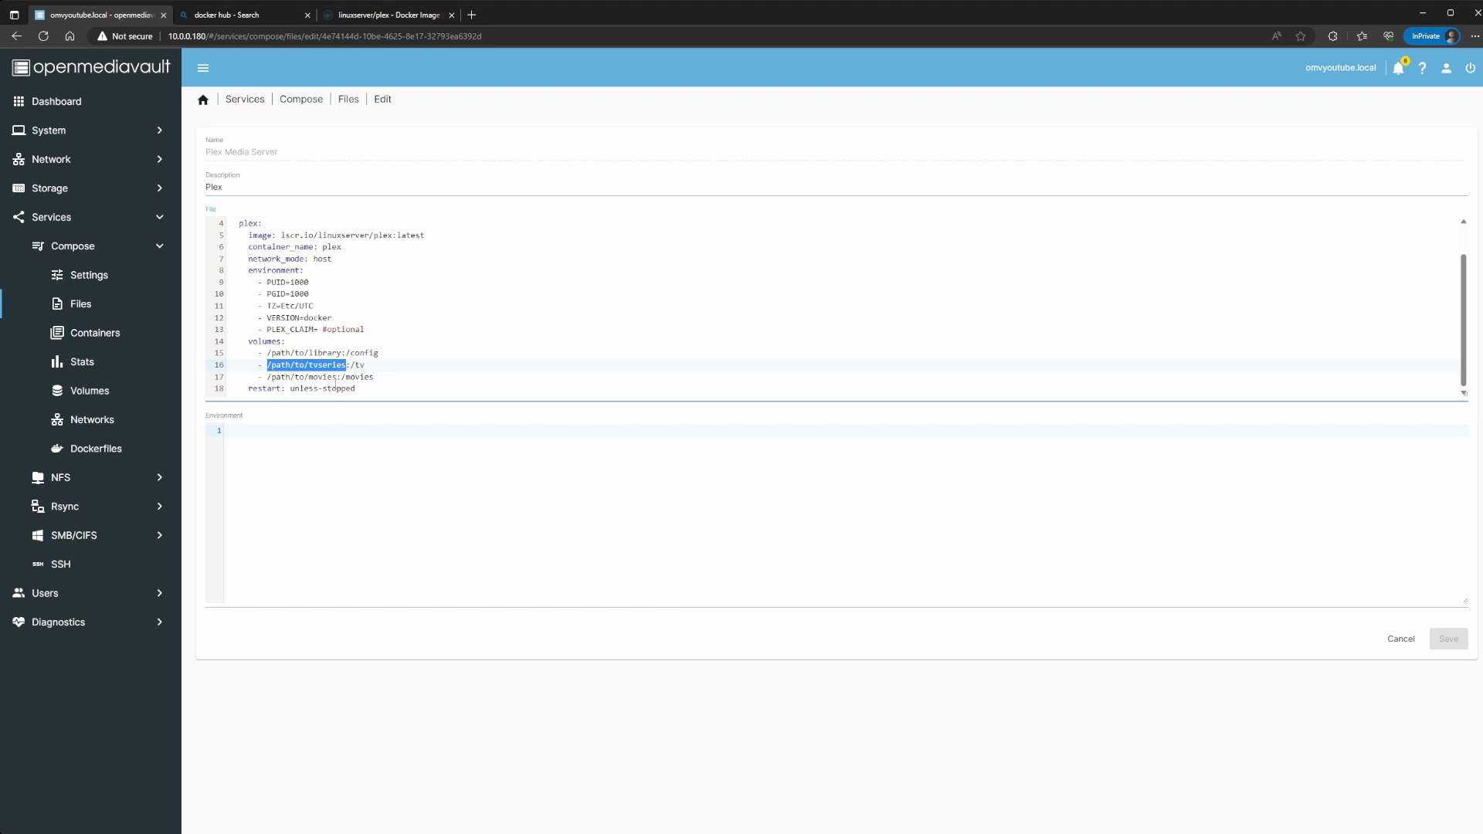
{"action": "key", "text": "ctrl+v"}
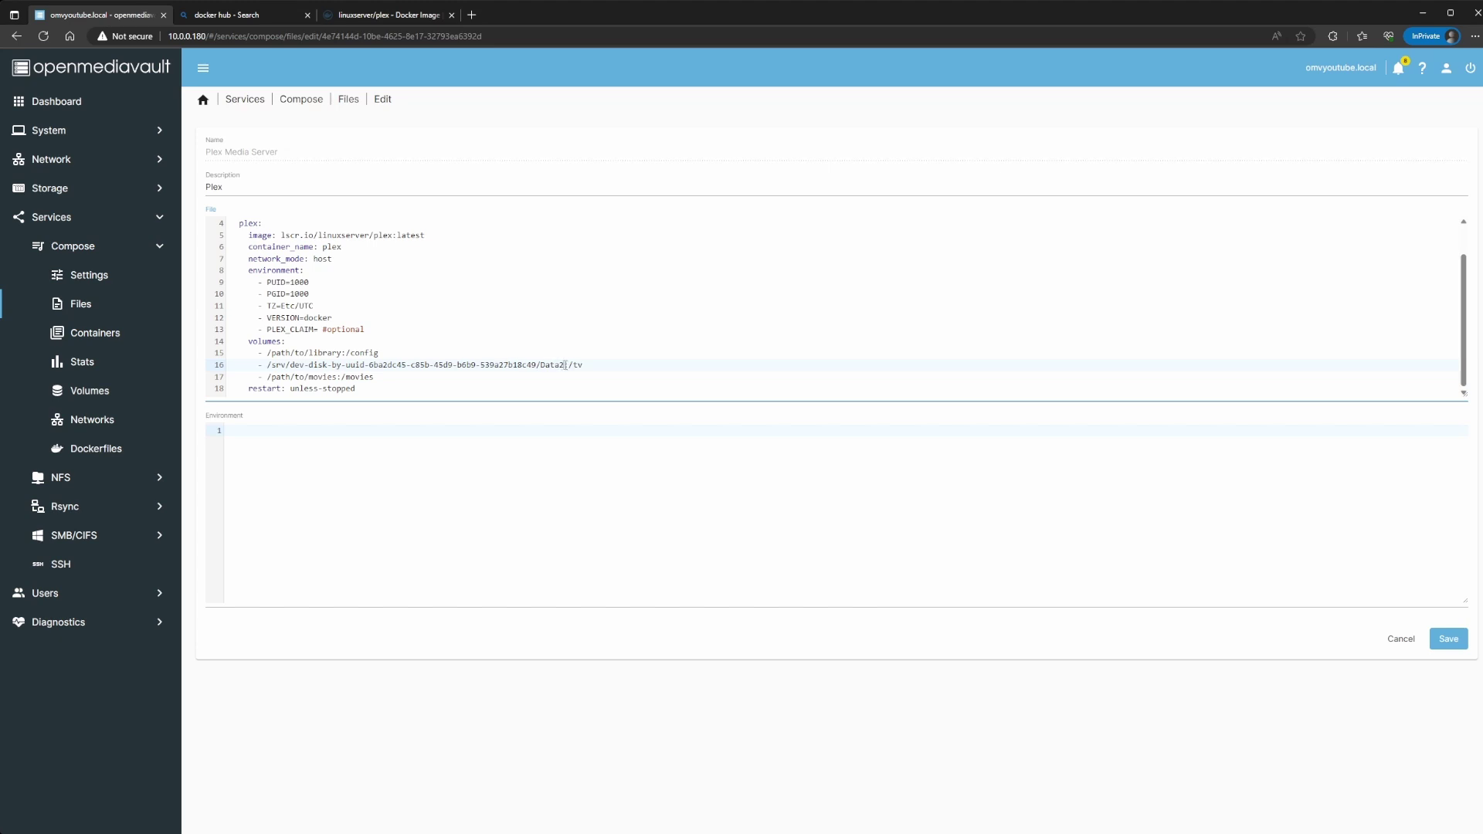
{"action": "type", "text": "/tv"}
{"action": "left_click_drag", "start_coordinate": [336, 377], "coordinate": [267, 377]}
{"action": "key", "text": "ctrl+v"}
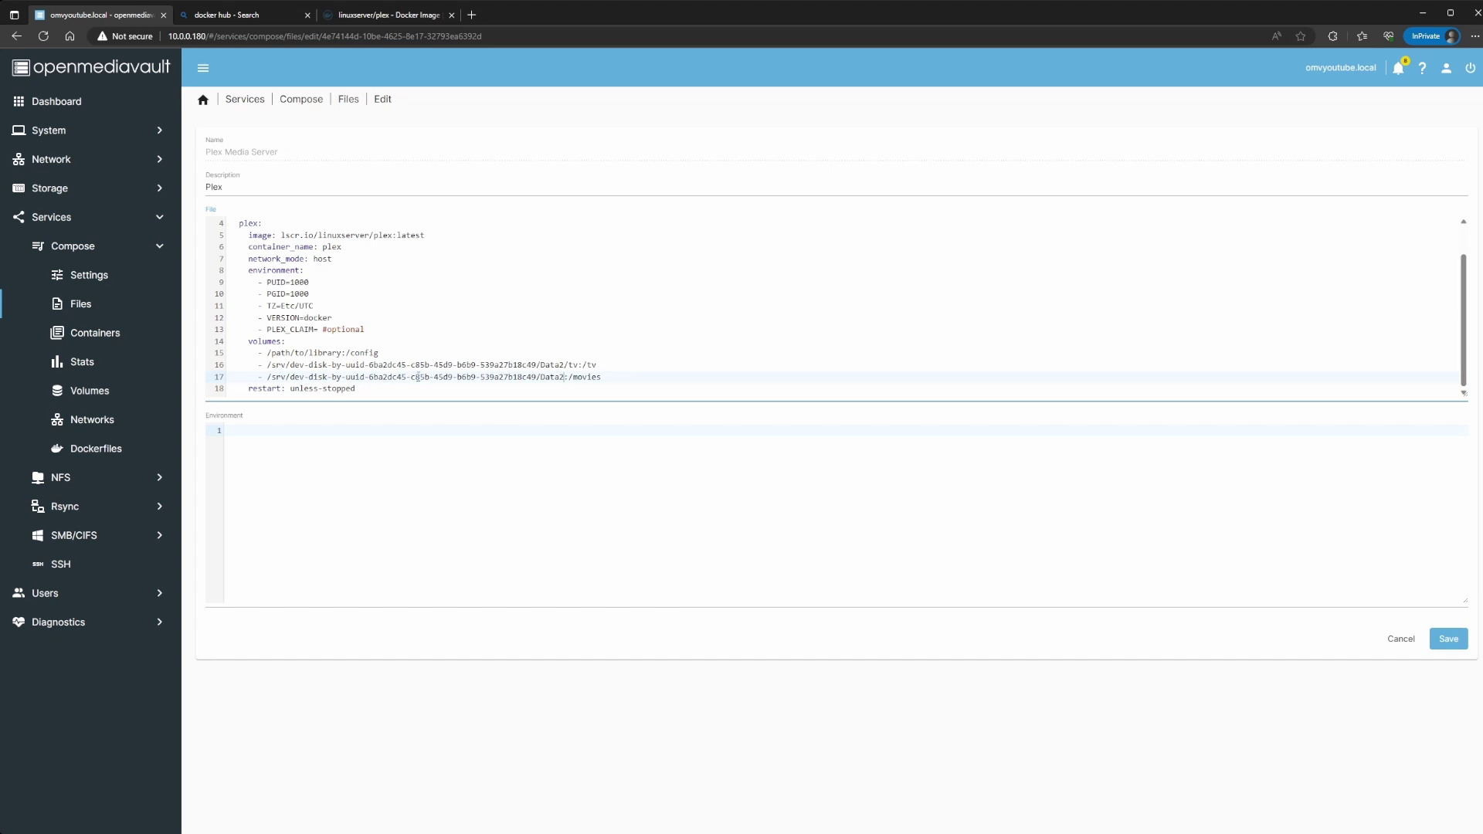
{"action": "type", "text": "/movies"}
{"action": "key", "text": "alt+Tab"}
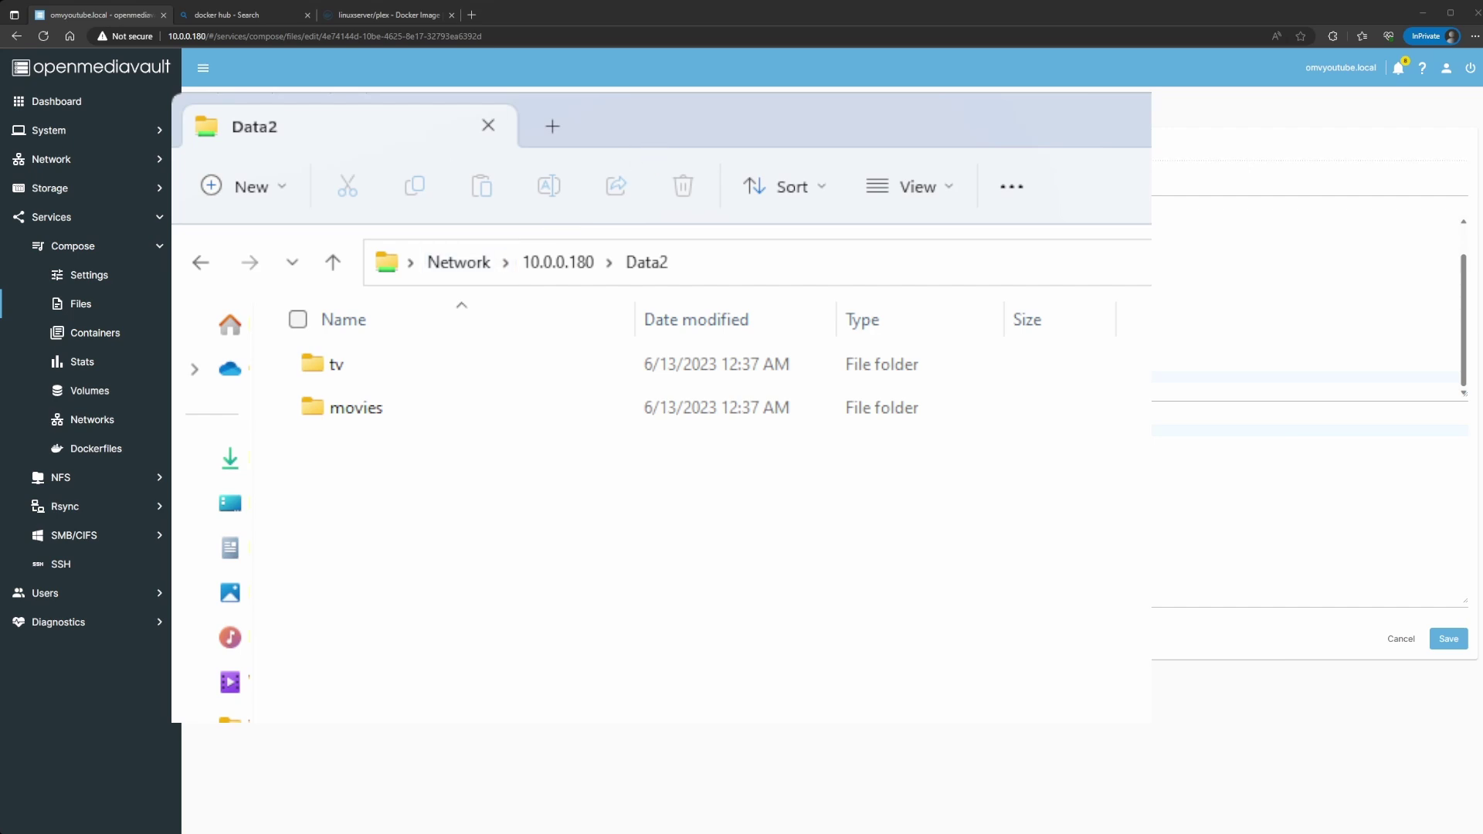
Verify the Data2 share's tv and movies folder names, then select the /path/to/library placeholder
{"action": "left_click", "coordinate": [358, 374]}
{"action": "left_click", "coordinate": [384, 421]}
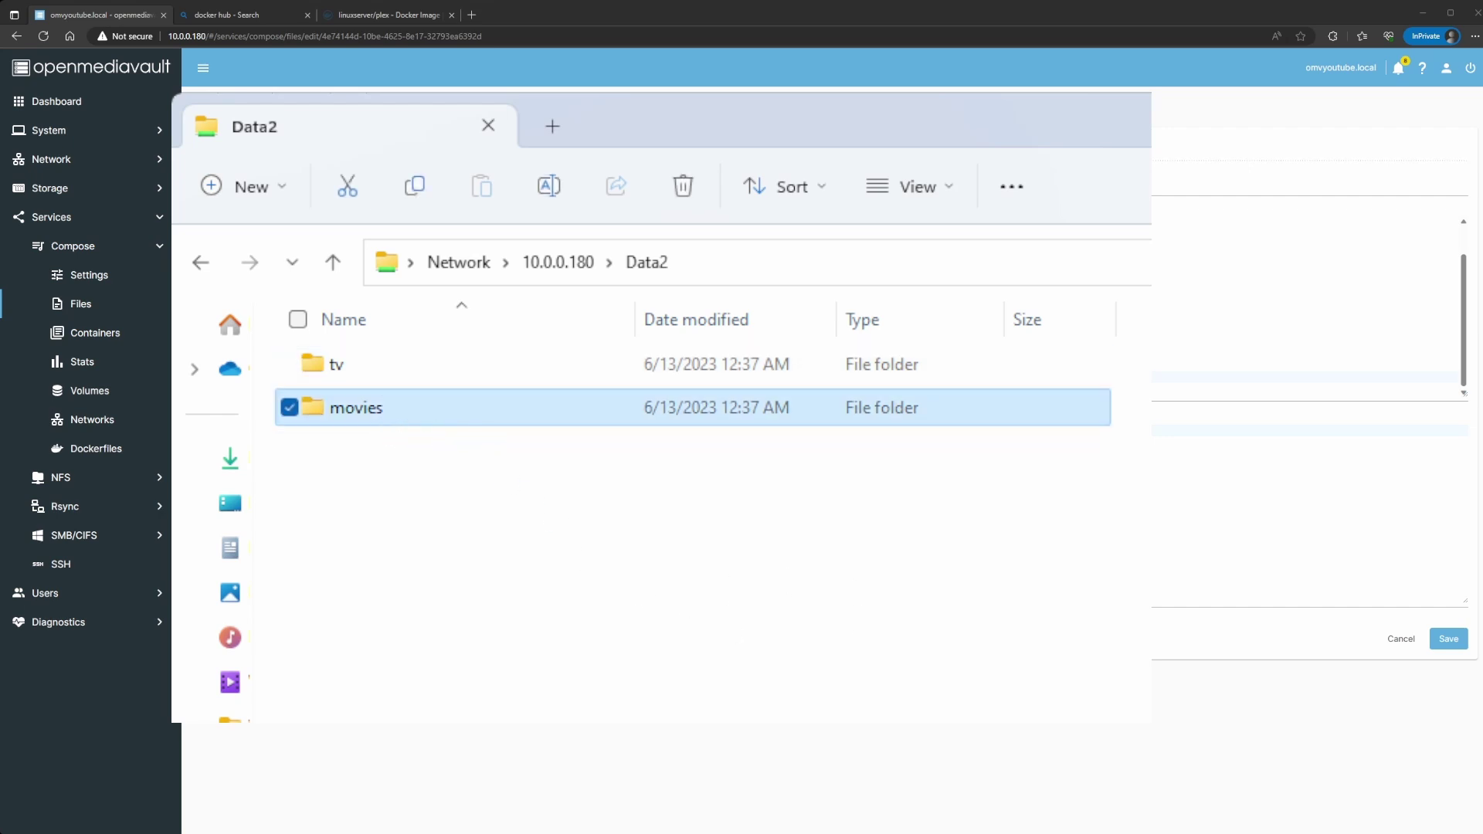
{"action": "left_click_drag", "start_coordinate": [341, 353], "coordinate": [267, 353]}
Map the Plex config volume to the data disk's Configs folder
{"action": "key", "text": "ctrl+v"}
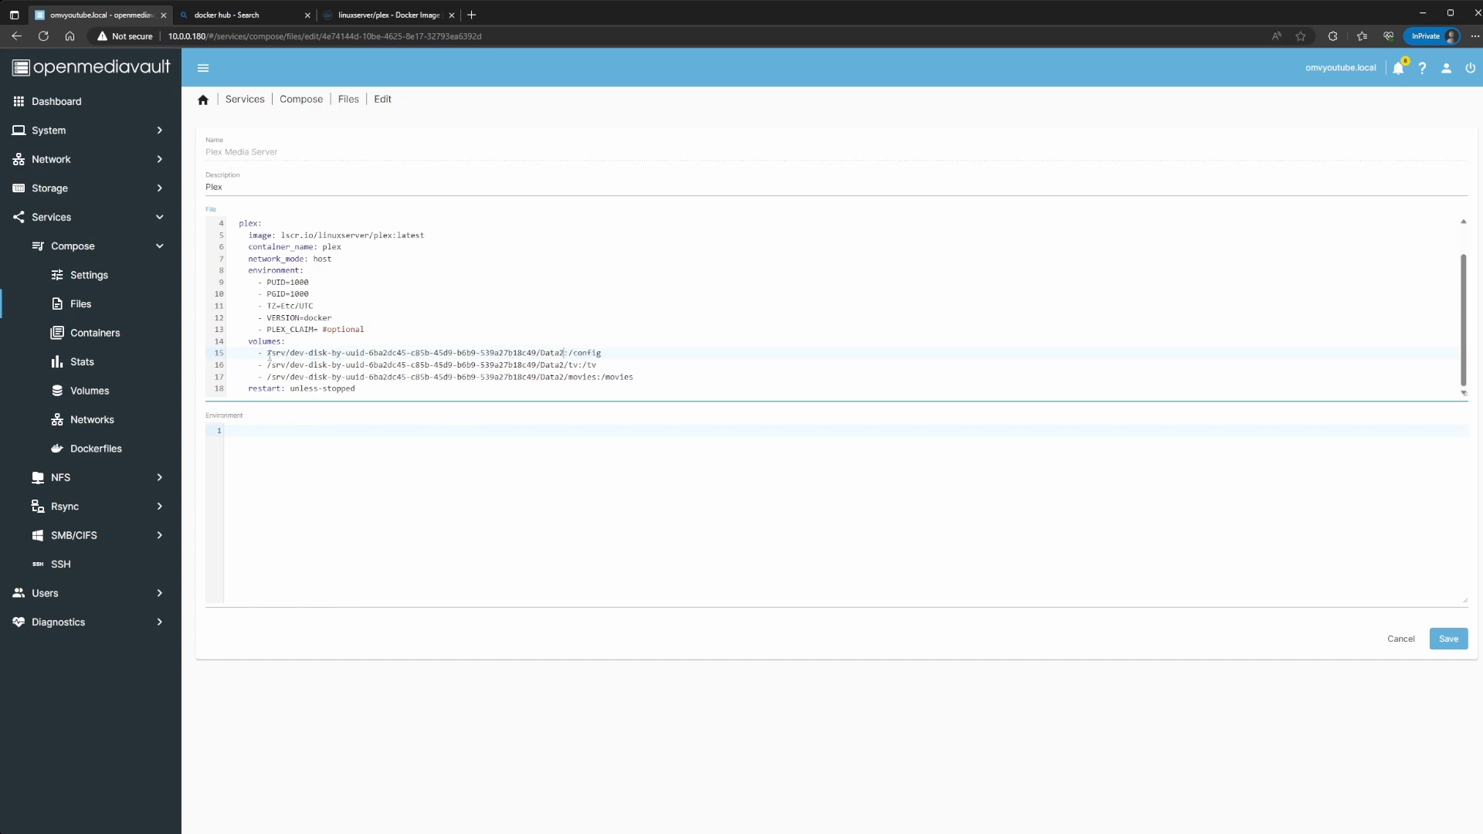
{"action": "key", "text": "BackSpace"}
{"action": "key", "text": "BackSpace"}
{"action": "key", "text": "BackSpace"}
{"action": "key", "text": "BackSpace"}
{"action": "key", "text": "BackSpace"}
{"action": "type", "text": "Configs"}
Change PUID from 1000 to 998 and PGID from 1000 to 100
{"action": "scroll", "coordinate": [331, 354], "scroll_direction": "up", "scroll_amount": 1}
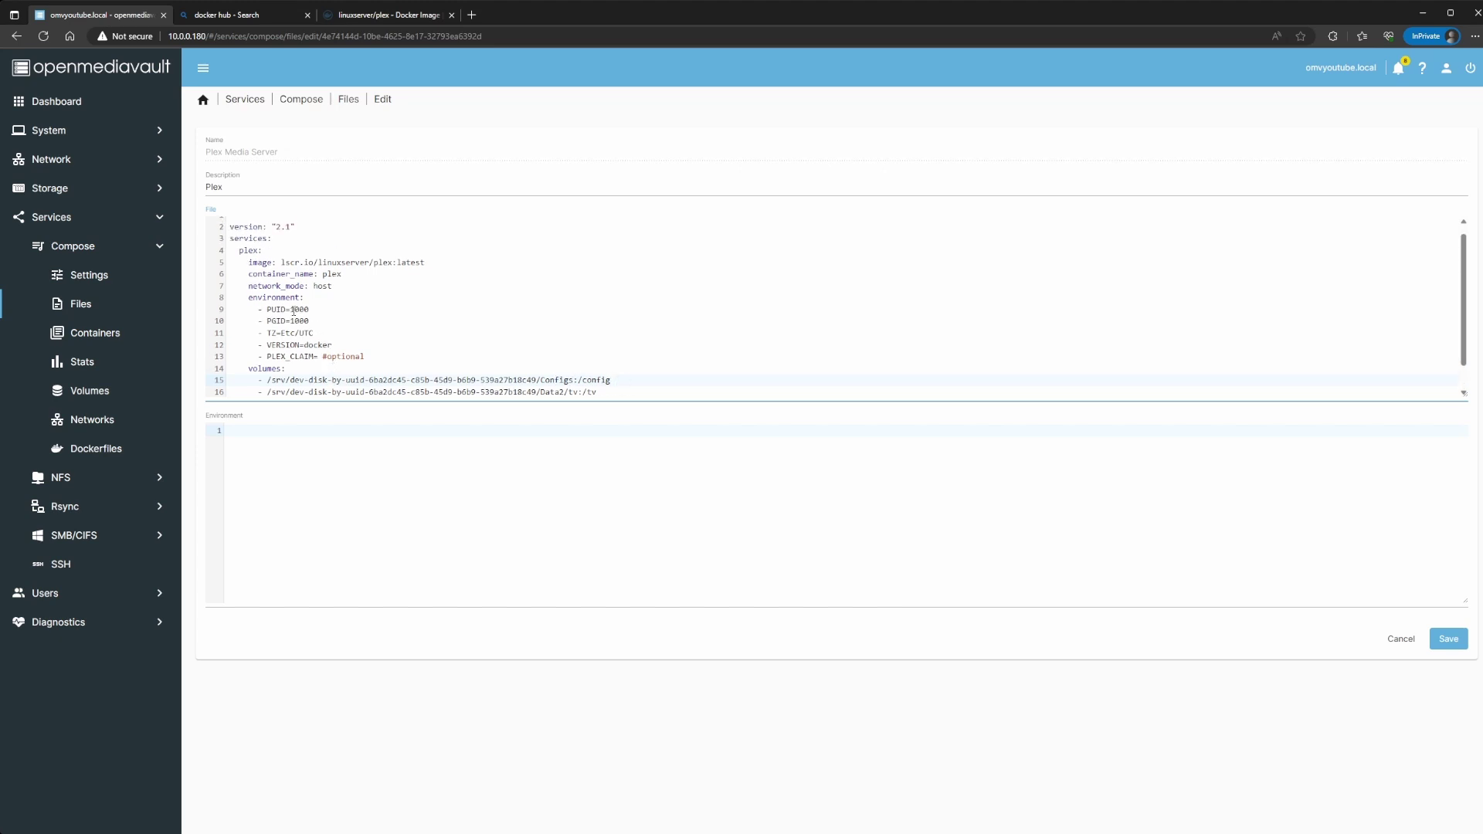
{"action": "double_click", "coordinate": [293, 310]}
{"action": "left_click", "coordinate": [295, 322]}
{"action": "left_click", "coordinate": [311, 310]}
{"action": "key", "text": "BackSpace"}
{"action": "key", "text": "BackSpace"}
{"action": "key", "text": "BackSpace"}
{"action": "key", "text": "BackSpace"}
{"action": "type", "text": "998"}
{"action": "left_click_drag", "start_coordinate": [309, 322], "coordinate": [300, 321]}
{"action": "key", "text": "BackSpace"}
{"action": "scroll", "coordinate": [330, 347], "scroll_direction": "down", "scroll_amount": 1}
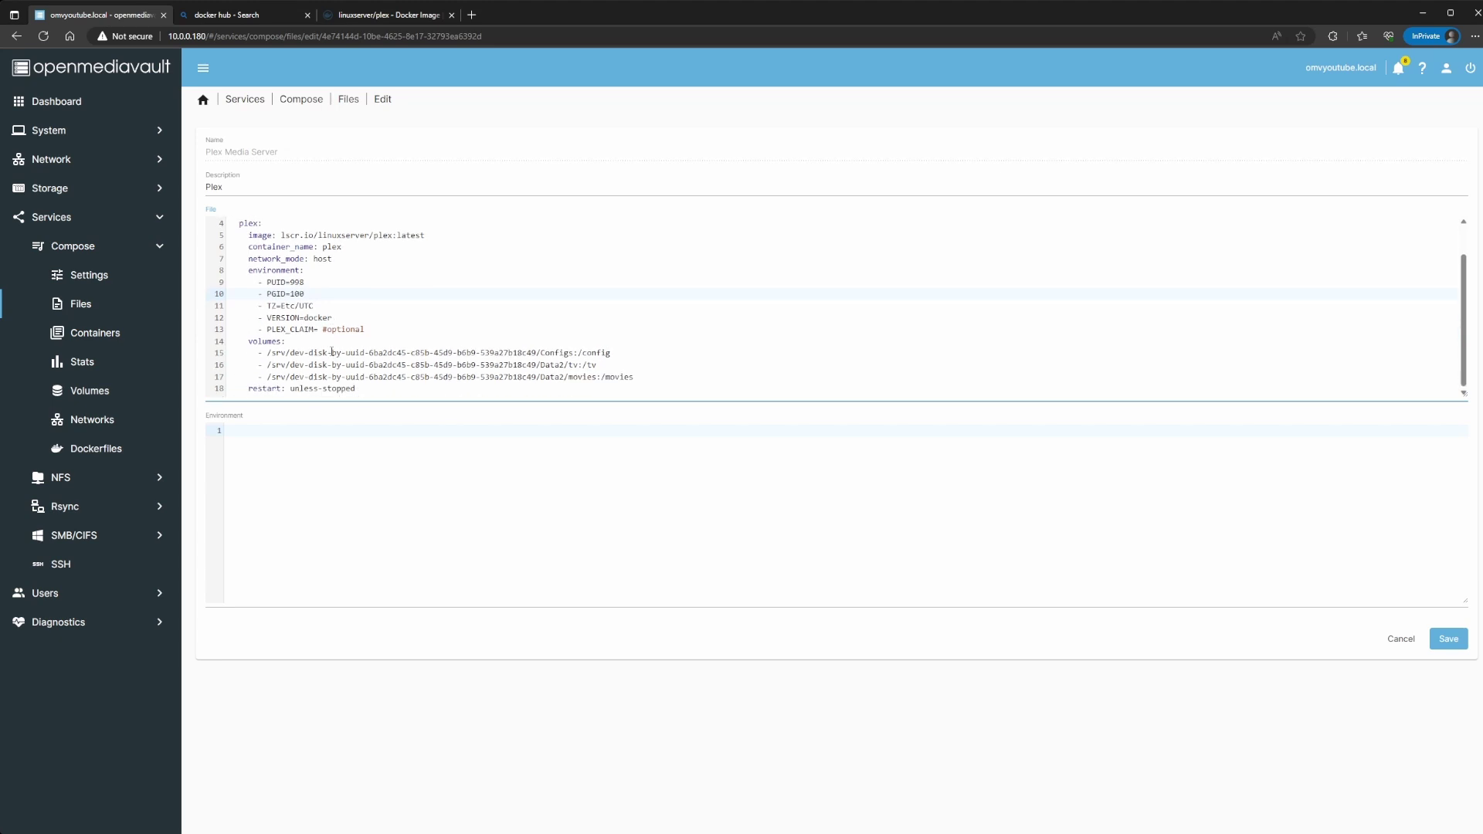
{"action": "scroll", "coordinate": [332, 351], "scroll_direction": "up", "scroll_amount": 1}
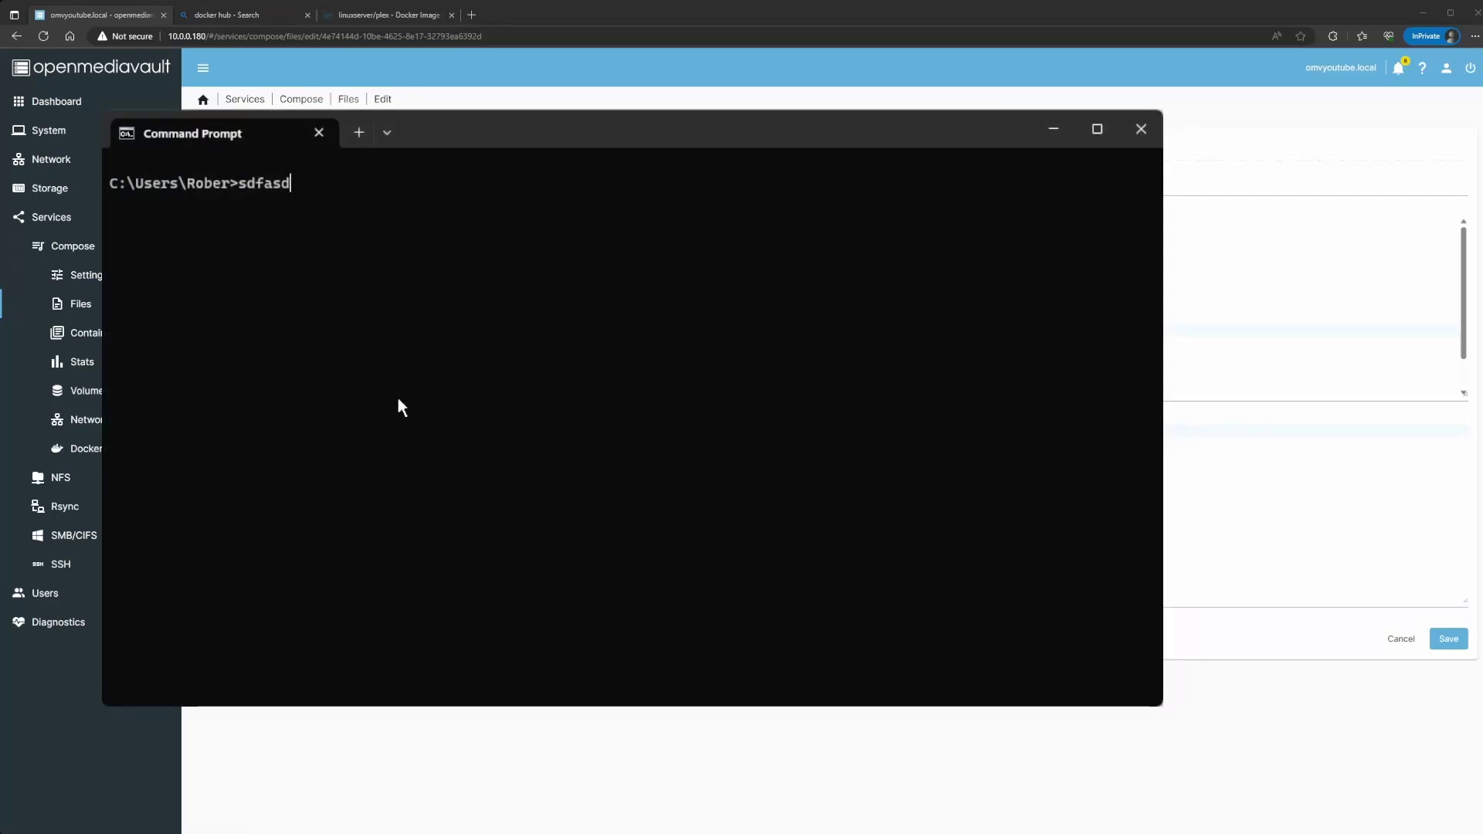
{"action": "key", "text": "BackSpace"}
{"action": "key", "text": "BackSpace"}
{"action": "key", "text": "BackSpace"}
{"action": "key", "text": "BackSpace"}
{"action": "key", "text": "BackSpace"}
{"action": "key", "text": "BackSpace"}
{"action": "type", "text": "ssh root@10."}
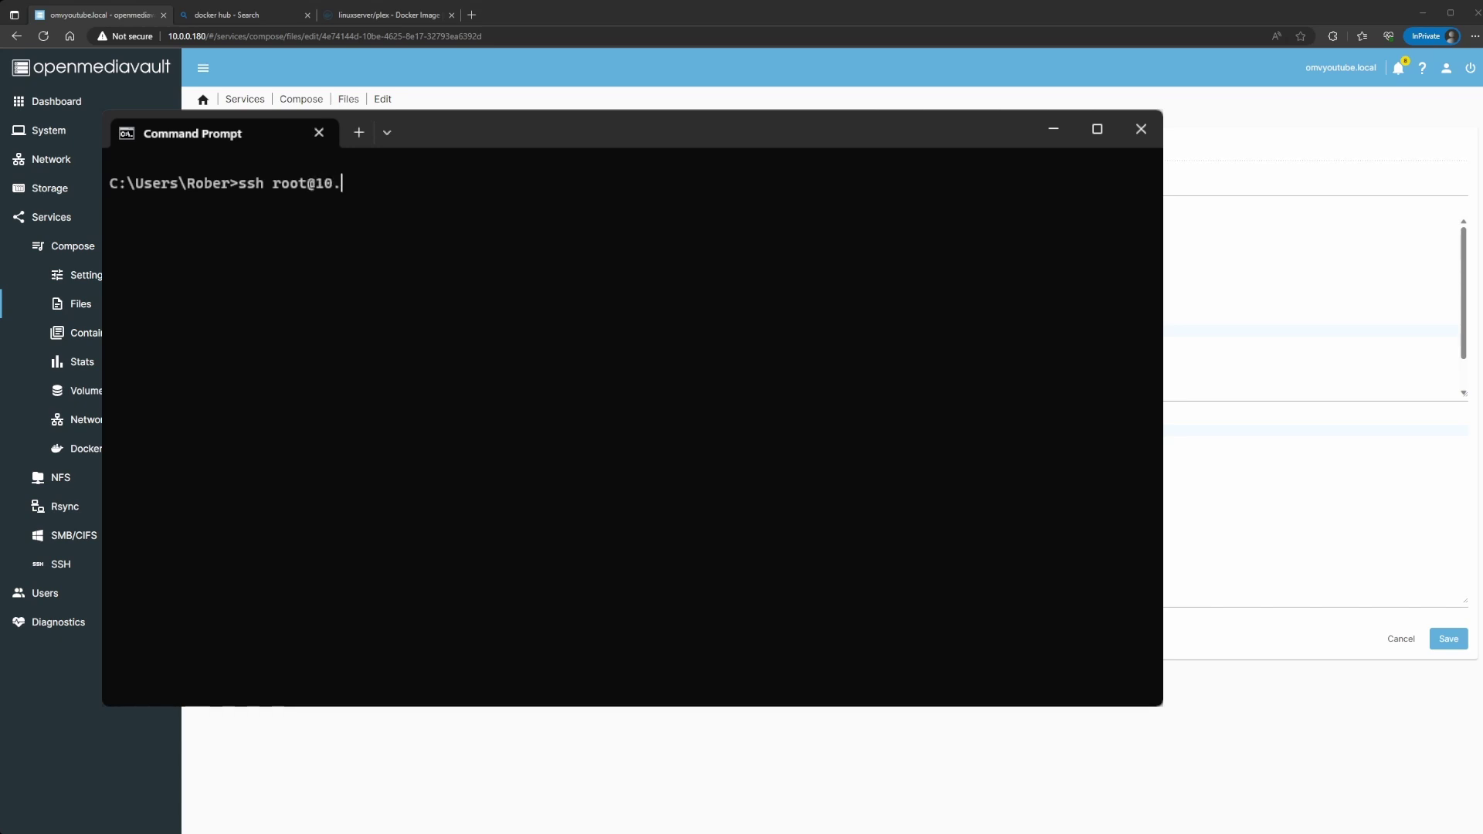
{"action": "type", "text": "0.0.180"}
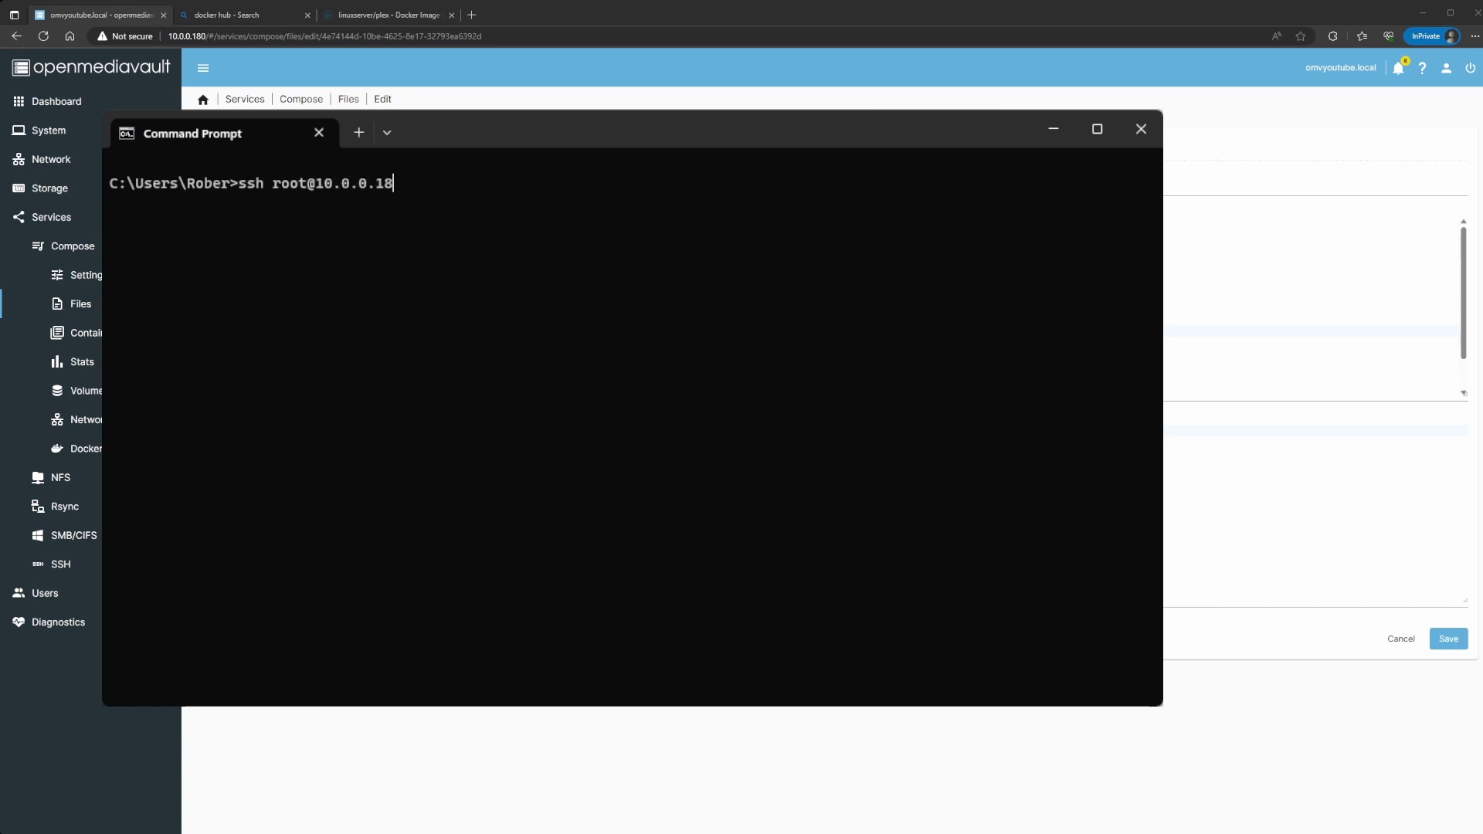
{"action": "key", "text": "Return"}
{"action": "key", "text": "Return"}
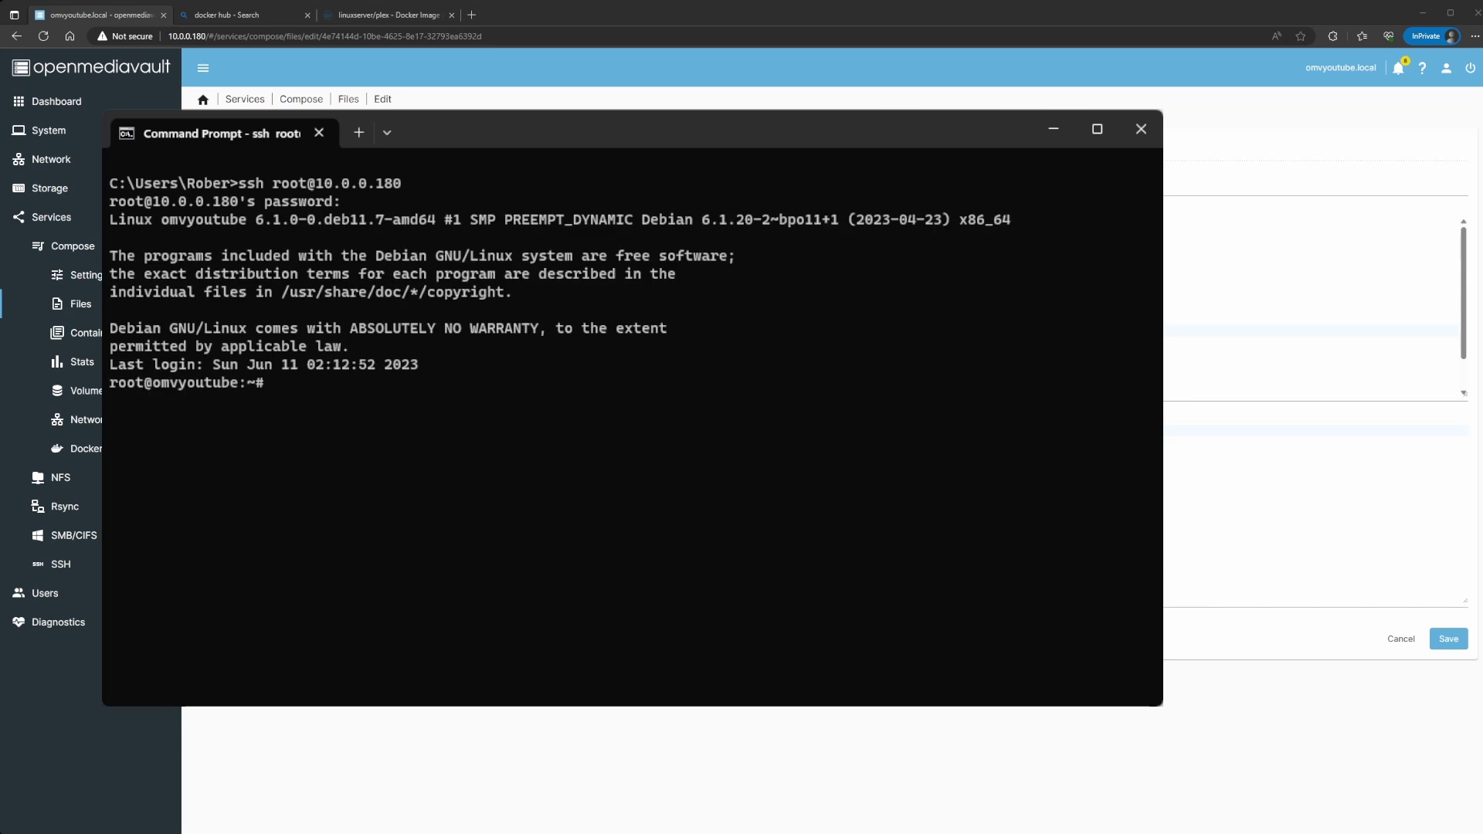
{"action": "type", "text": "id "}
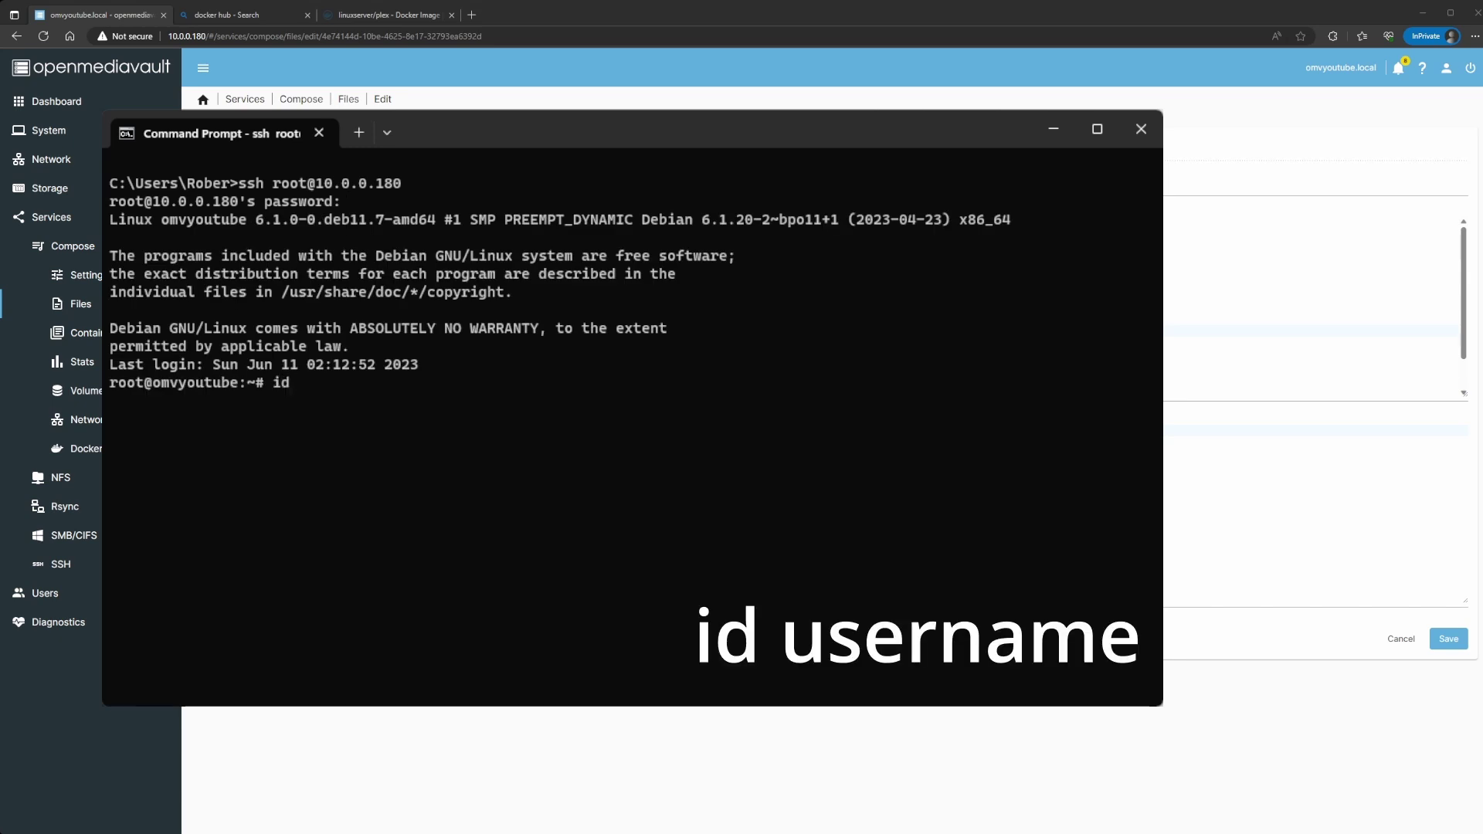
{"action": "type", "text": "admin"}
{"action": "key", "text": "Return"}
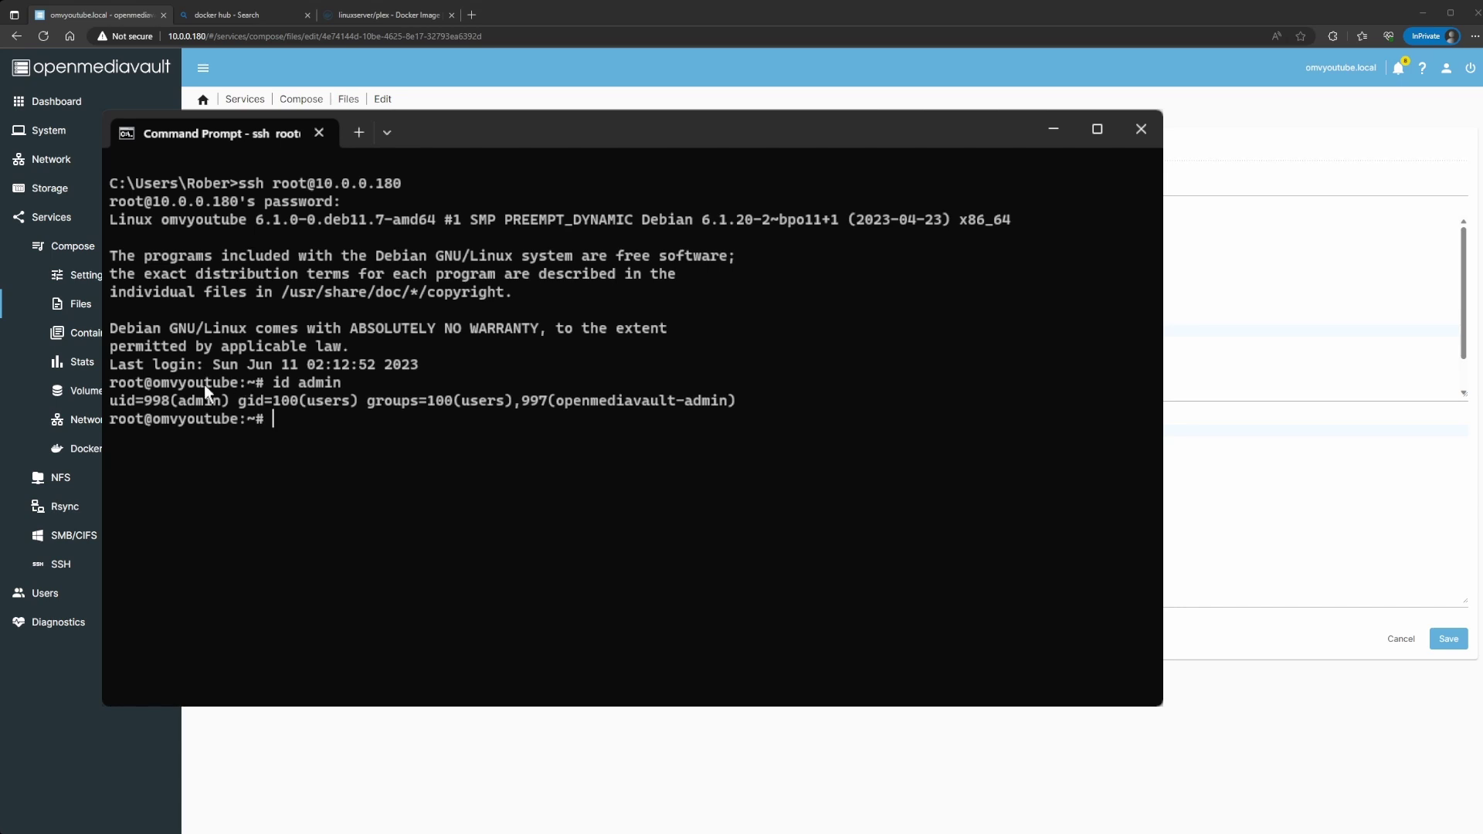
{"action": "left_click_drag", "start_coordinate": [112, 401], "coordinate": [305, 409]}
{"action": "left_click", "coordinate": [238, 401]}
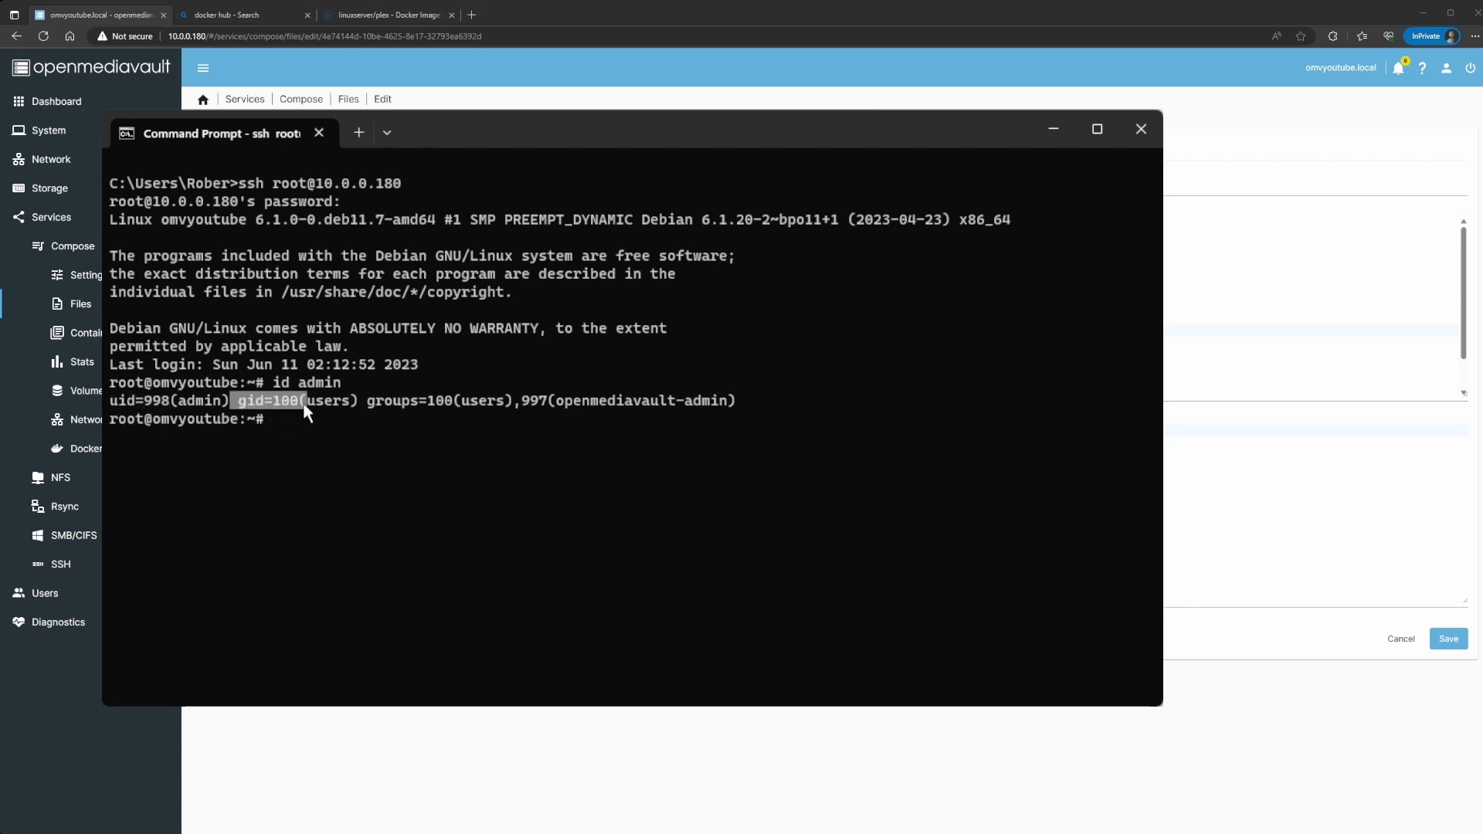
{"action": "left_click", "coordinate": [299, 431]}
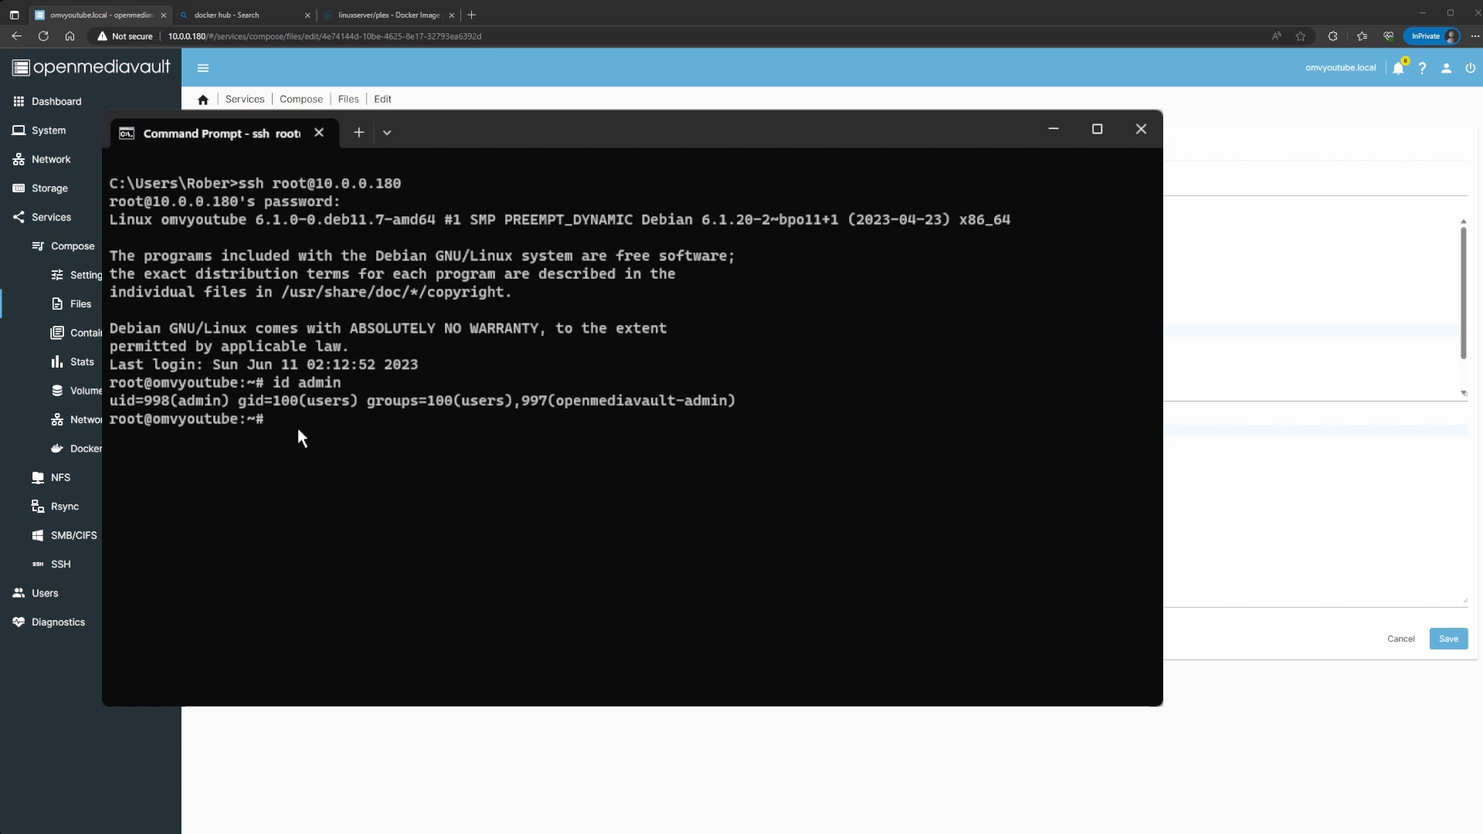
{"action": "type", "text": "id root"}
{"action": "key", "text": "Return"}
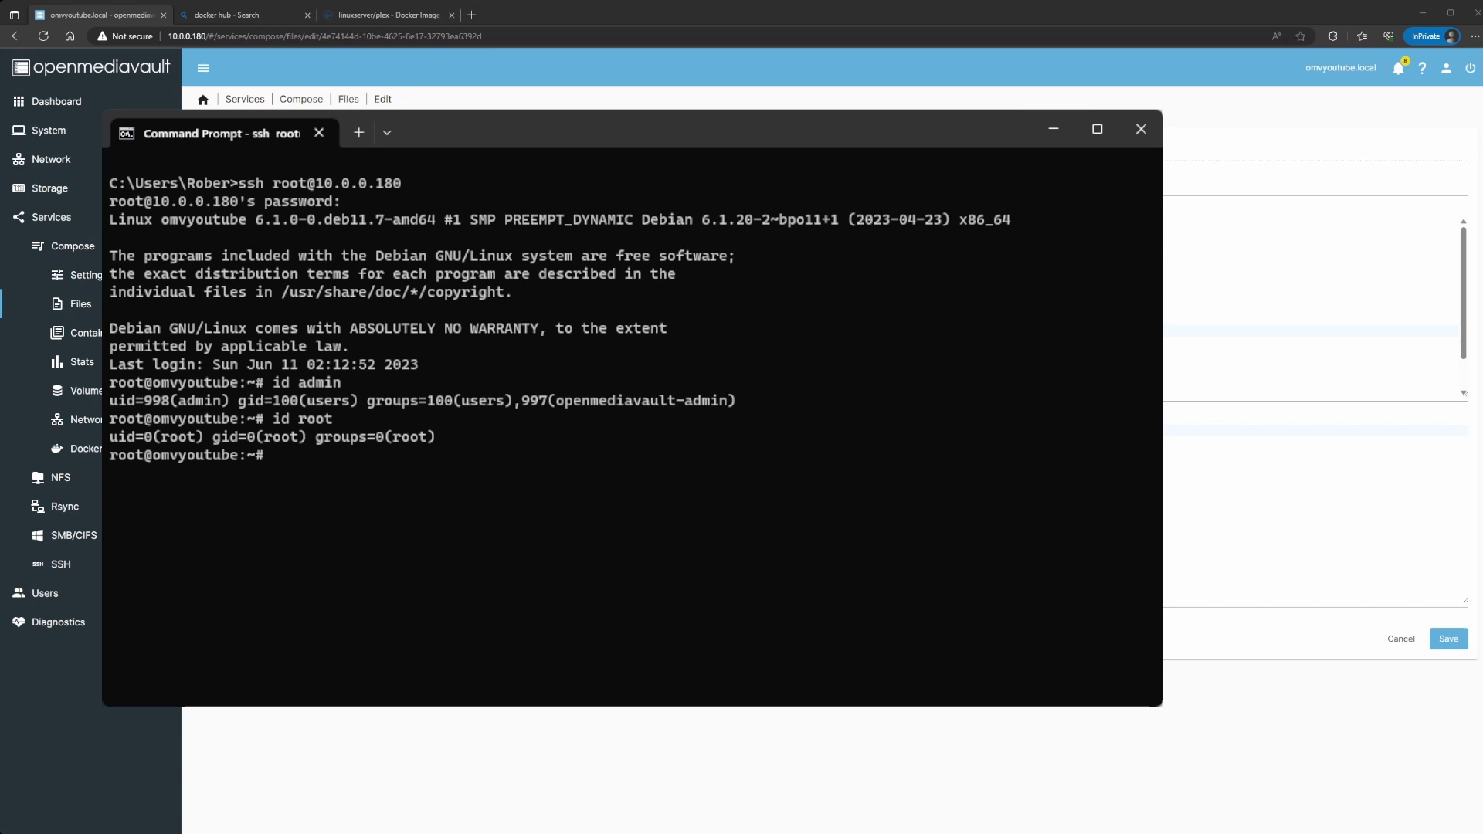
Save the edited Plex compose file and apply the configuration changes
{"action": "key", "text": "alt+Tab"}
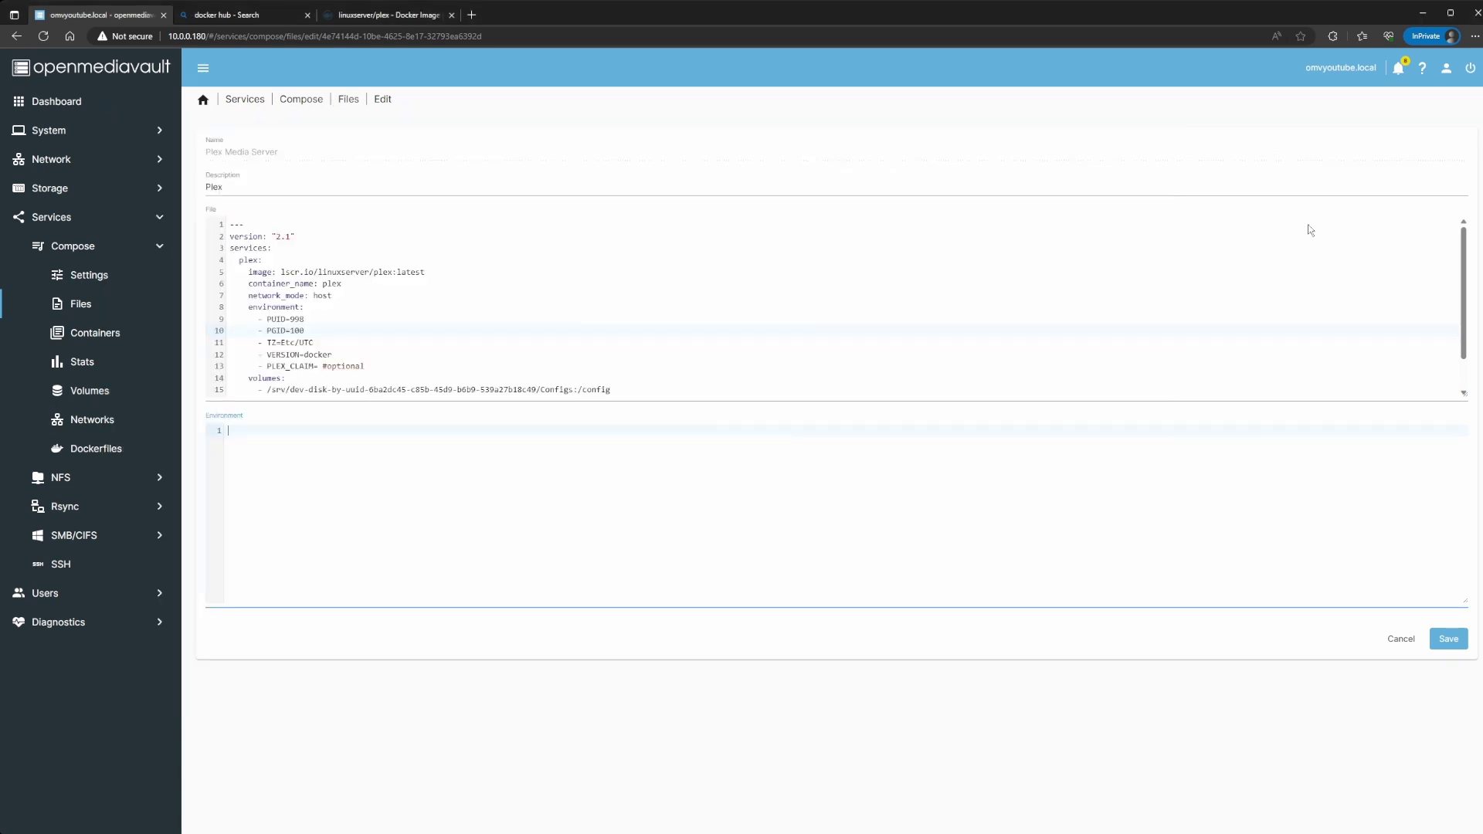
{"action": "left_click", "coordinate": [1450, 641]}
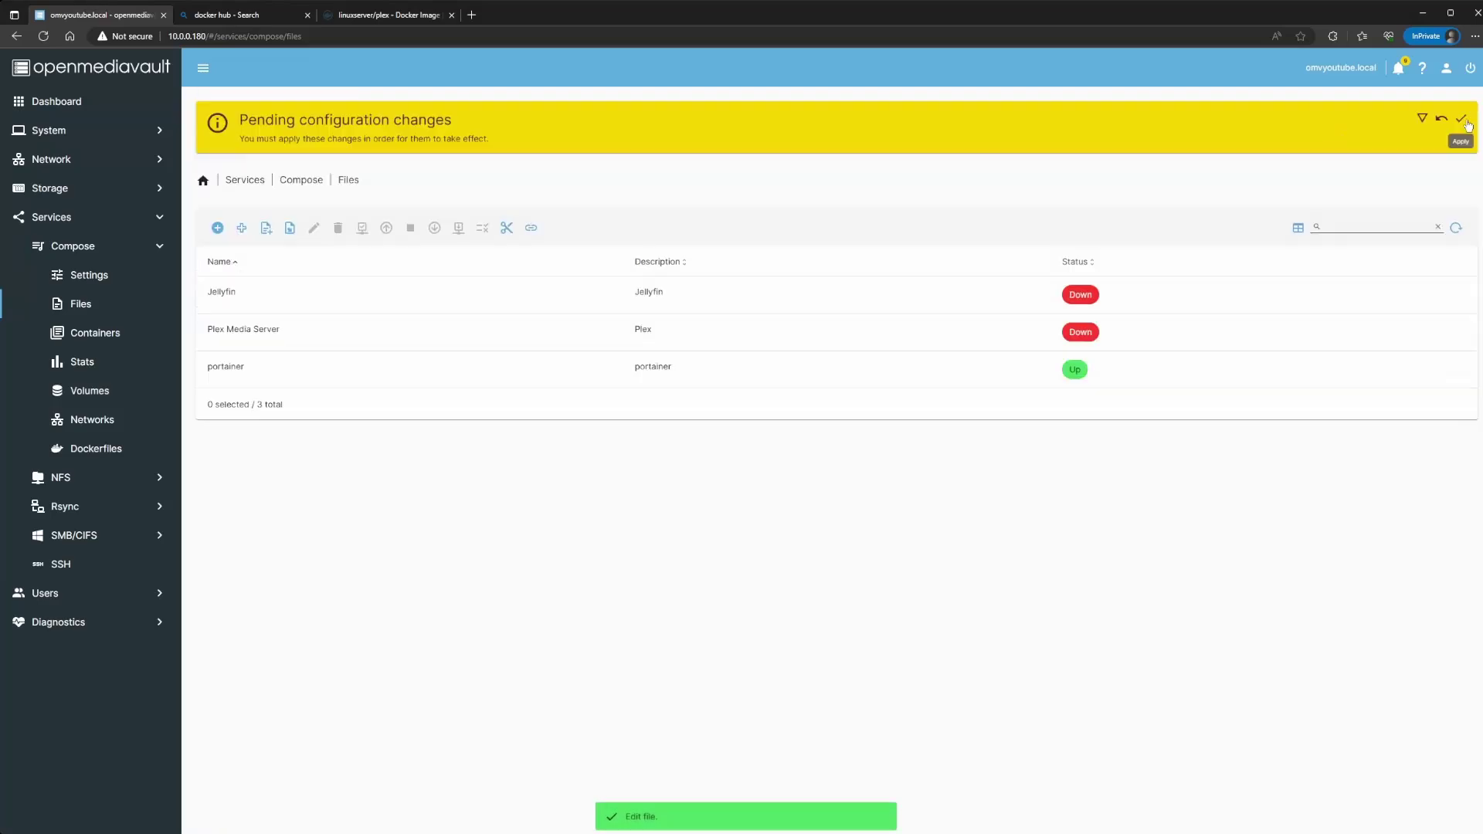
{"action": "left_click", "coordinate": [1461, 118]}
{"action": "left_click", "coordinate": [837, 472]}
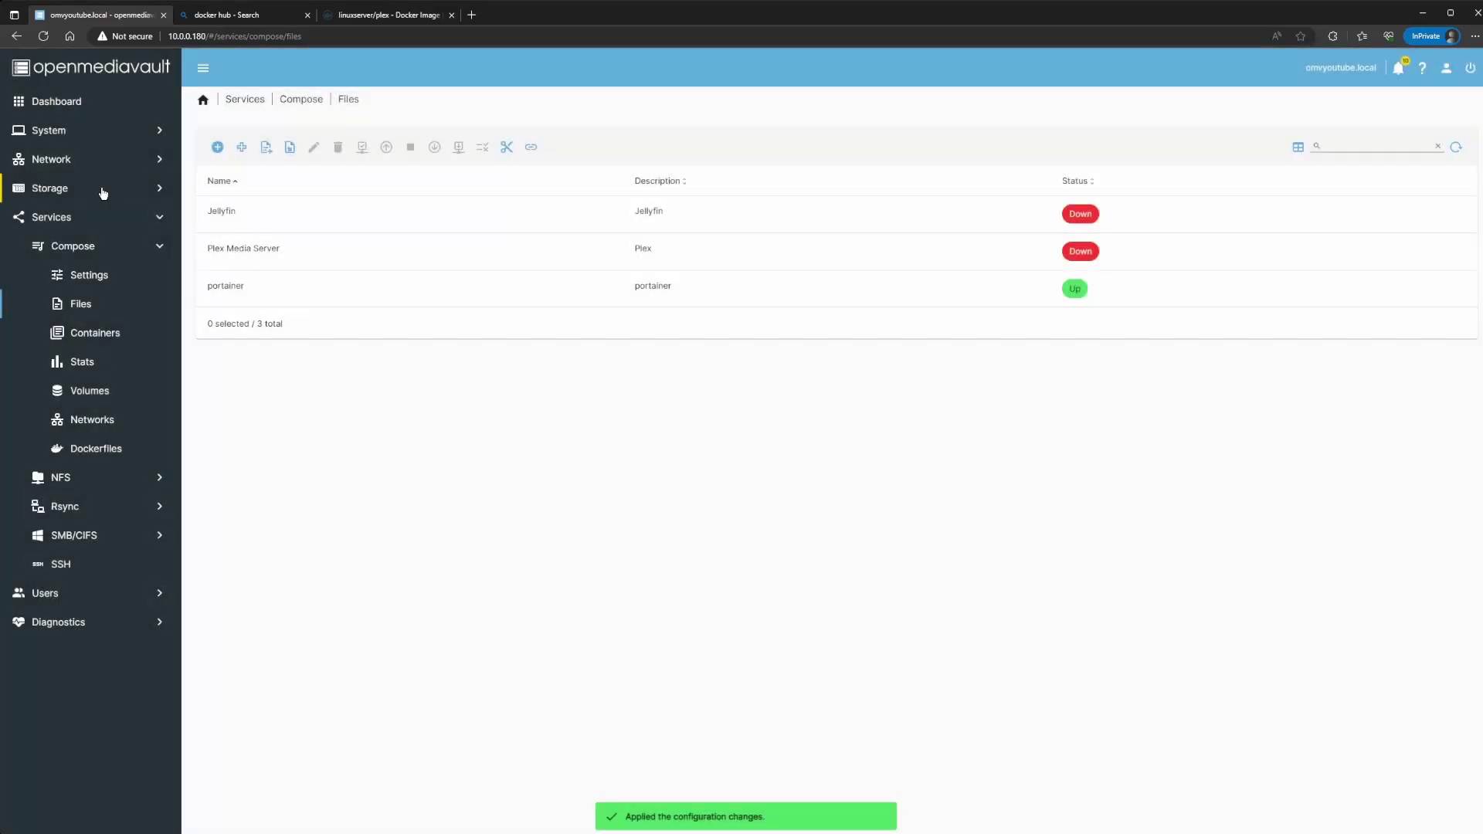
Create a new user named appuser and enter the account password
{"action": "left_click", "coordinate": [51, 217]}
{"action": "left_click", "coordinate": [45, 246]}
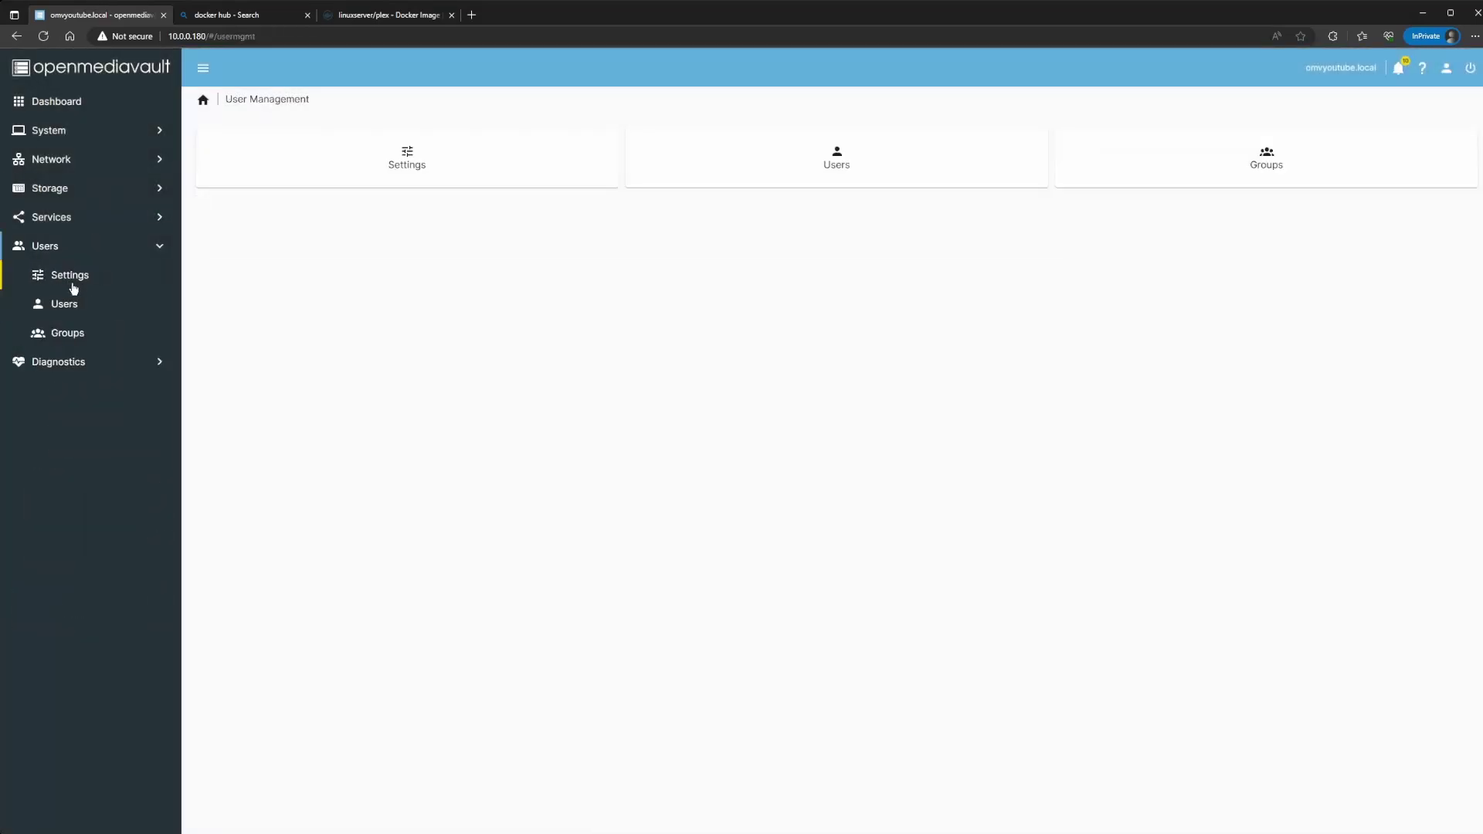
{"action": "left_click", "coordinate": [64, 304]}
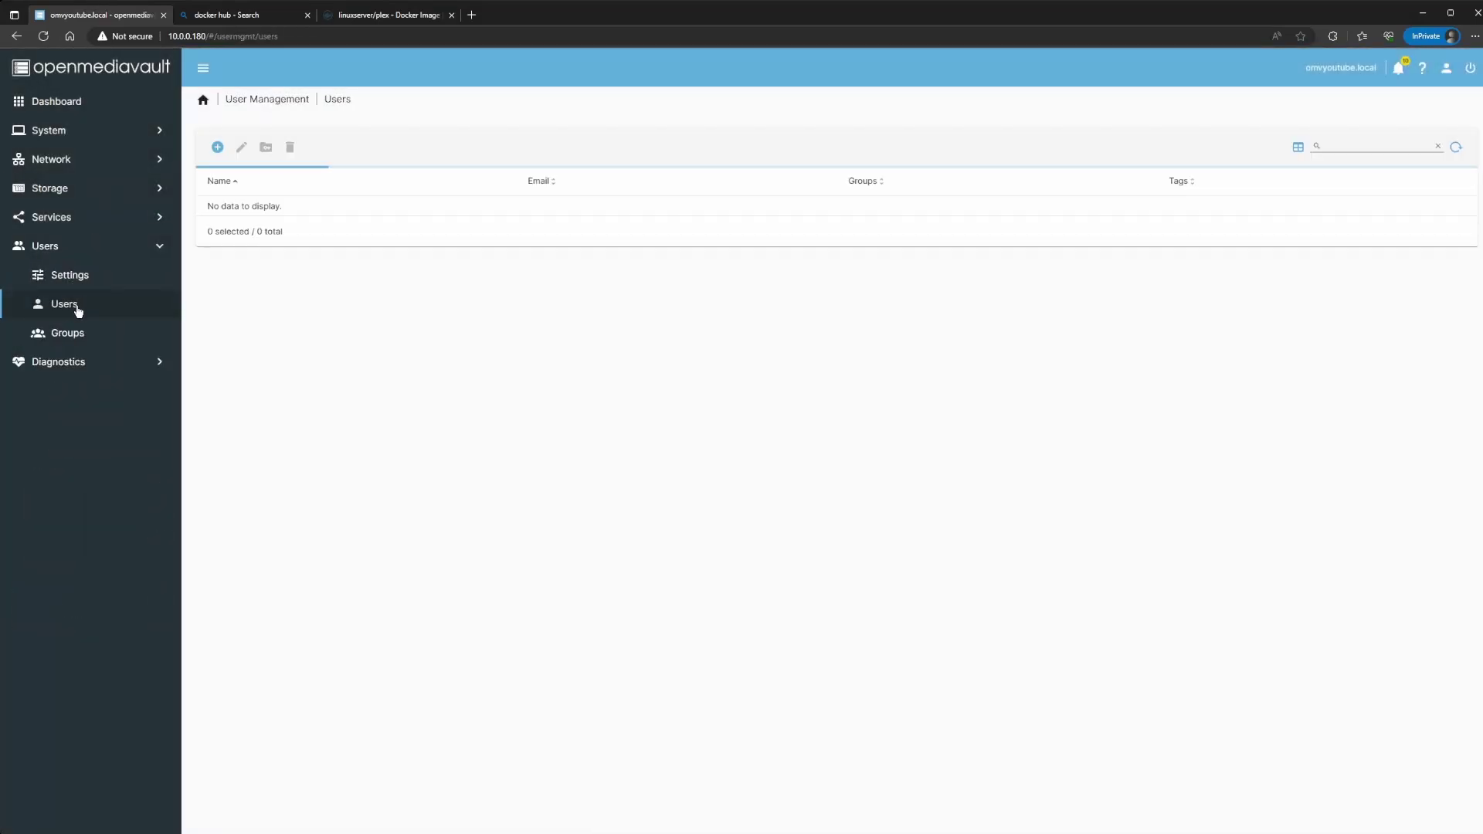
{"action": "left_click", "coordinate": [217, 147]}
{"action": "left_click", "coordinate": [247, 182]}
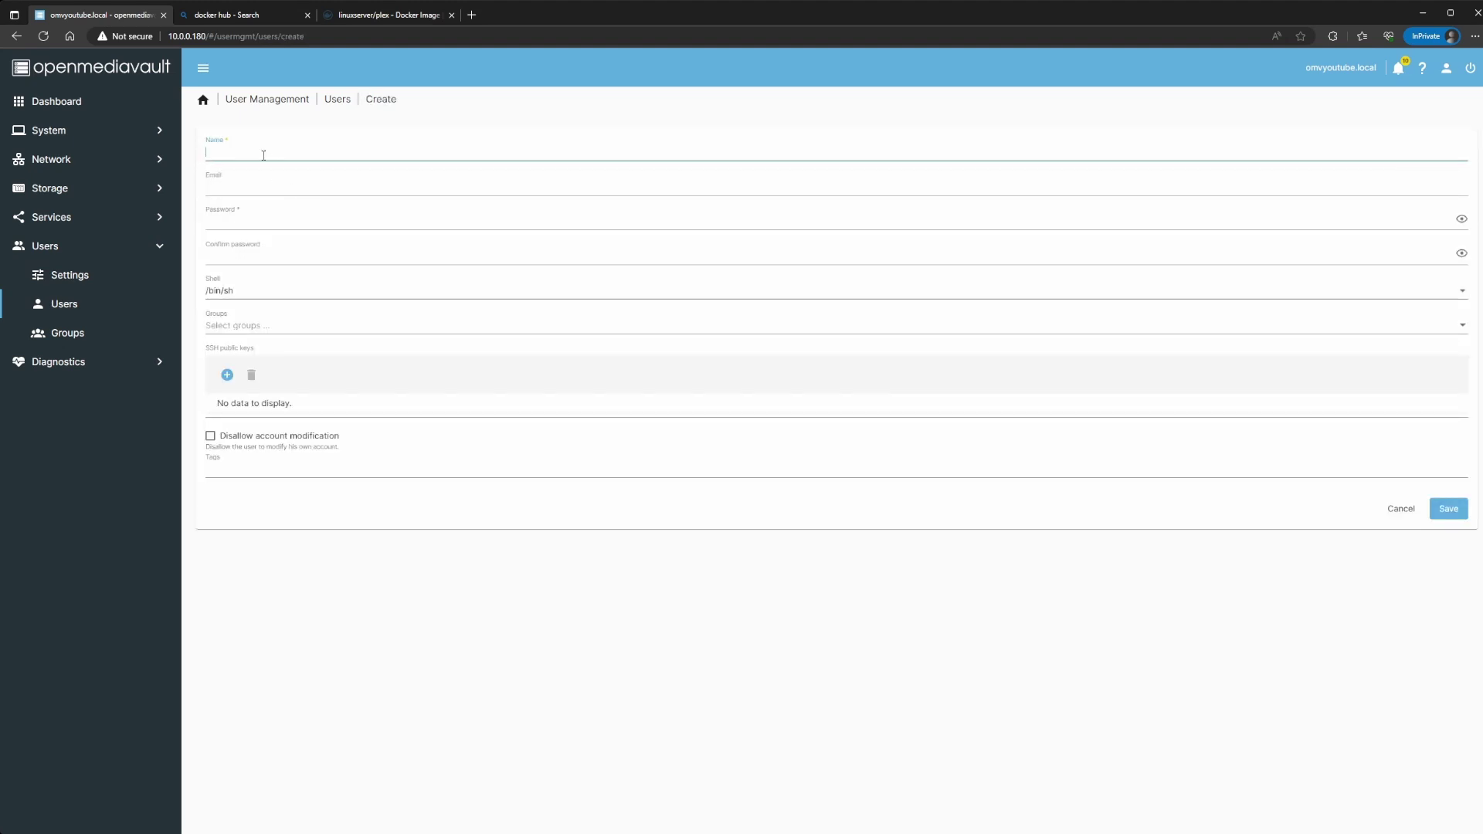
{"action": "type", "text": "appuser"}
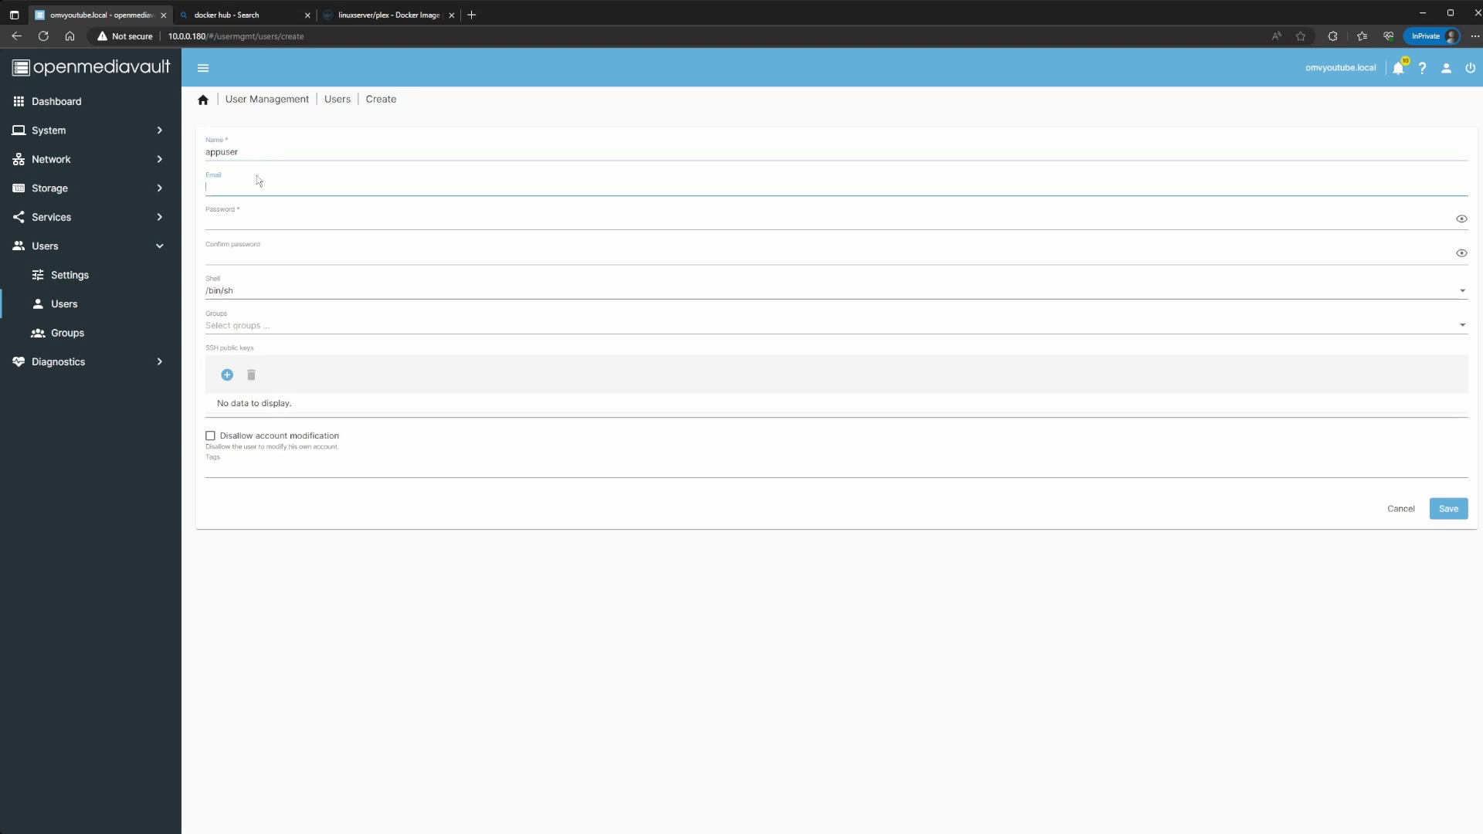
{"action": "left_click", "coordinate": [245, 220]}
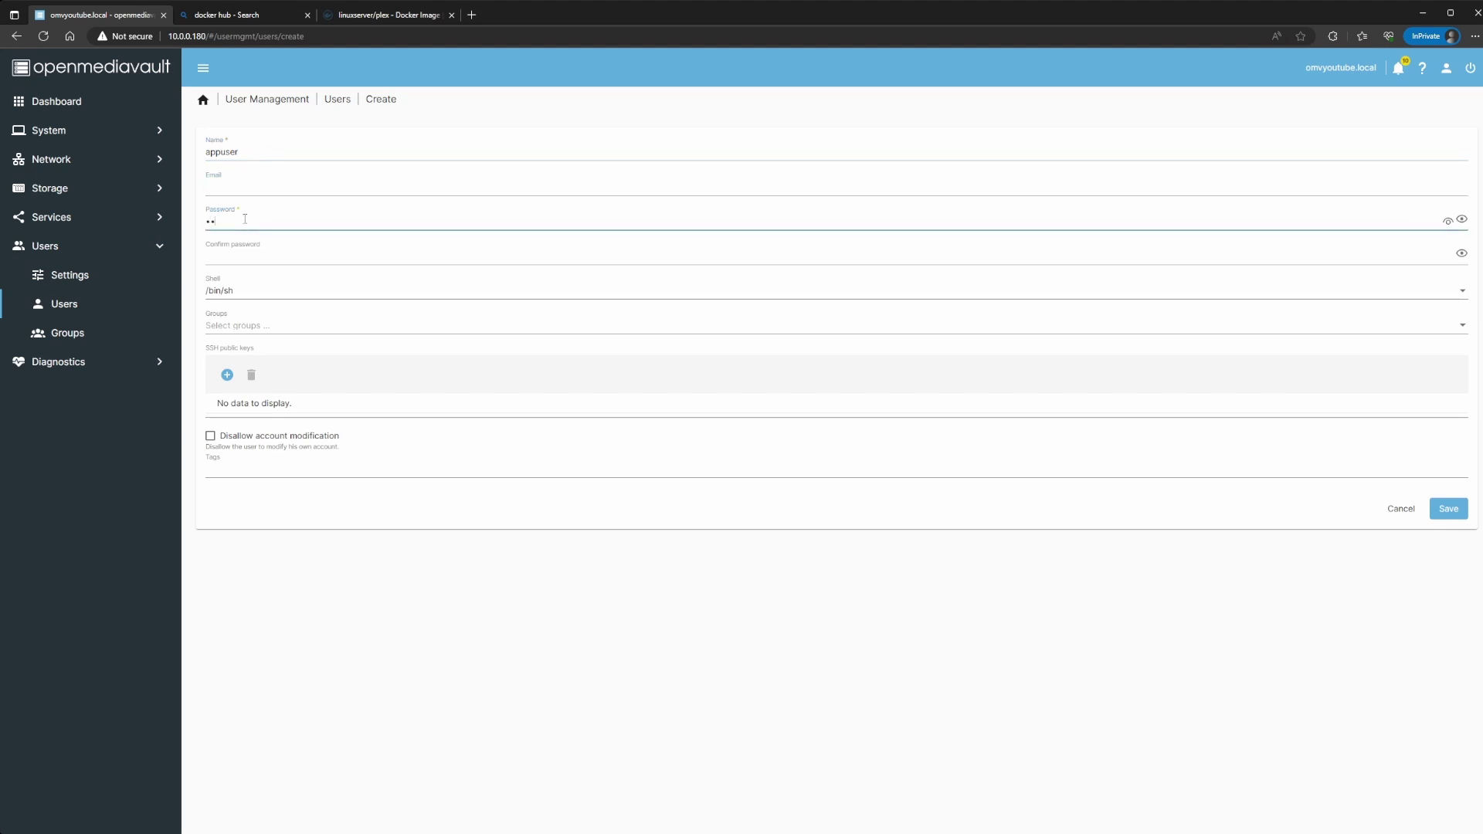
{"action": "left_click", "coordinate": [248, 263]}
{"action": "type", "text": "******"}
Add appuser to the docker and users groups
{"action": "left_click", "coordinate": [275, 325]}
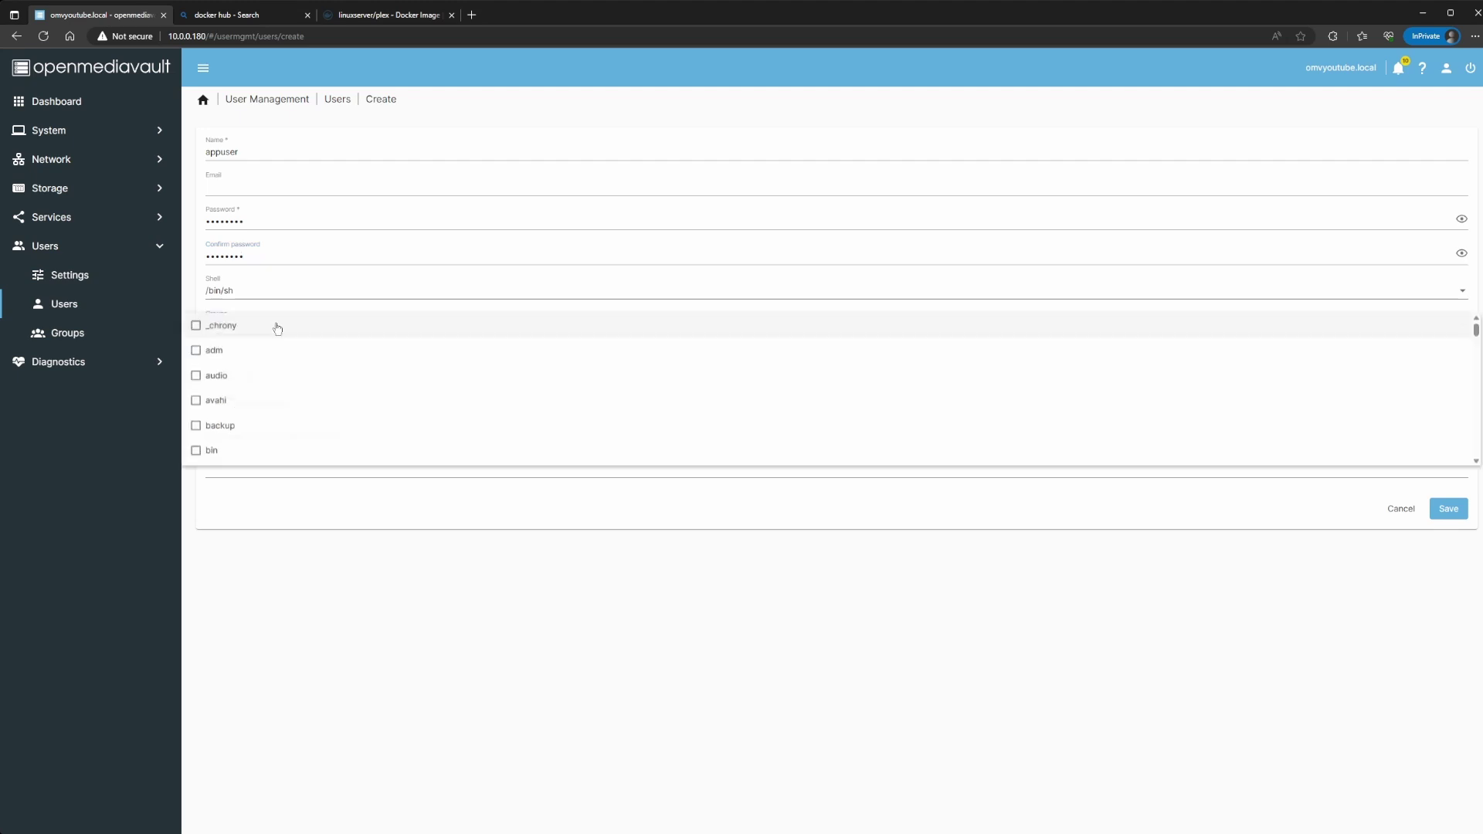
{"action": "scroll", "coordinate": [328, 384], "scroll_direction": "down", "scroll_amount": 3}
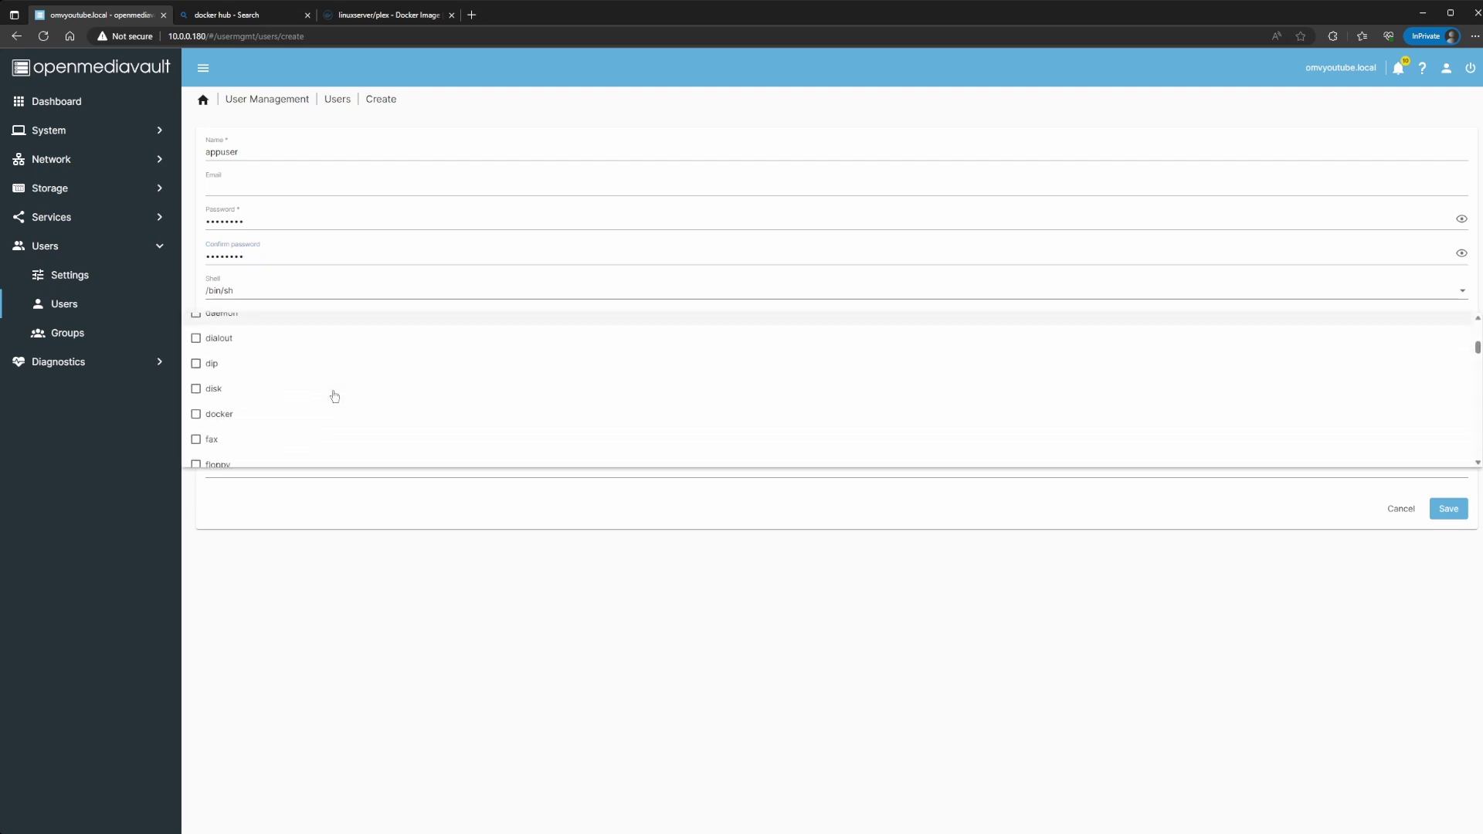
{"action": "scroll", "coordinate": [332, 397], "scroll_direction": "down", "scroll_amount": 3}
{"action": "left_click", "coordinate": [313, 396]}
{"action": "scroll", "coordinate": [306, 396], "scroll_direction": "down", "scroll_amount": 5}
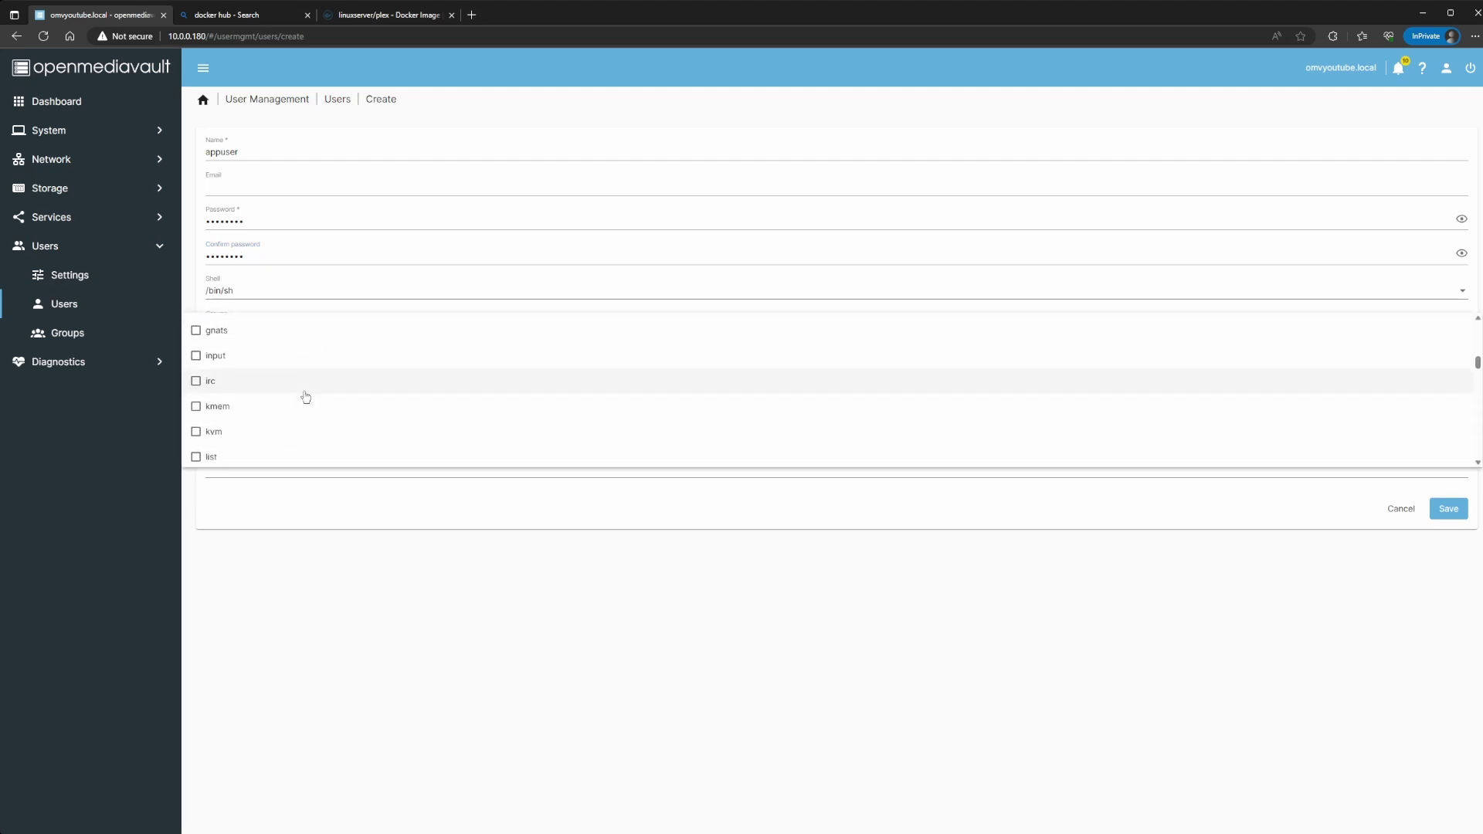
{"action": "scroll", "coordinate": [291, 408], "scroll_direction": "down", "scroll_amount": 4}
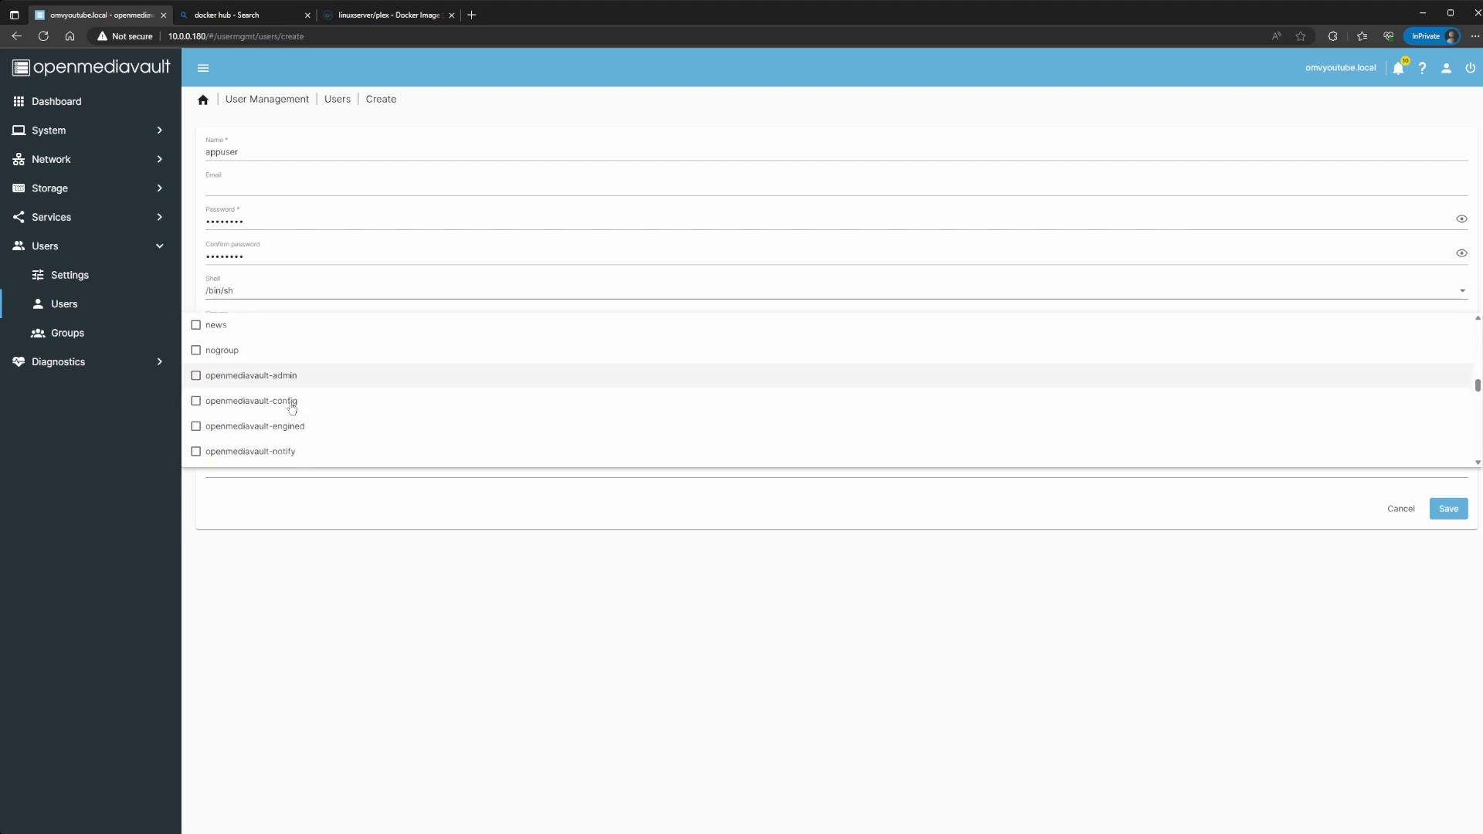
{"action": "scroll", "coordinate": [287, 408], "scroll_direction": "down", "scroll_amount": 4}
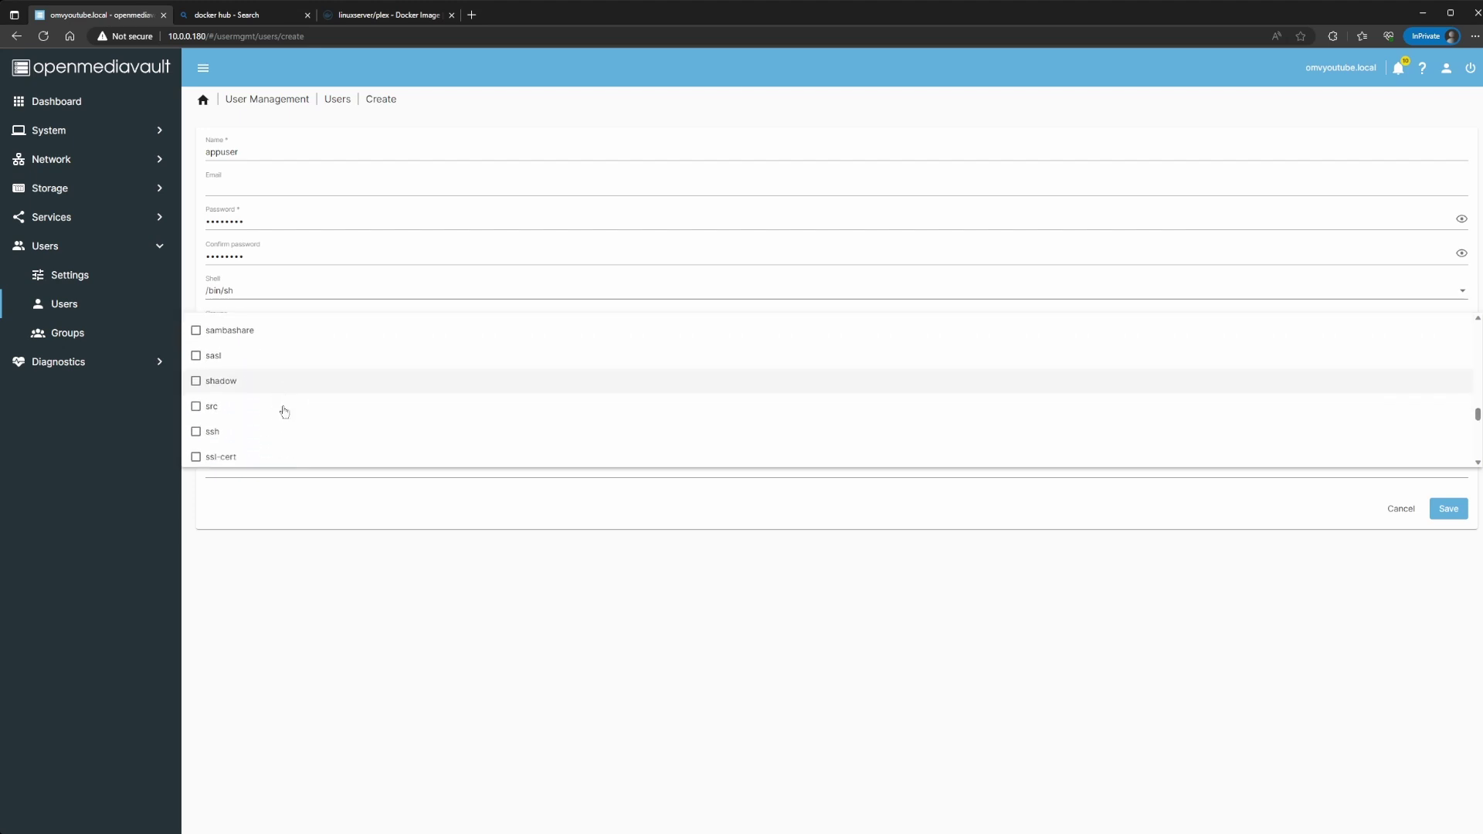
{"action": "scroll", "coordinate": [282, 410], "scroll_direction": "down", "scroll_amount": 5}
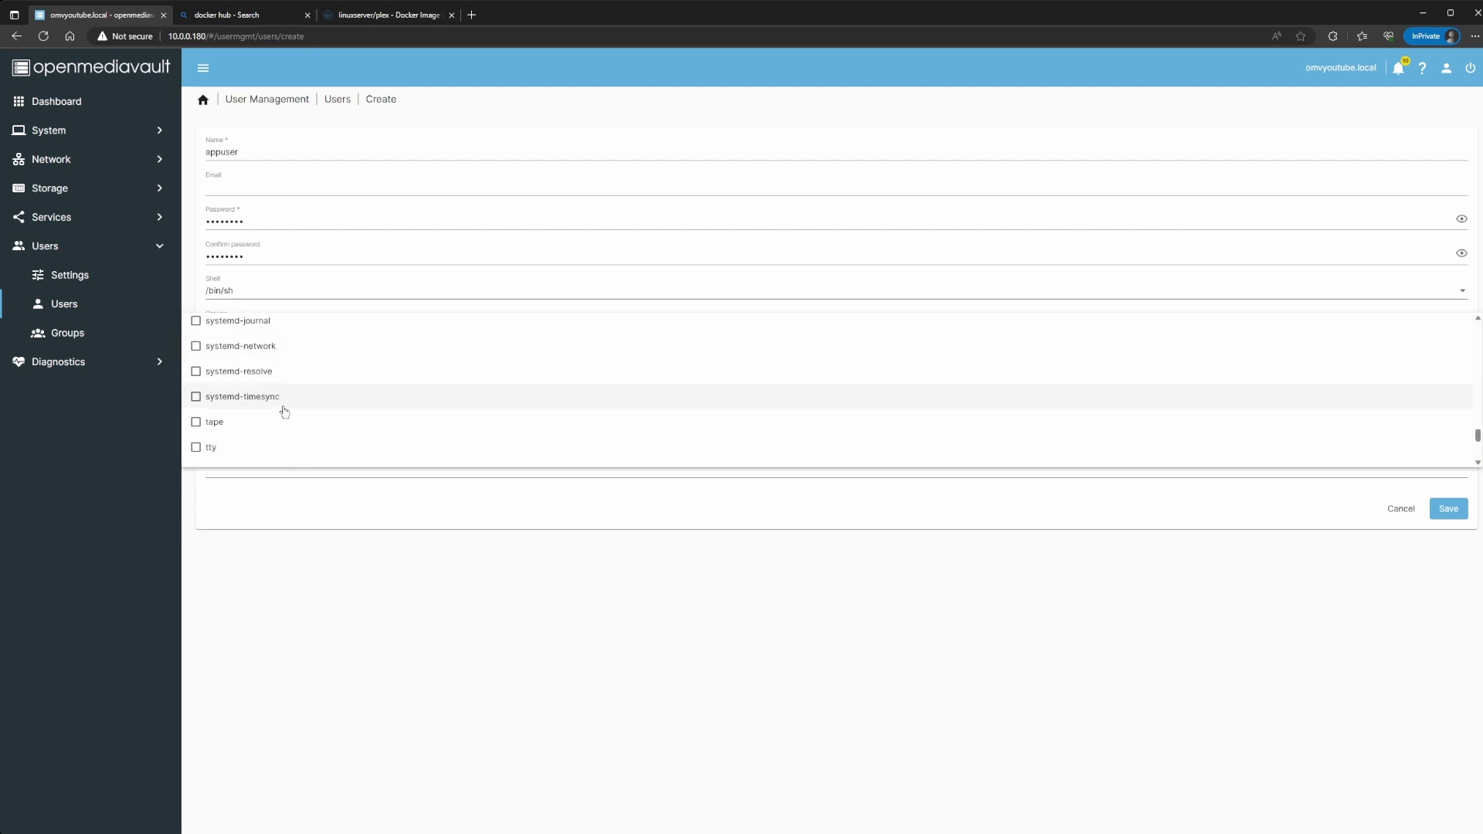
{"action": "left_click", "coordinate": [220, 334]}
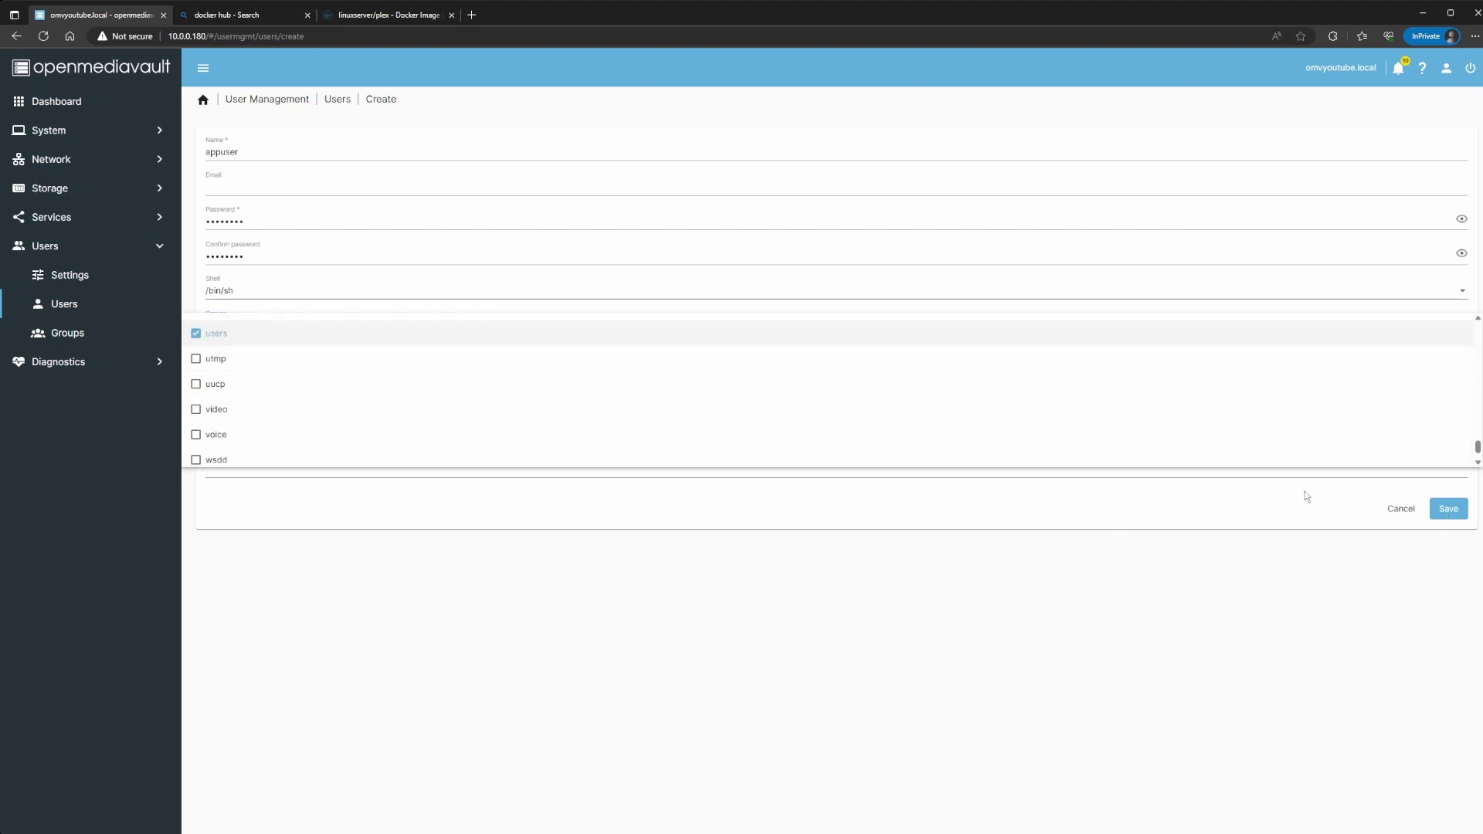
{"action": "scroll", "coordinate": [265, 384], "scroll_direction": "up", "scroll_amount": 3}
{"action": "scroll", "coordinate": [298, 414], "scroll_direction": "up", "scroll_amount": 8}
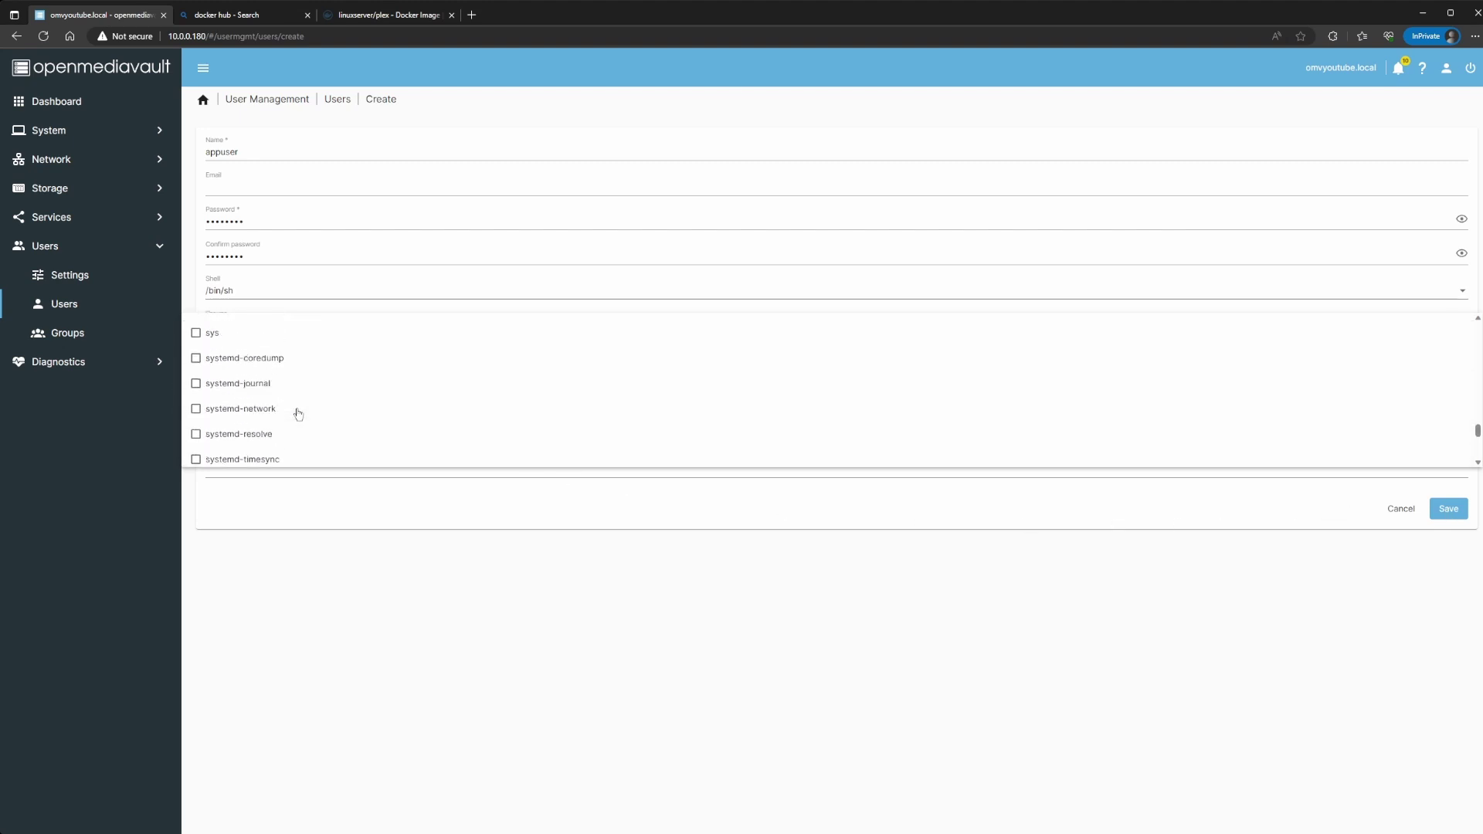
{"action": "scroll", "coordinate": [292, 413], "scroll_direction": "up", "scroll_amount": 8}
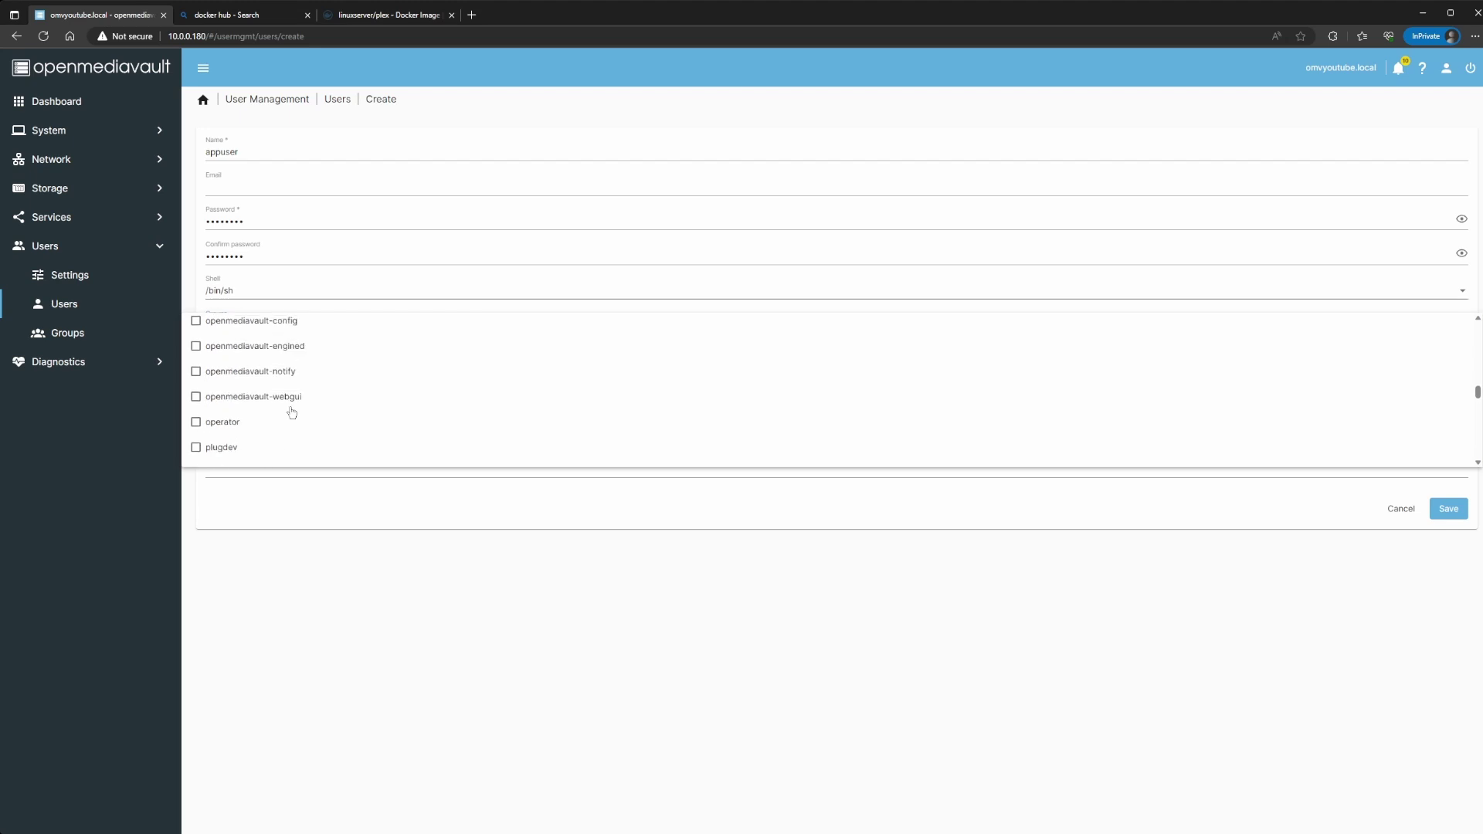
{"action": "scroll", "coordinate": [291, 413], "scroll_direction": "up", "scroll_amount": 2}
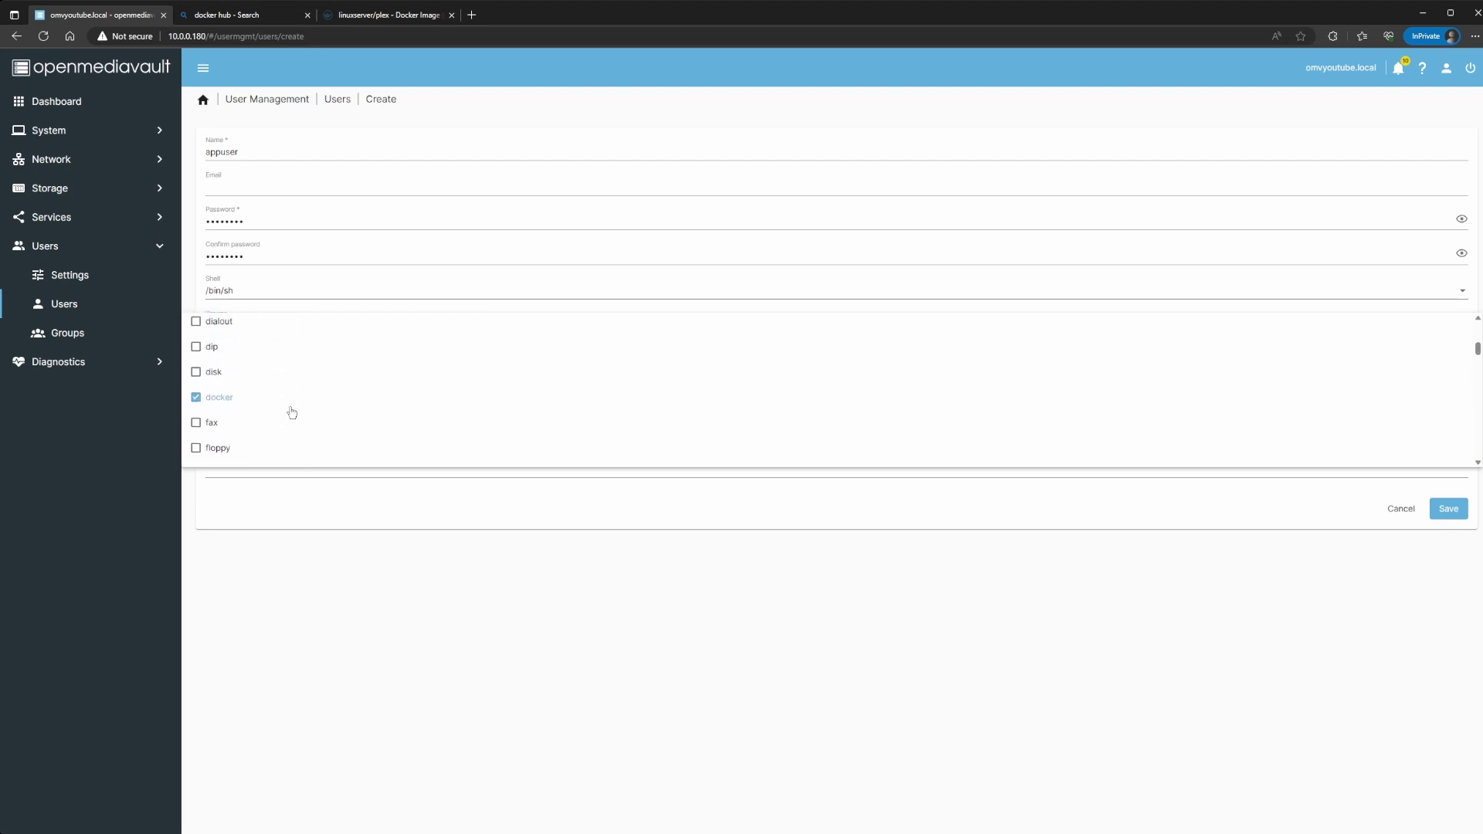
{"action": "left_click", "coordinate": [1275, 503]}
Save the appuser account and apply the configuration changes
{"action": "left_click", "coordinate": [1449, 508]}
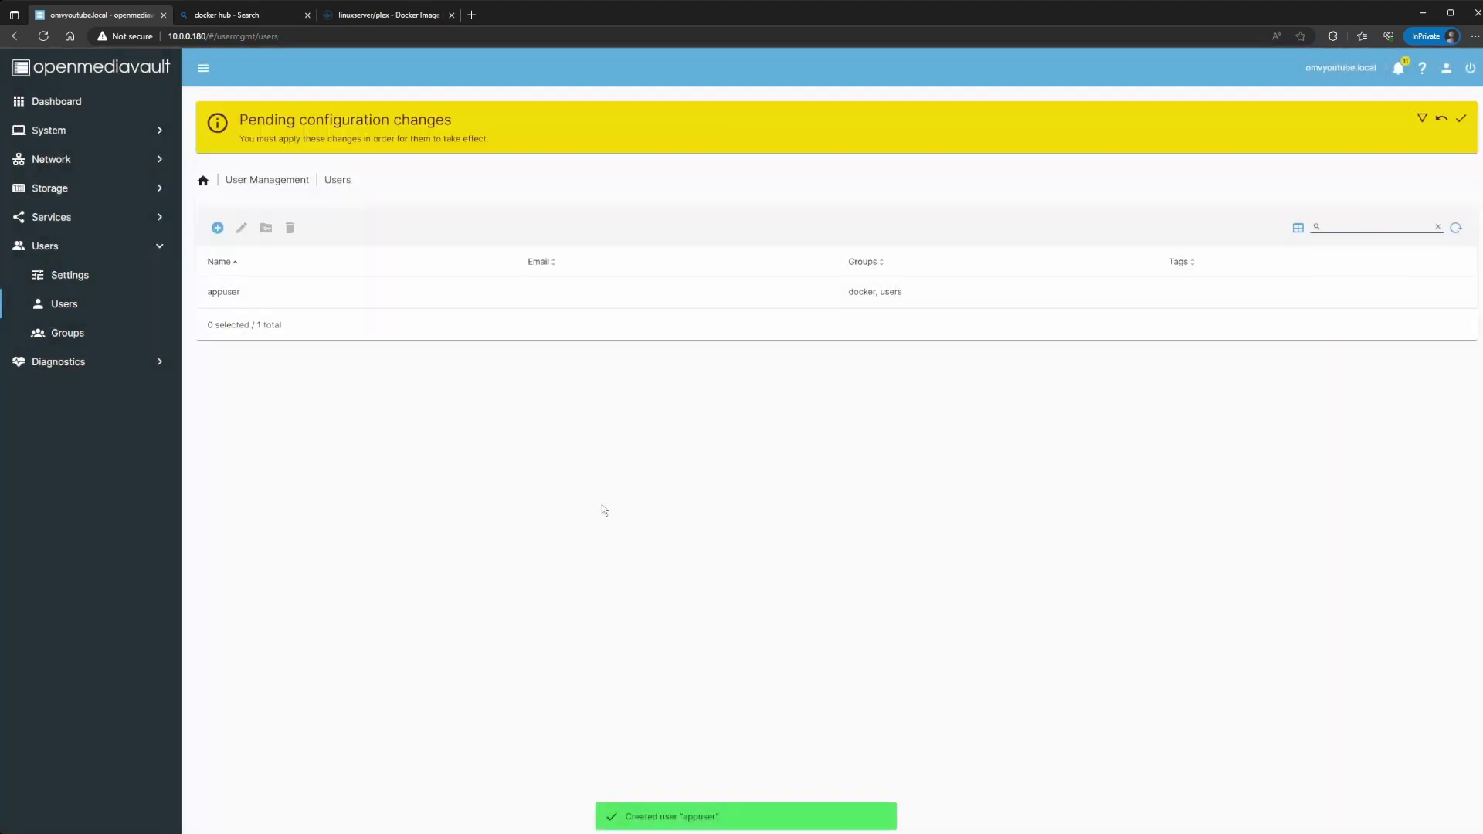
{"action": "left_click", "coordinate": [1464, 126]}
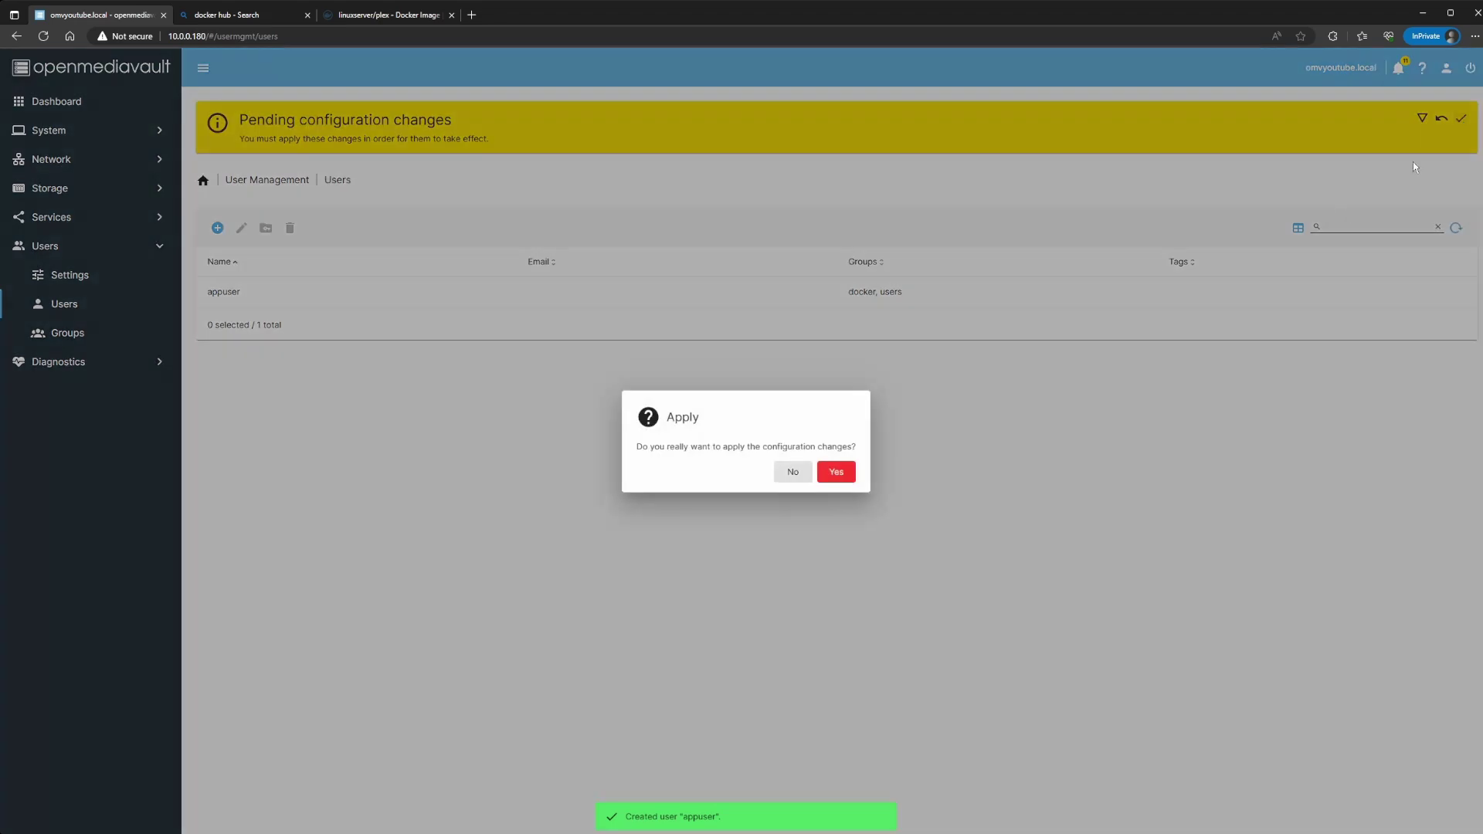
{"action": "left_click", "coordinate": [835, 473]}
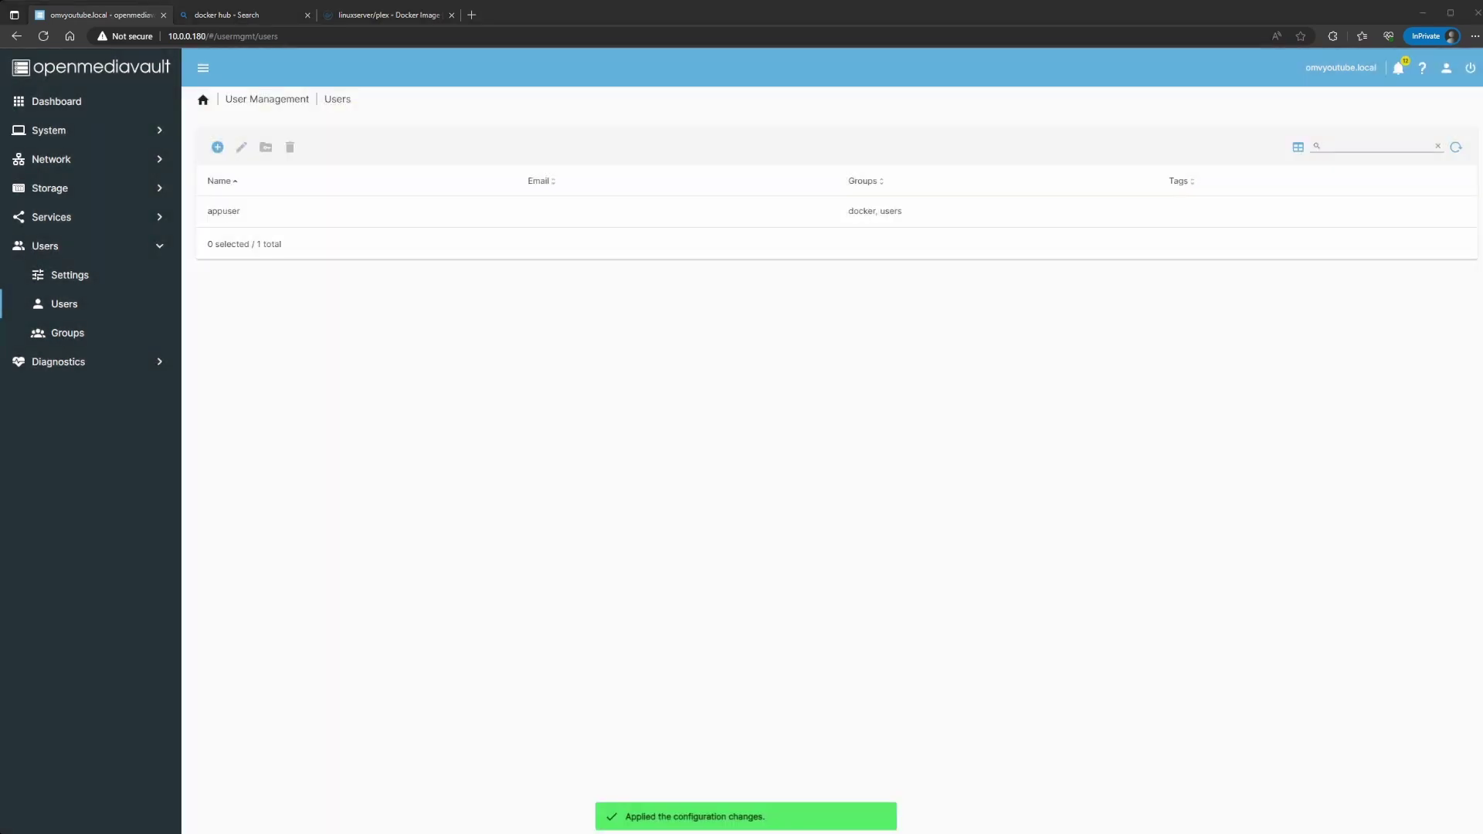
Run 'id appuser' over SSH, confirming uid 1000 and gid 100, then leave the terminal
{"action": "key", "text": "alt+Tab"}
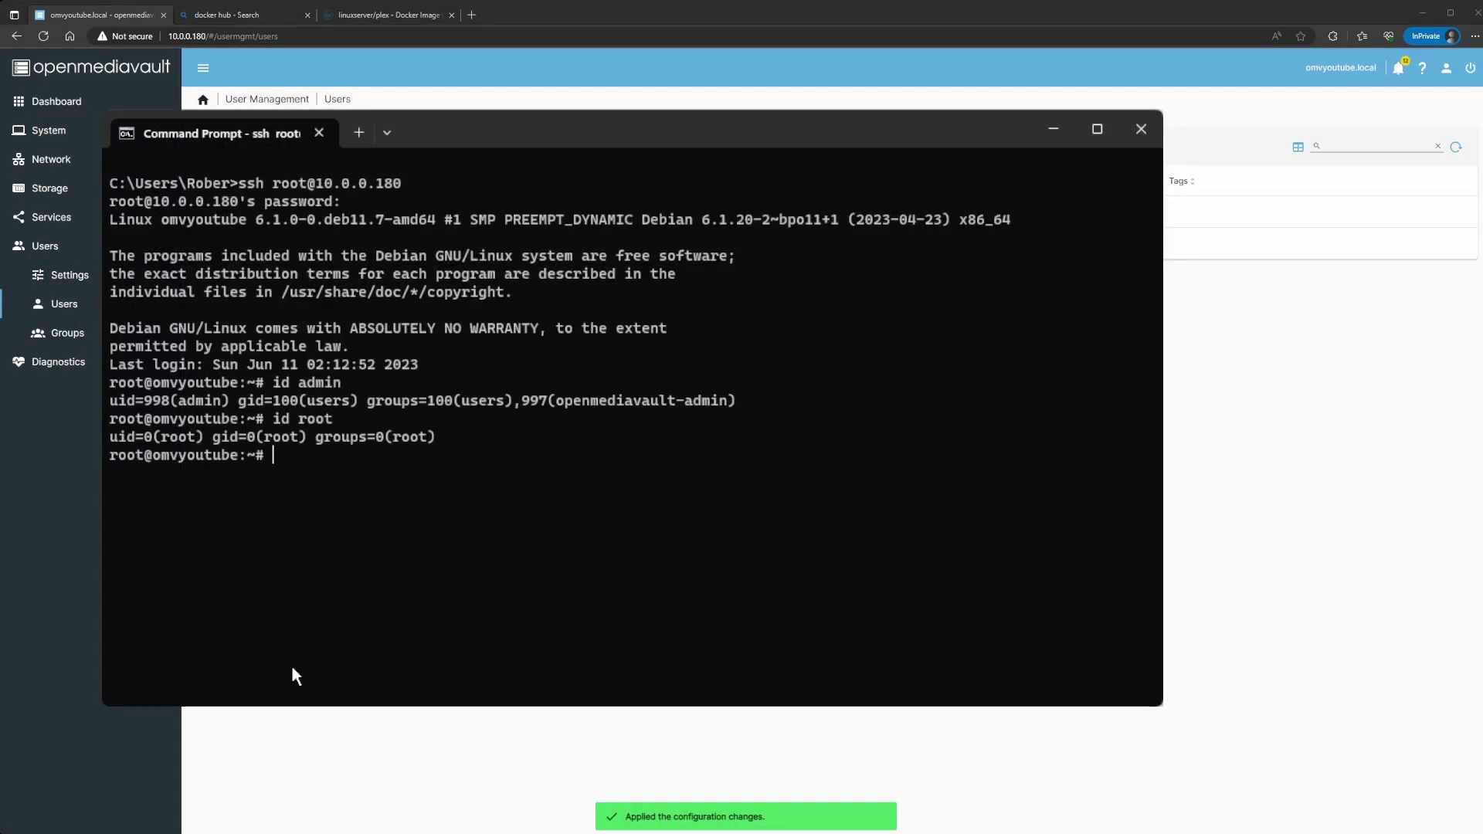
{"action": "type", "text": "ssh "}
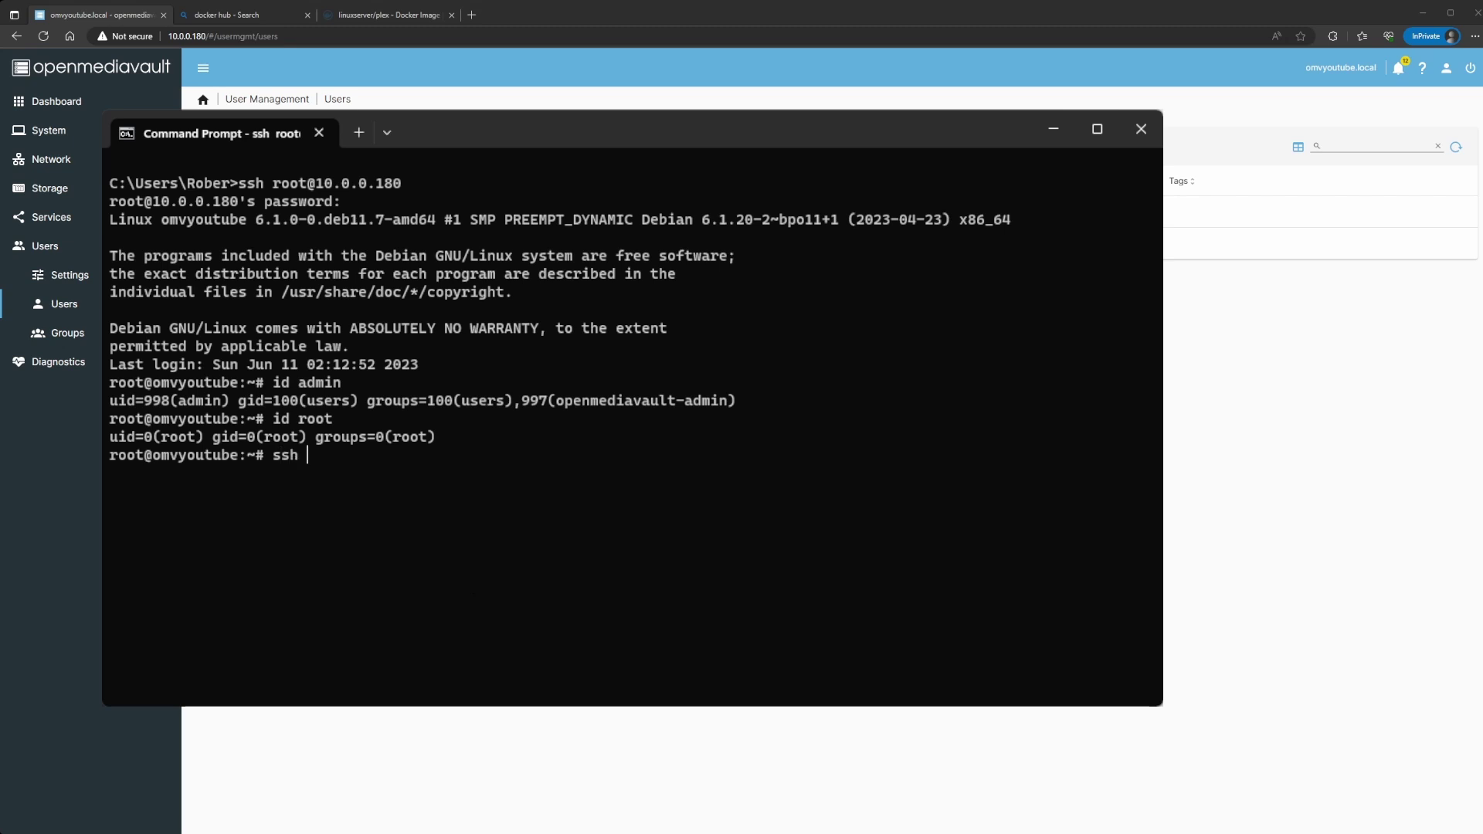
{"action": "type", "text": "appase"}
{"action": "key", "text": "BackSpace"}
{"action": "key", "text": "BackSpace"}
{"action": "key", "text": "BackSpace"}
{"action": "key", "text": "BackSpace"}
{"action": "key", "text": "BackSpace"}
{"action": "key", "text": "BackSpace"}
{"action": "key", "text": "BackSpace"}
{"action": "key", "text": "BackSpace"}
{"action": "key", "text": "BackSpace"}
{"action": "key", "text": "BackSpace"}
{"action": "key", "text": "BackSpace"}
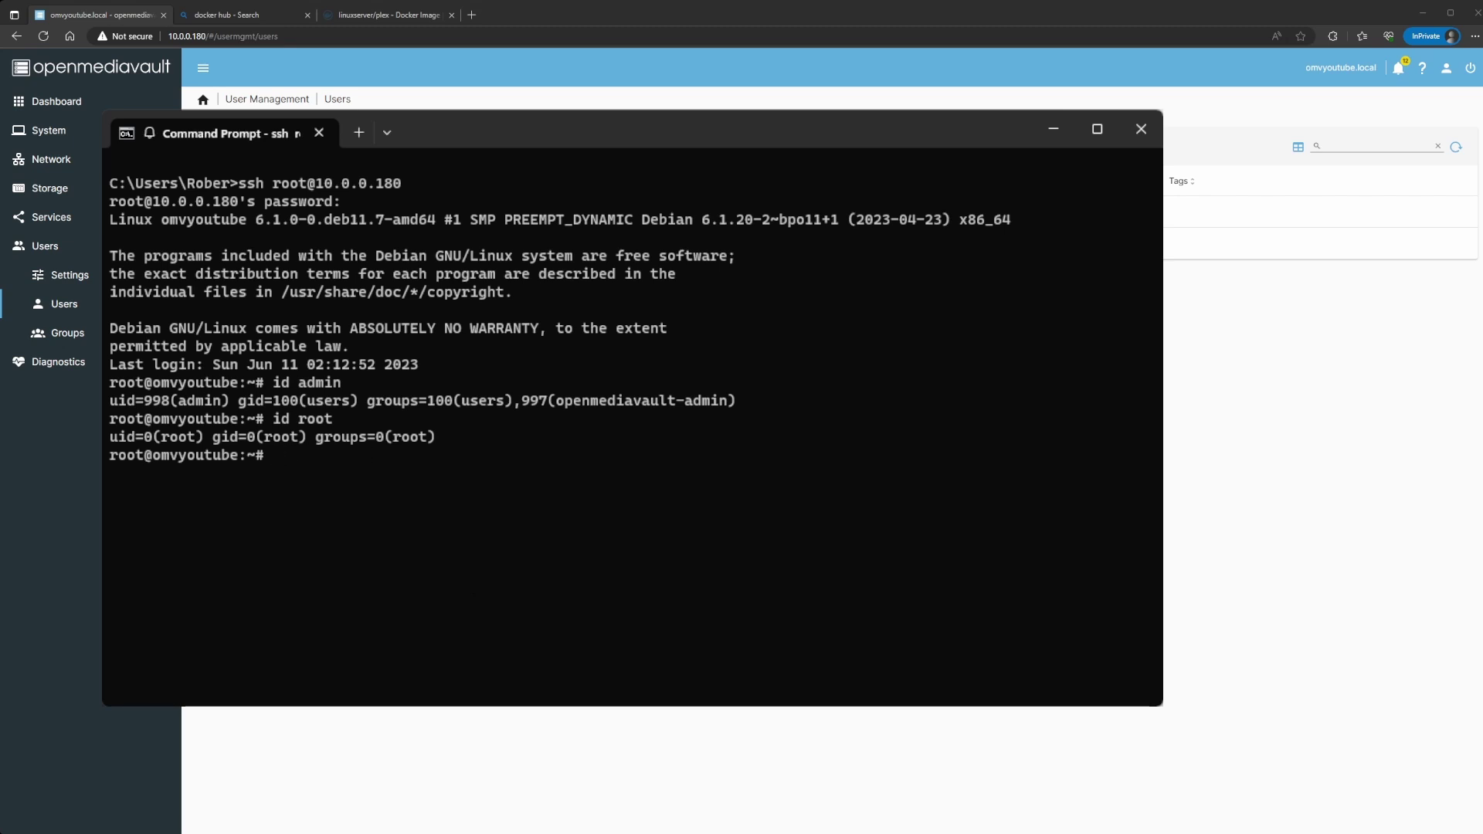
{"action": "type", "text": "id a"}
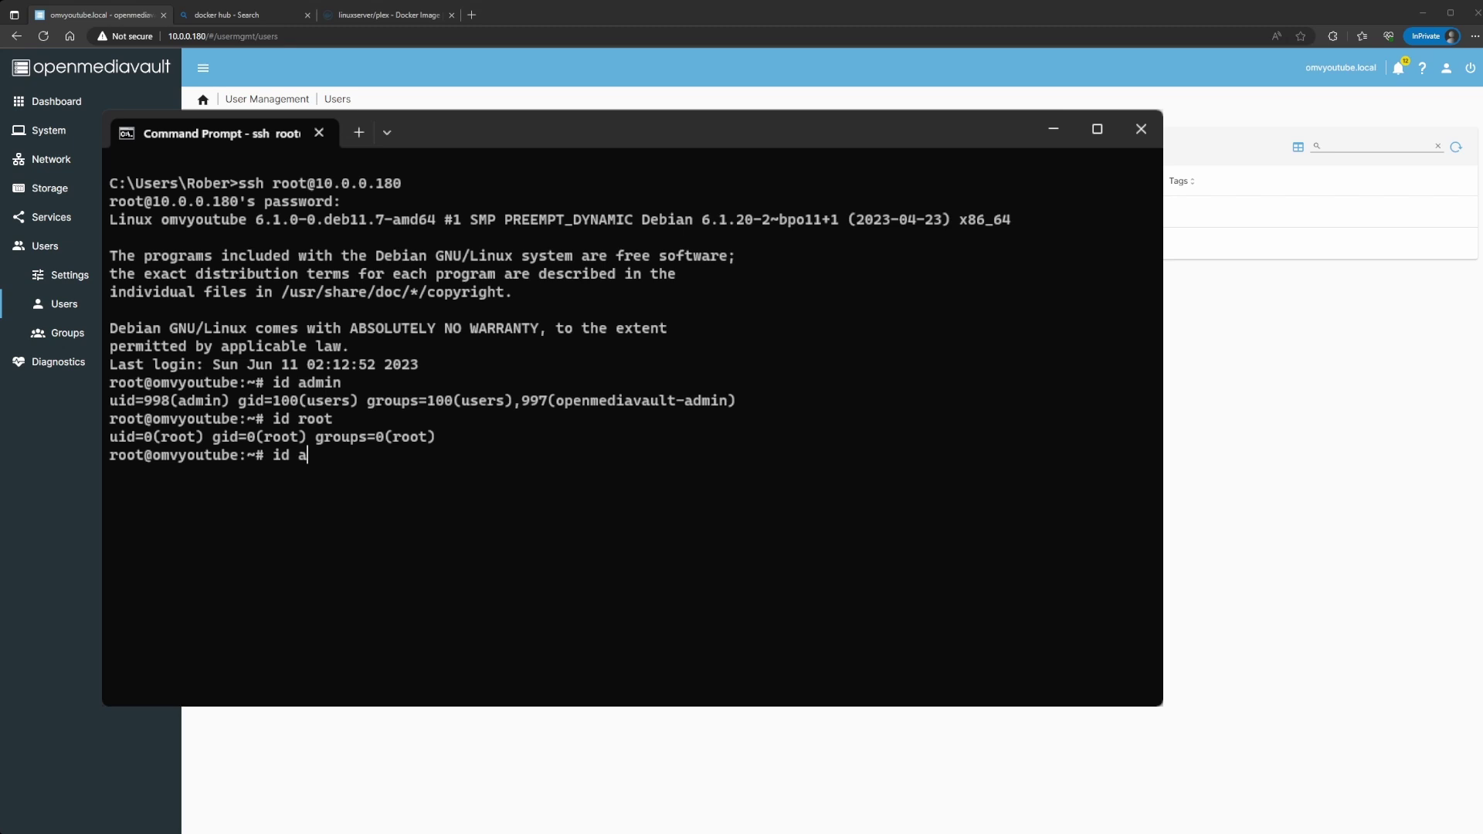
{"action": "type", "text": "ppuse"}
{"action": "key", "text": "Return"}
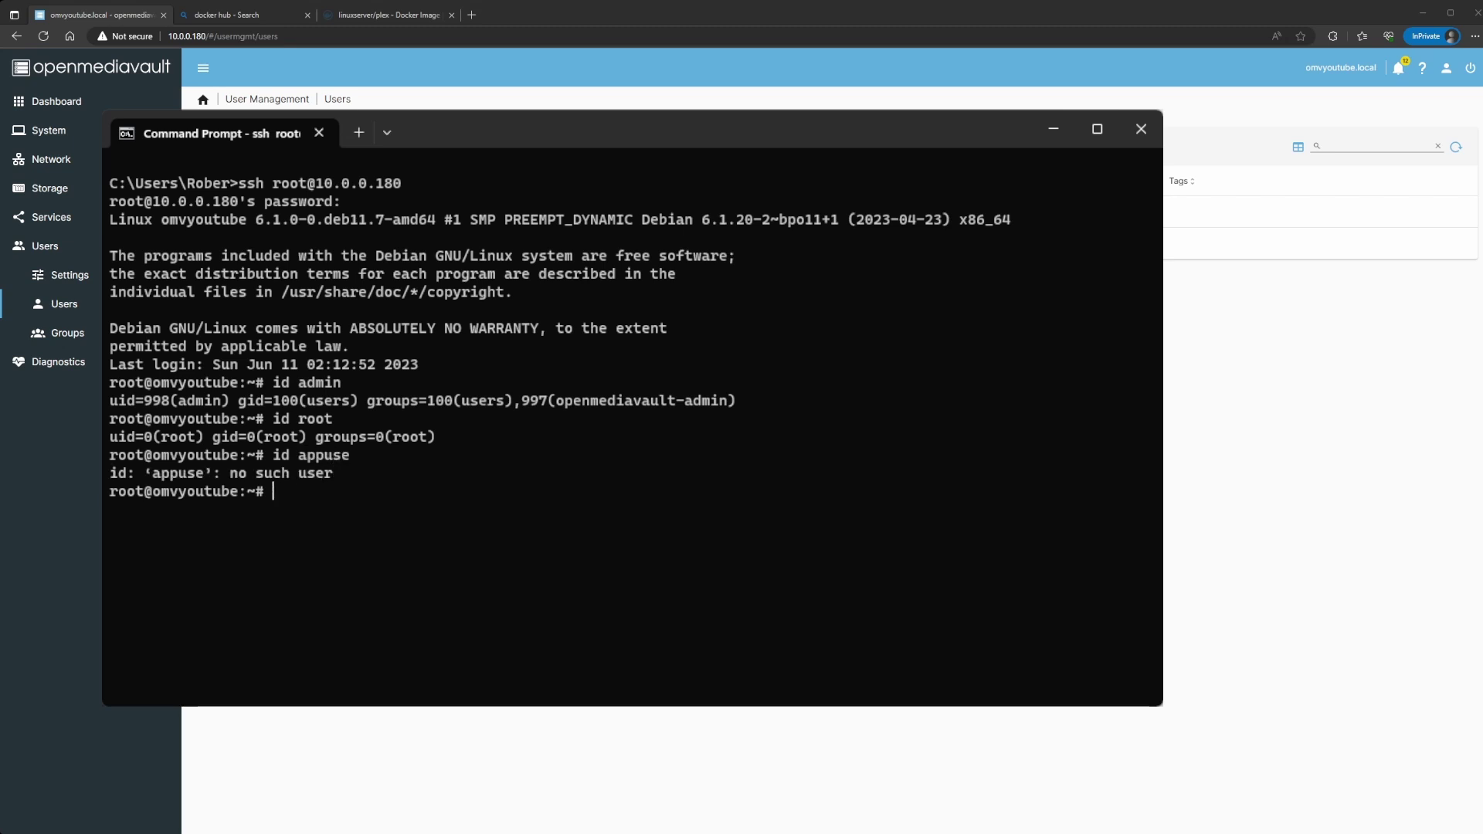
{"action": "key", "text": "Up"}
{"action": "type", "text": "r"}
{"action": "key", "text": "Return"}
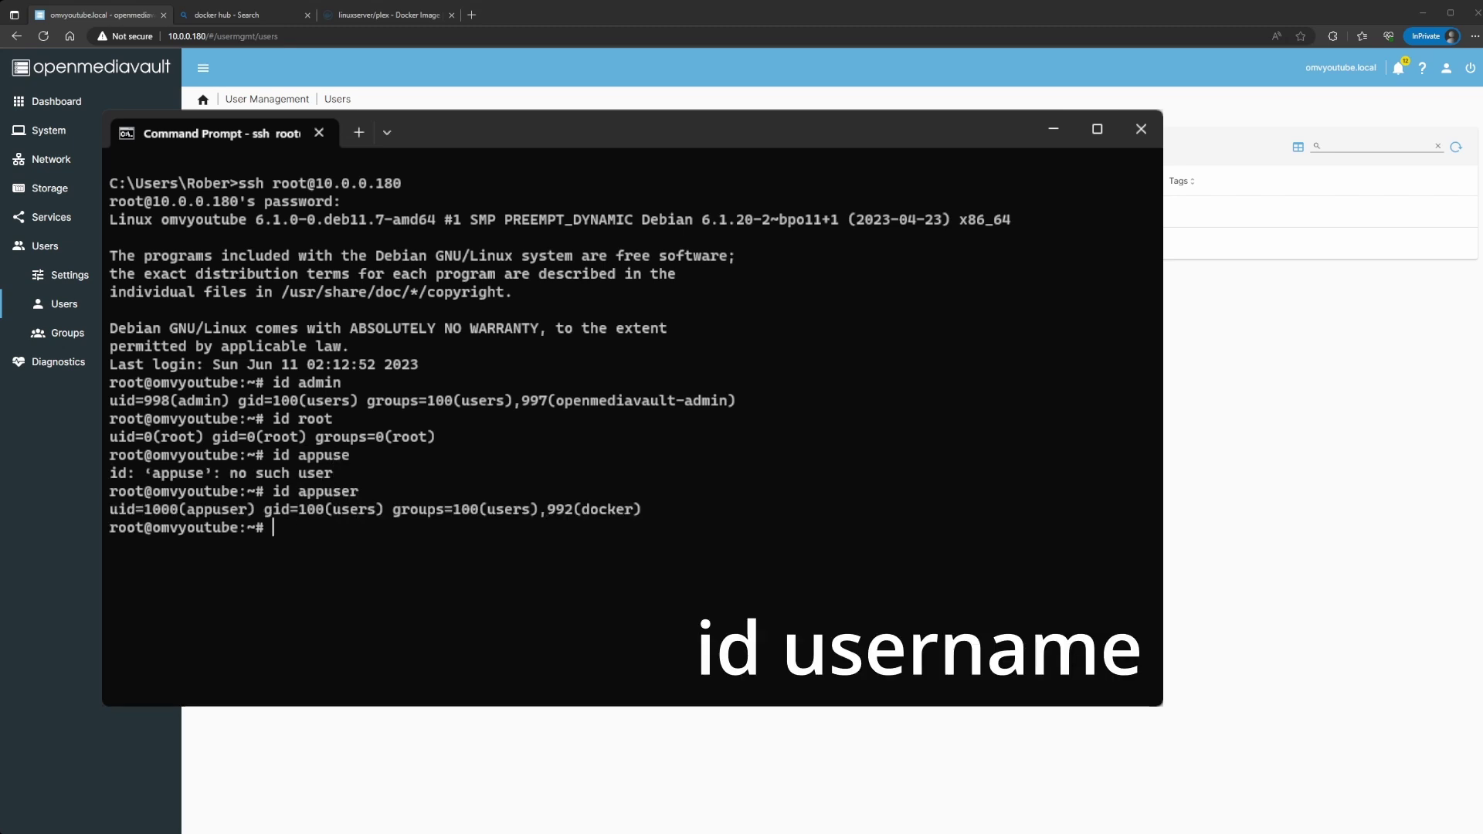
{"action": "left_click_drag", "start_coordinate": [137, 508], "coordinate": [178, 515]}
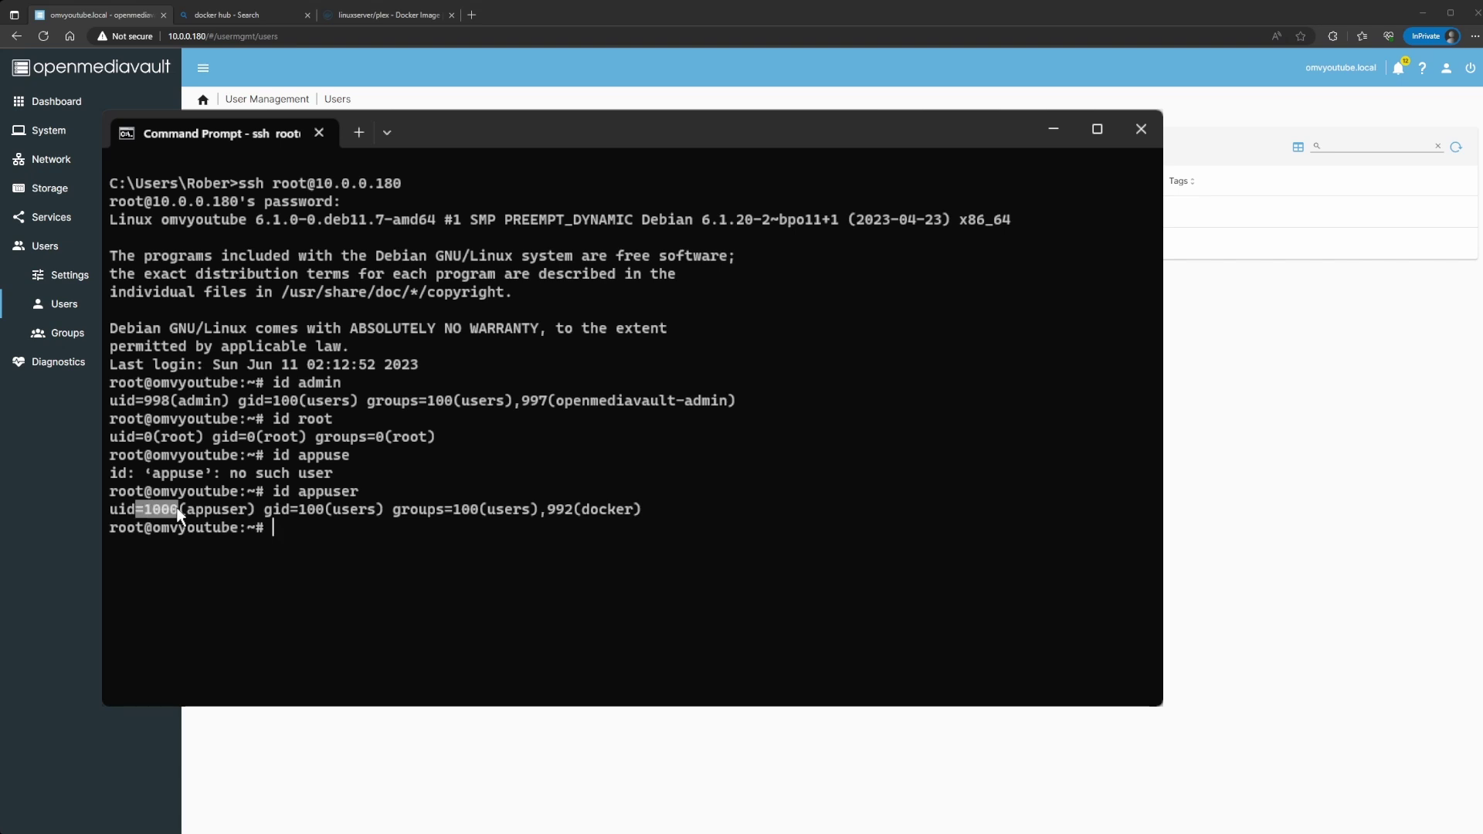
{"action": "left_click", "coordinate": [265, 516]}
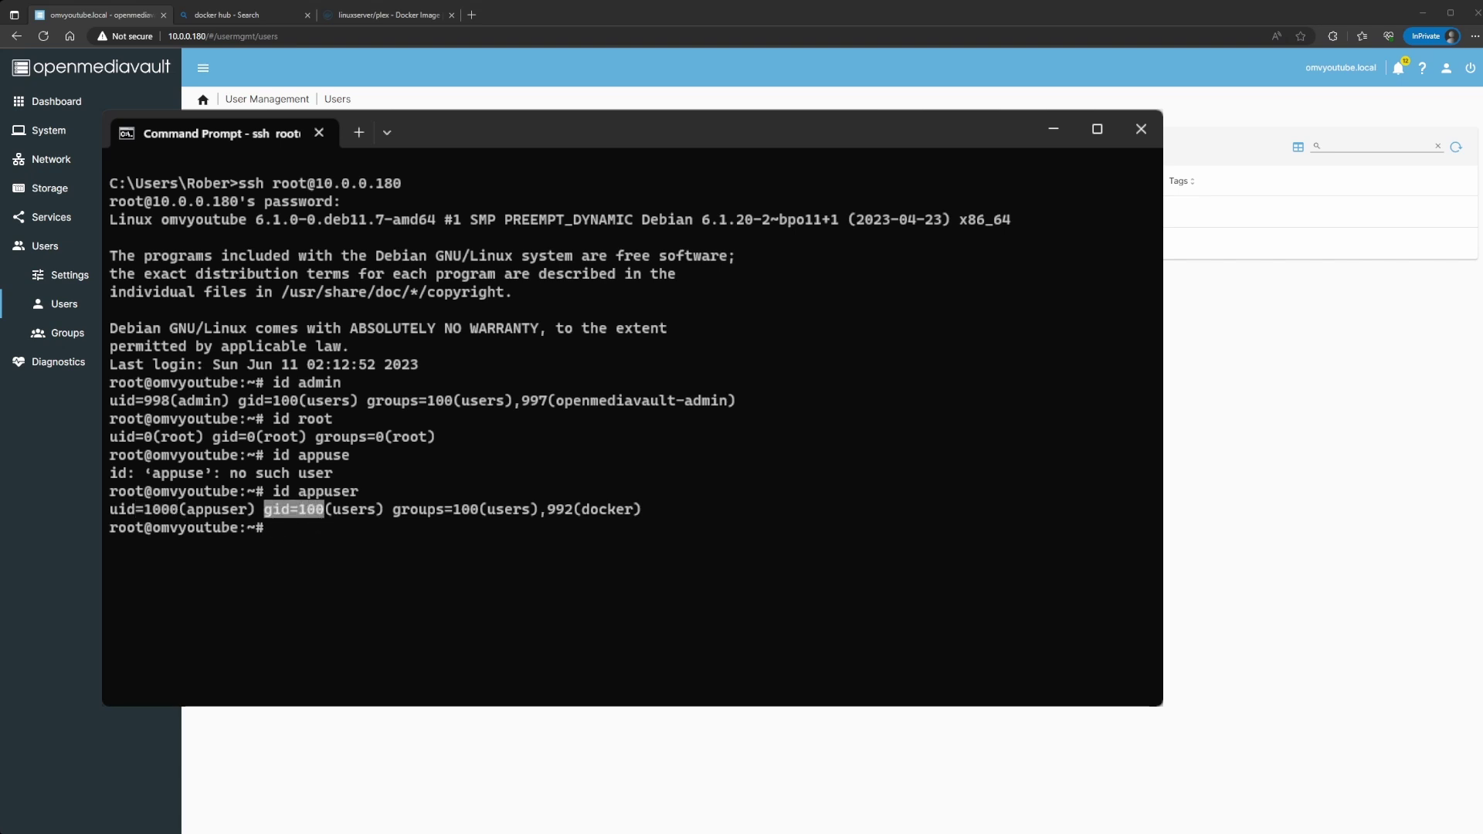
{"action": "key", "text": "alt+Tab"}
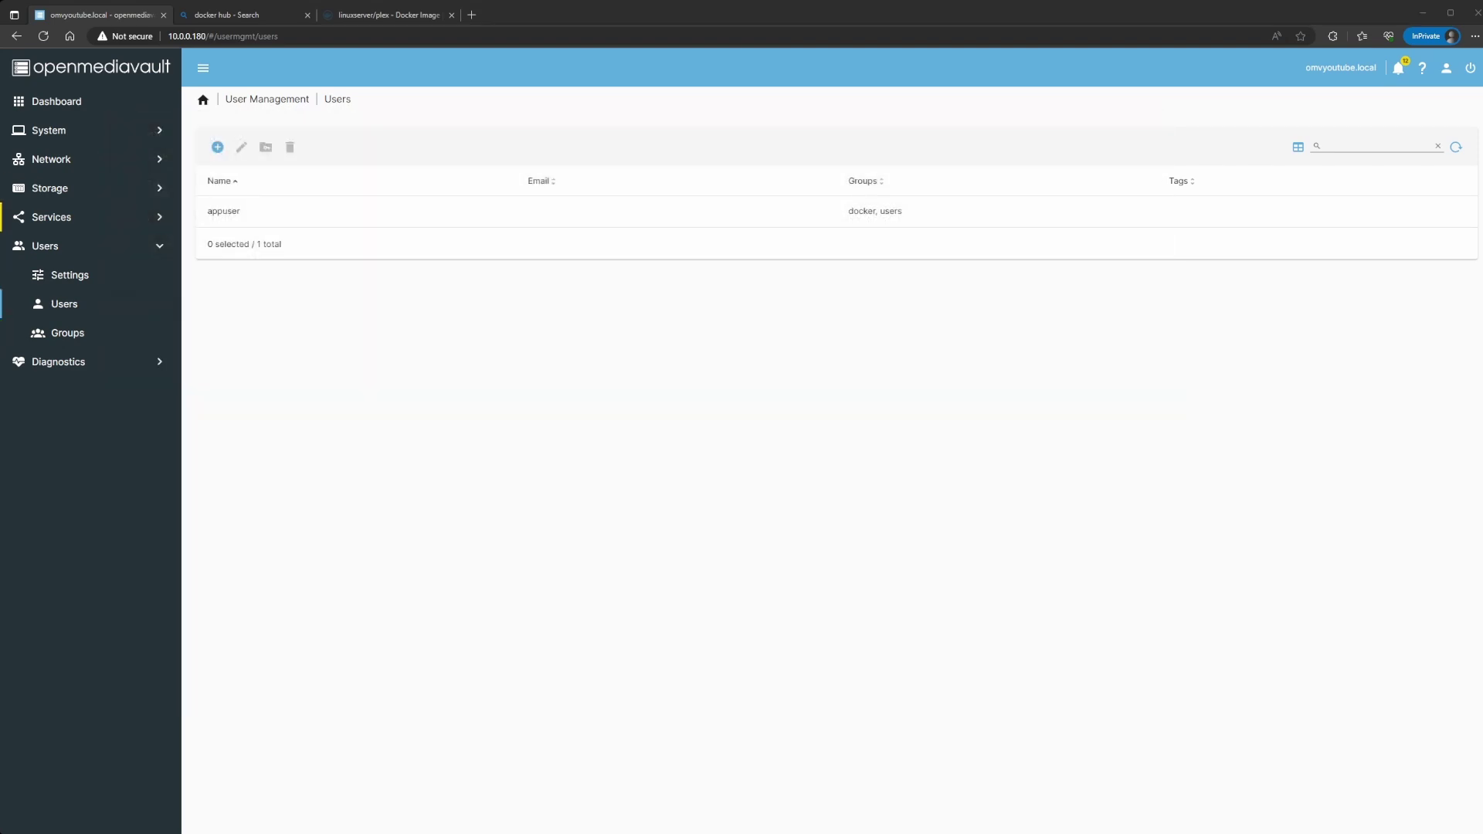
Open the Plex Media Server compose file for editing again
{"action": "left_click", "coordinate": [66, 218]}
{"action": "left_click", "coordinate": [76, 246]}
{"action": "left_click", "coordinate": [432, 182]}
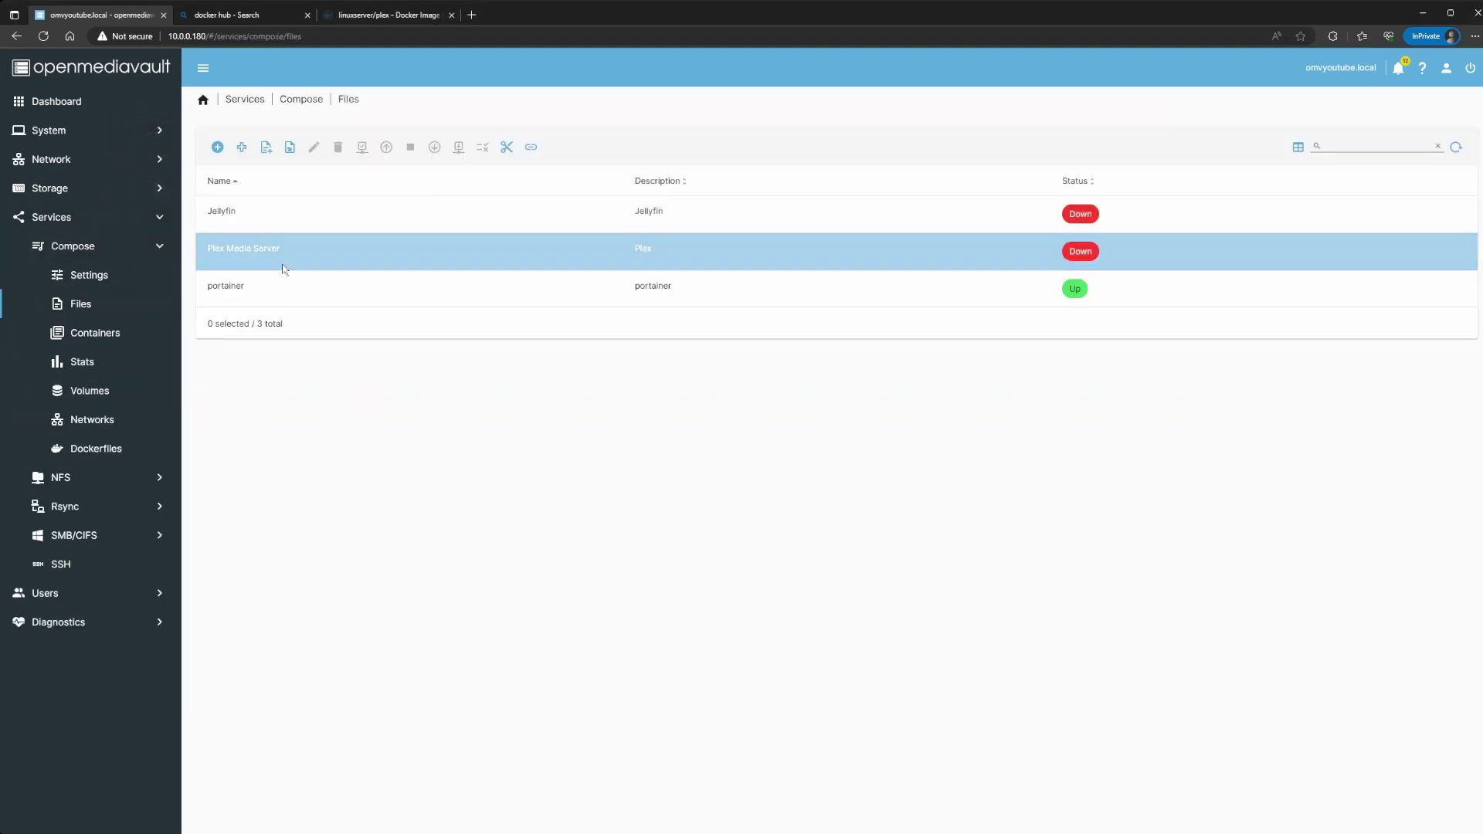
{"action": "left_click", "coordinate": [281, 261]}
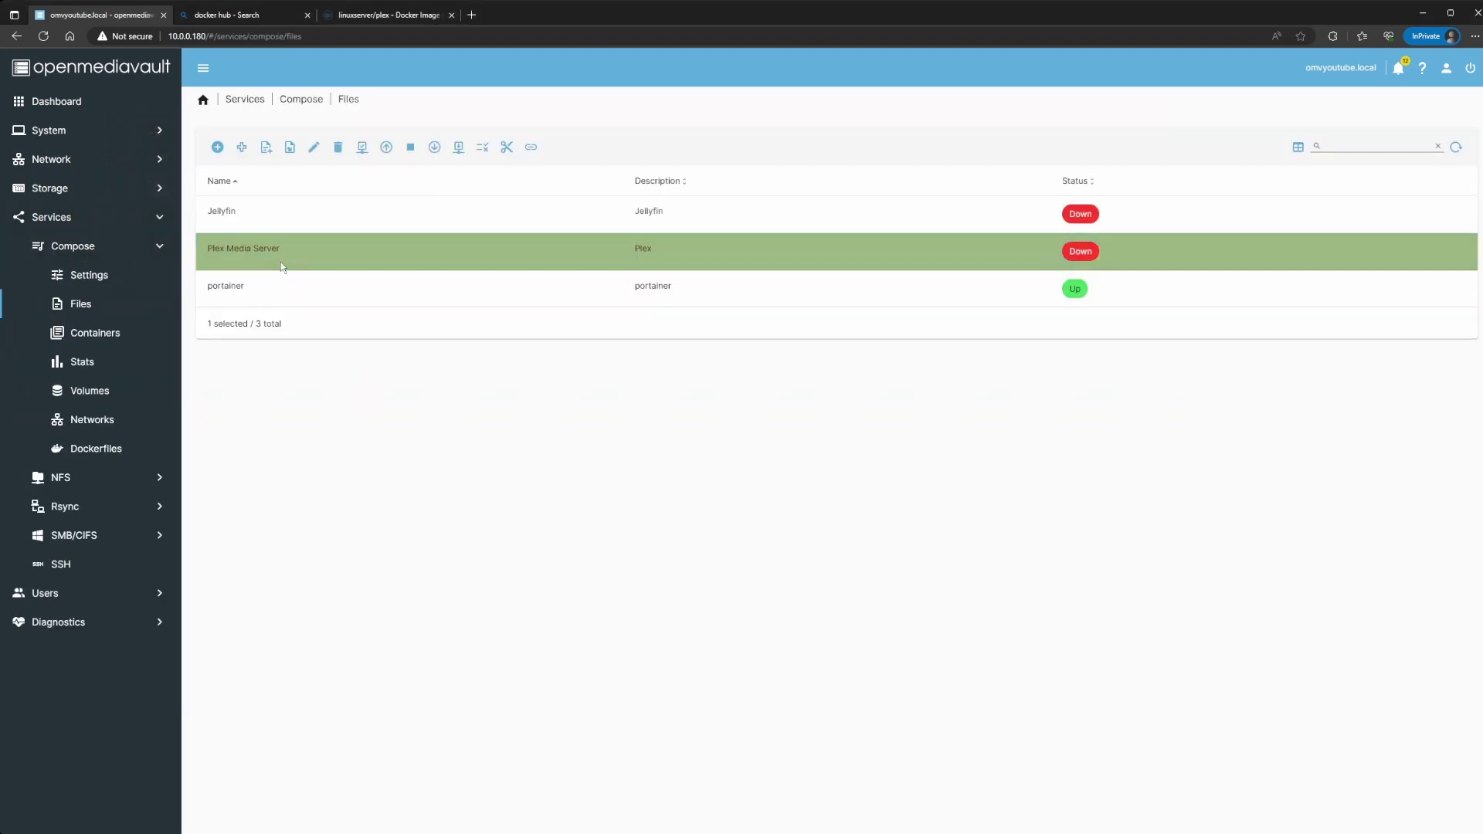
{"action": "left_click", "coordinate": [313, 147]}
Set PUID to 1000 and change TZ from Etc/UTC to America/chicago
{"action": "left_click_drag", "start_coordinate": [290, 319], "coordinate": [311, 319]}
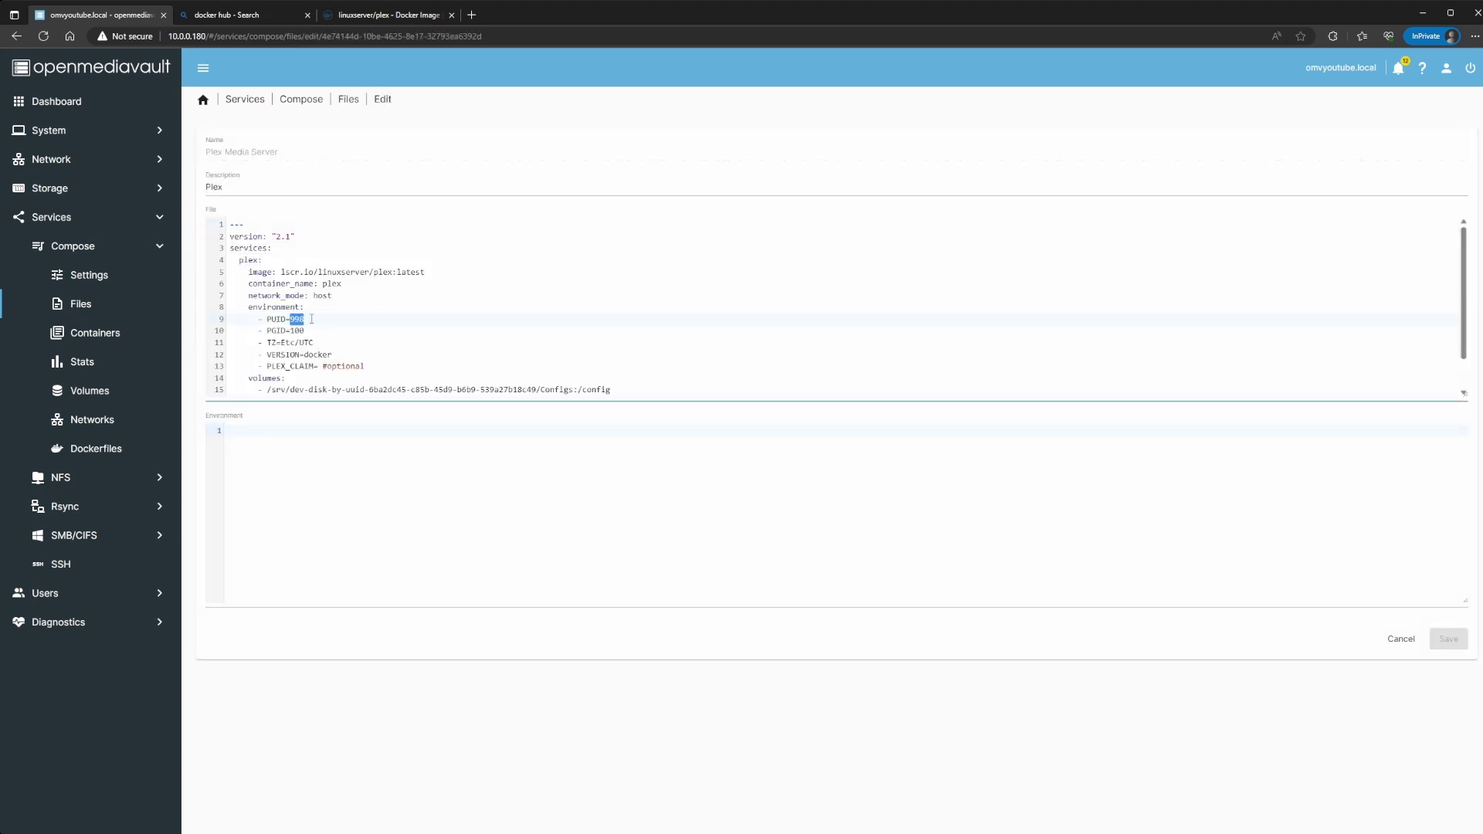
{"action": "type", "text": "1000"}
{"action": "left_click", "coordinate": [306, 331]}
{"action": "left_click_drag", "start_coordinate": [313, 344], "coordinate": [284, 345]}
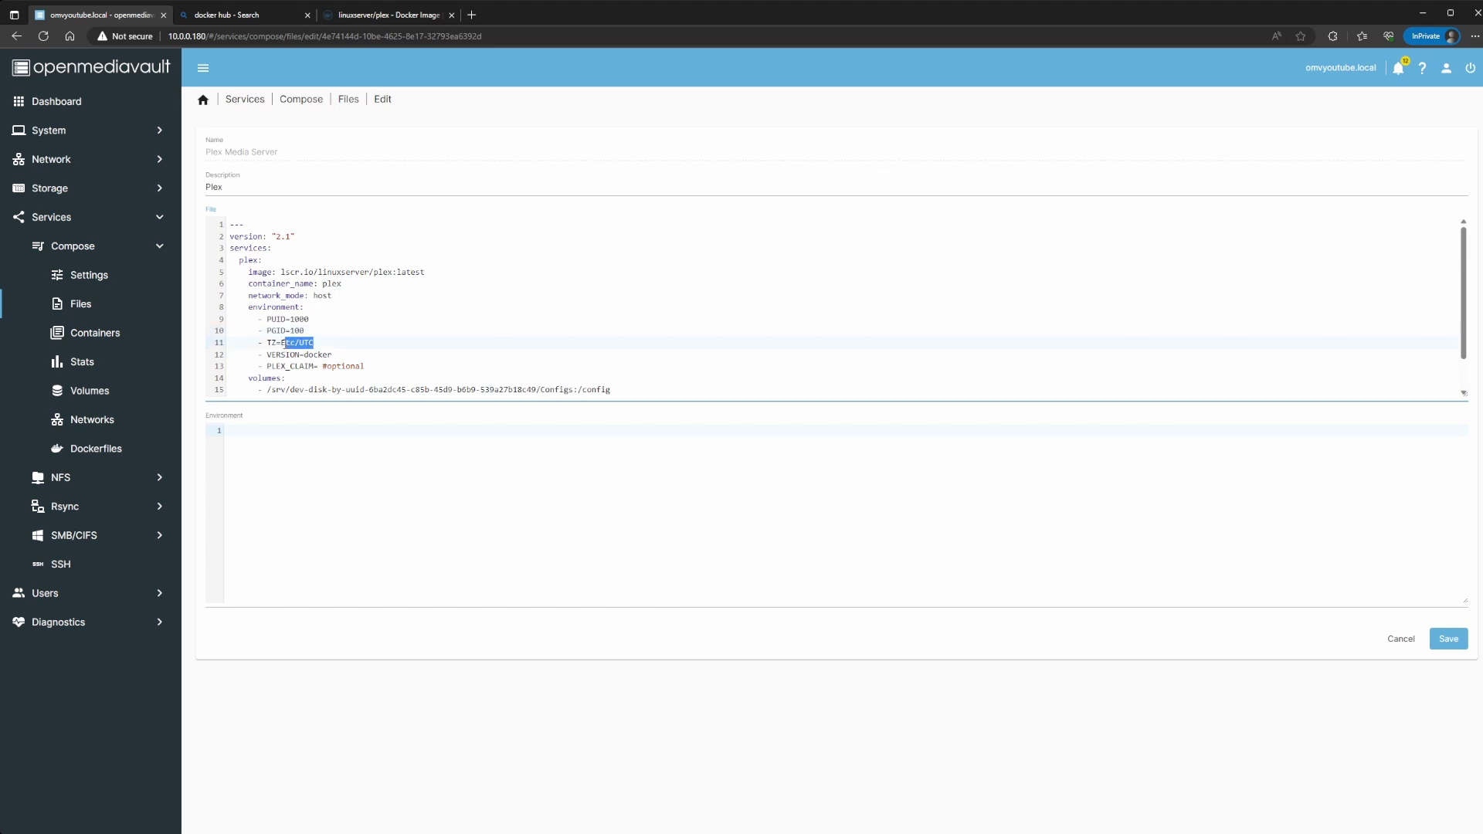
{"action": "key", "text": "BackSpace"}
{"action": "type", "text": "America/chicago"}
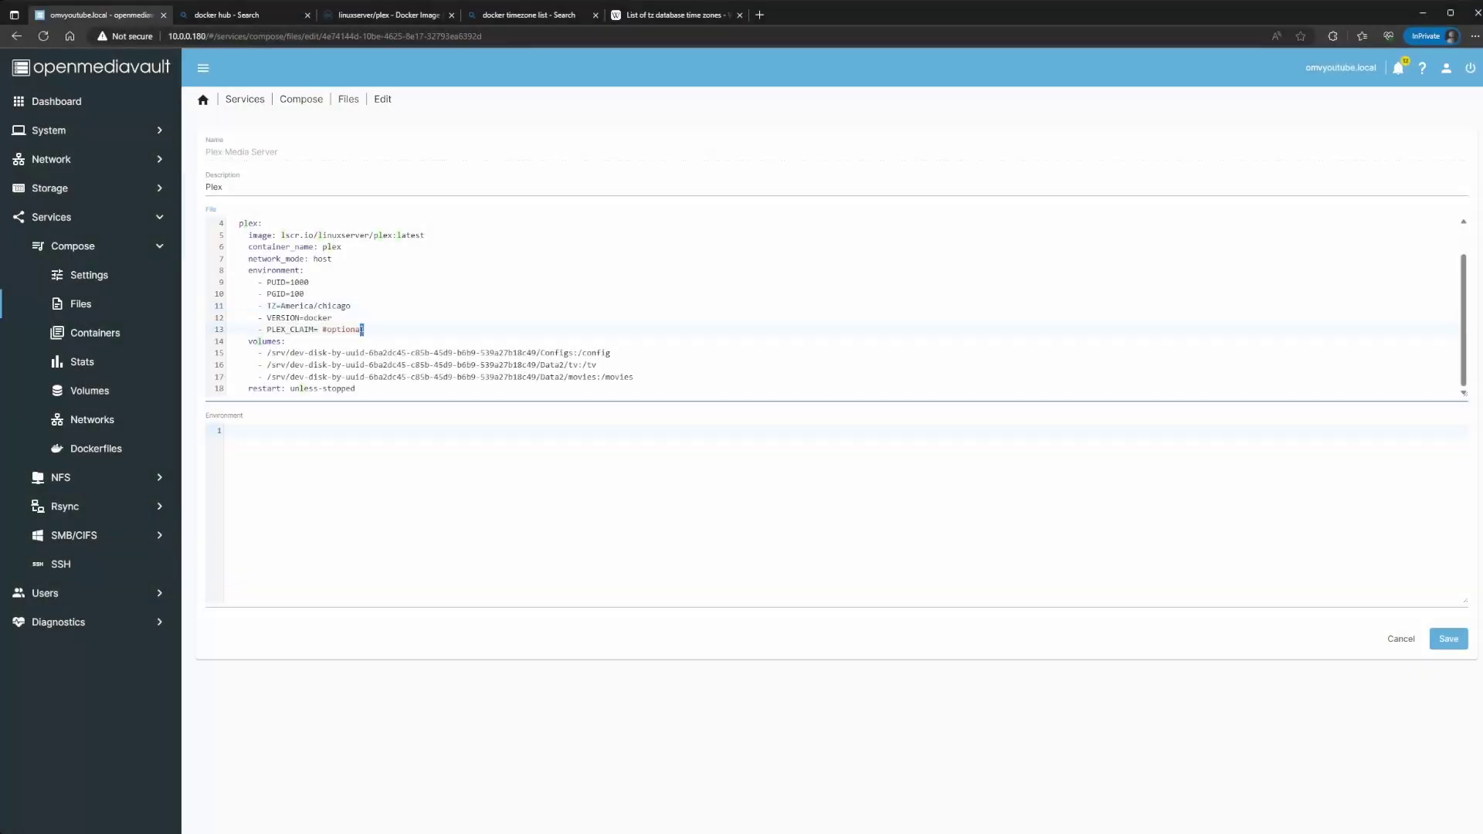
Place the cursor on the PLEX_CLAIM line just before #optional
{"action": "left_click_drag", "start_coordinate": [363, 330], "coordinate": [323, 330]}
{"action": "left_click", "coordinate": [371, 329]}
{"action": "triple_click", "coordinate": [370, 329]}
{"action": "left_click", "coordinate": [322, 330]}
Bring up the linuxserver/plex Docker Hub Parameters table explaining the PLEX_CLAIM claim token
{"action": "left_click", "coordinate": [369, 19]}
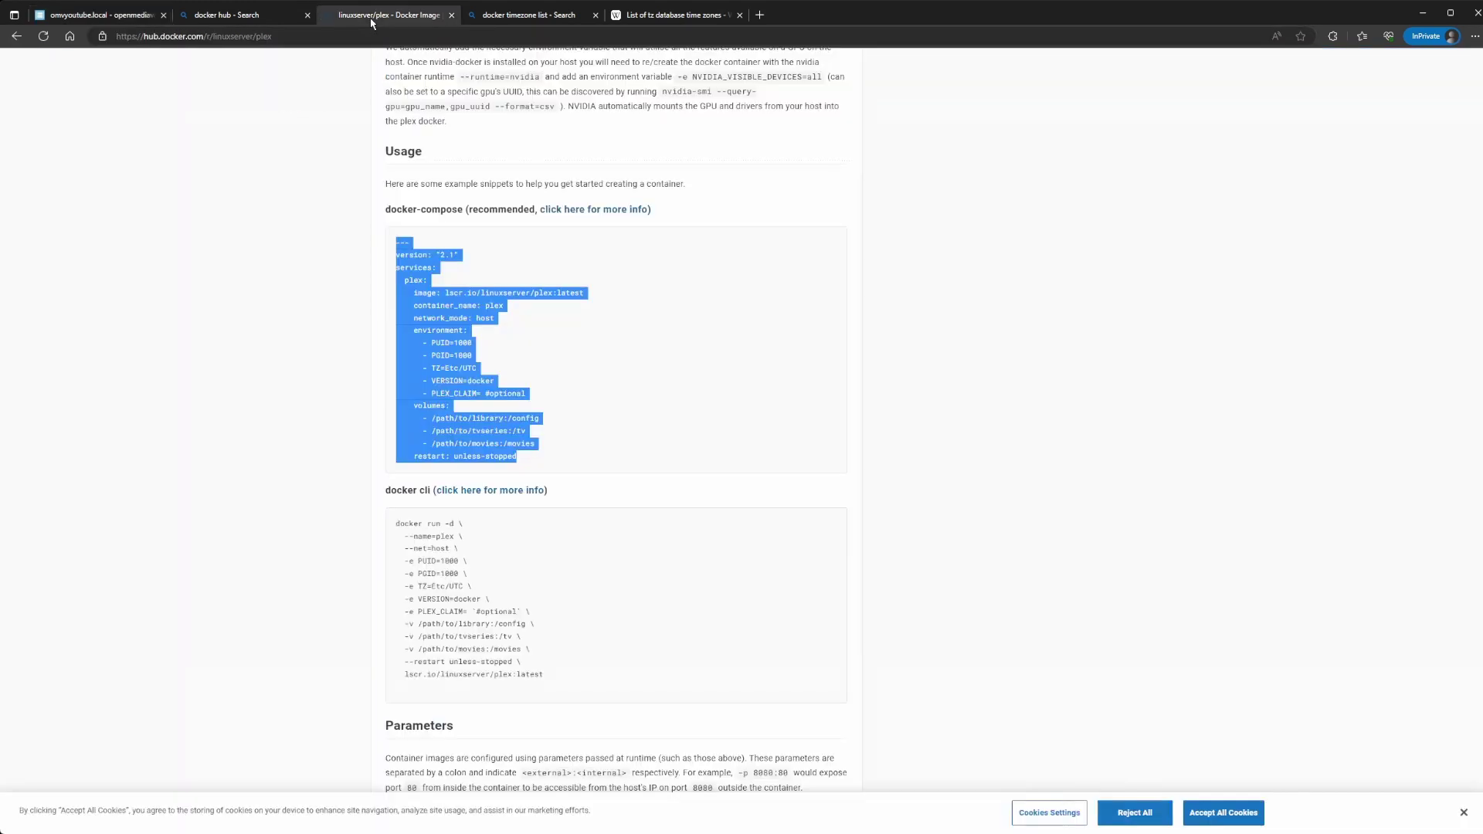
{"action": "right_click", "coordinate": [530, 17]}
{"action": "left_click", "coordinate": [495, 157]}
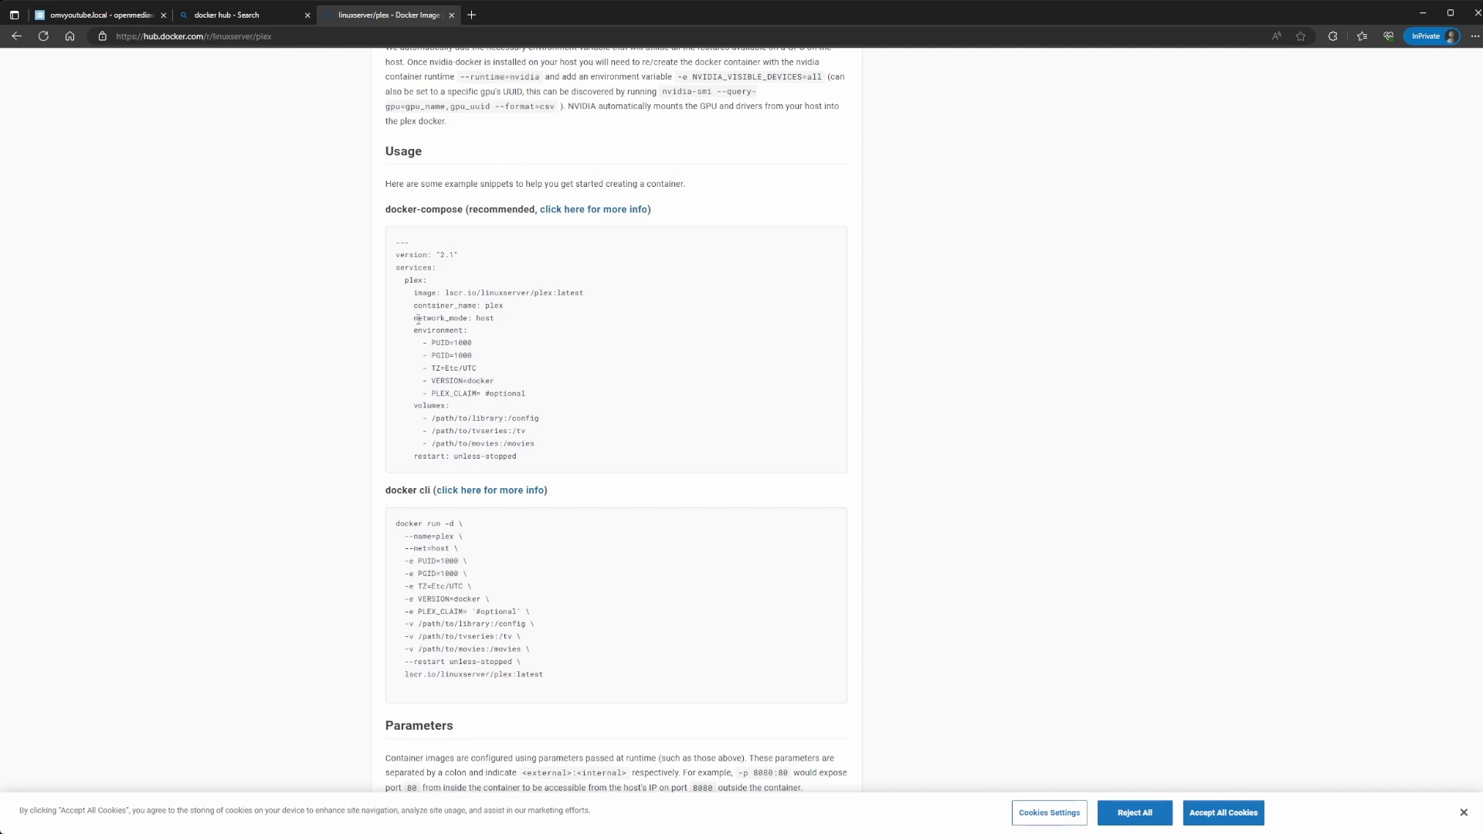
{"action": "scroll", "coordinate": [263, 436], "scroll_direction": "down", "scroll_amount": 9}
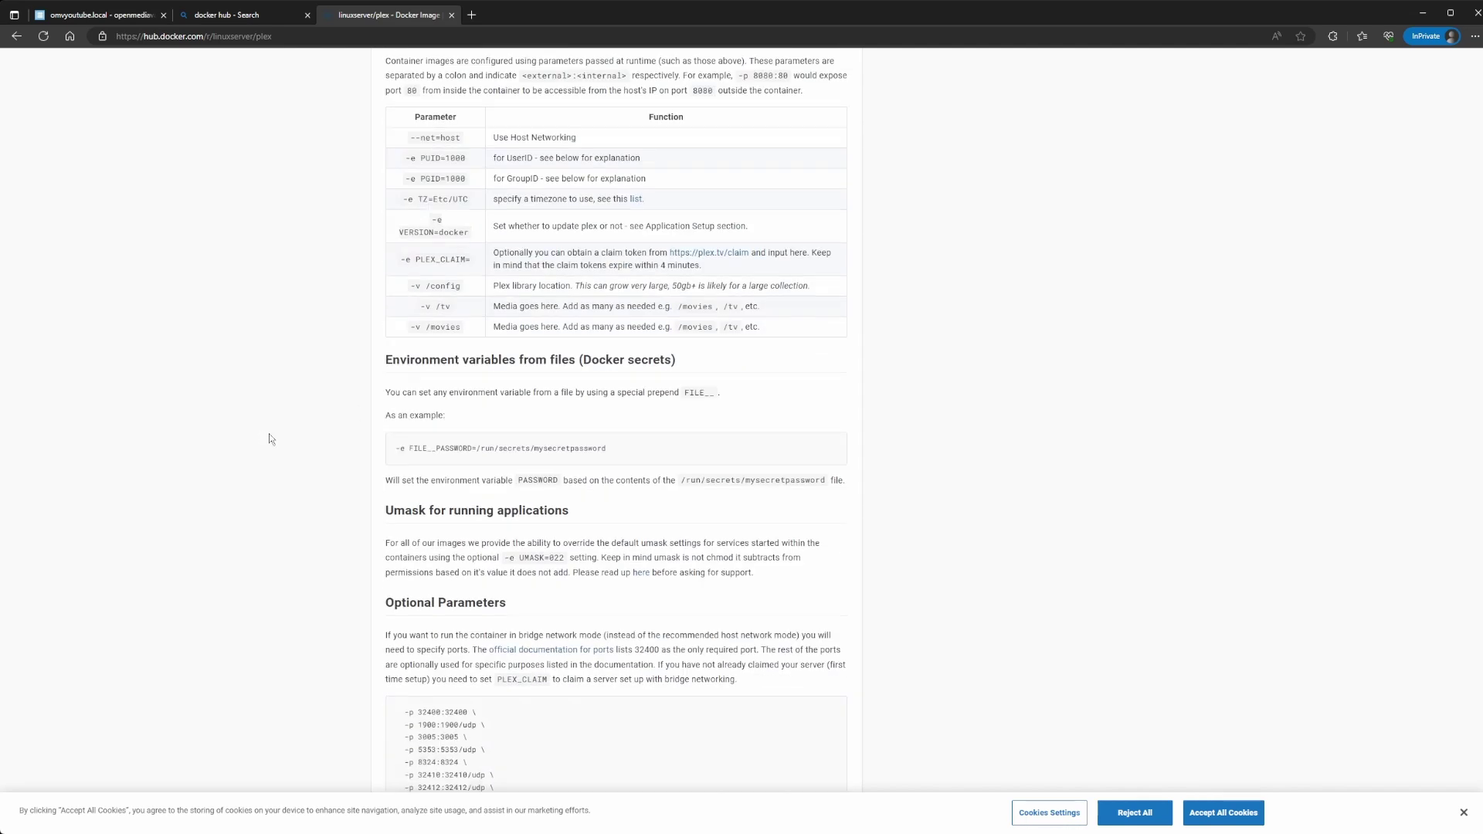
{"action": "scroll", "coordinate": [294, 386], "scroll_direction": "up", "scroll_amount": 1}
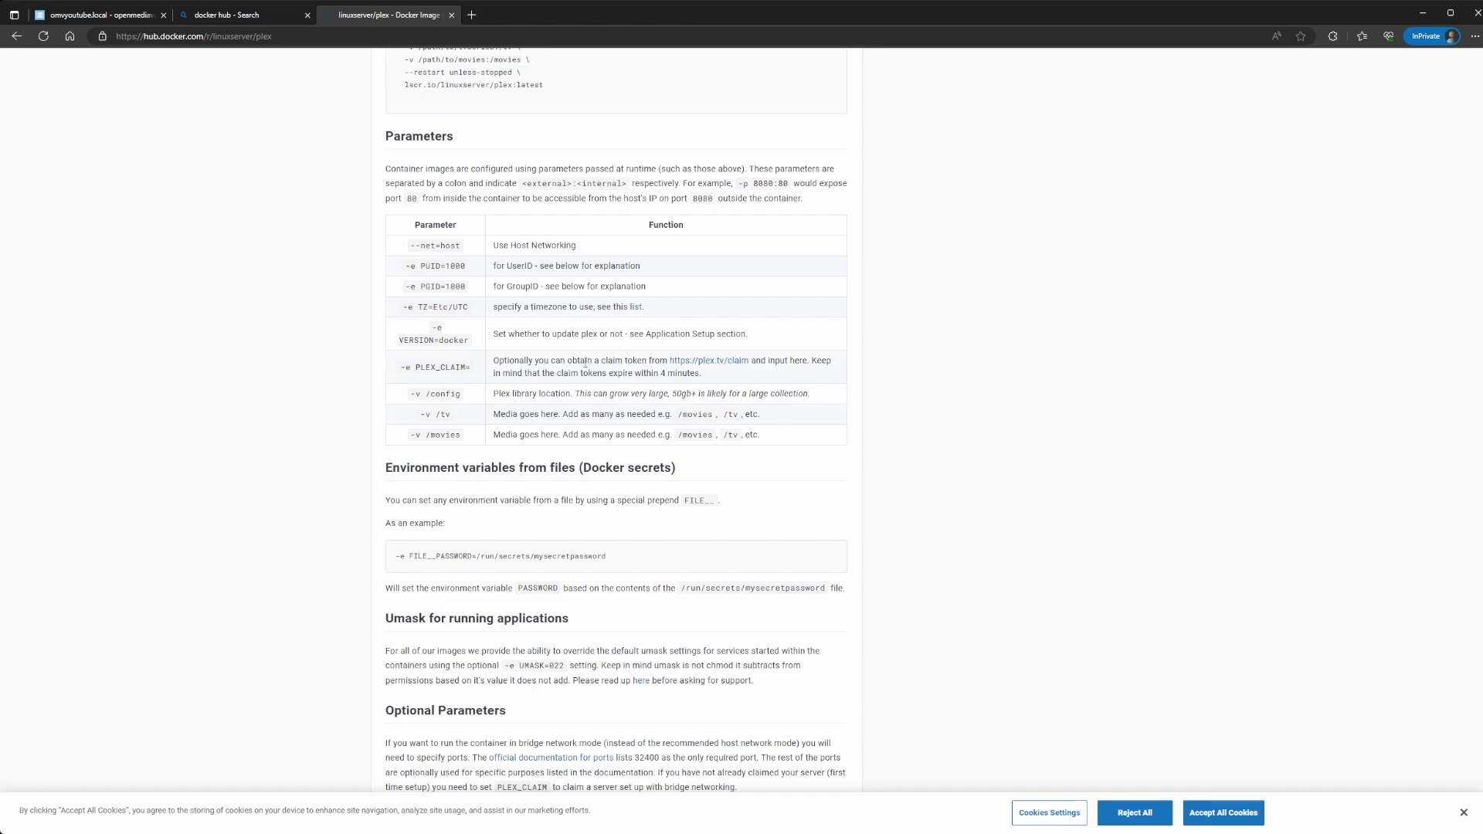
Delete the '- PLEX_CLAIM= #optional' line from the Plex Media Server compose file
{"action": "left_click", "coordinate": [109, 16]}
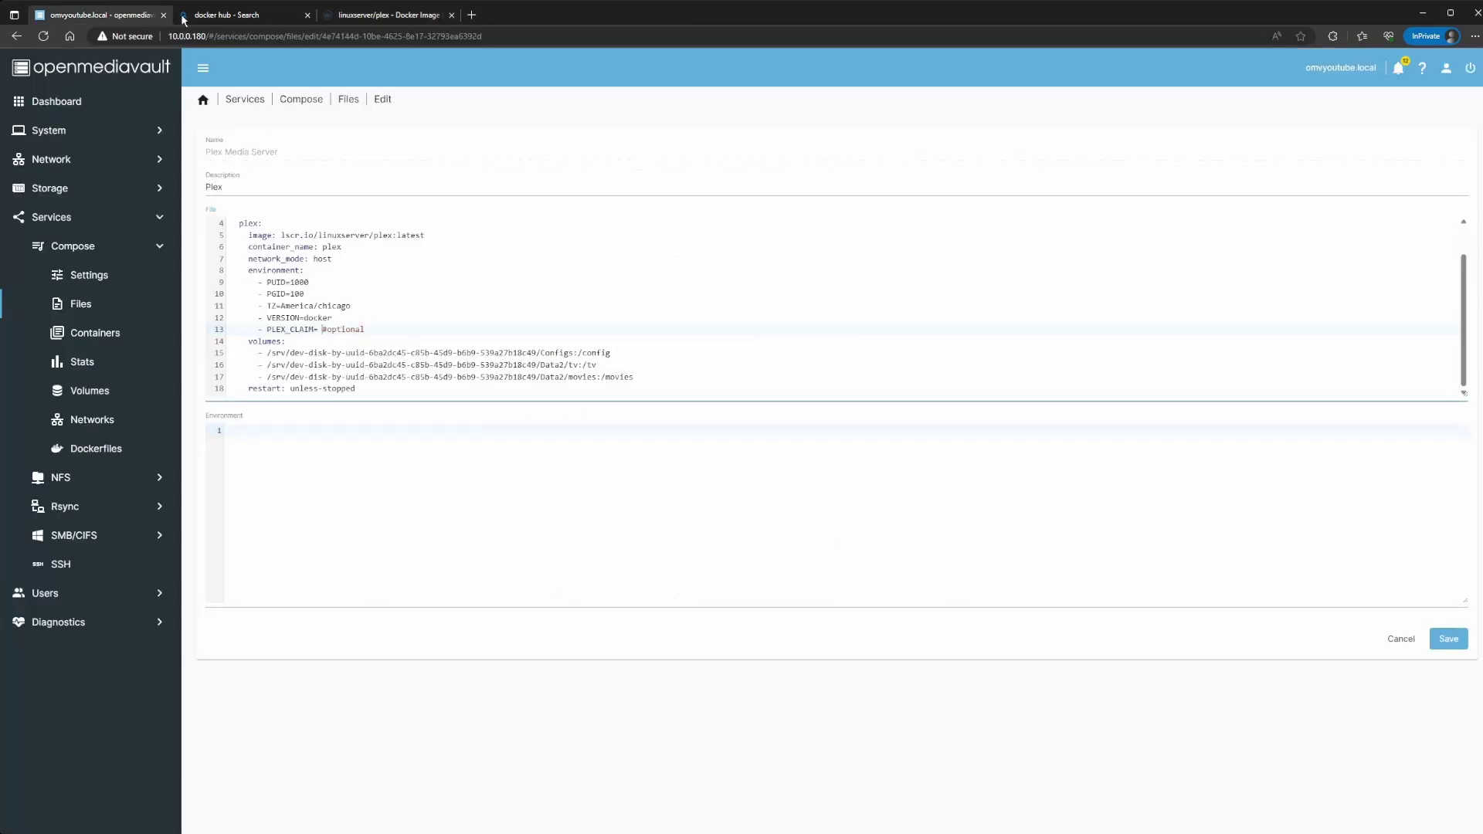
{"action": "left_click", "coordinate": [210, 17]}
{"action": "left_click", "coordinate": [112, 17]}
{"action": "triple_click", "coordinate": [367, 329]}
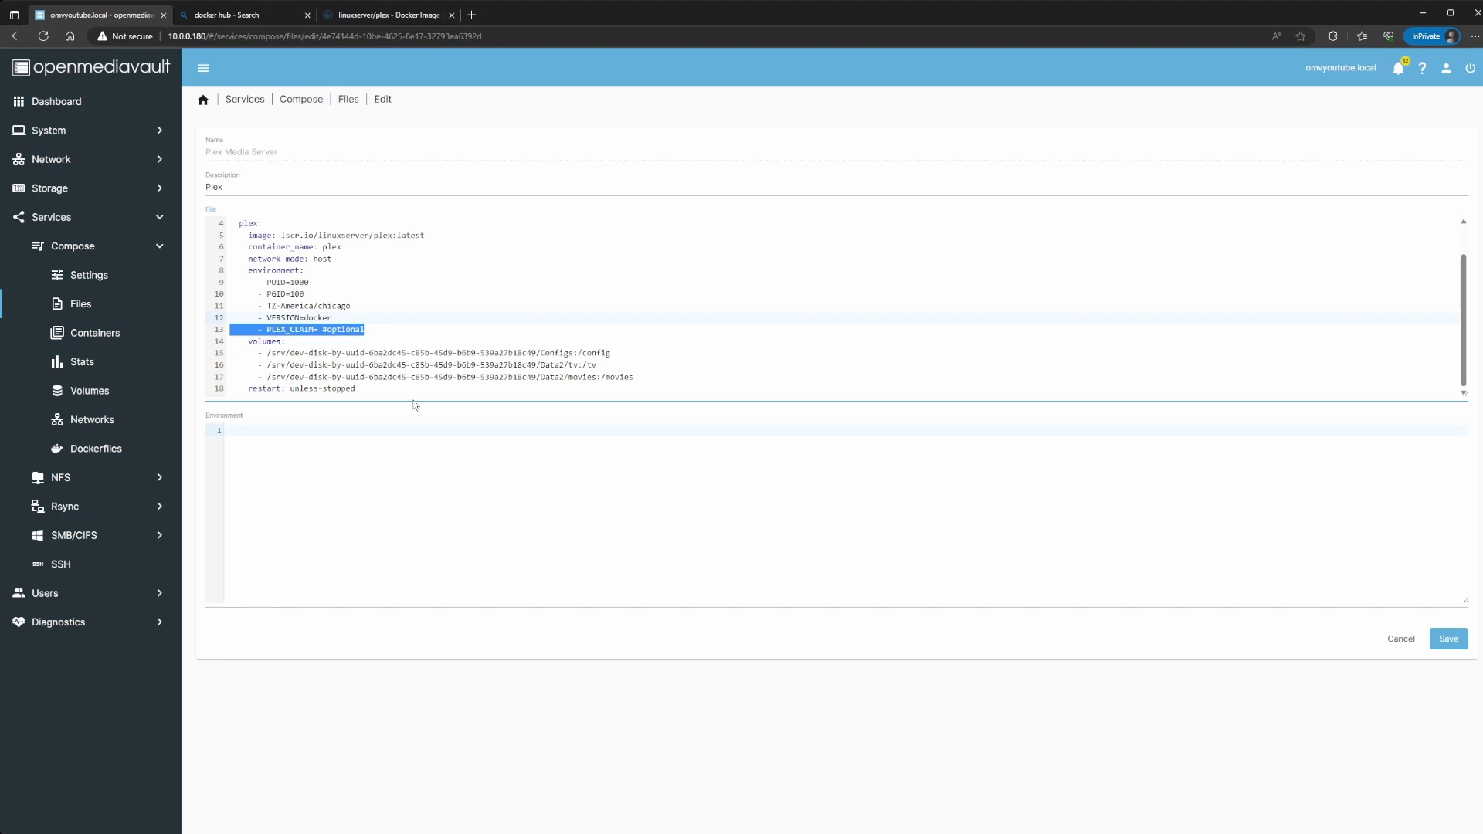
{"action": "key", "text": "BackSpace"}
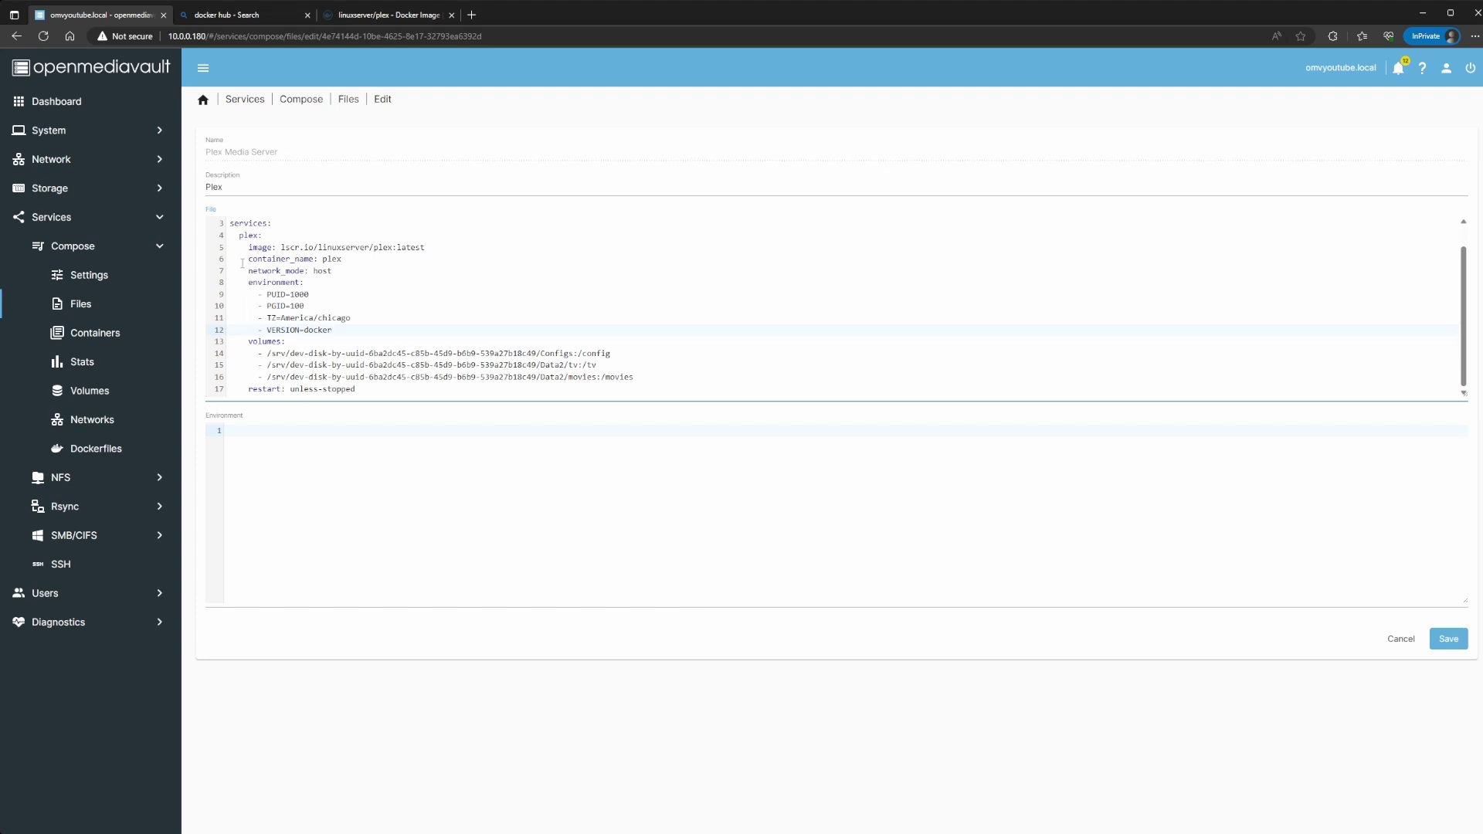
Save the edited compose file and begin applying the pending configuration changes
{"action": "left_click", "coordinate": [1440, 639]}
{"action": "left_click", "coordinate": [1341, 251]}
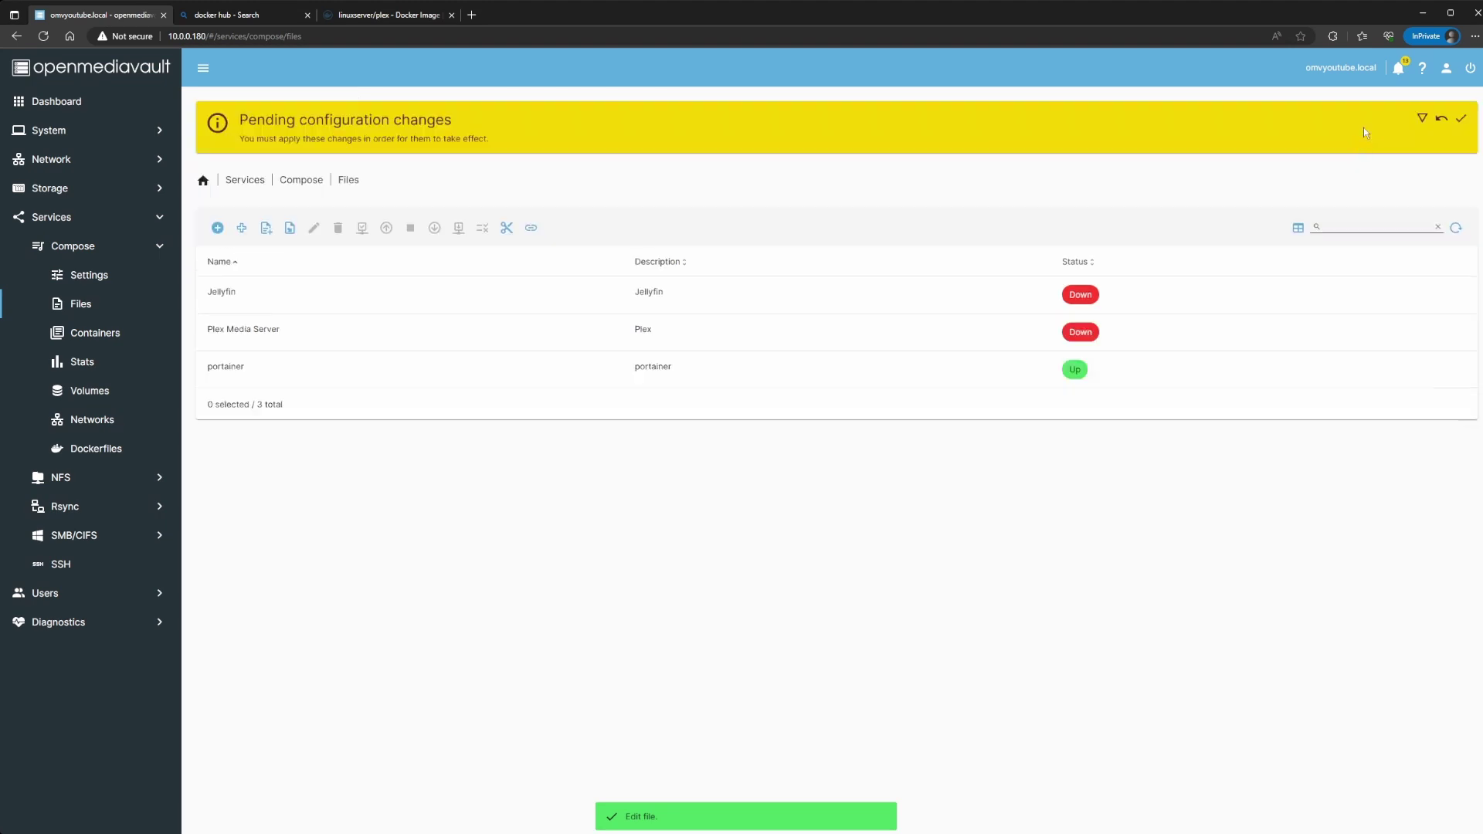
{"action": "left_click", "coordinate": [1460, 119]}
Confirm the pending changes, check the Plex Media Server compose file, and bring the stack Up
{"action": "left_click", "coordinate": [844, 473]}
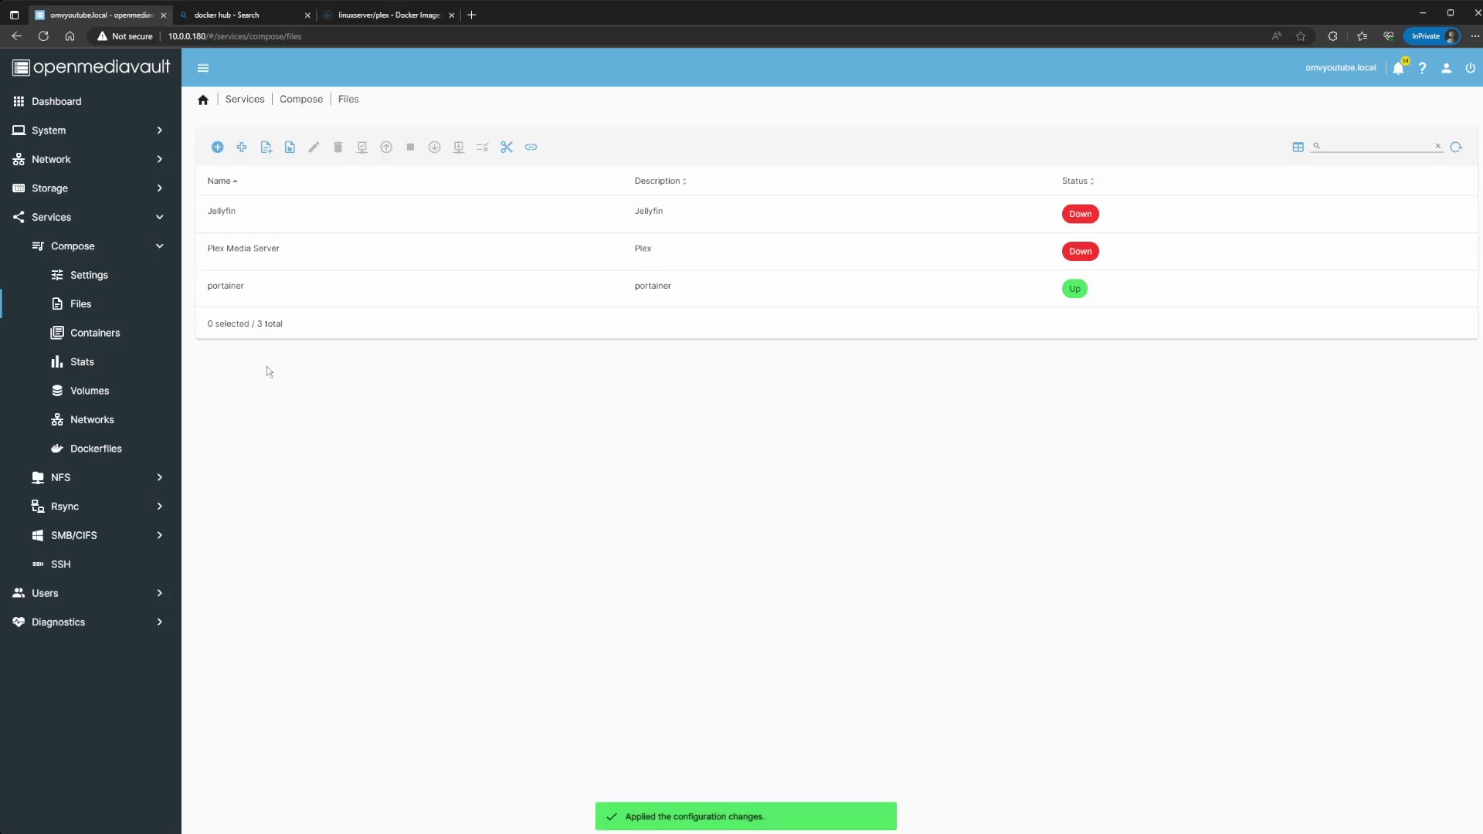
{"action": "left_click", "coordinate": [252, 256]}
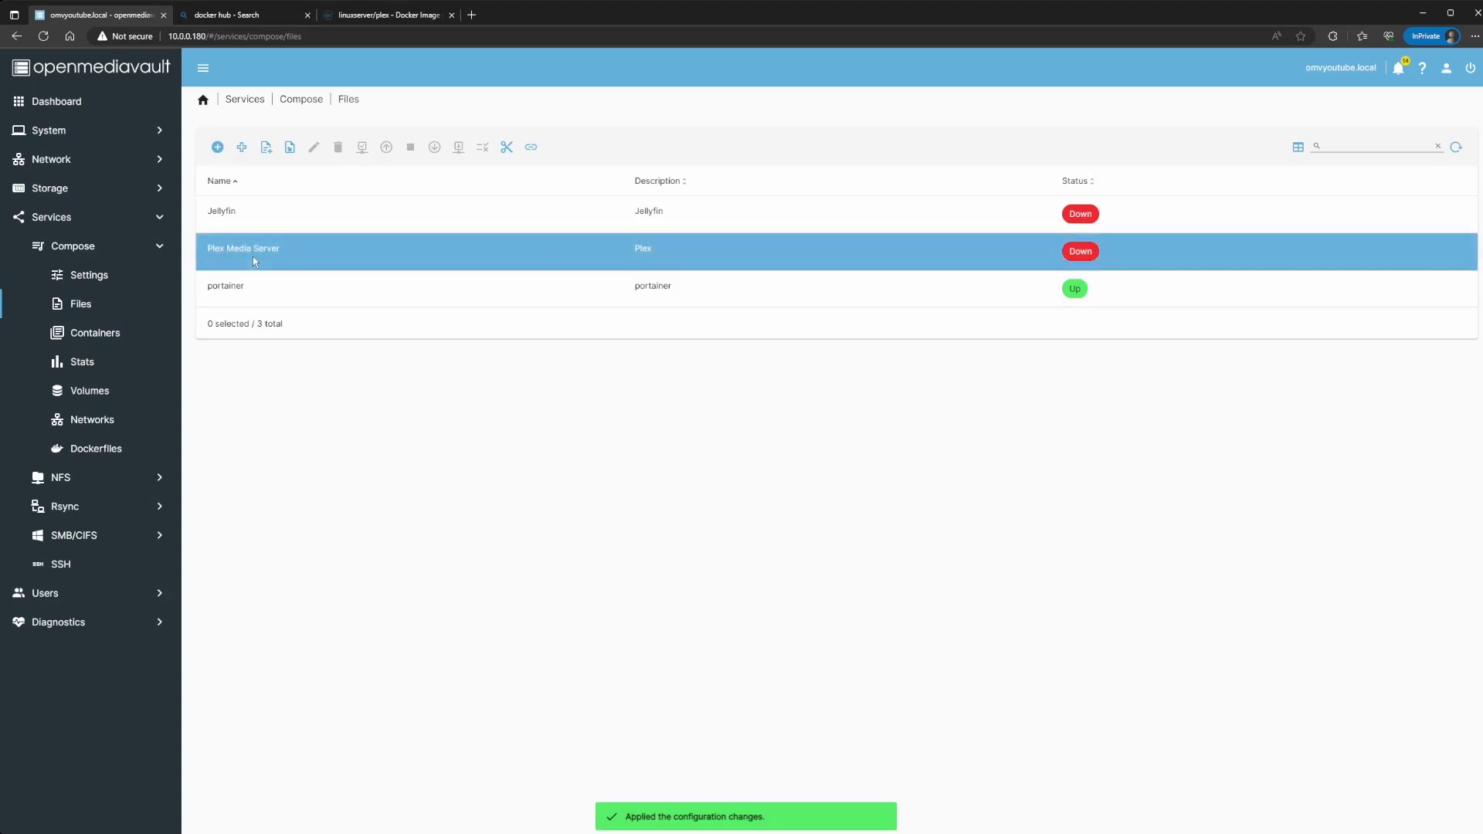
{"action": "left_click", "coordinate": [252, 257]}
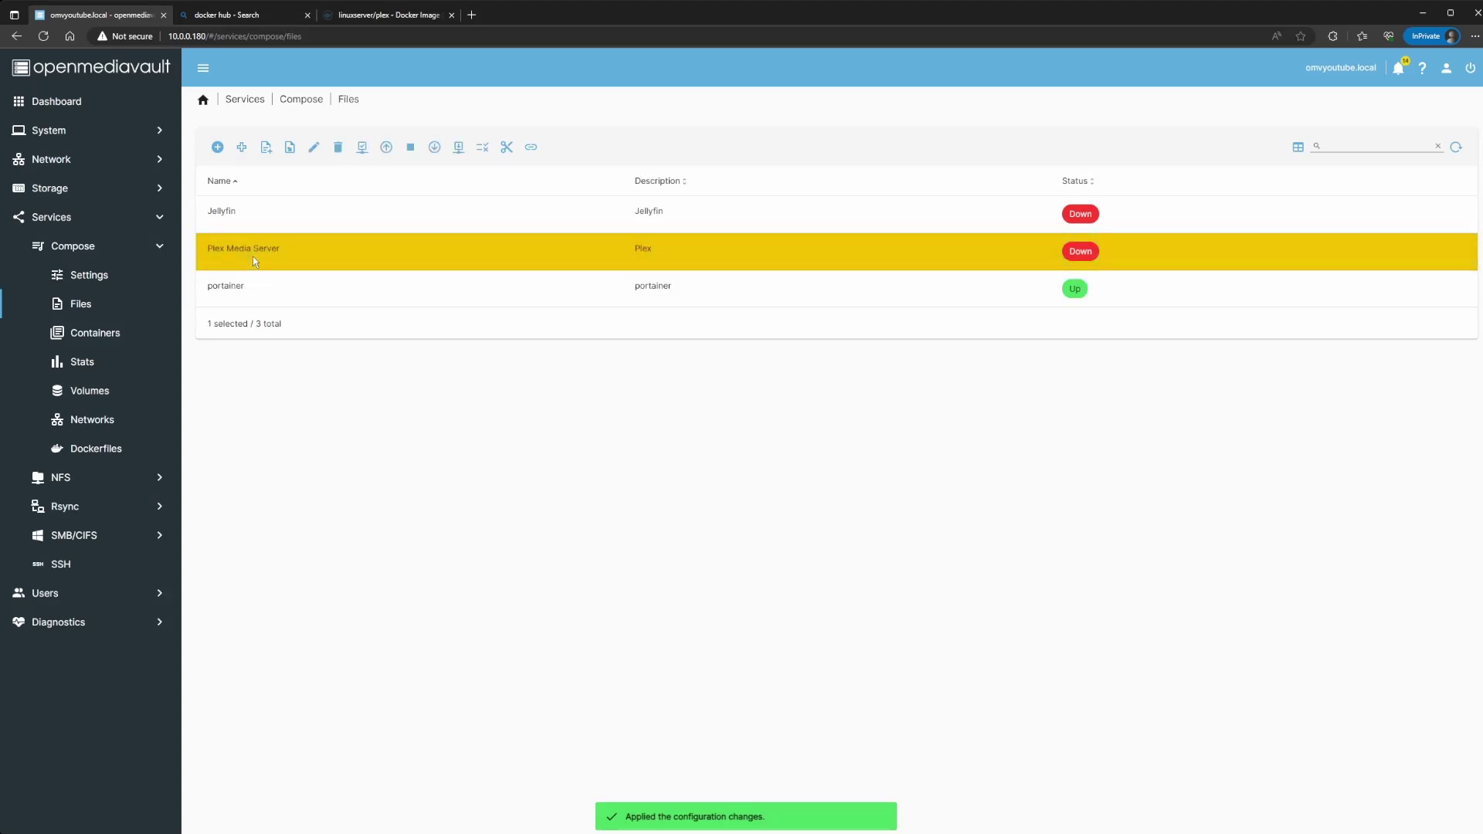
{"action": "left_click", "coordinate": [364, 153]}
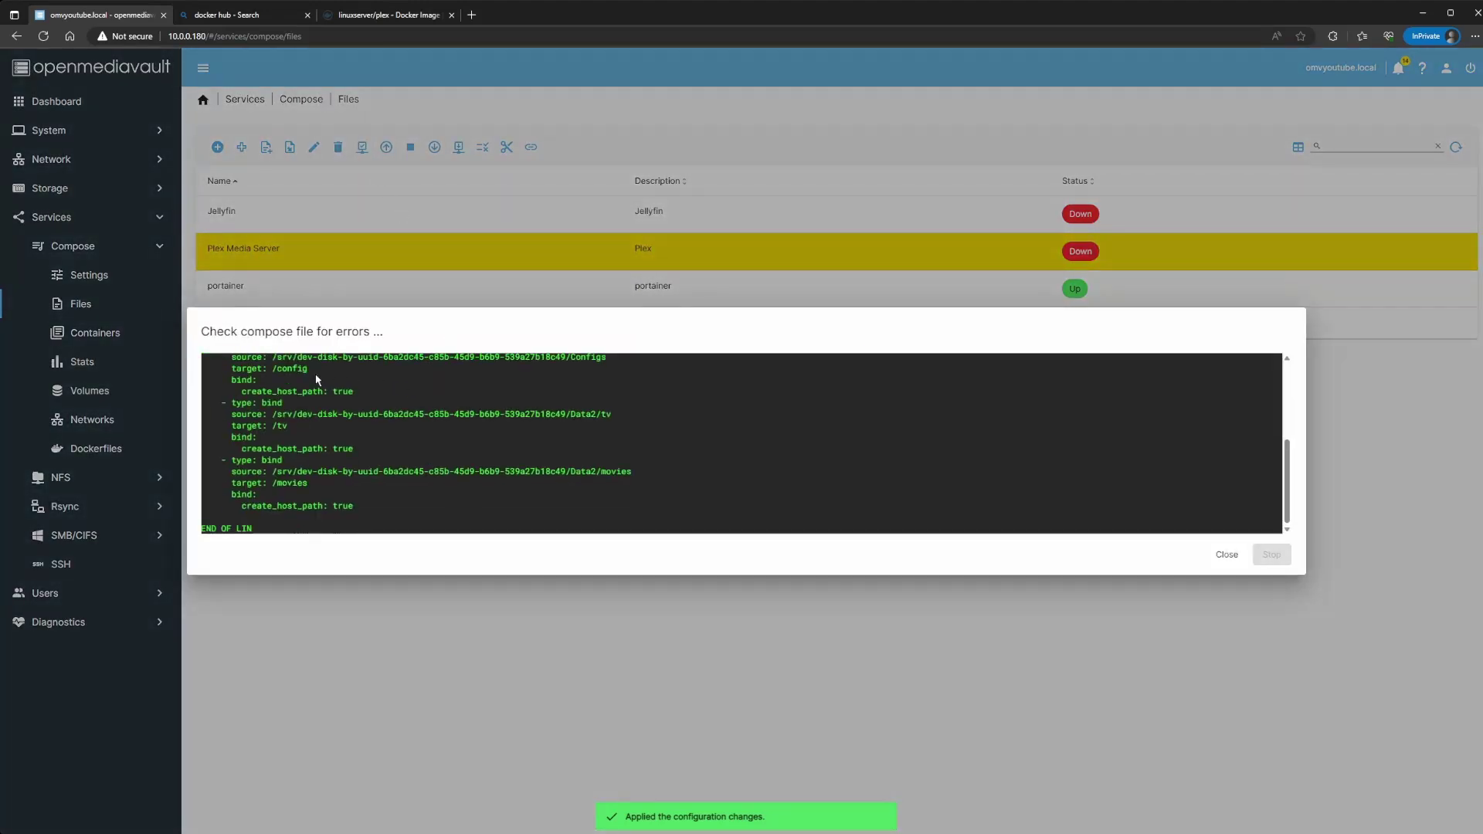
{"action": "scroll", "coordinate": [325, 414], "scroll_direction": "up", "scroll_amount": 5}
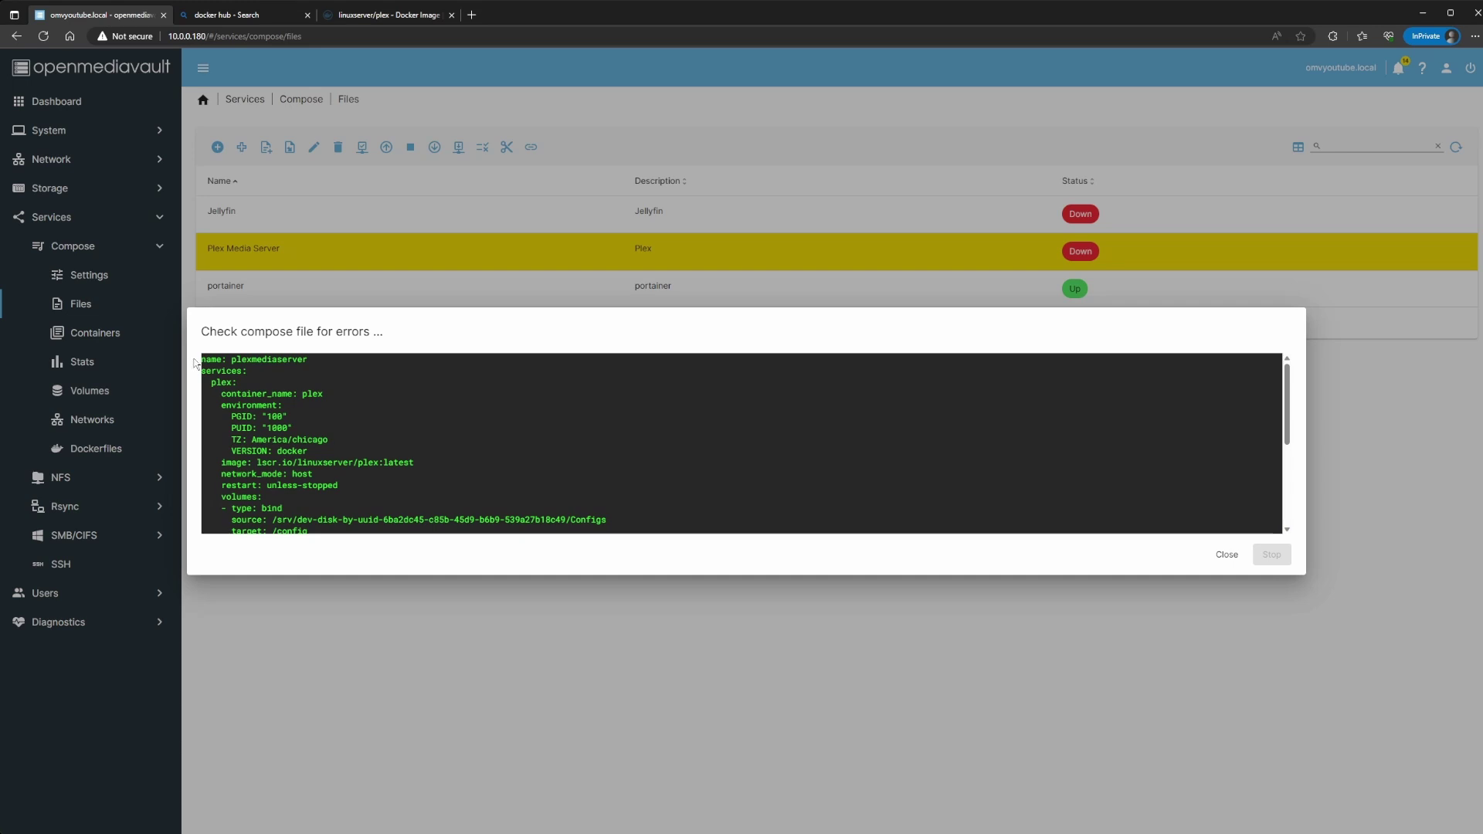
{"action": "scroll", "coordinate": [226, 422], "scroll_direction": "down", "scroll_amount": 5}
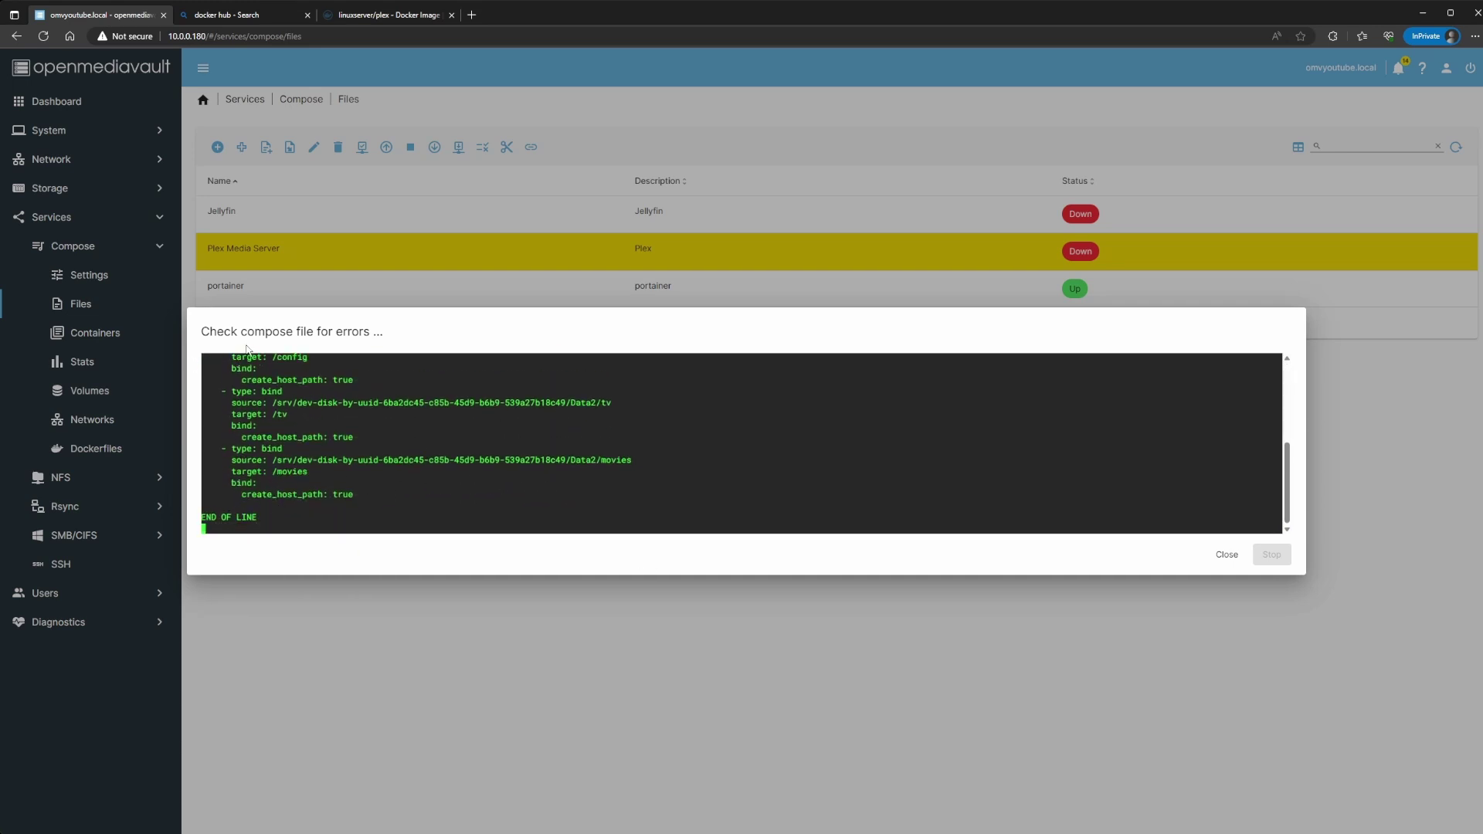
{"action": "left_click", "coordinate": [1227, 556]}
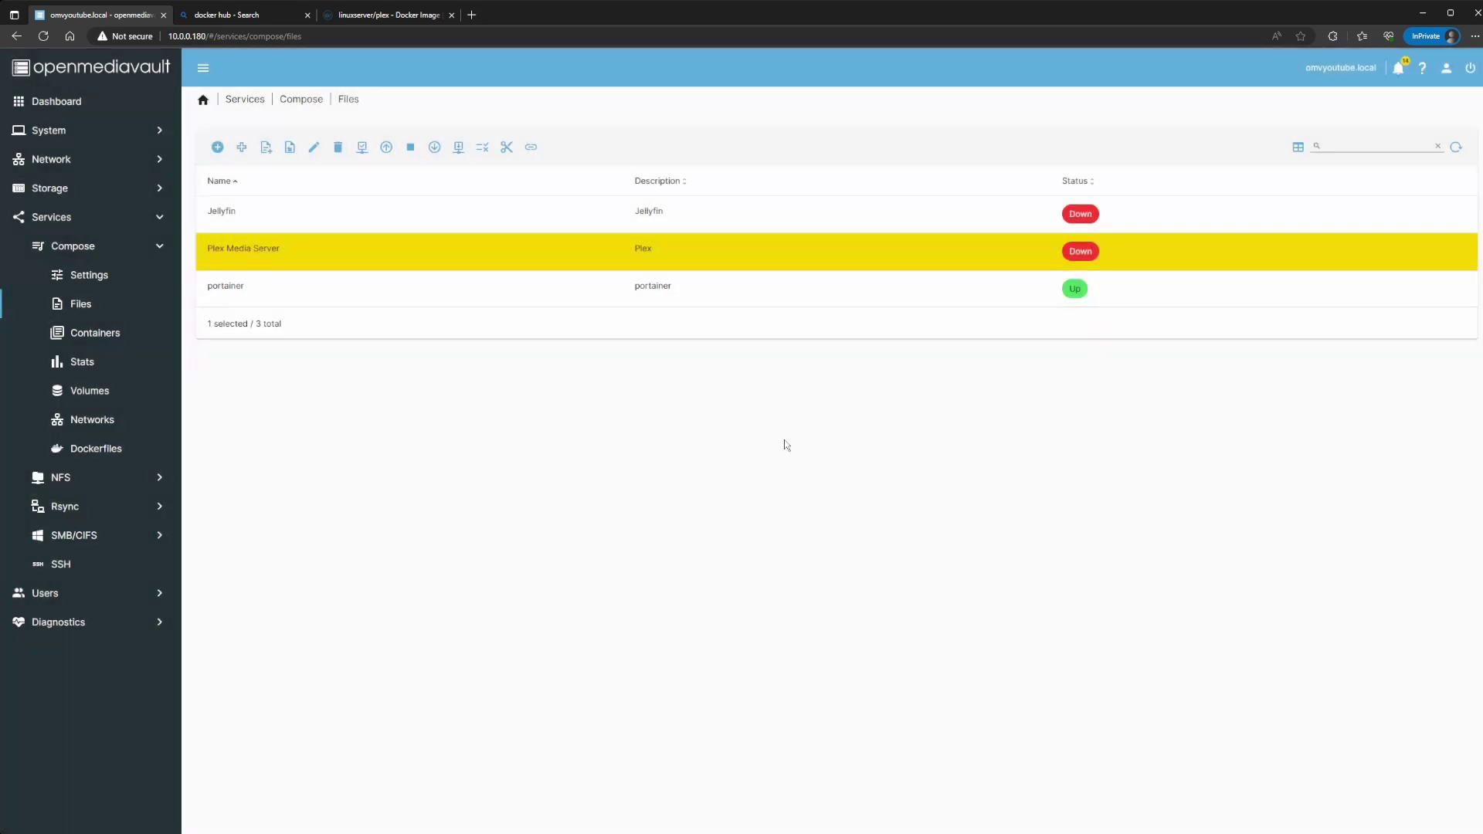
{"action": "left_click", "coordinate": [386, 148]}
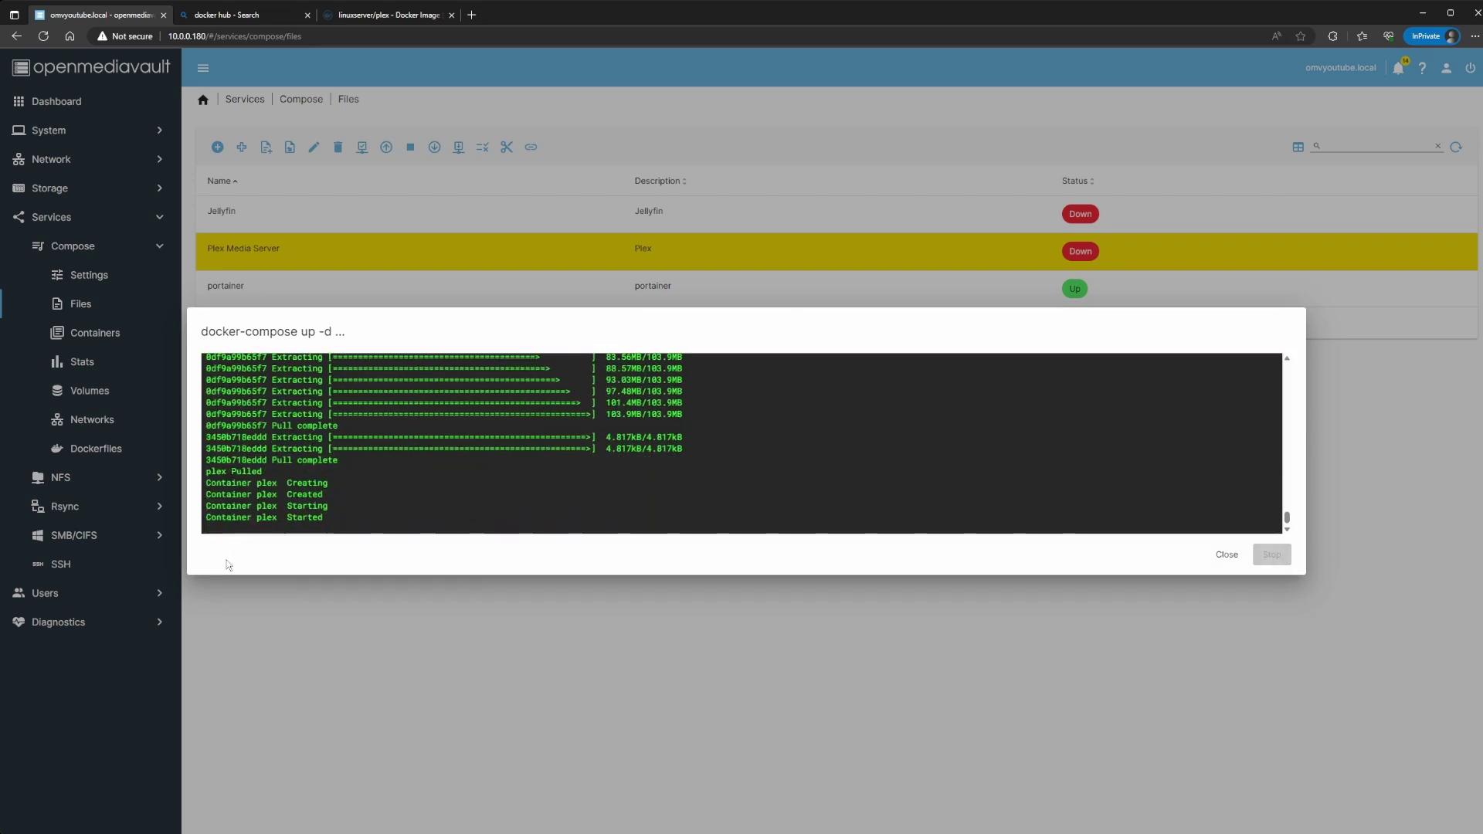
{"action": "left_click", "coordinate": [1226, 555]}
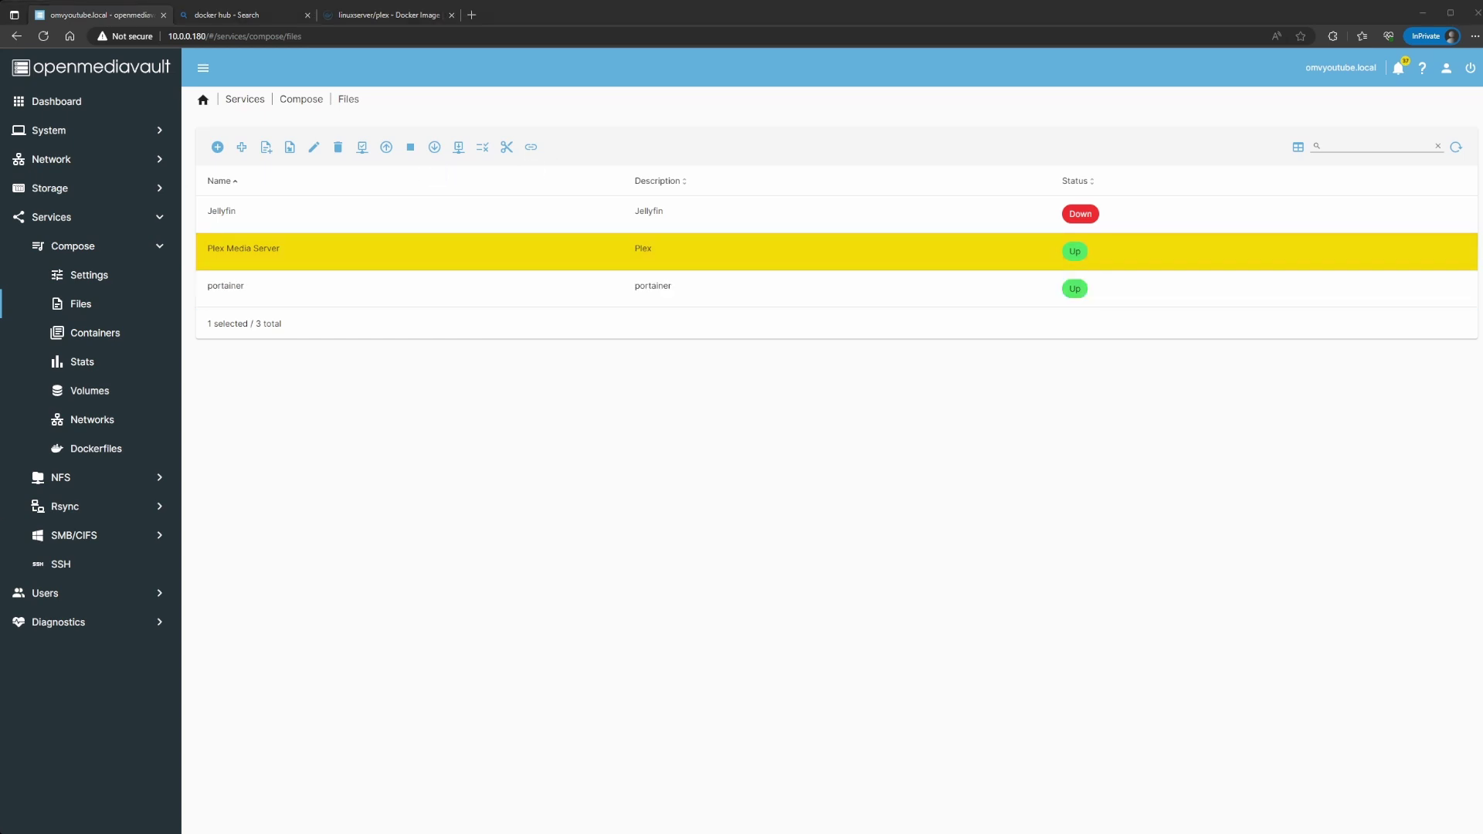
Load 10.0.0.180:32400/web in a new private Edge tab
{"action": "left_click", "coordinate": [472, 17]}
{"action": "type", "text": "10."}
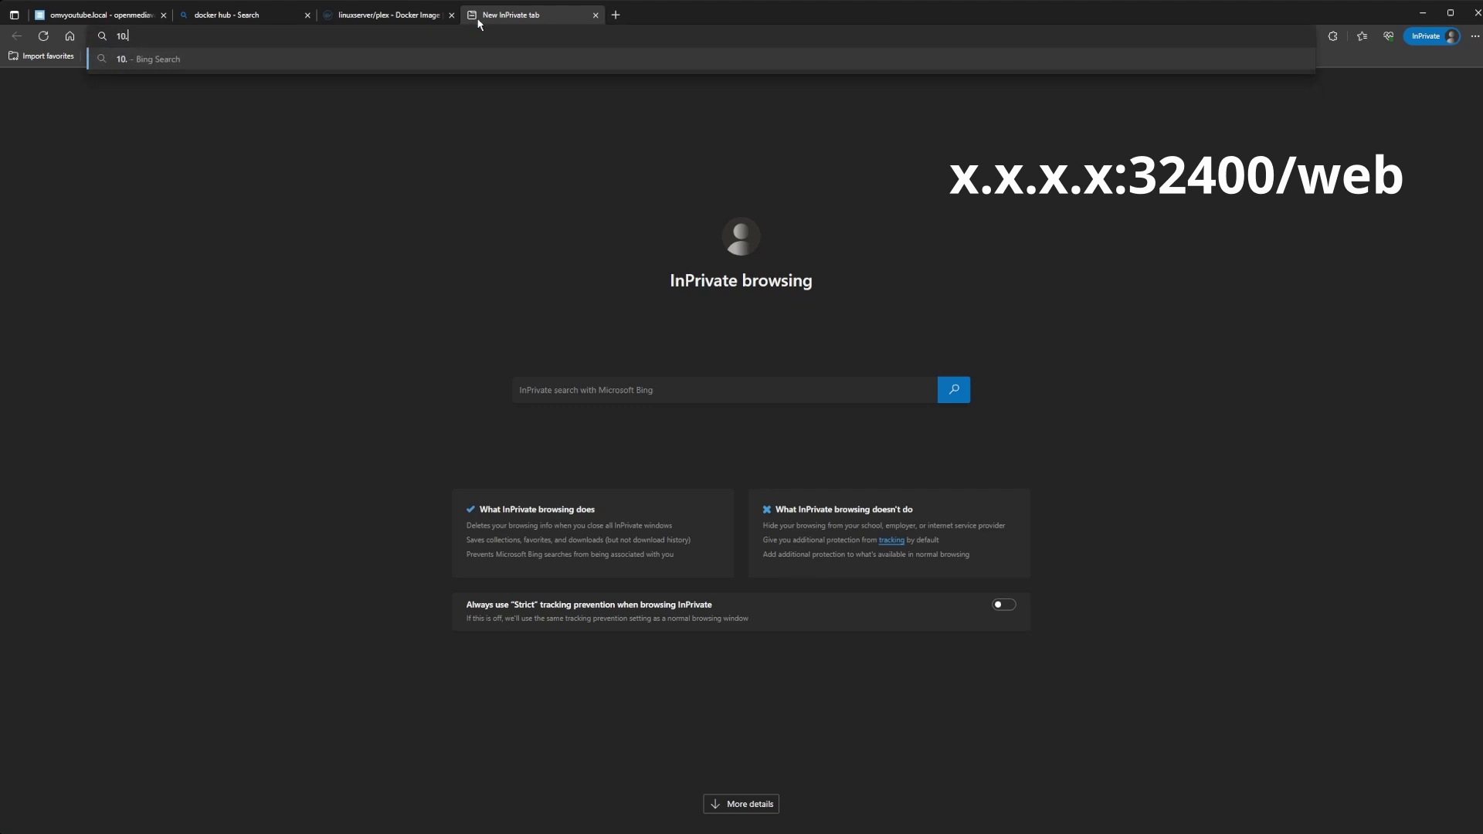
{"action": "type", "text": "0.0.180"}
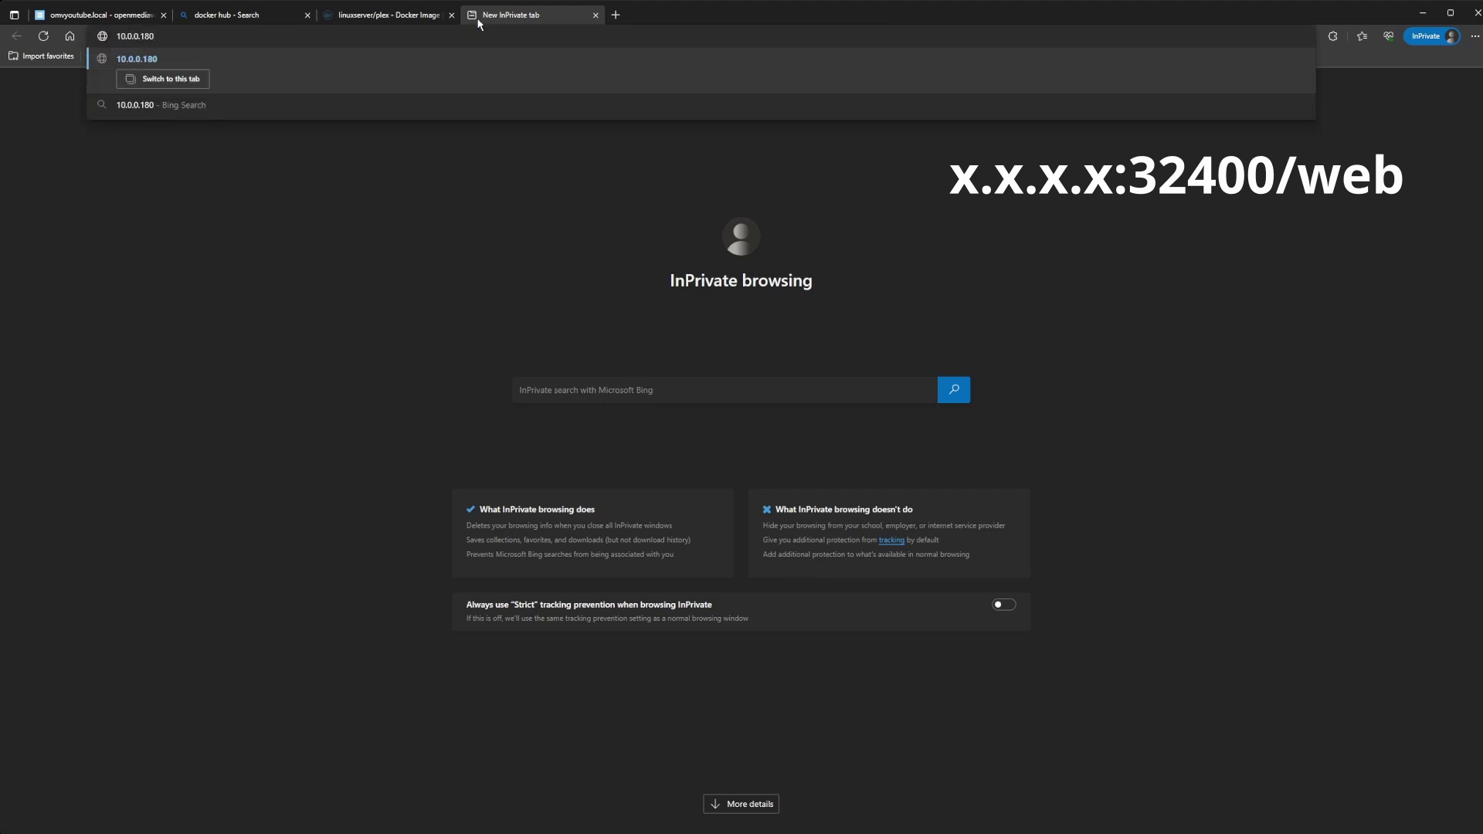
{"action": "type", "text": ":32400/"}
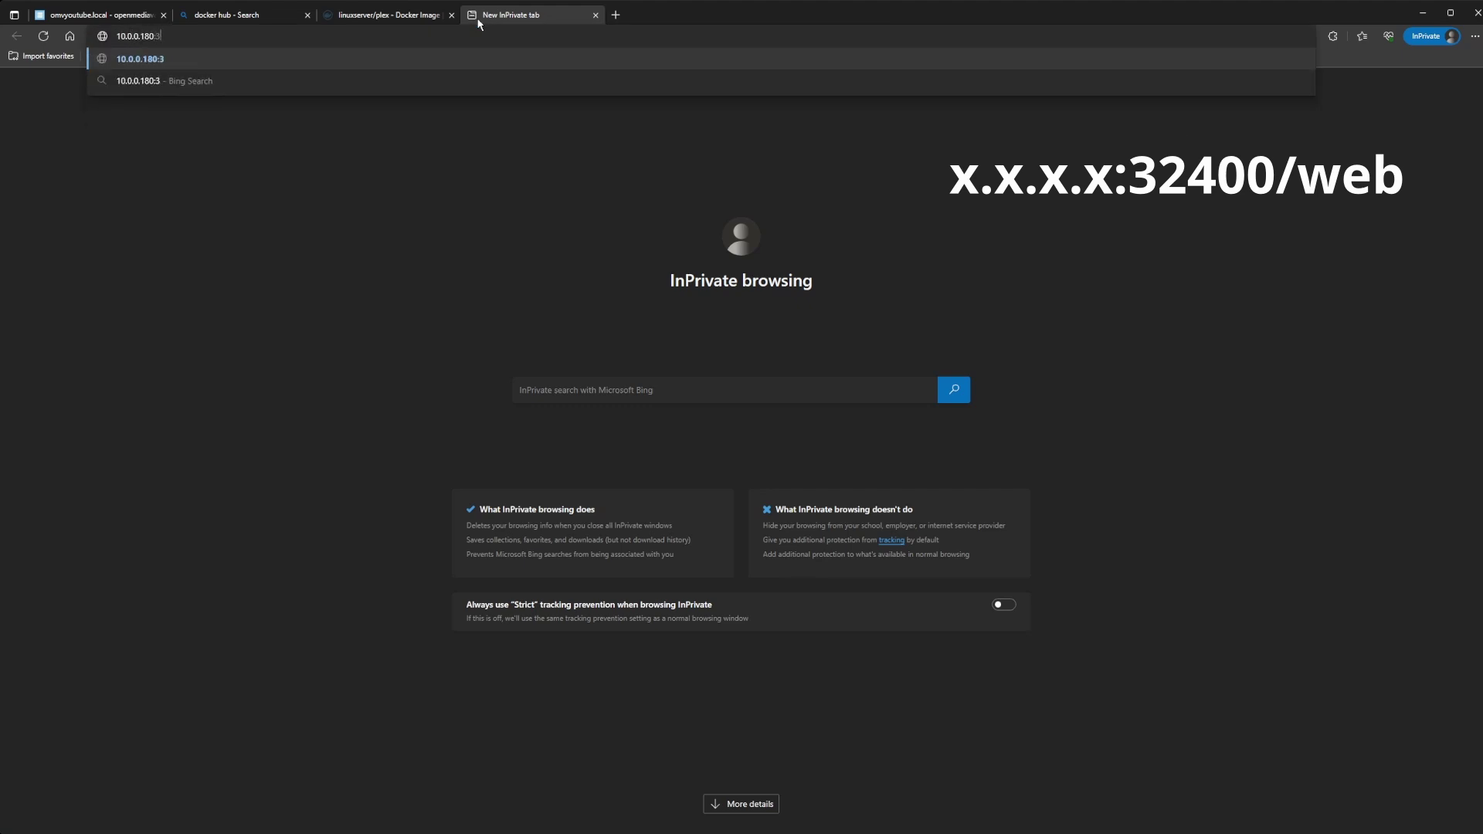
{"action": "type", "text": "web"}
{"action": "key", "text": "Return"}
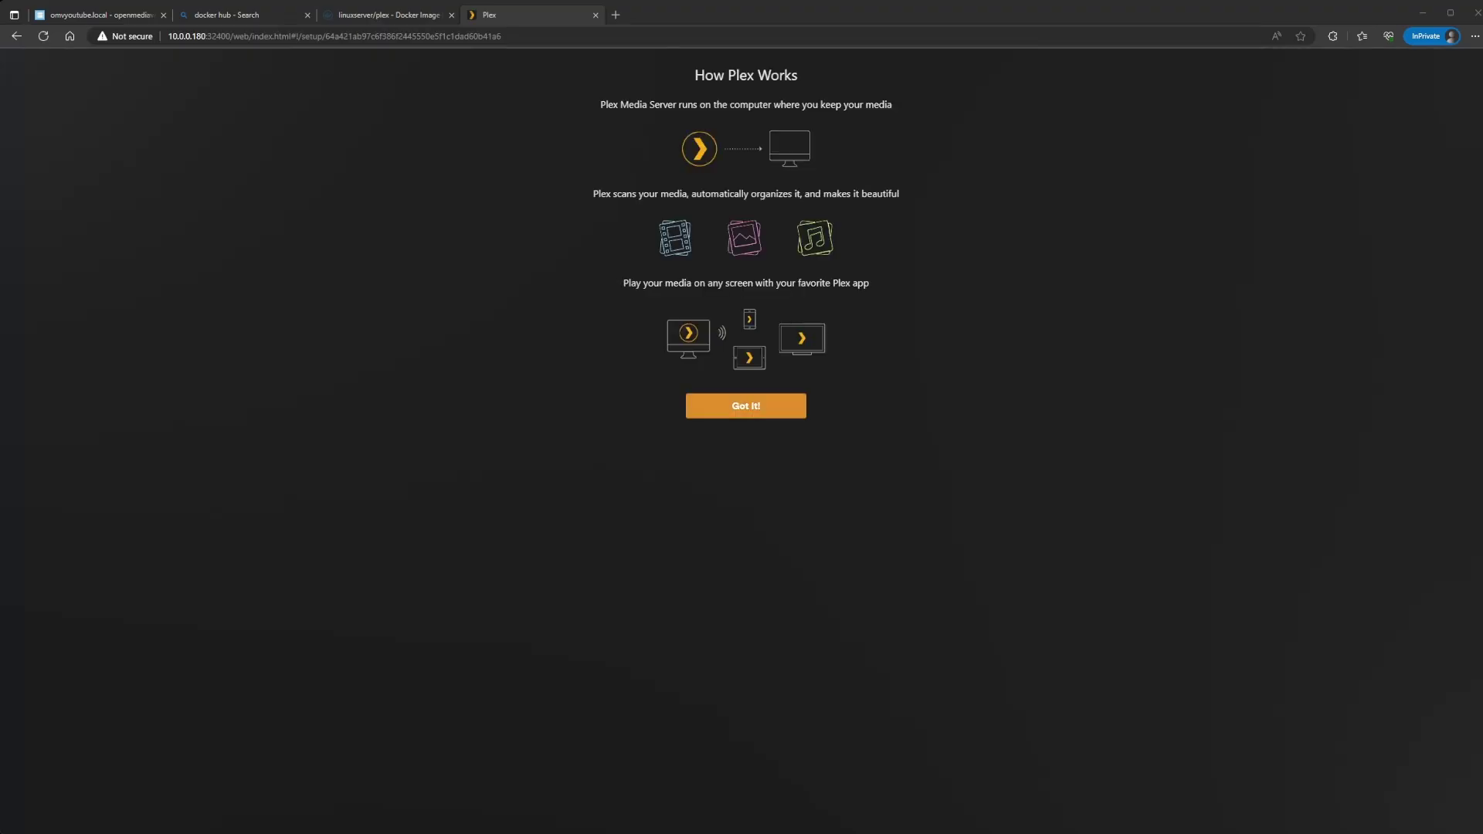
Keep server name omvyoutube, disable outside-home access, and decline watch-state syncing
{"action": "left_click", "coordinate": [745, 405]}
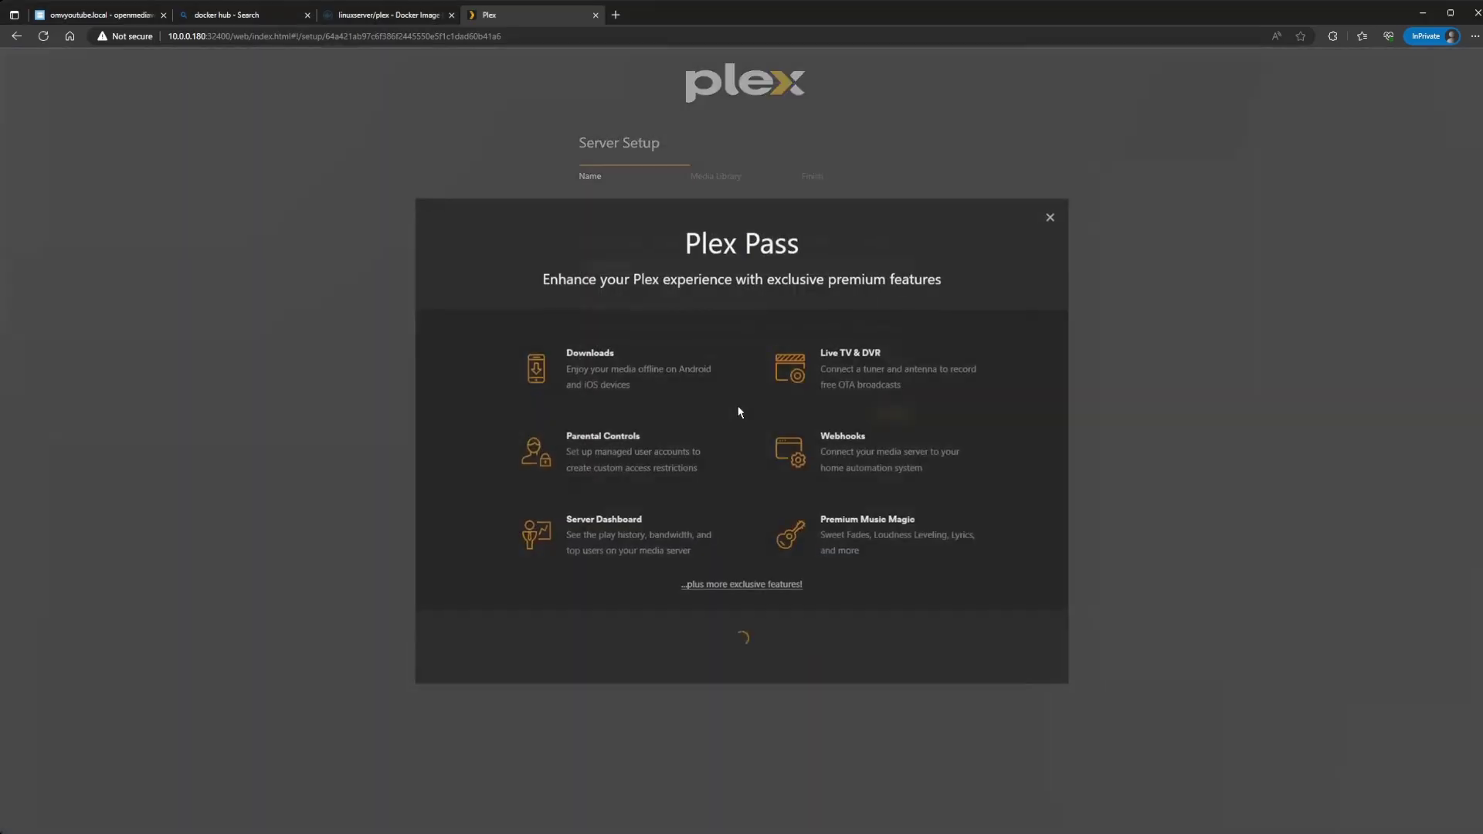
{"action": "left_click", "coordinate": [1048, 220]}
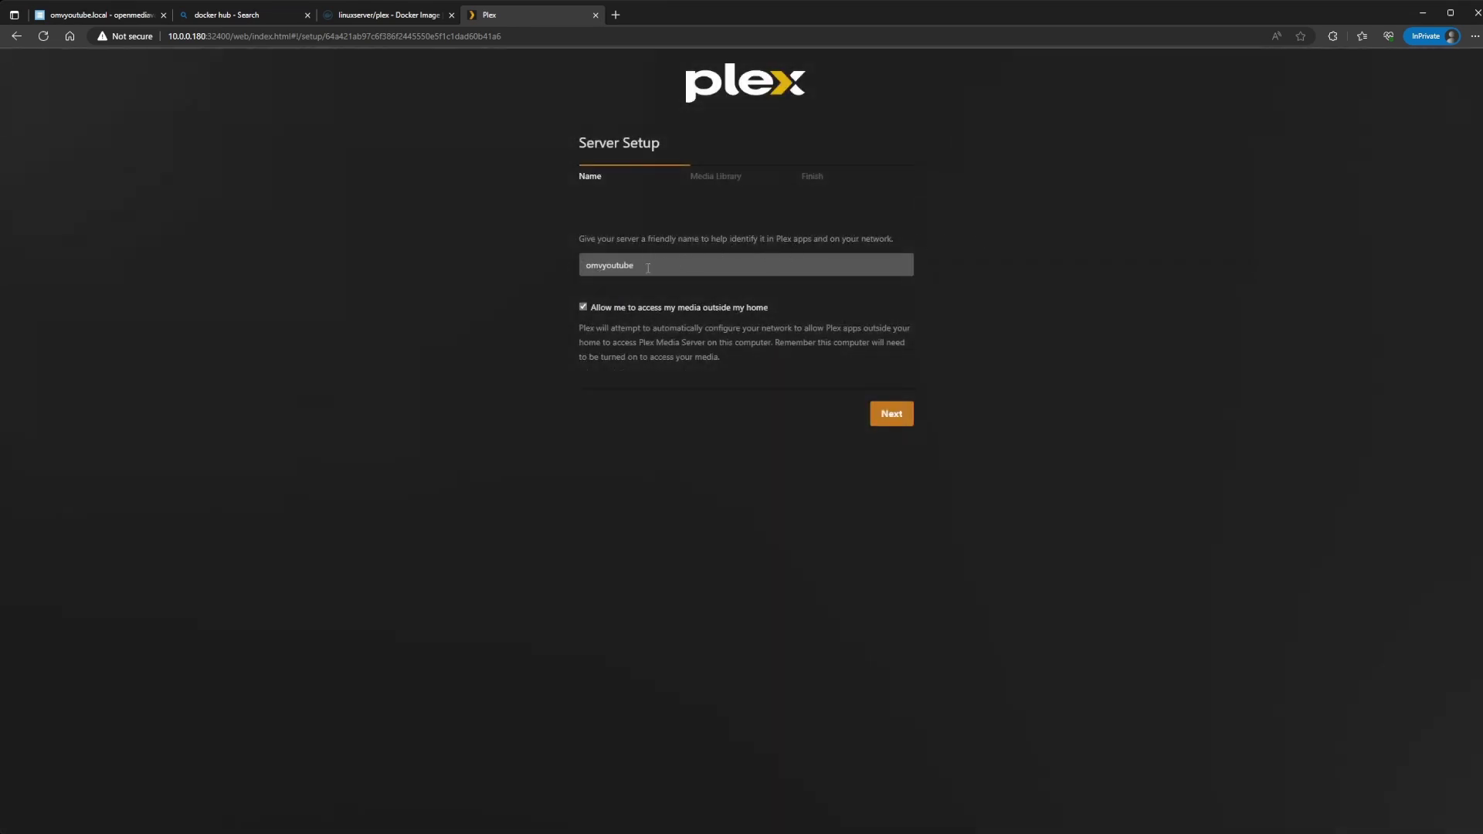
{"action": "left_click_drag", "start_coordinate": [648, 268], "coordinate": [562, 271]}
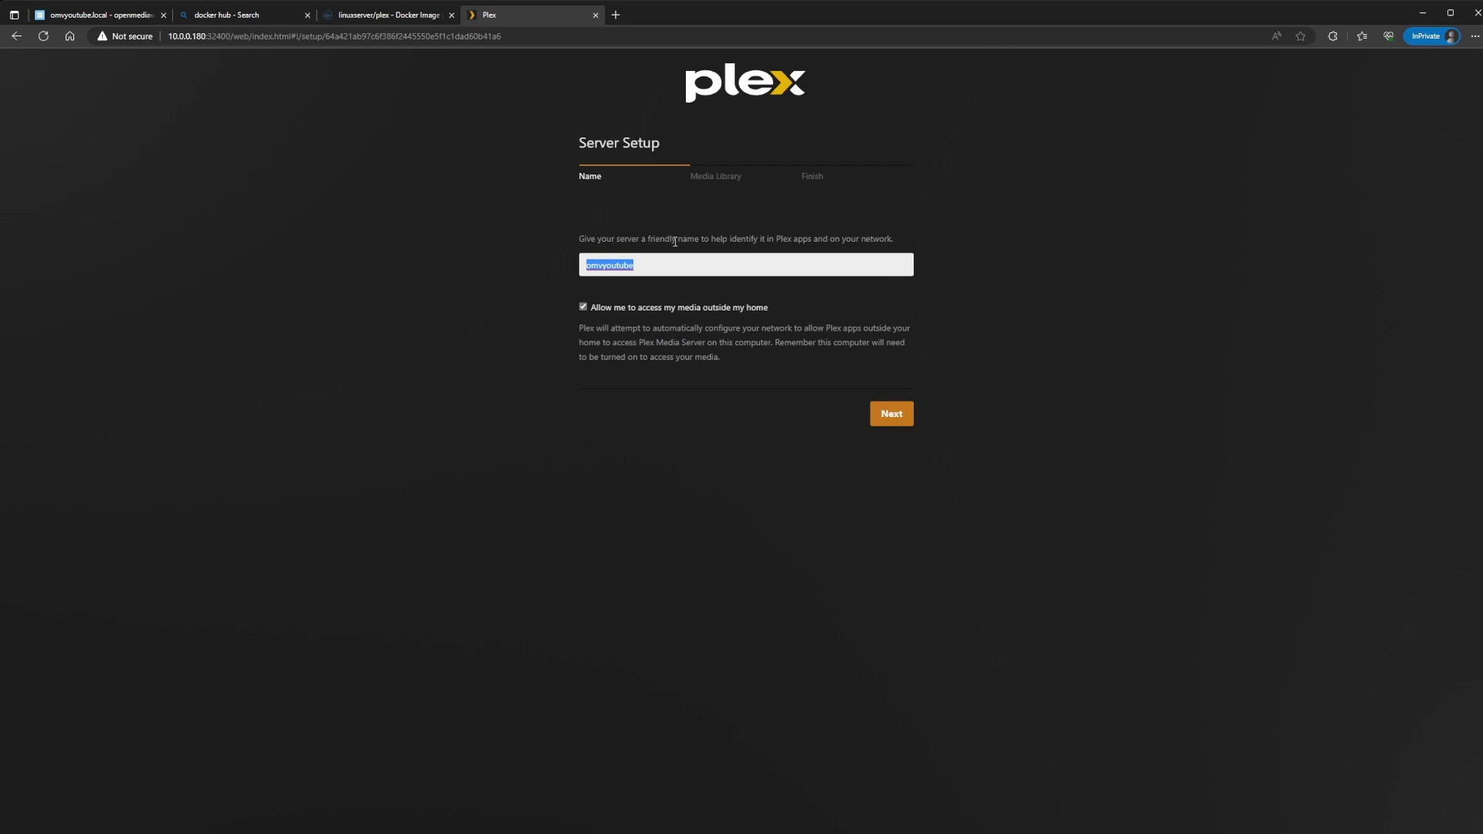
{"action": "left_click", "coordinate": [782, 287]}
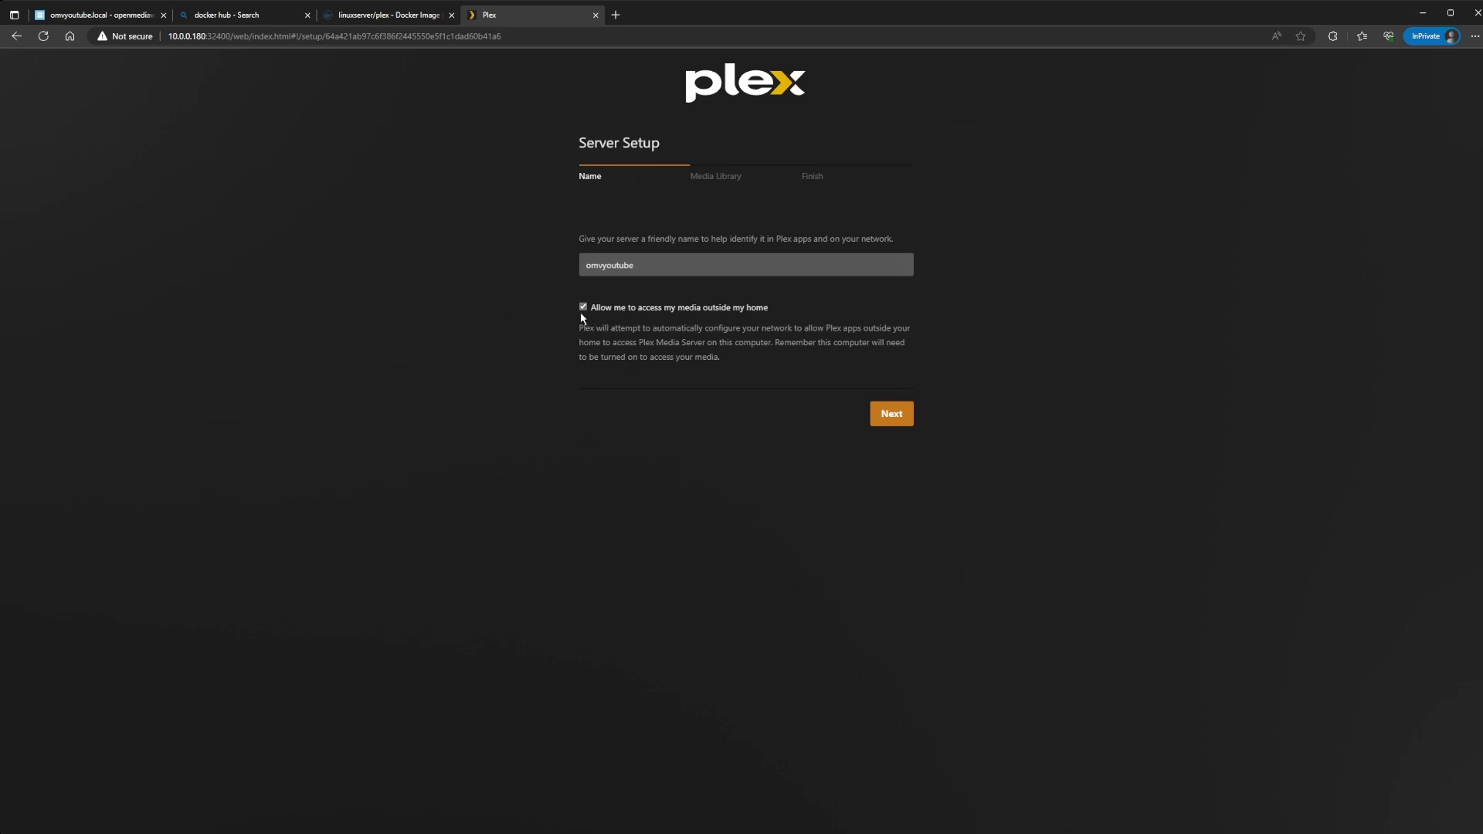
{"action": "left_click", "coordinate": [877, 410]}
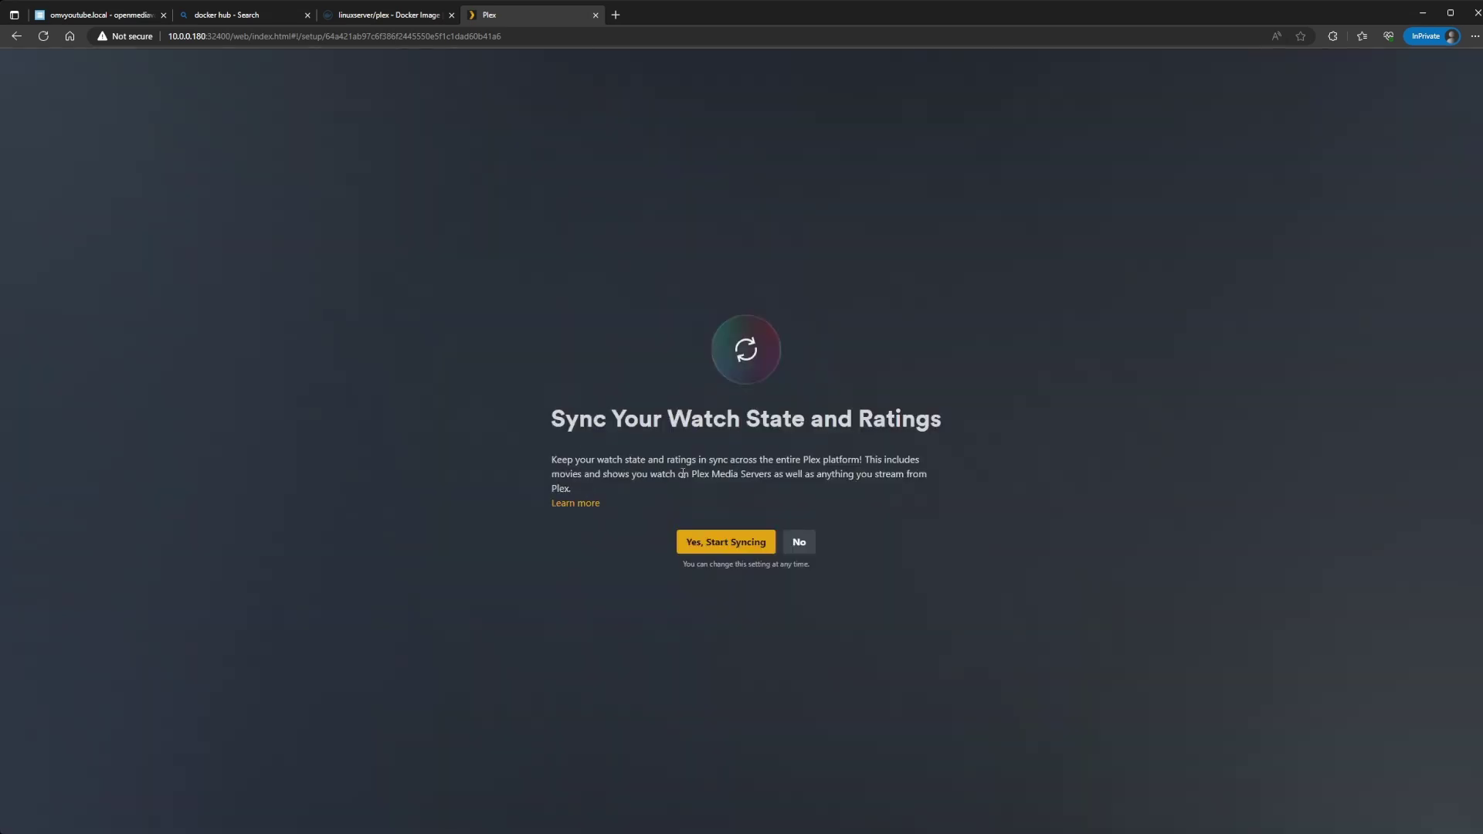
{"action": "left_click", "coordinate": [799, 542]}
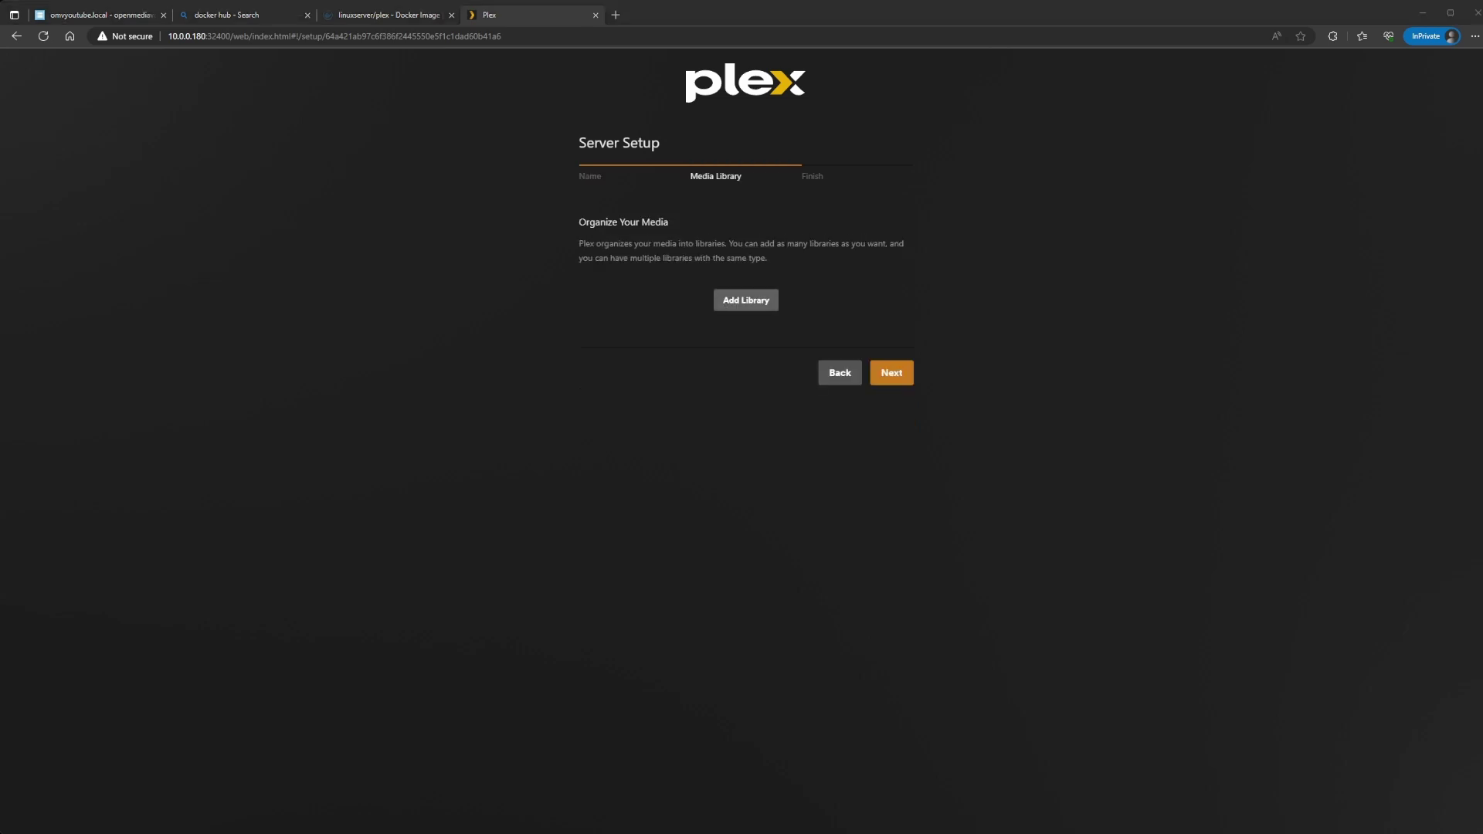
Add a Movies library using the /movies folder
{"action": "left_click", "coordinate": [745, 300]}
{"action": "left_click", "coordinate": [669, 199]}
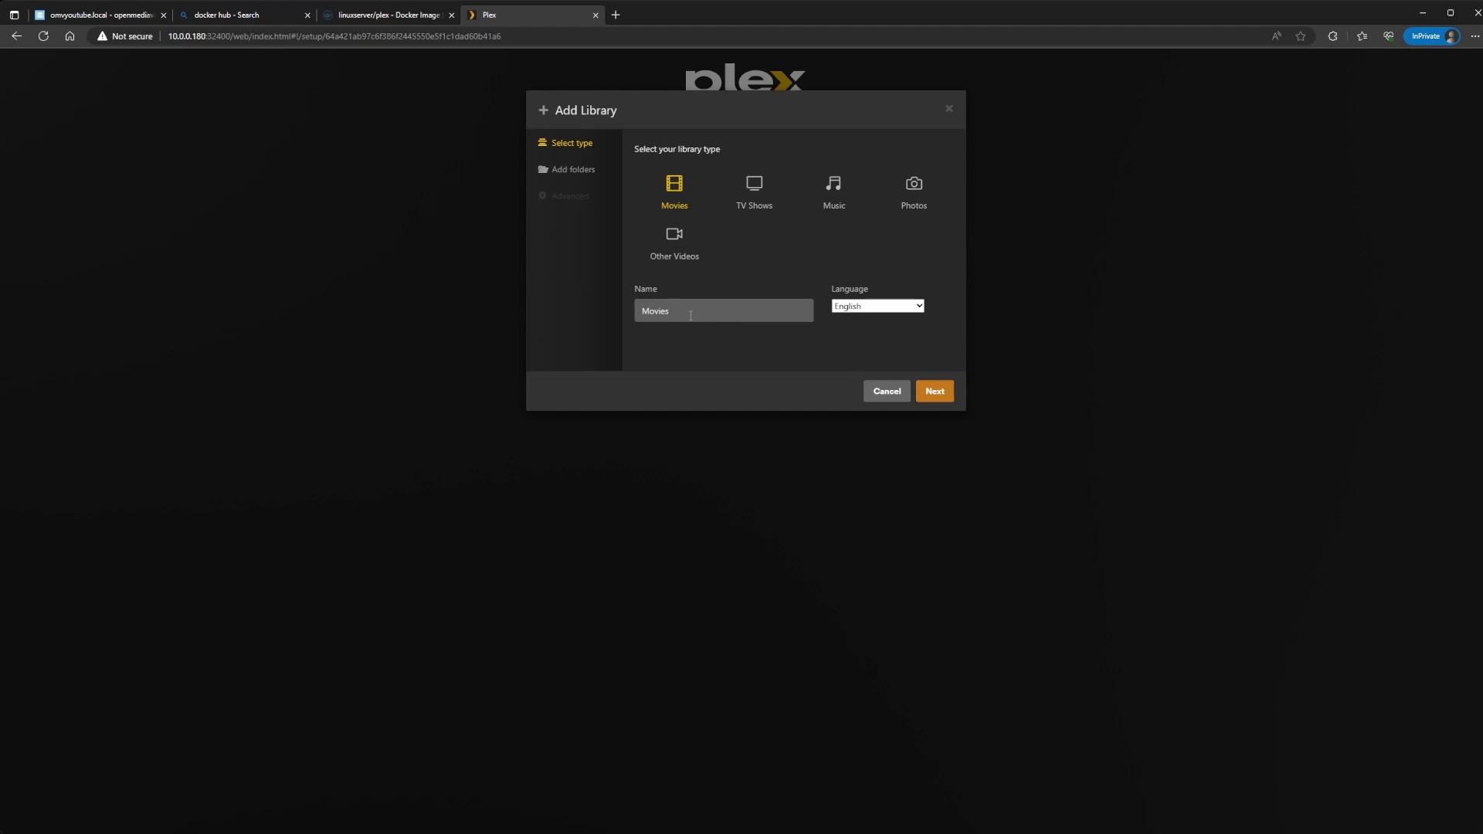
{"action": "left_click", "coordinate": [936, 393]}
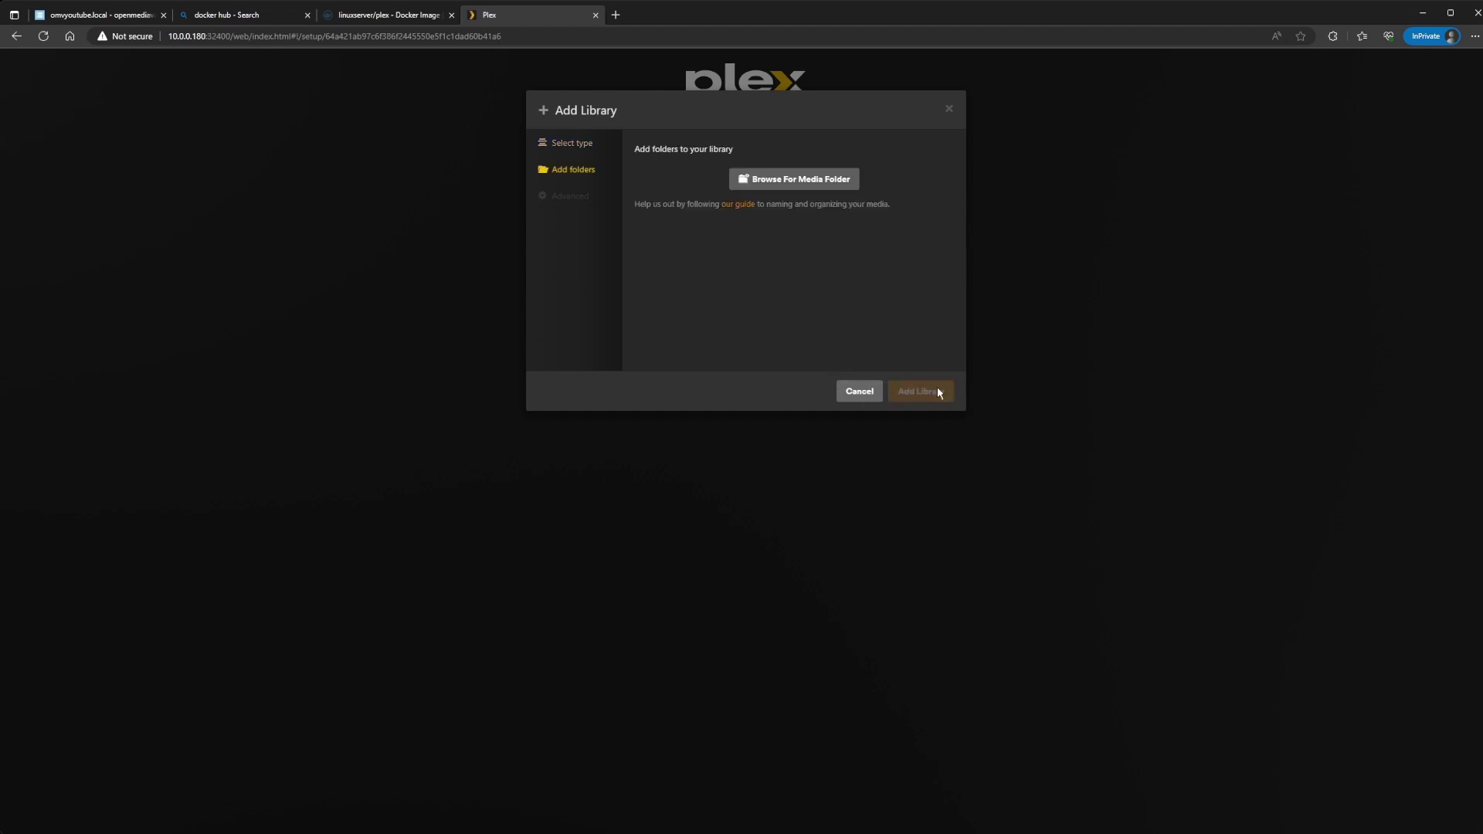
{"action": "left_click", "coordinate": [815, 186]}
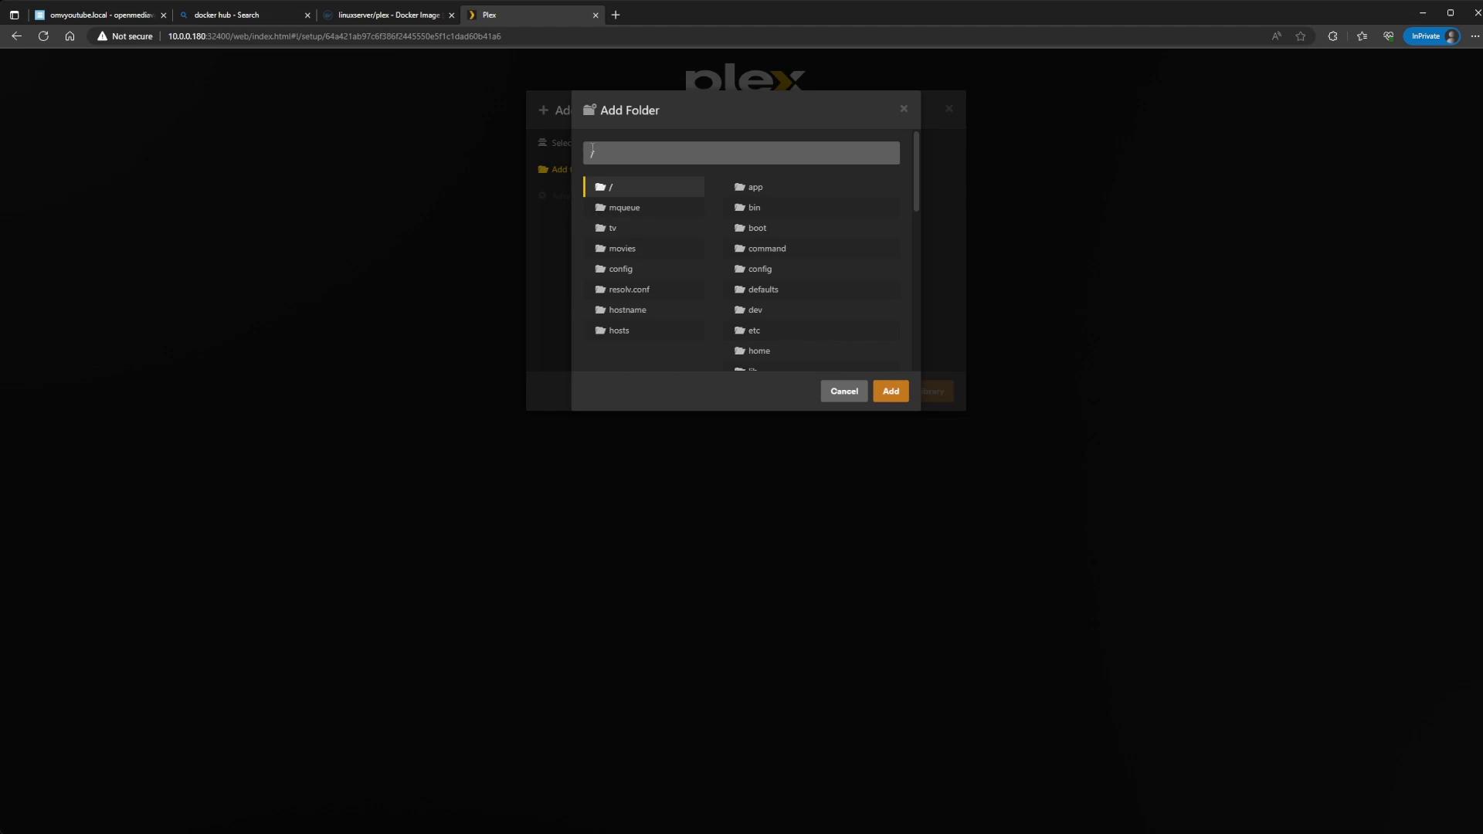
{"action": "left_click", "coordinate": [622, 248]}
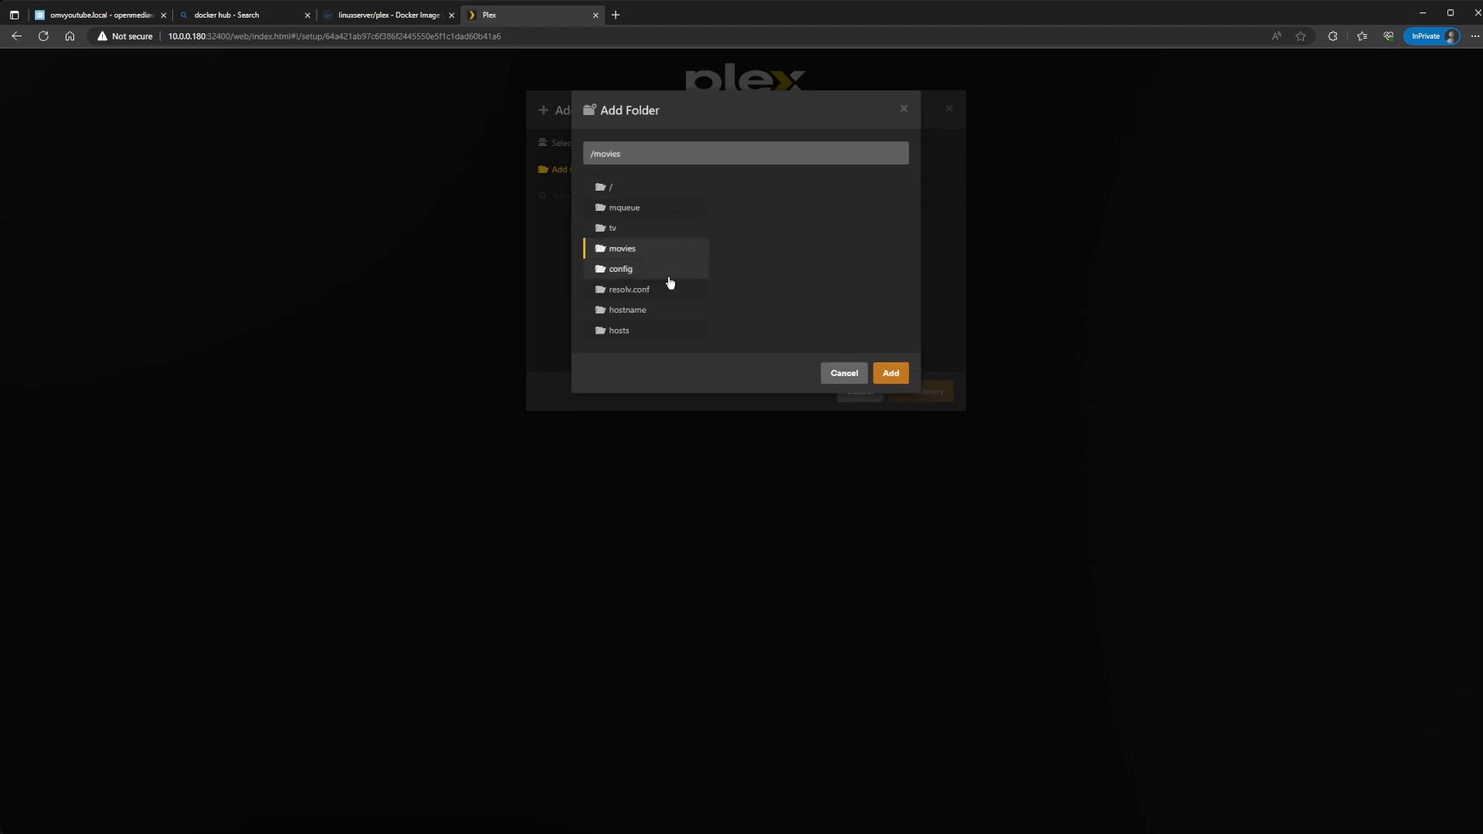
{"action": "left_click", "coordinate": [891, 391]}
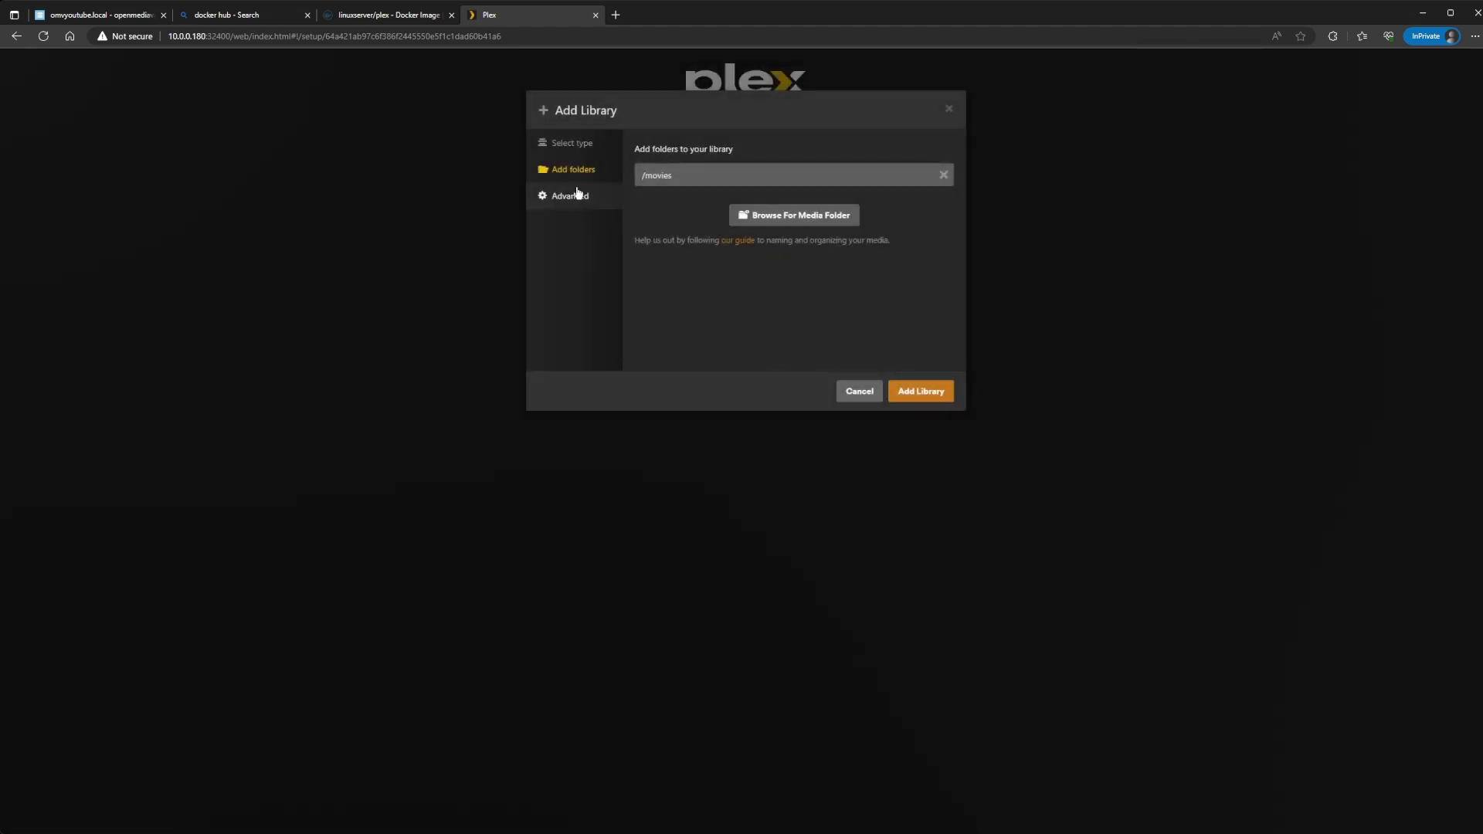
{"action": "left_click", "coordinate": [921, 396]}
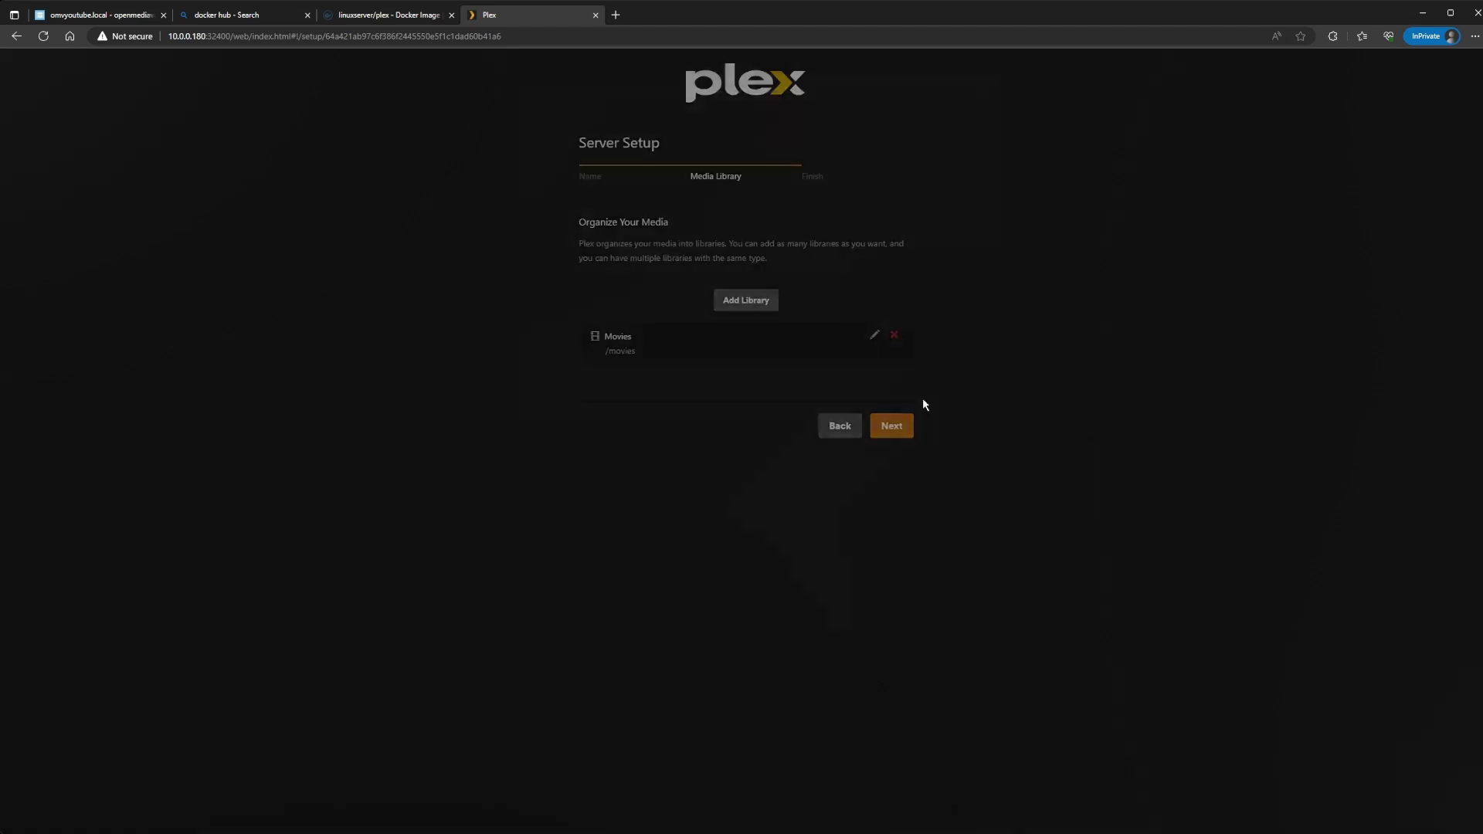
Add a TV Shows library using the /tv folder
{"action": "left_click", "coordinate": [745, 303]}
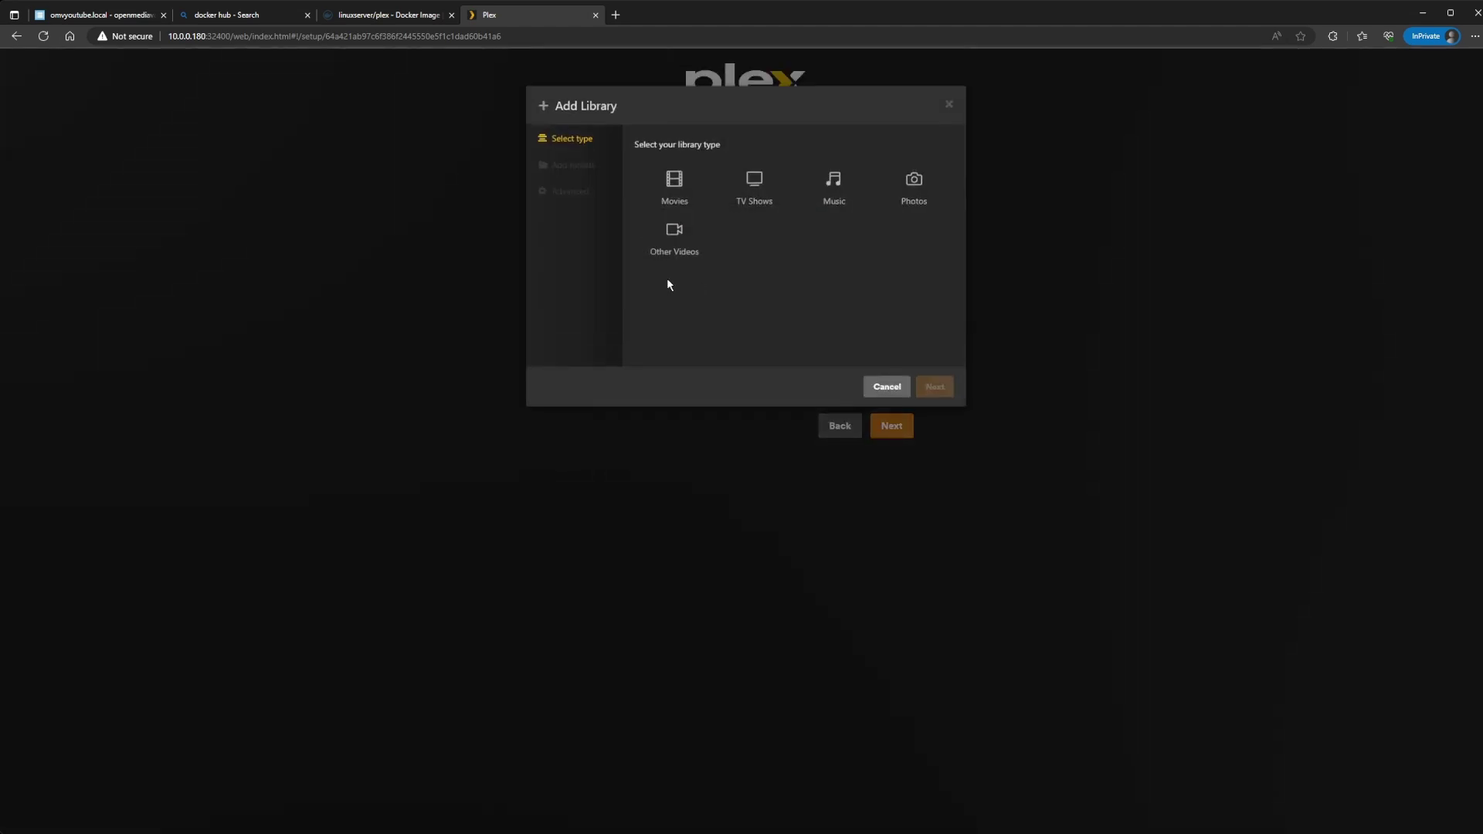
{"action": "left_click", "coordinate": [772, 198]}
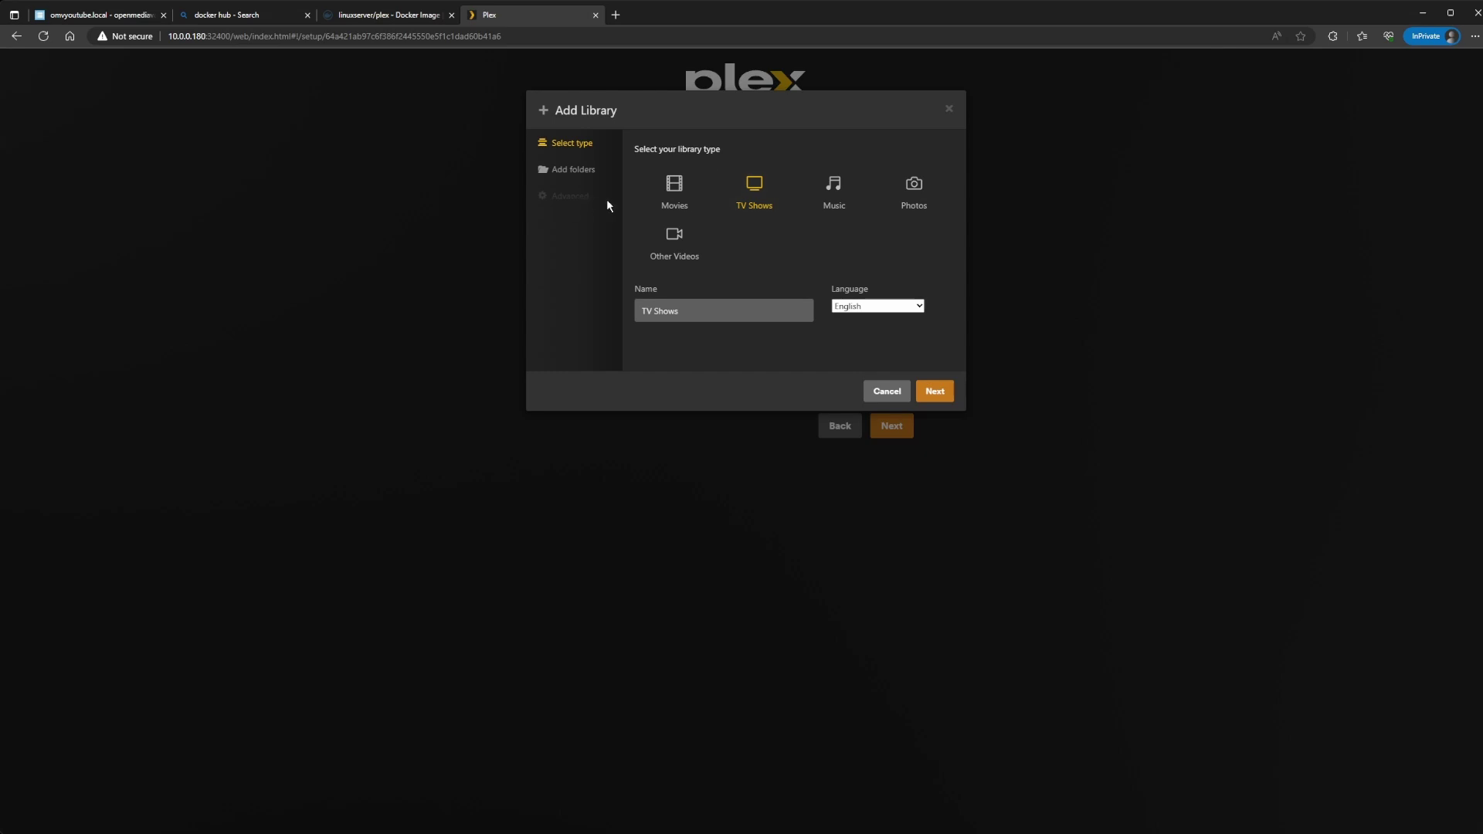
{"action": "left_click", "coordinate": [930, 393]}
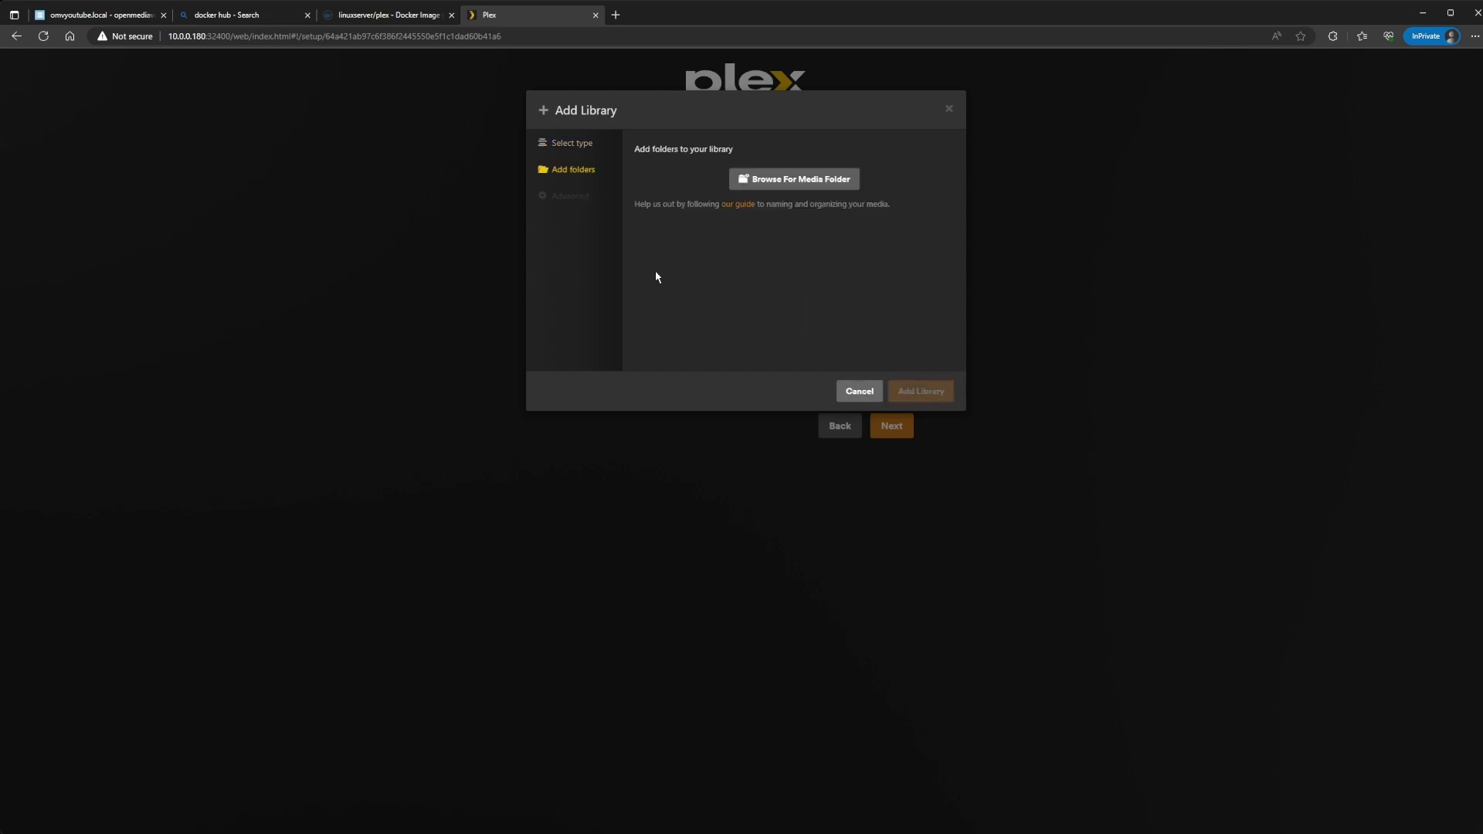
{"action": "left_click", "coordinate": [775, 184]}
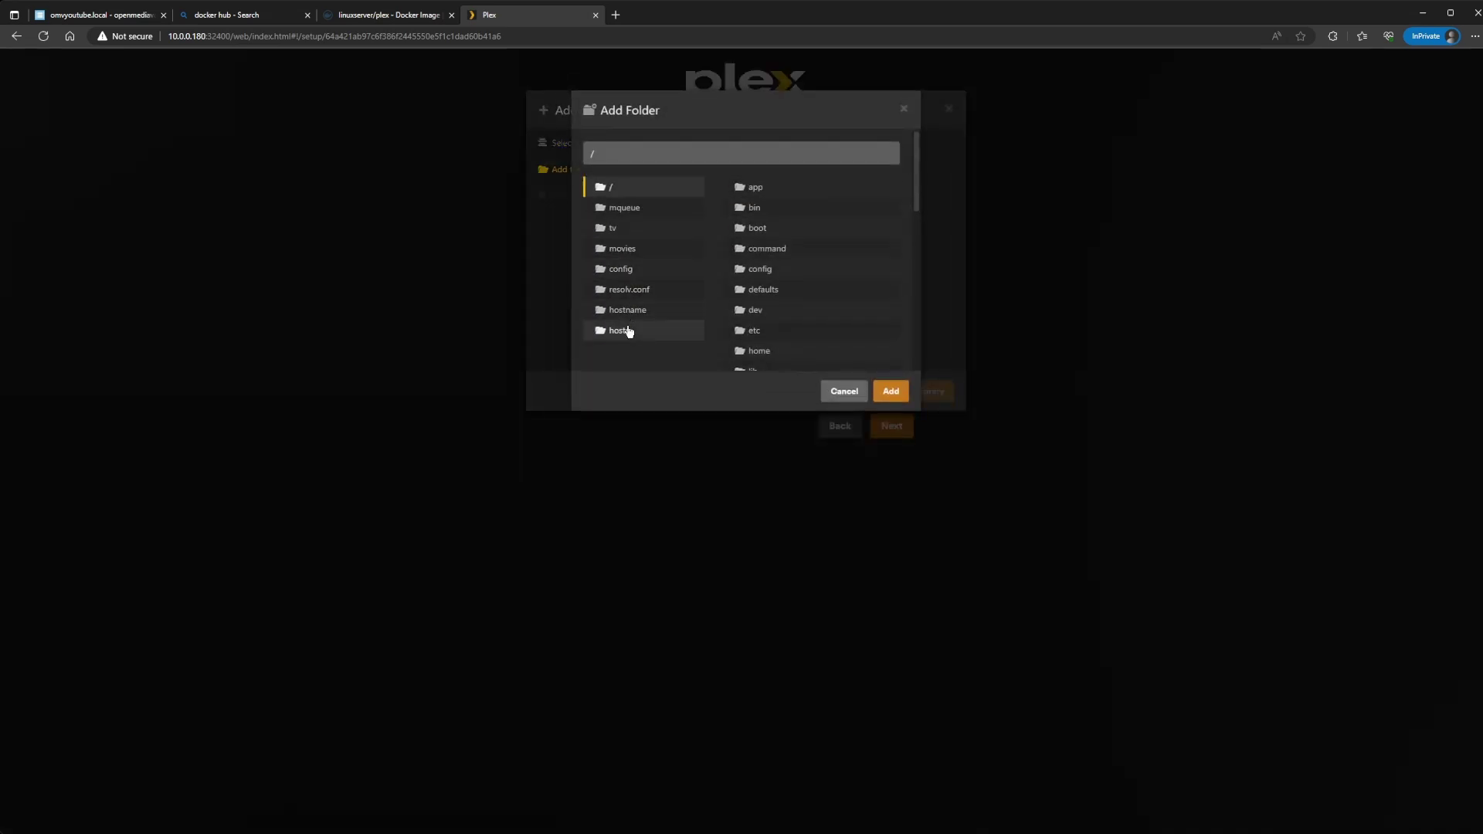
{"action": "left_click", "coordinate": [624, 228]}
{"action": "left_click", "coordinate": [892, 391]}
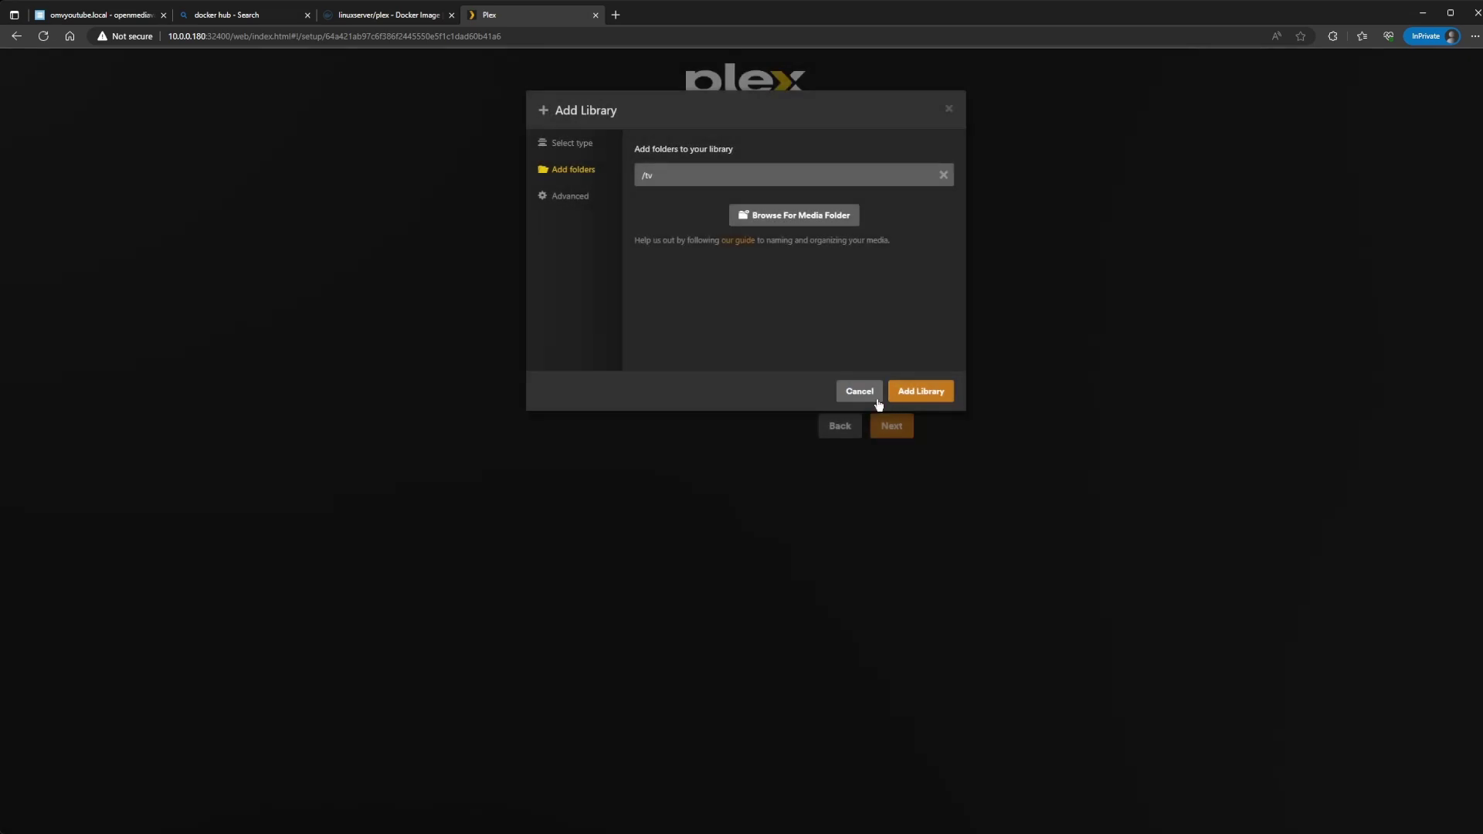
{"action": "left_click", "coordinate": [921, 392]}
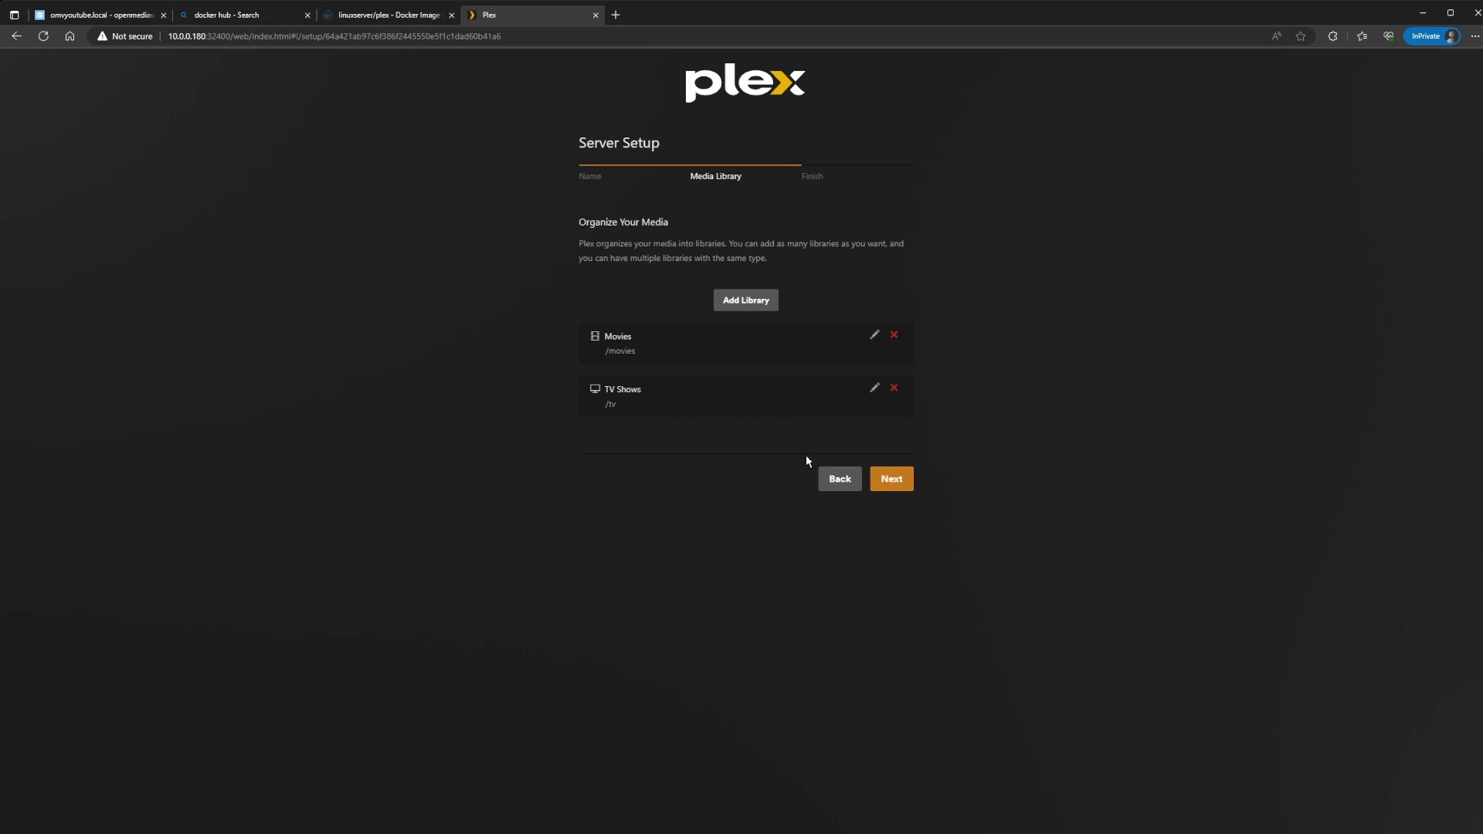
Finish server and web setup, dismiss the streaming services prompt, and open the empty Movies library
{"action": "left_click", "coordinate": [894, 479]}
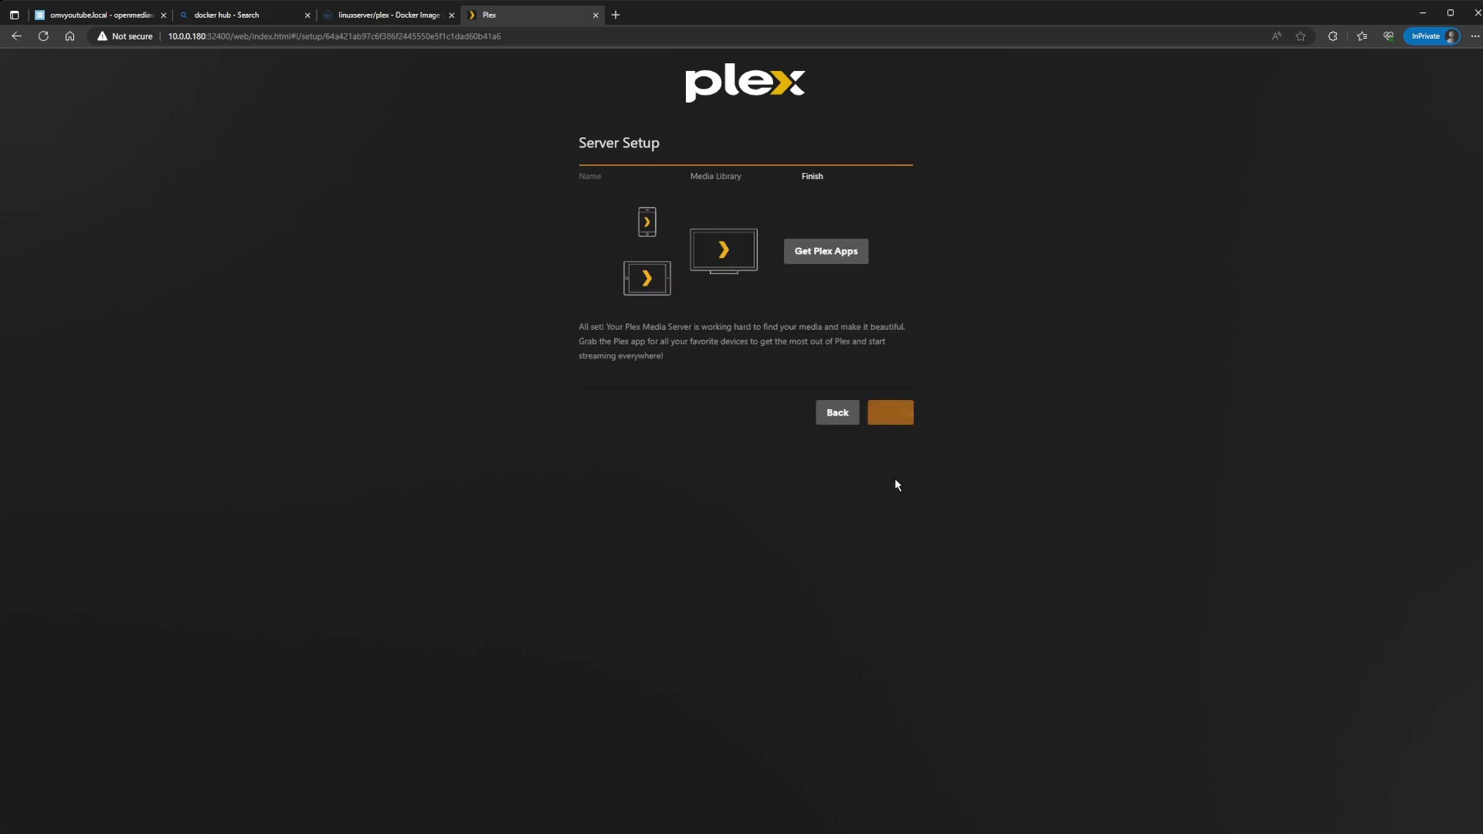
{"action": "left_click", "coordinate": [880, 417]}
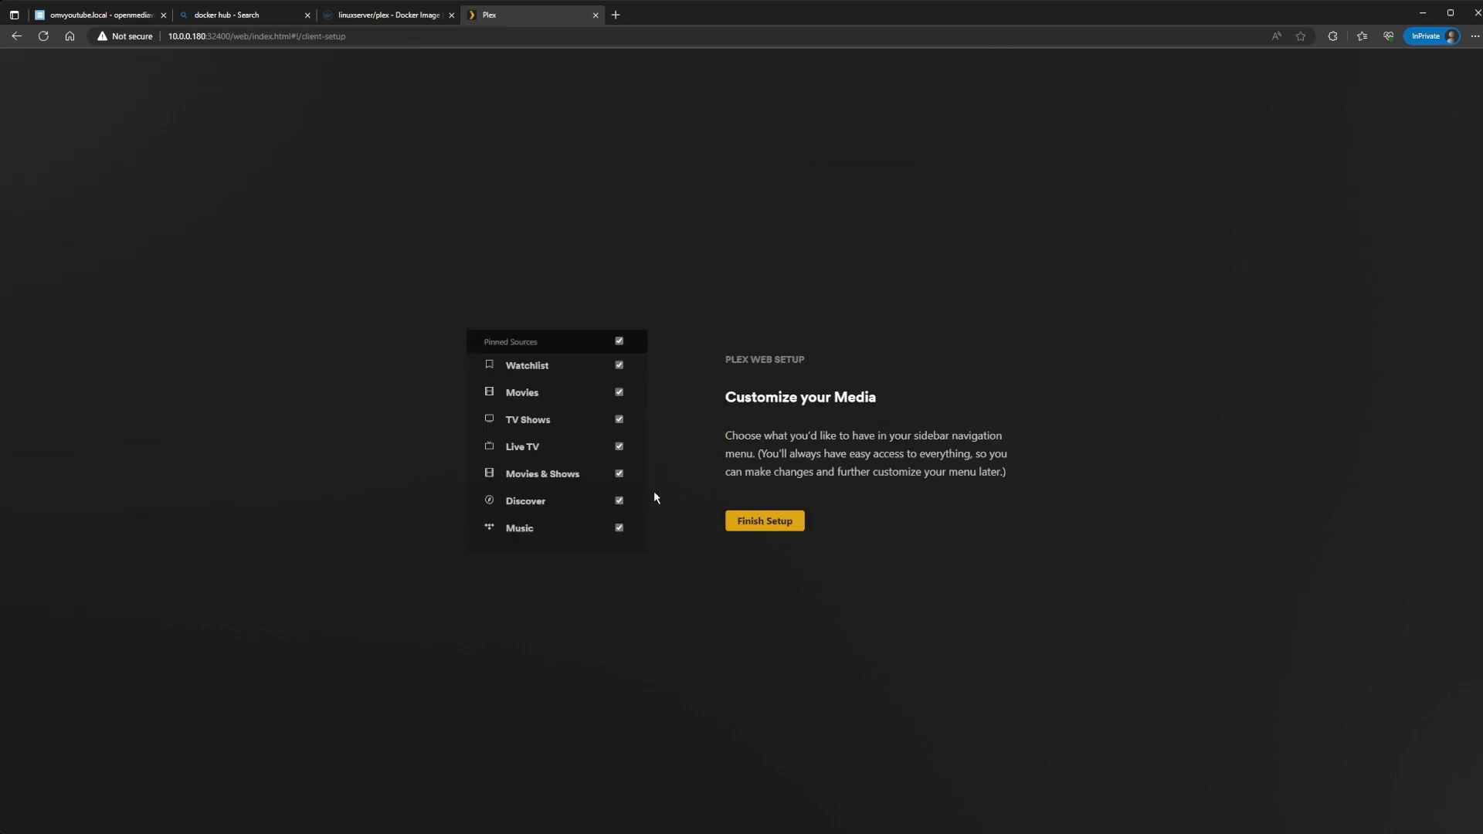
{"action": "left_click", "coordinate": [768, 522]}
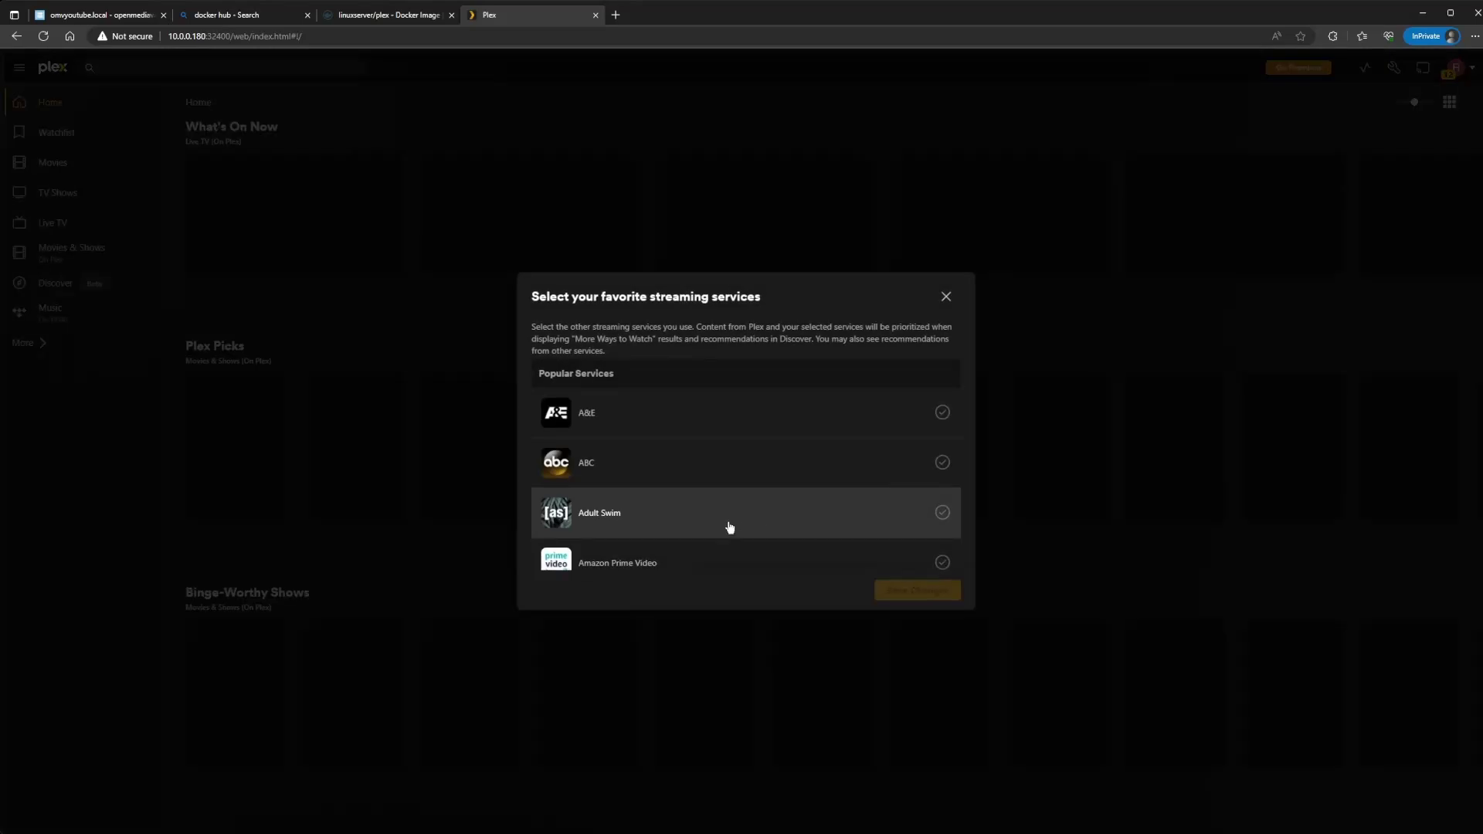
{"action": "left_click", "coordinate": [946, 298]}
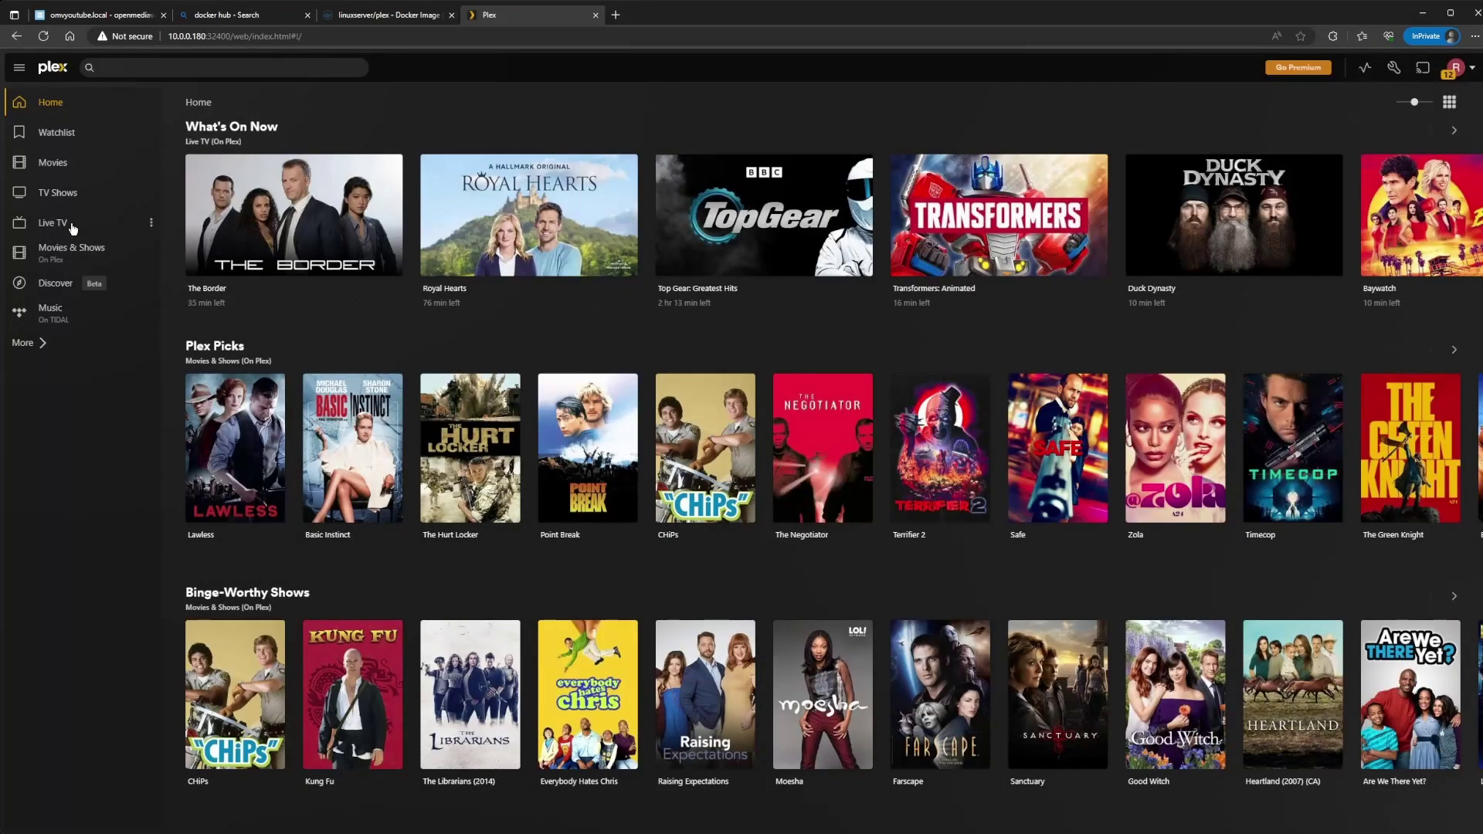
{"action": "left_click", "coordinate": [53, 165]}
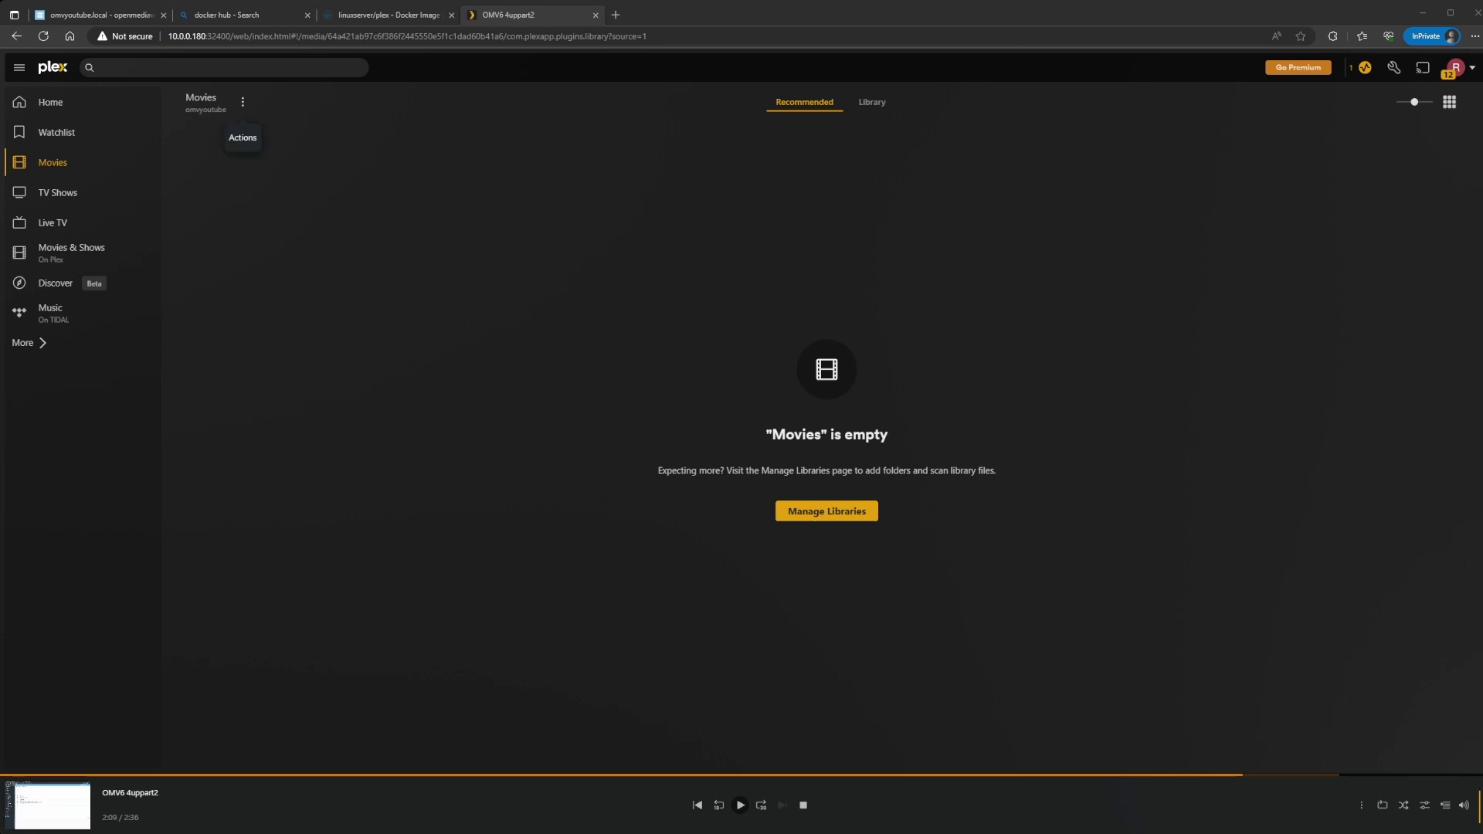
Scan the Movies library files so OMV6.4uppart2 appears, then start playing it
{"action": "left_click", "coordinate": [243, 102]}
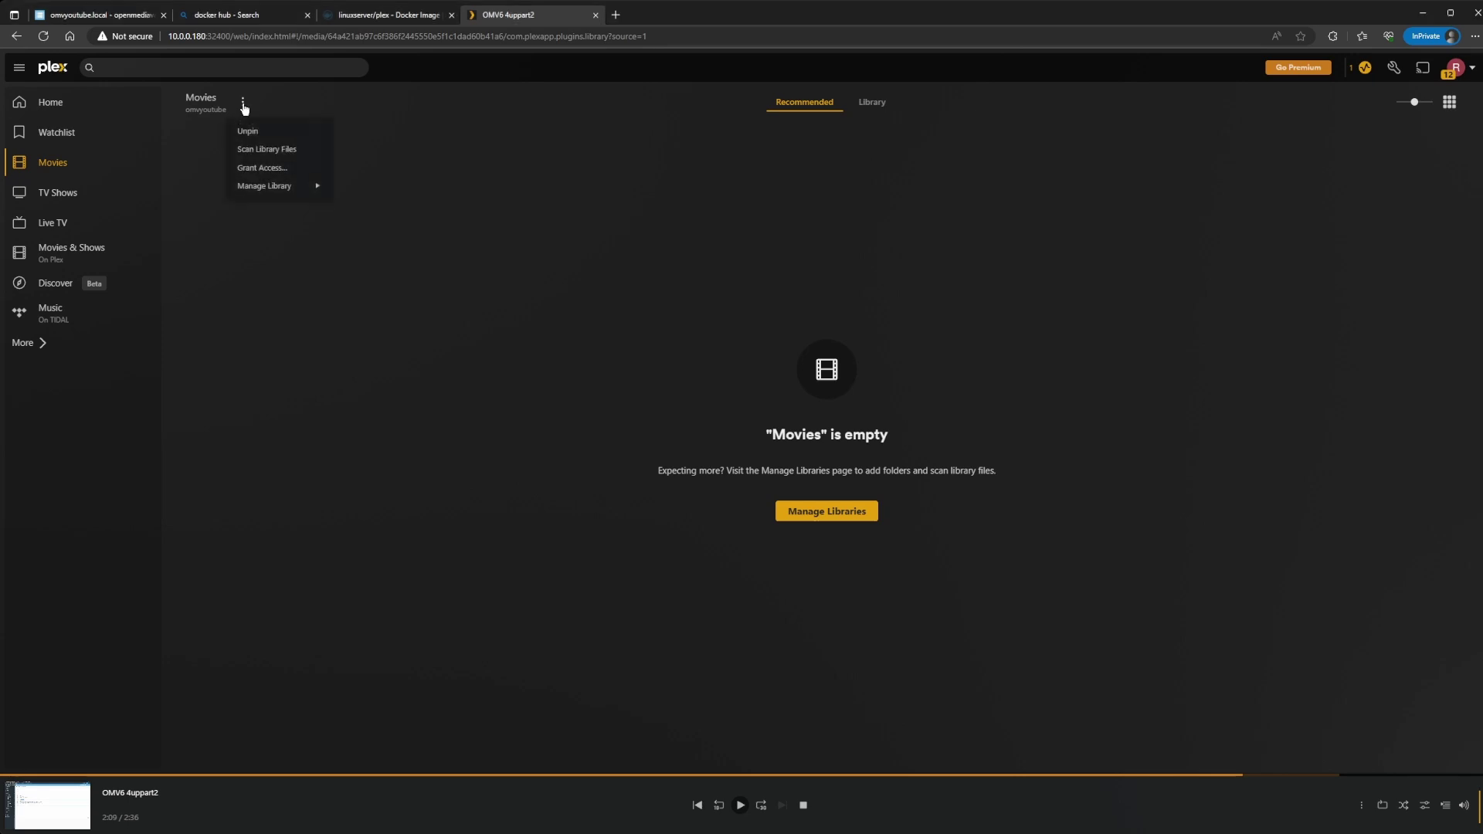
{"action": "left_click", "coordinate": [281, 149]}
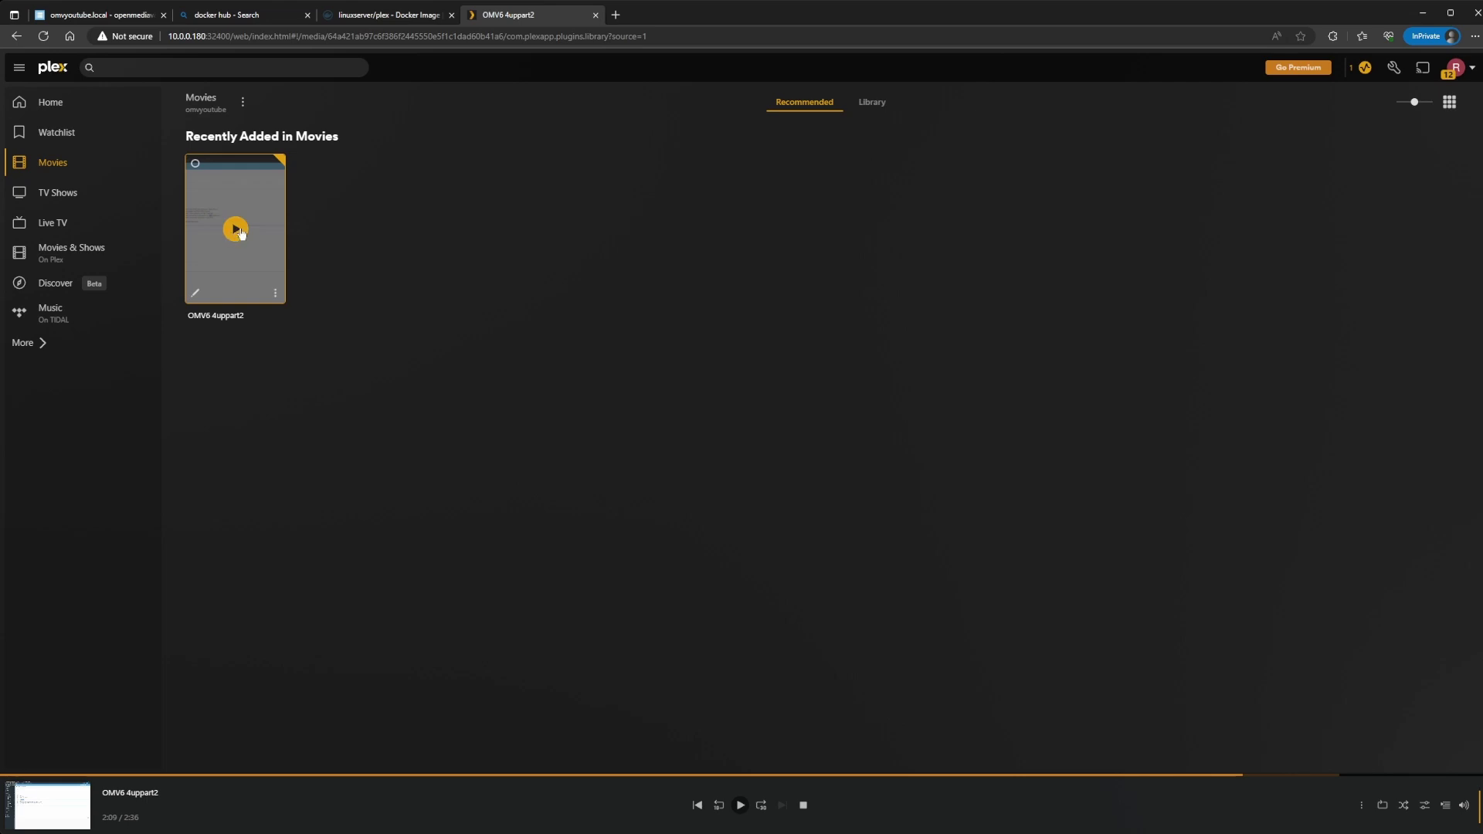
{"action": "left_click", "coordinate": [239, 232]}
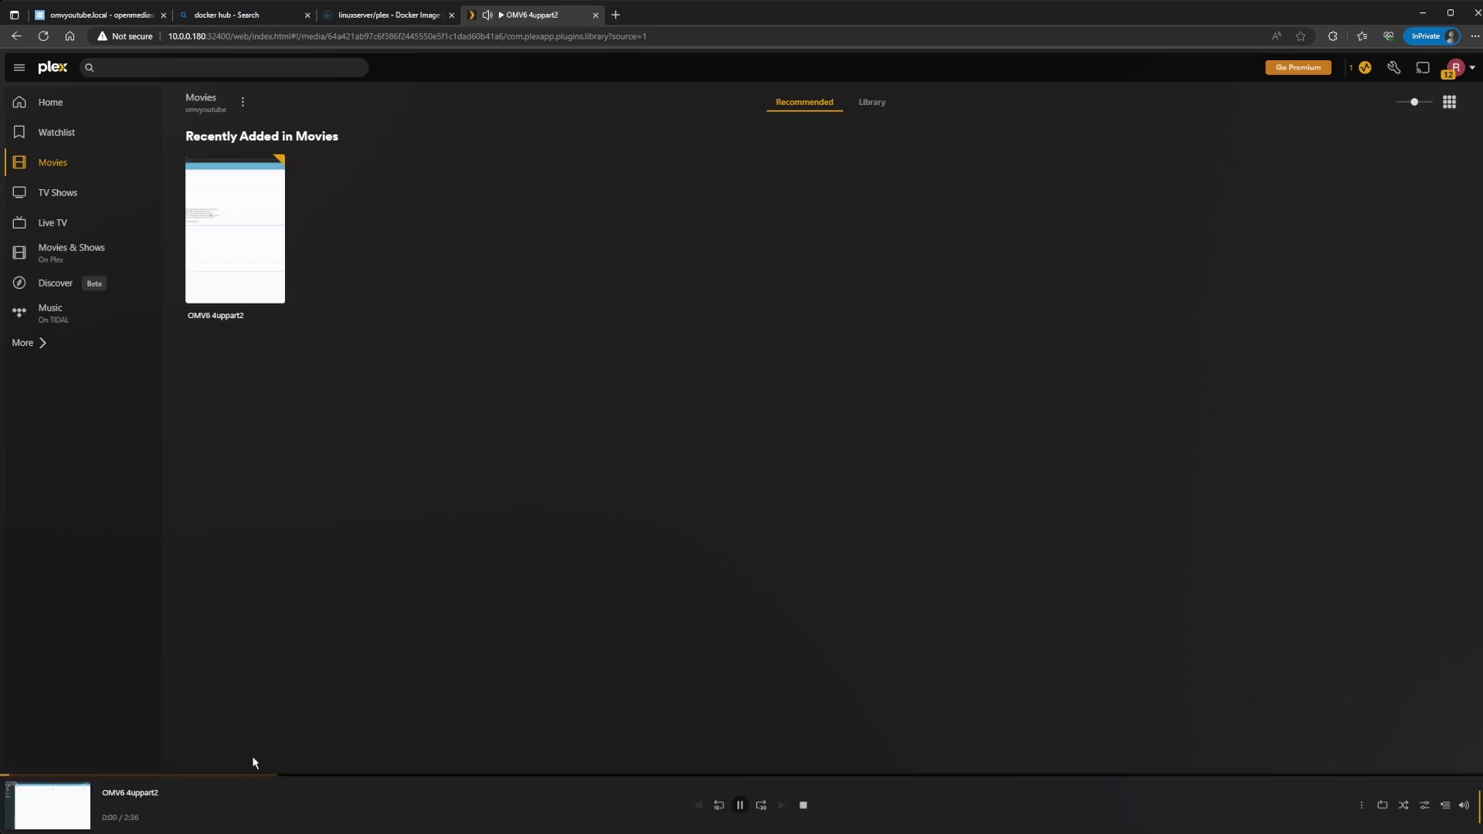
Expand the player, skip ahead to about 1:09, pause, and return to Movies
{"action": "left_click", "coordinate": [85, 800]}
{"action": "left_click", "coordinate": [224, 773]}
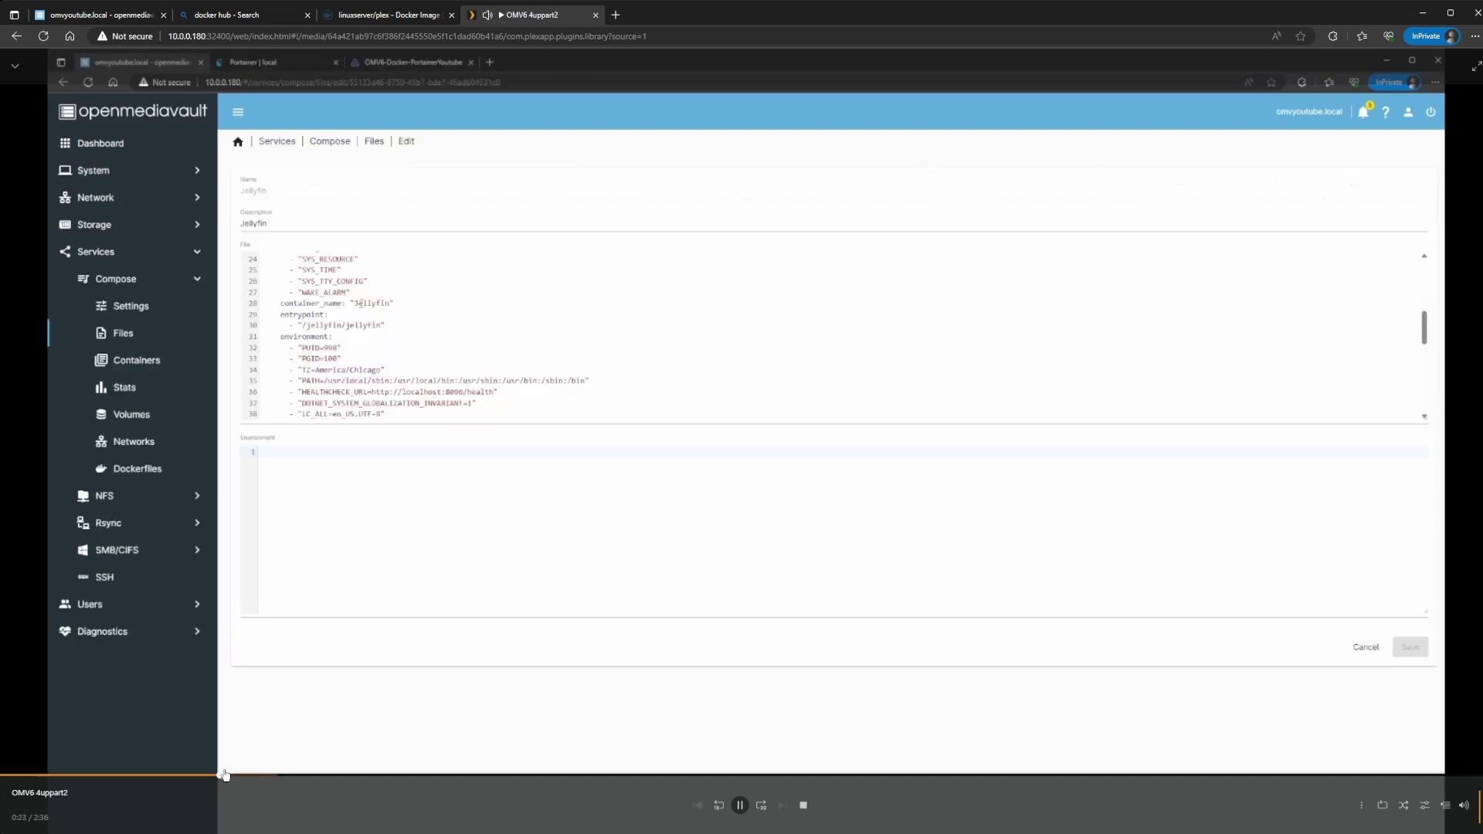
{"action": "left_click", "coordinate": [353, 776]}
{"action": "left_click", "coordinate": [647, 777]}
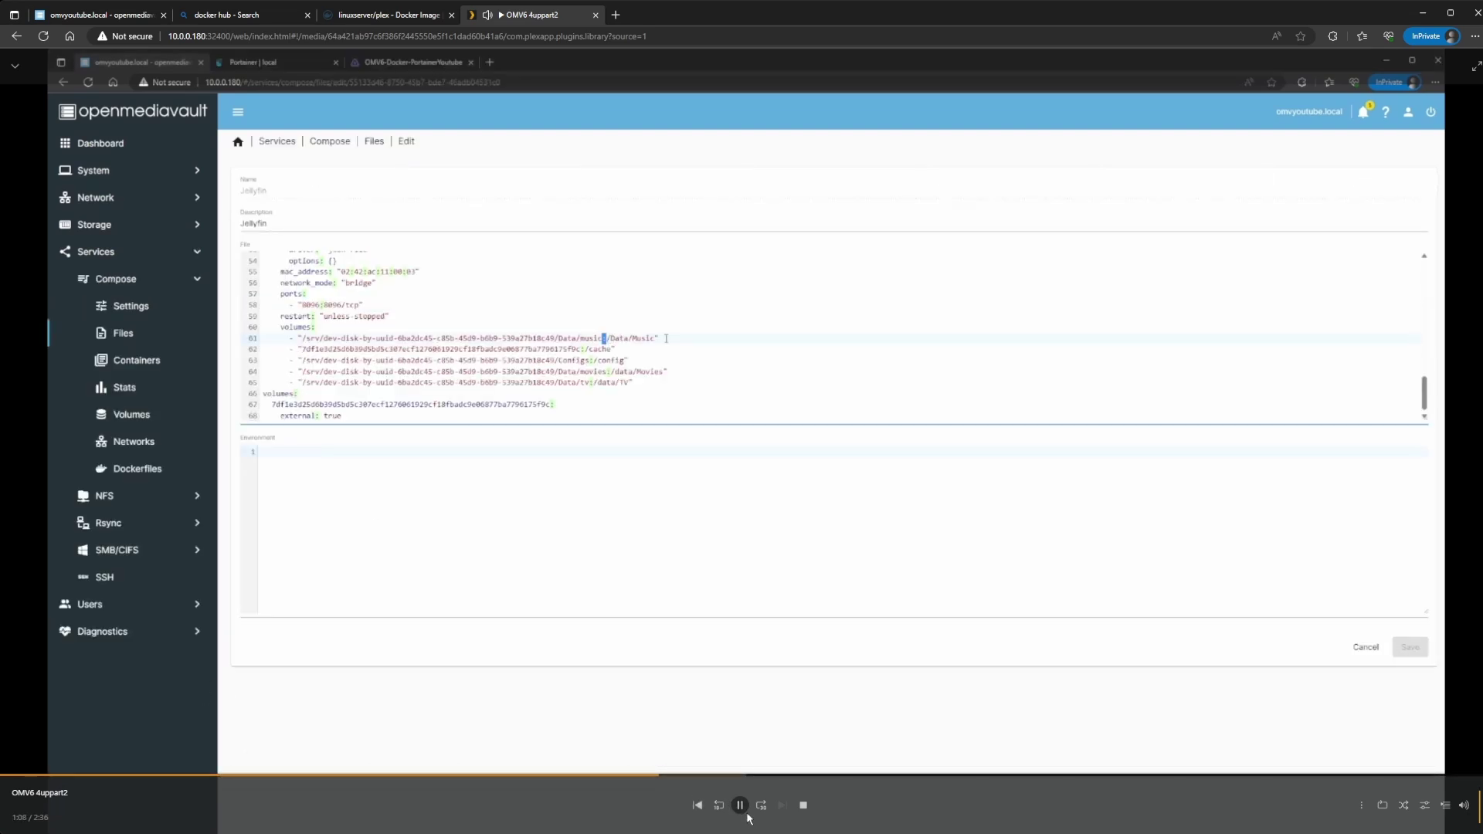
{"action": "left_click", "coordinate": [740, 805]}
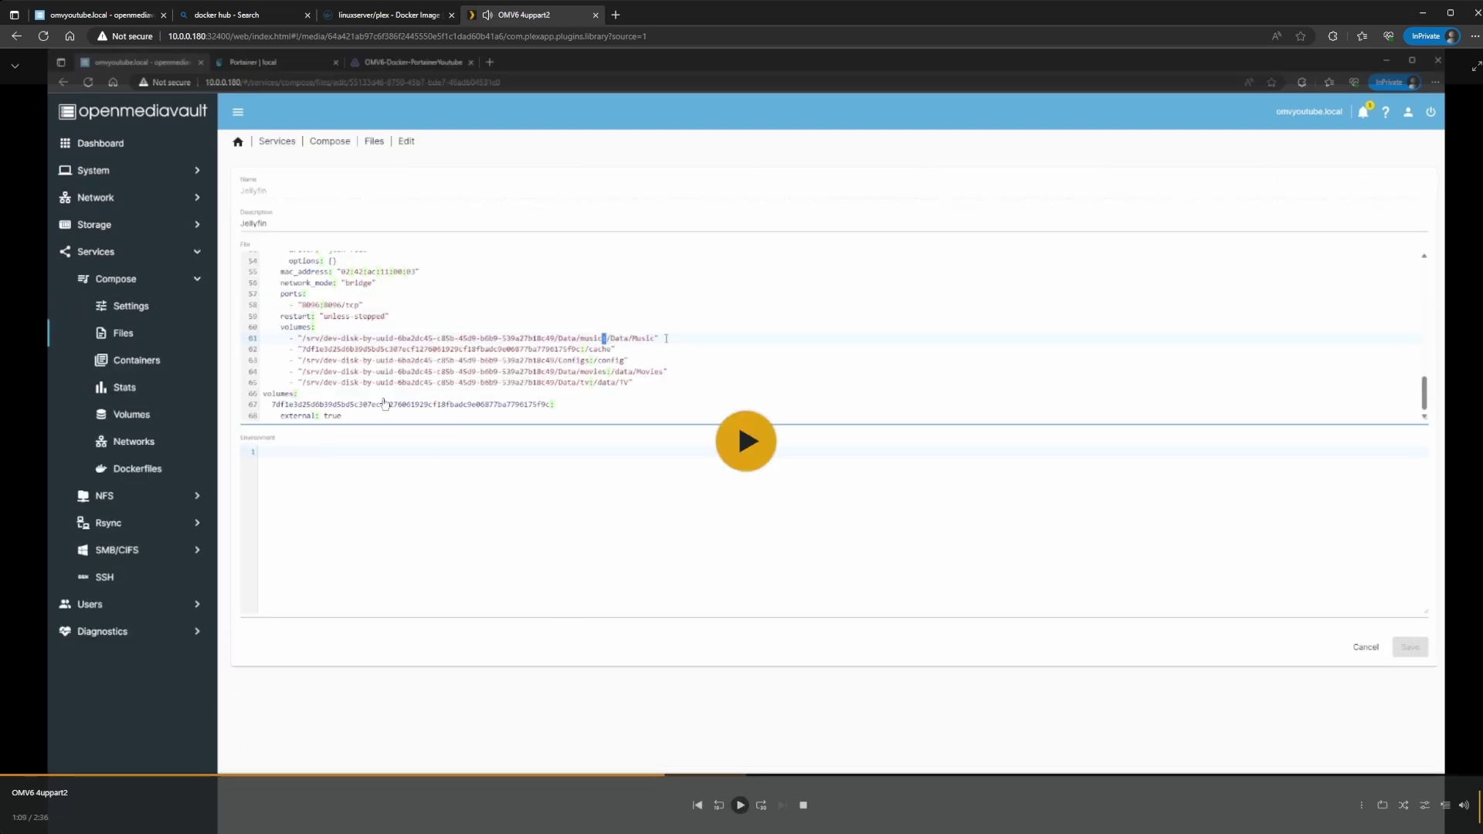
{"action": "left_click", "coordinate": [14, 66]}
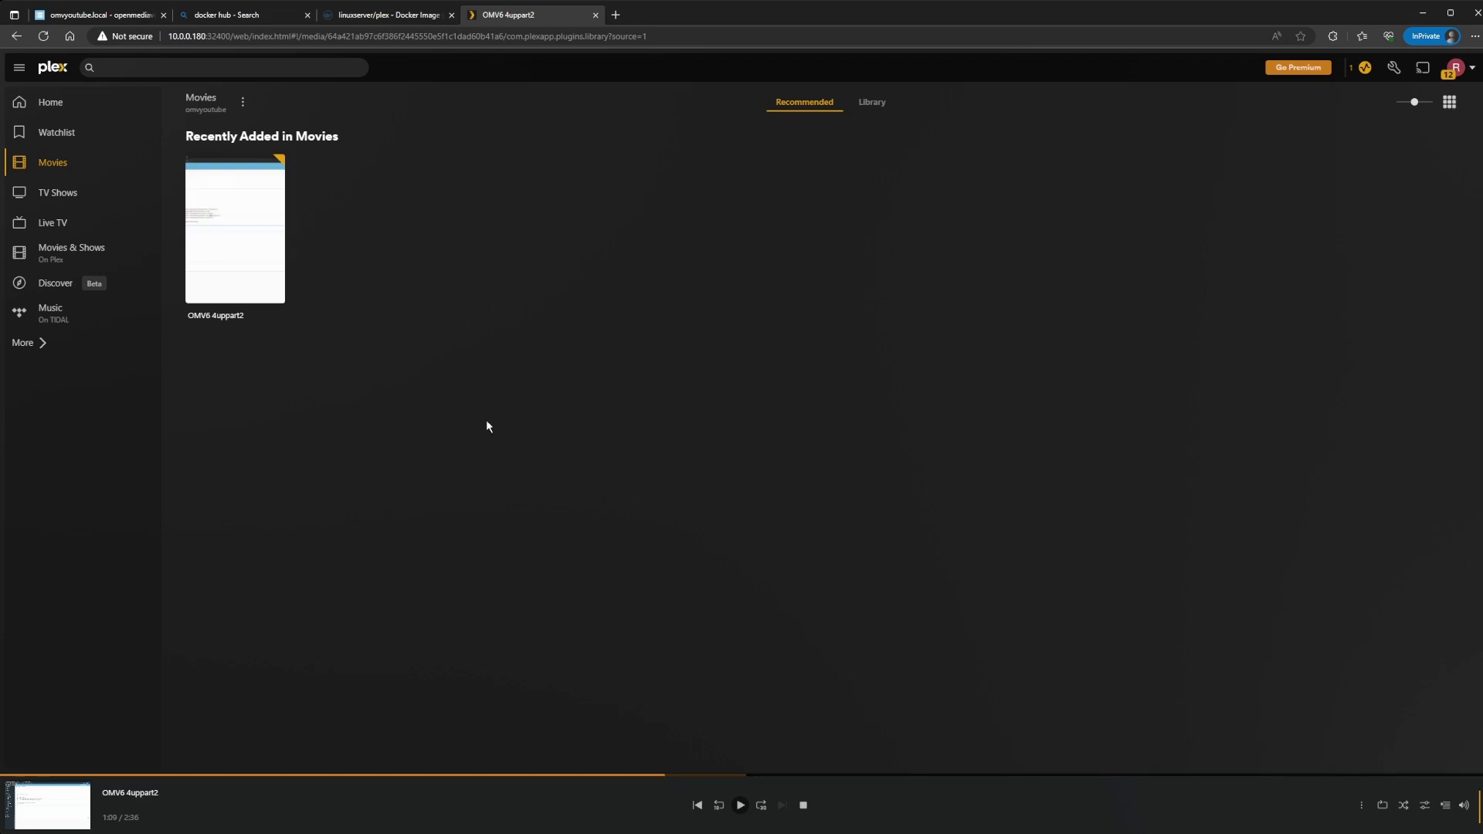